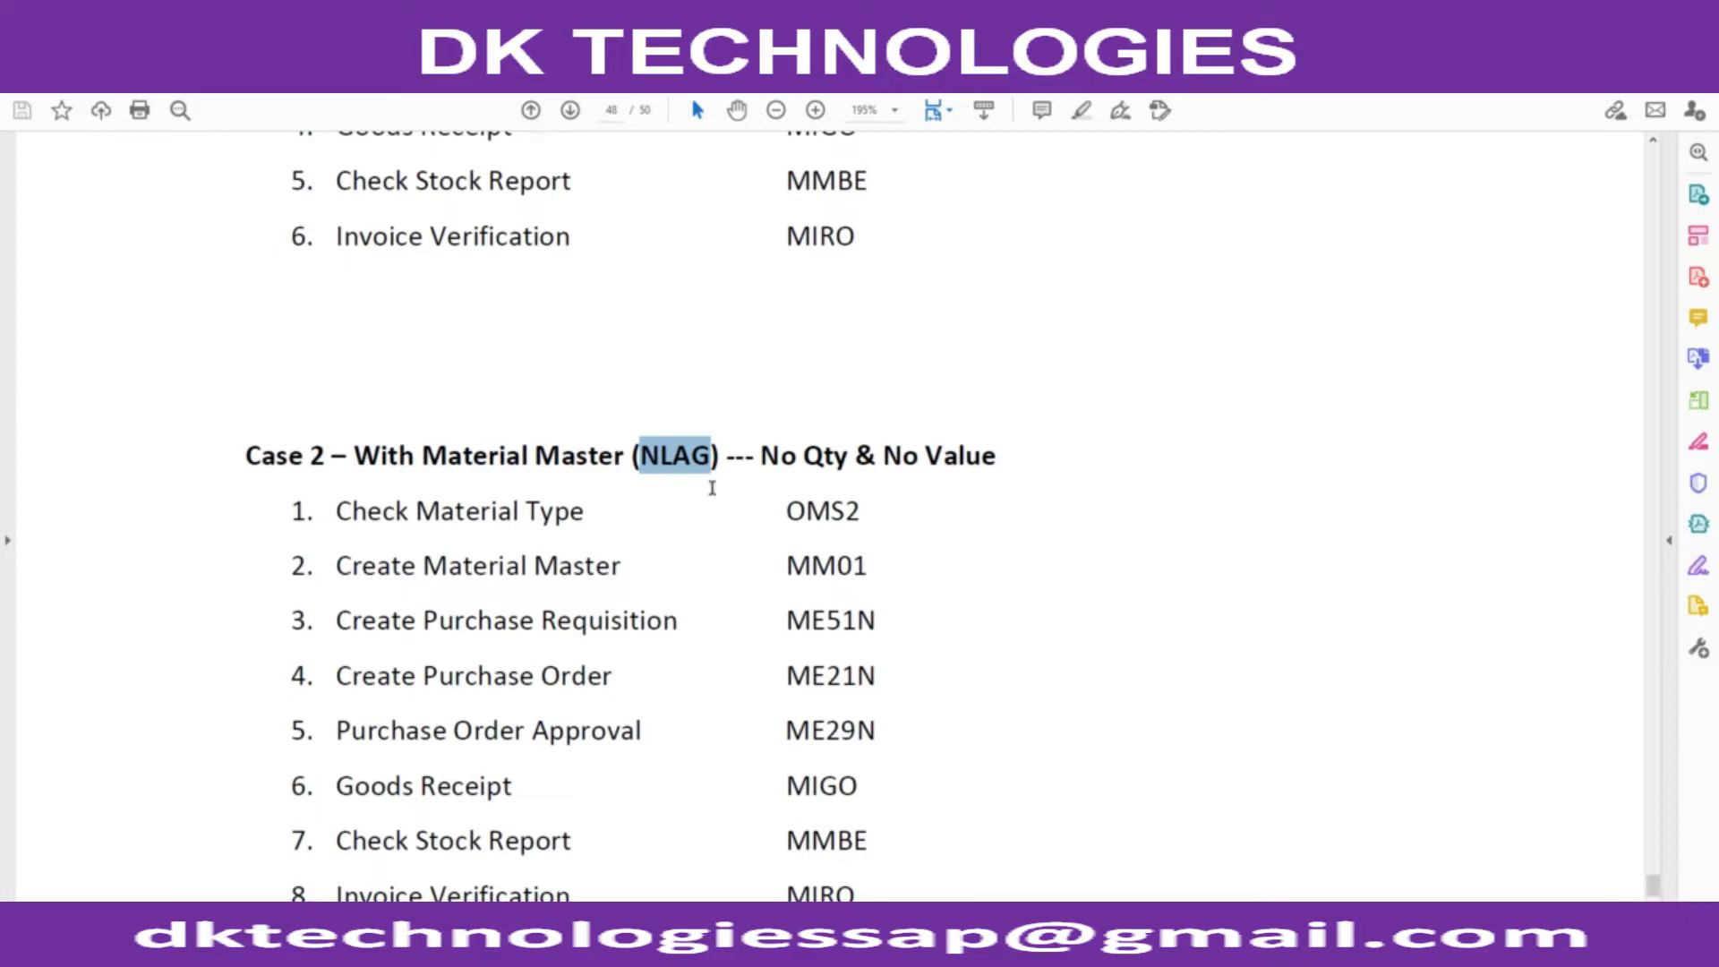
- Review the procurement cases in the notes and highlight the OMS2 transaction code under Case 2 (NLAG)
scroll(646, 464, "down", 5)
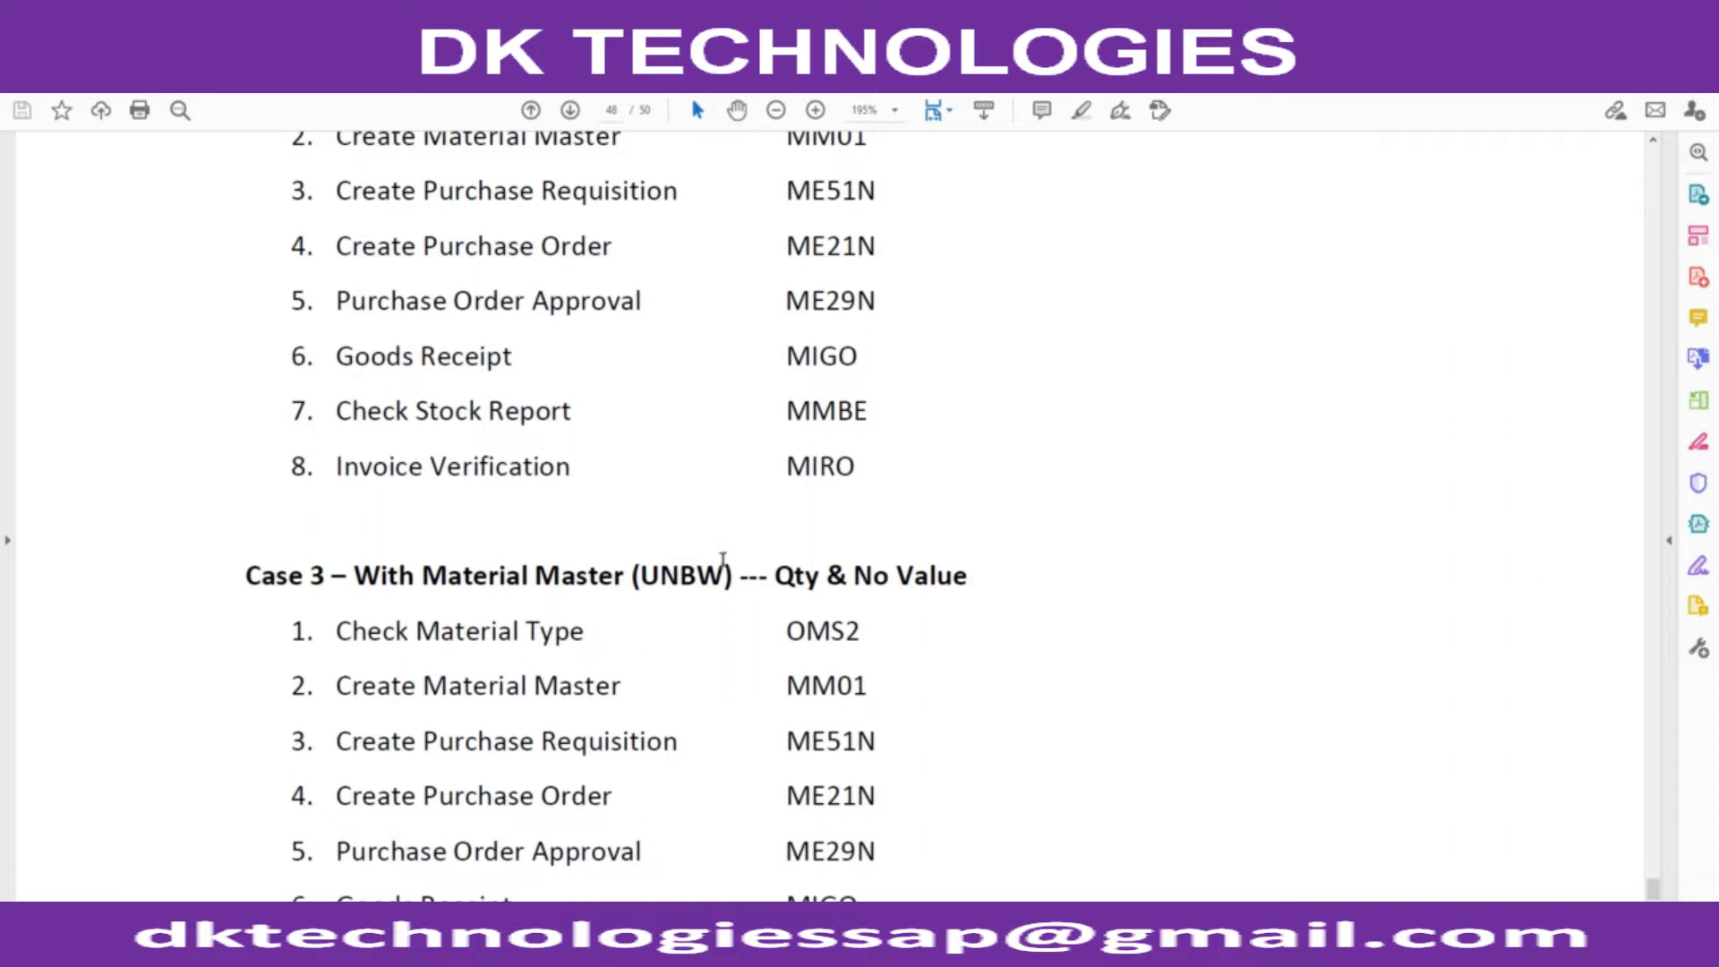
scroll(725, 564, "up", 5)
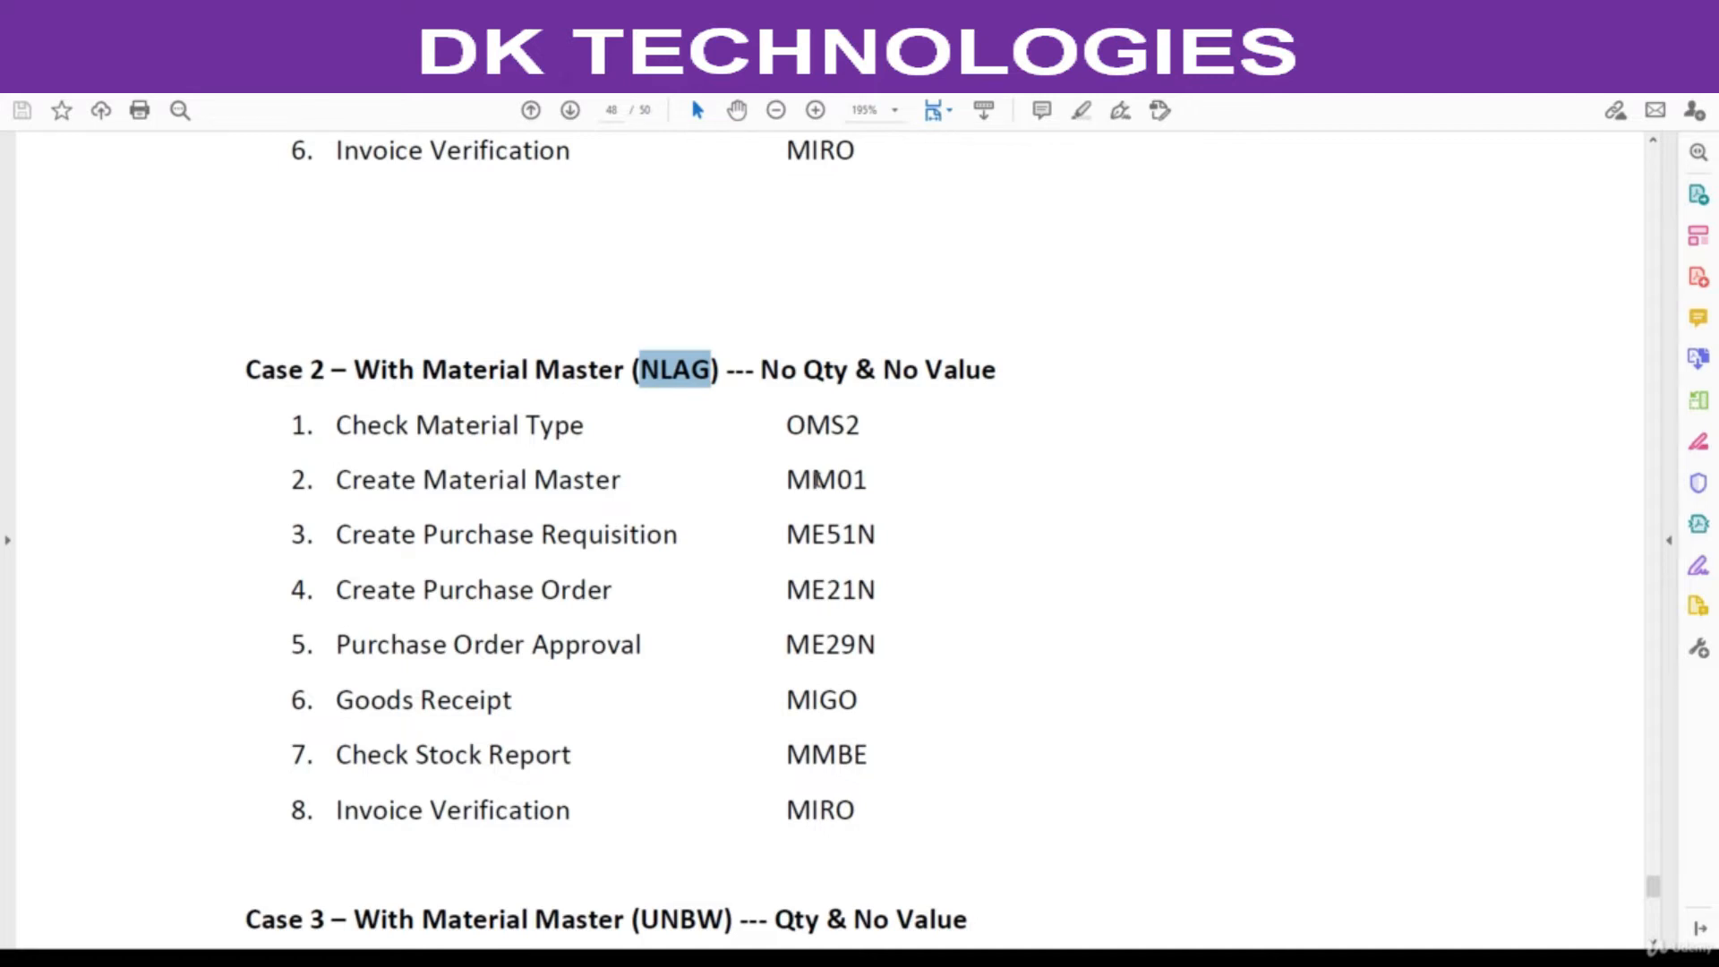
scroll(816, 479, "up", 5)
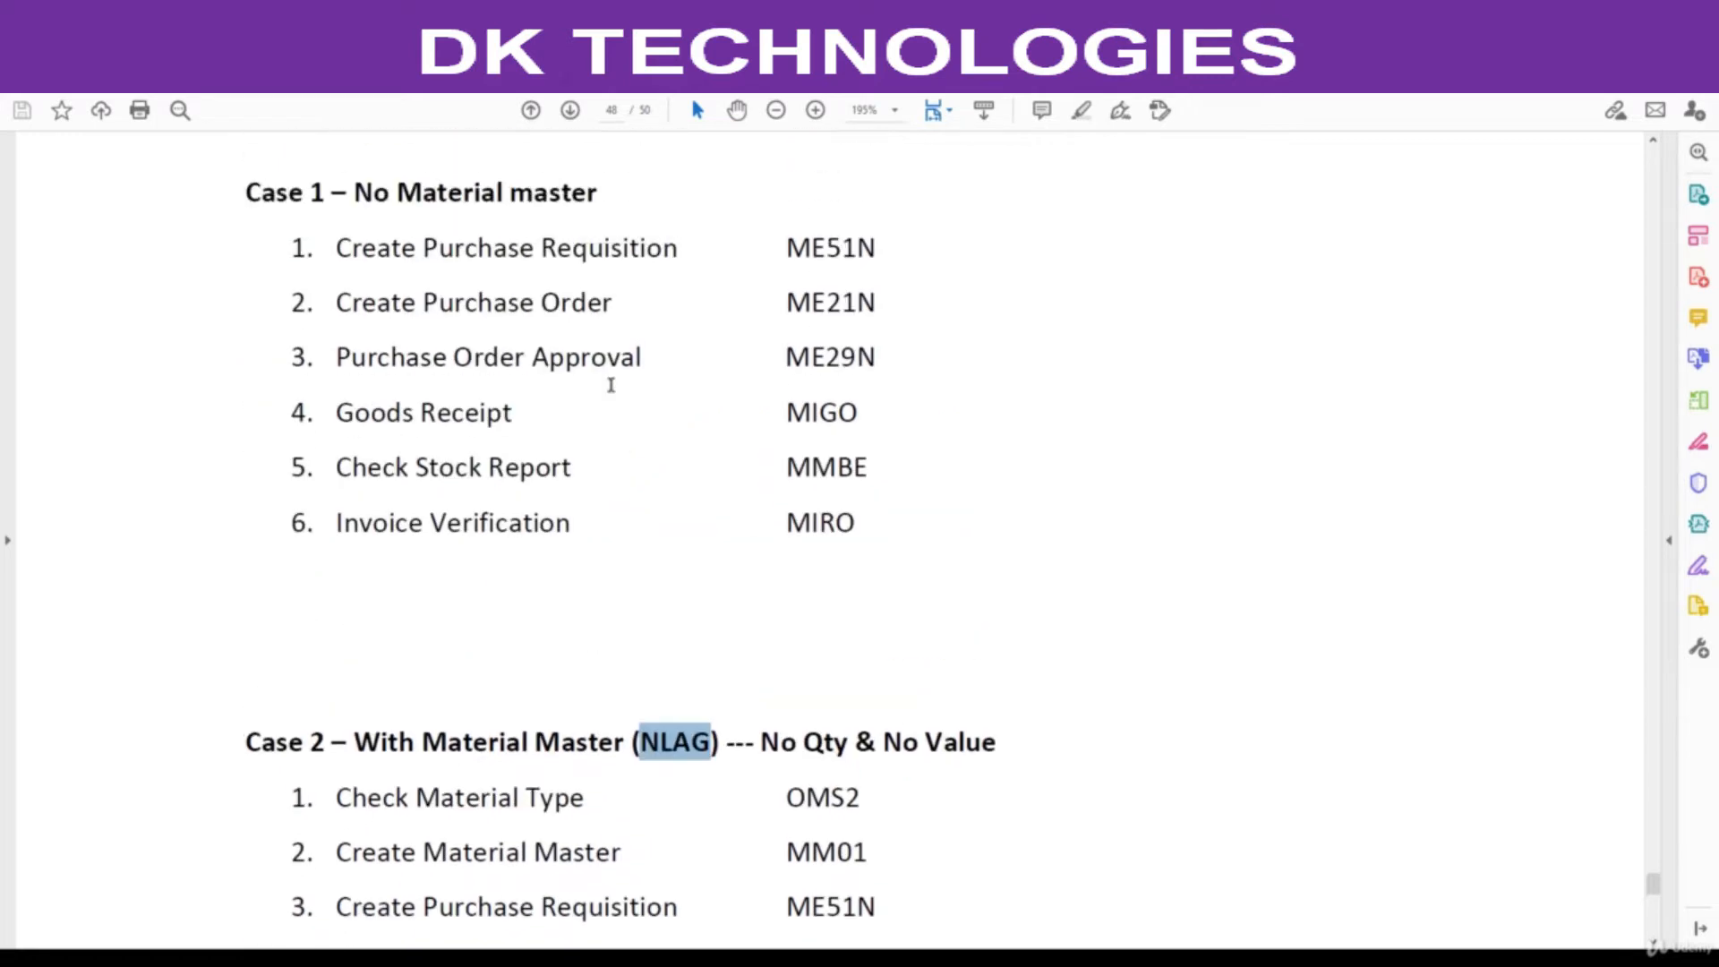
scroll(653, 641, "down", 2)
scroll(653, 641, "down", 1)
scroll(637, 658, "up", 3)
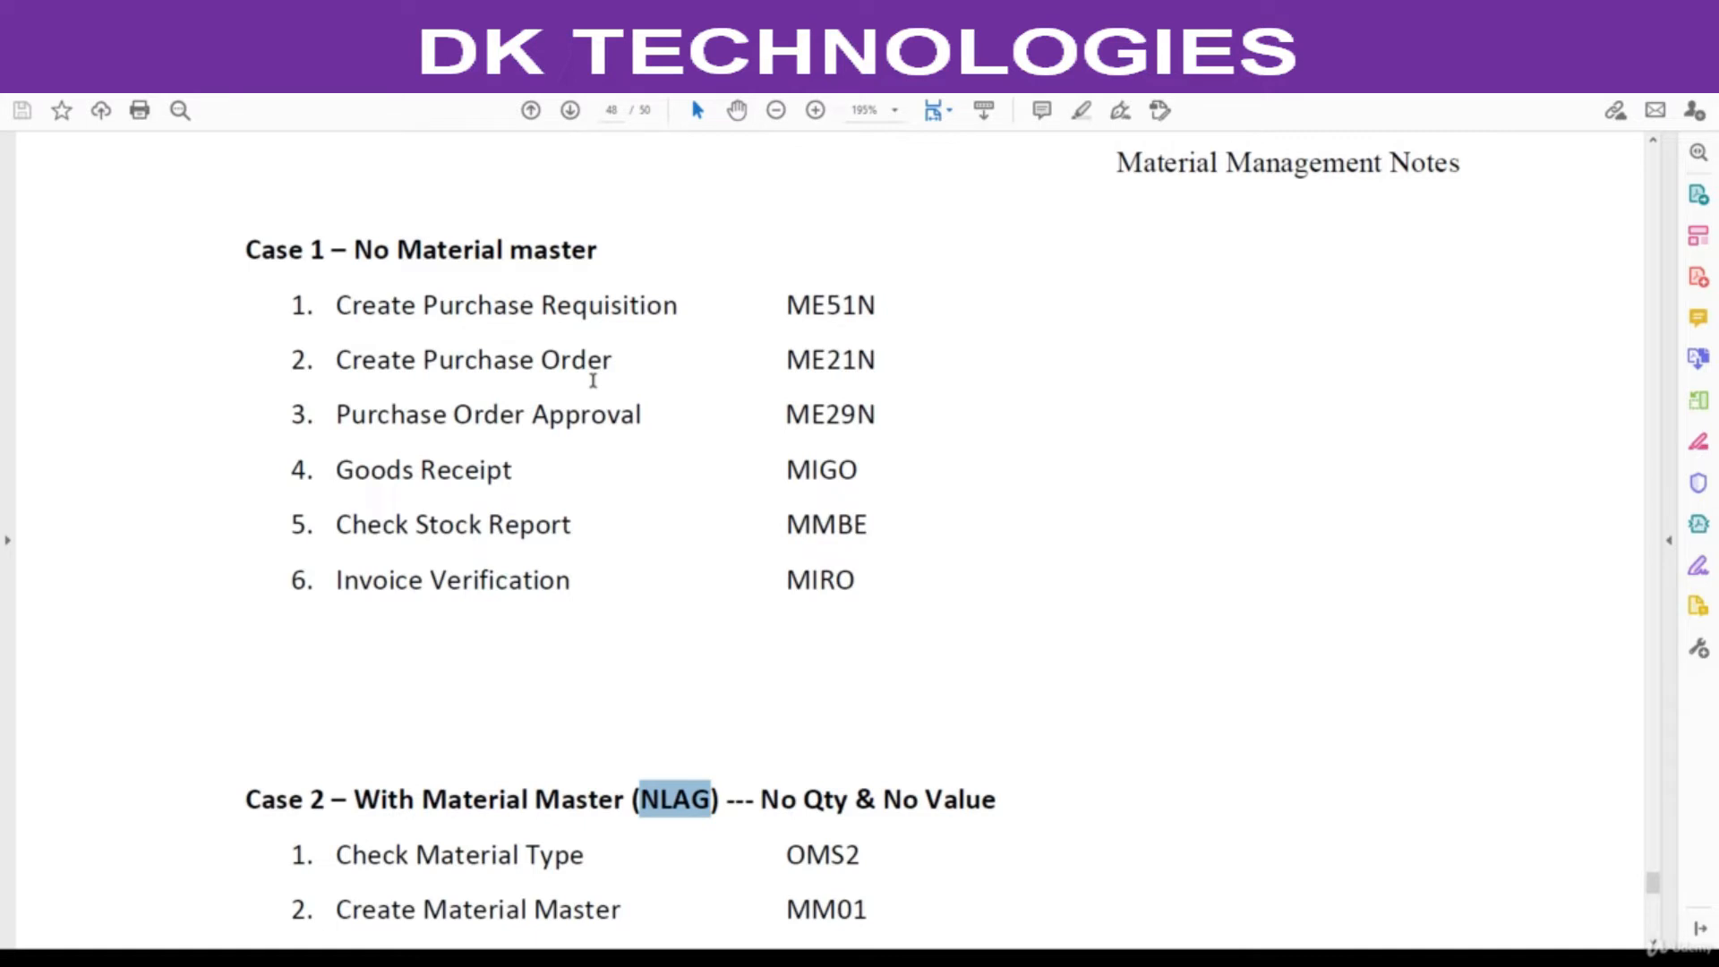
scroll(592, 380, "down", 5)
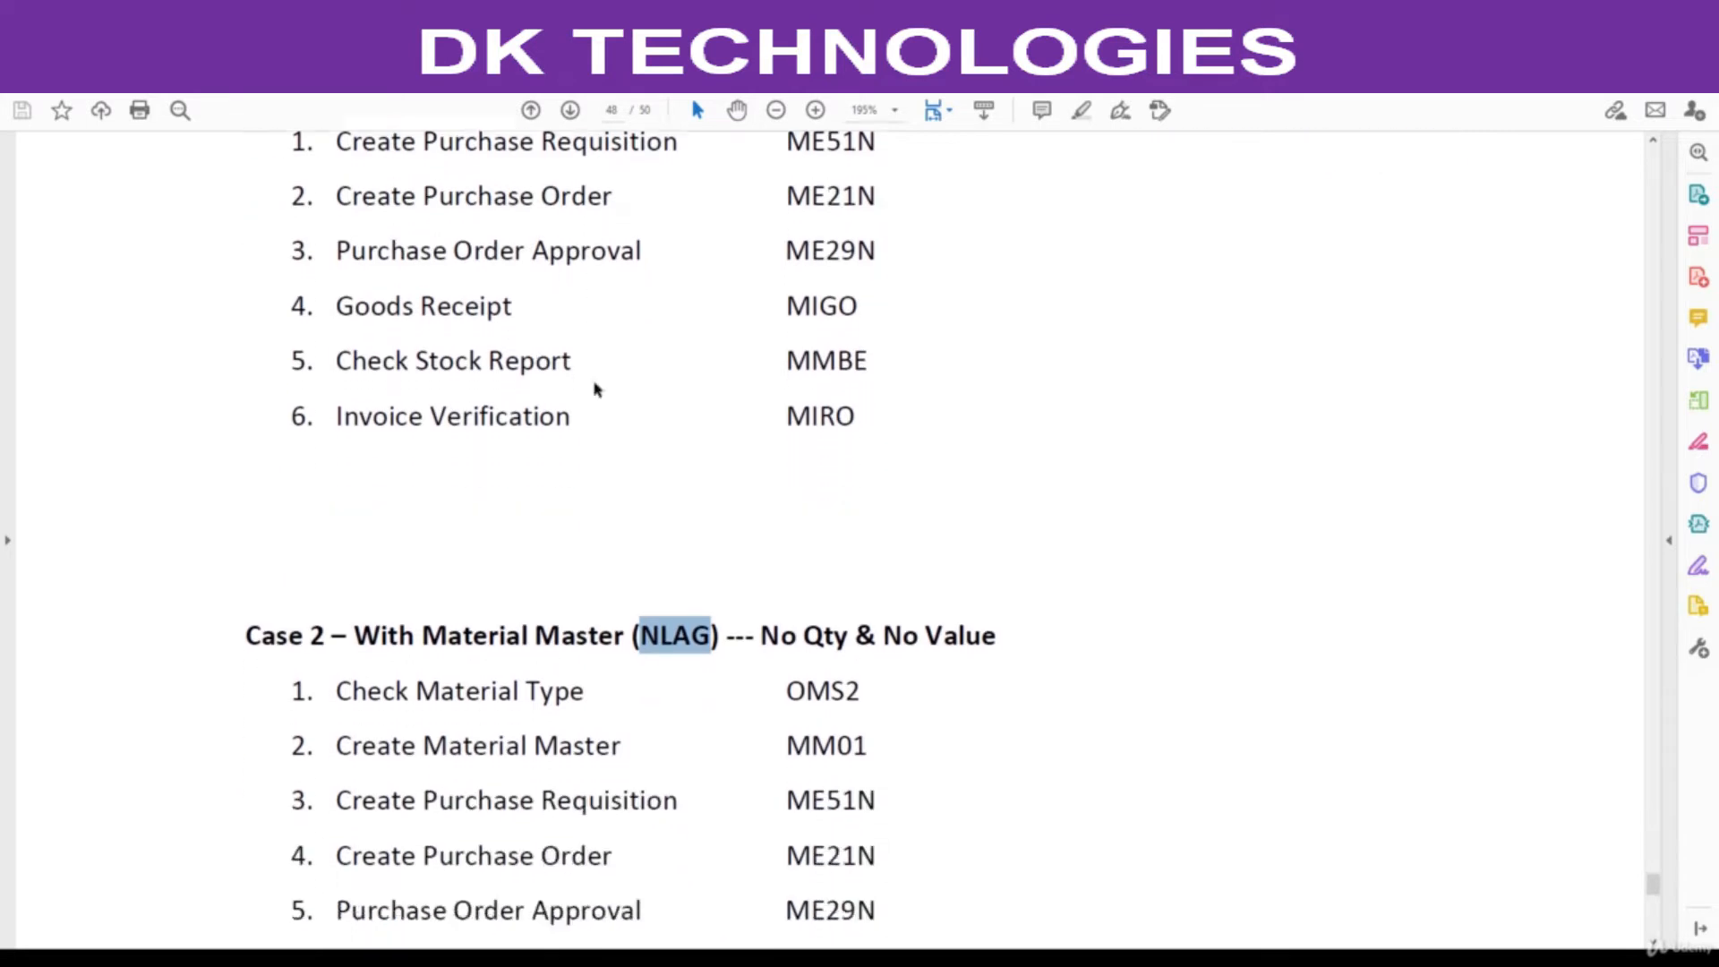
left_click_drag(791, 553, 862, 559)
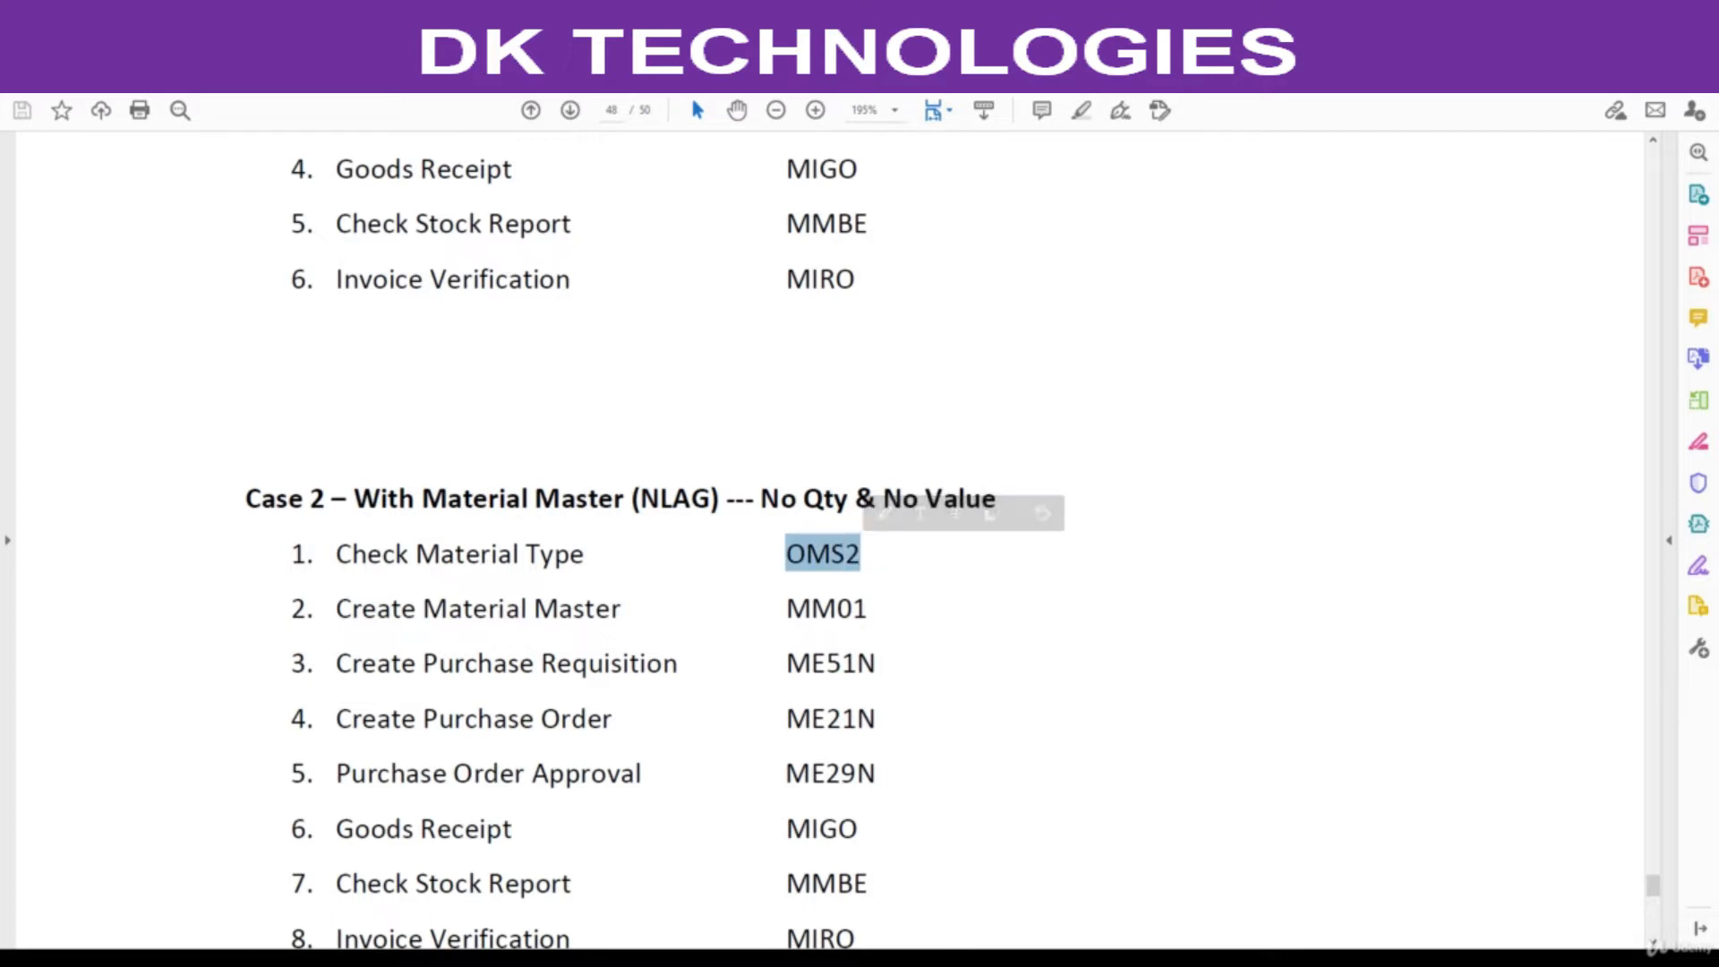
- Switch to SAP, open transaction OMS2 and position the material types list at NLAG
left_click(1097, 895)
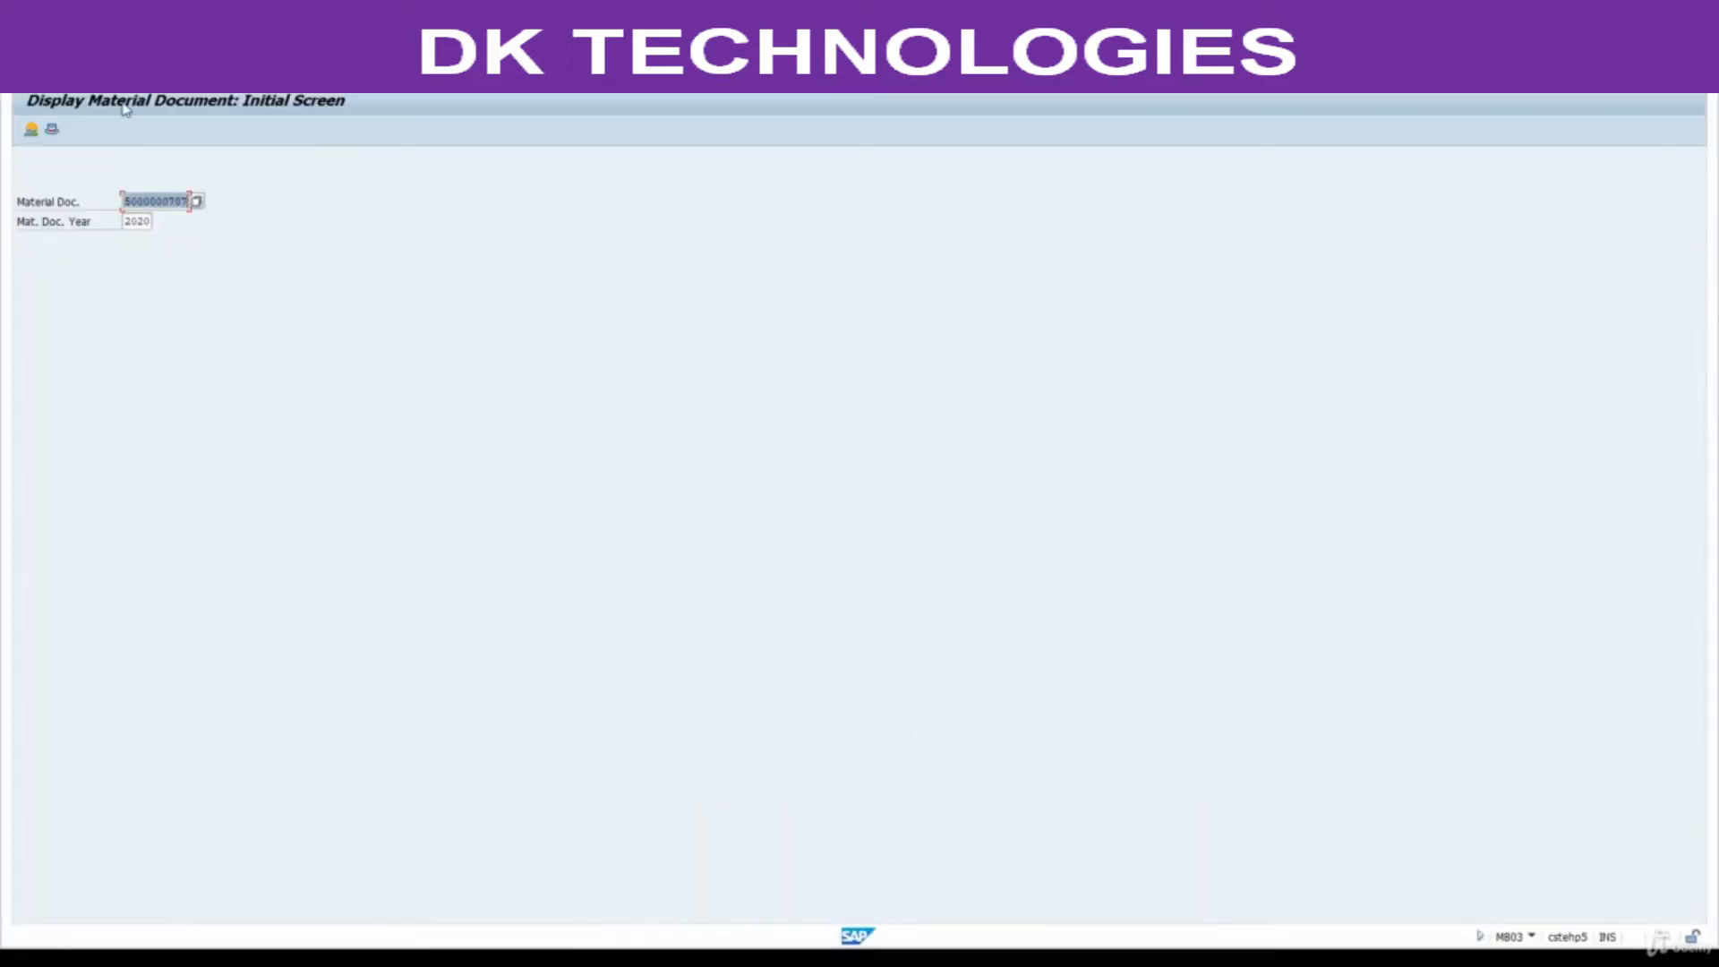
left_click(99, 70)
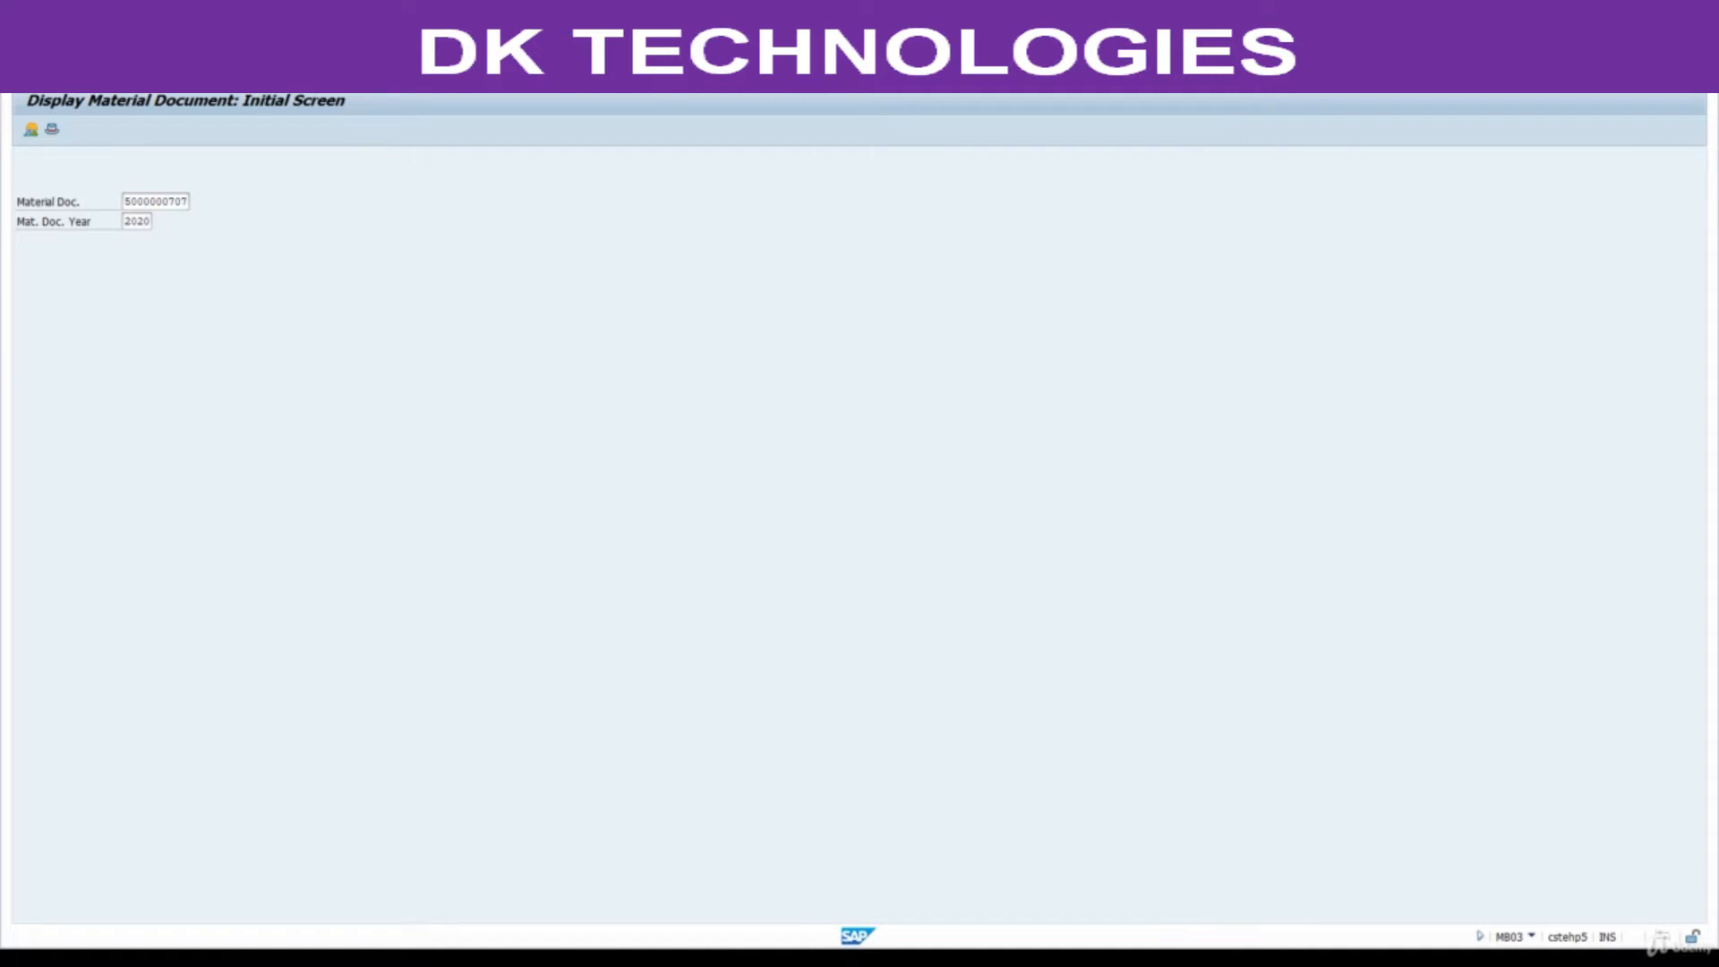
key("Return")
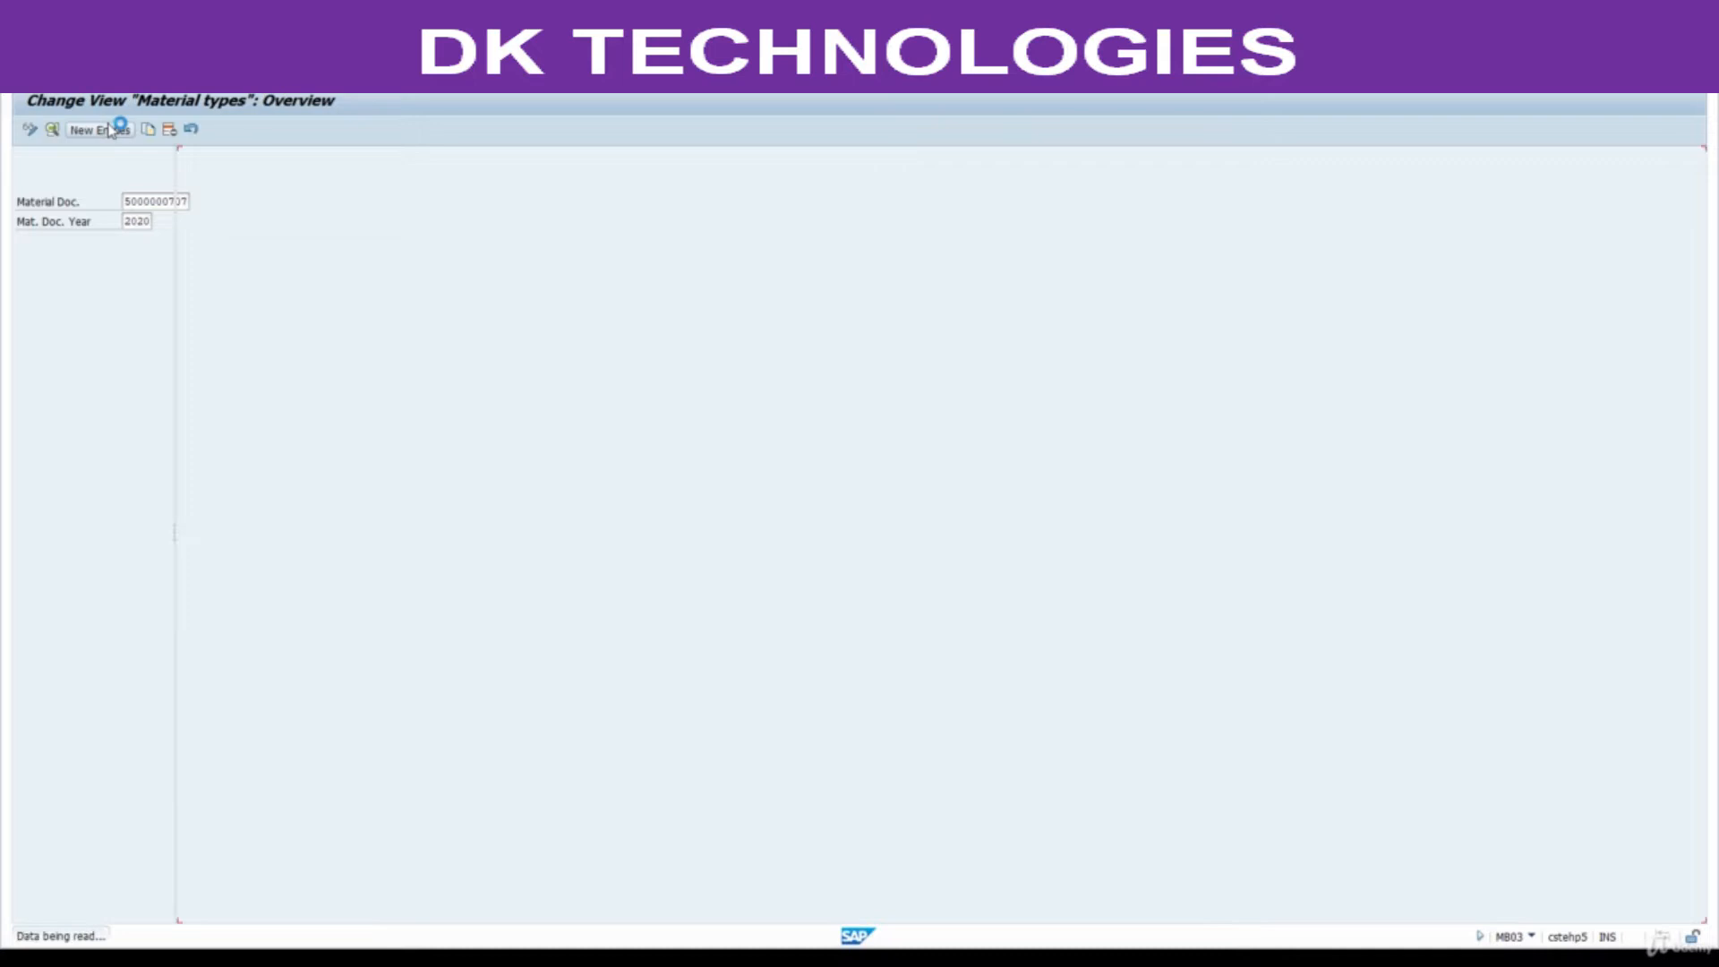
left_click(347, 776)
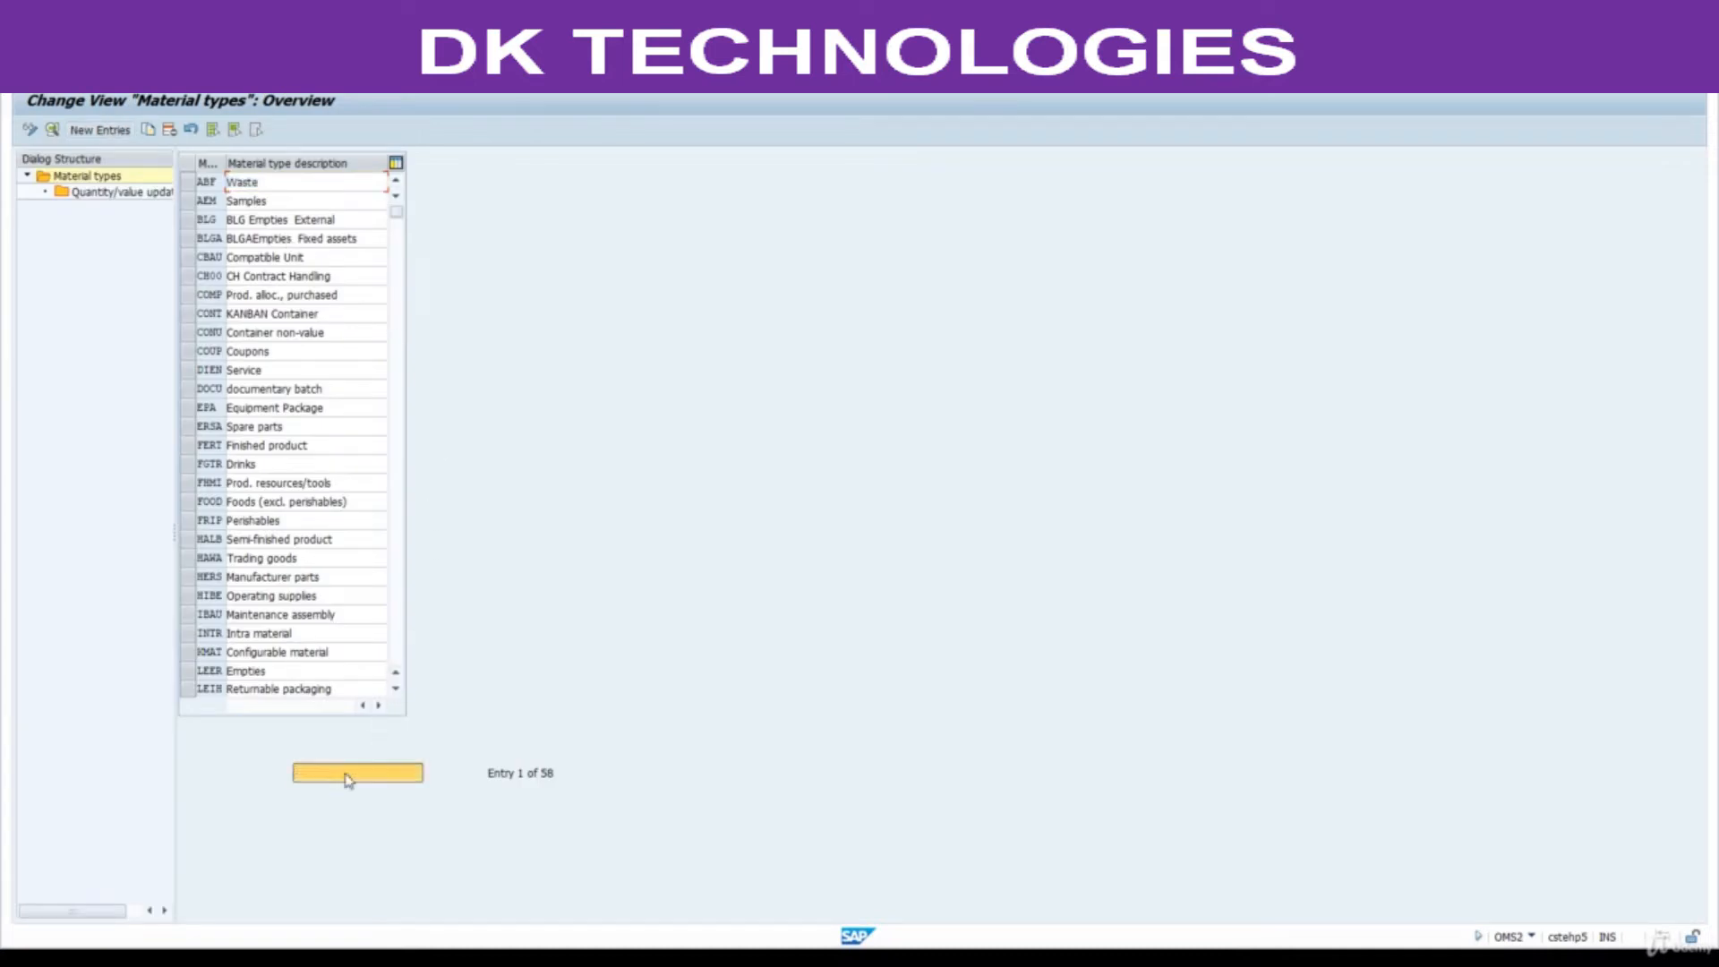
type("NLAG")
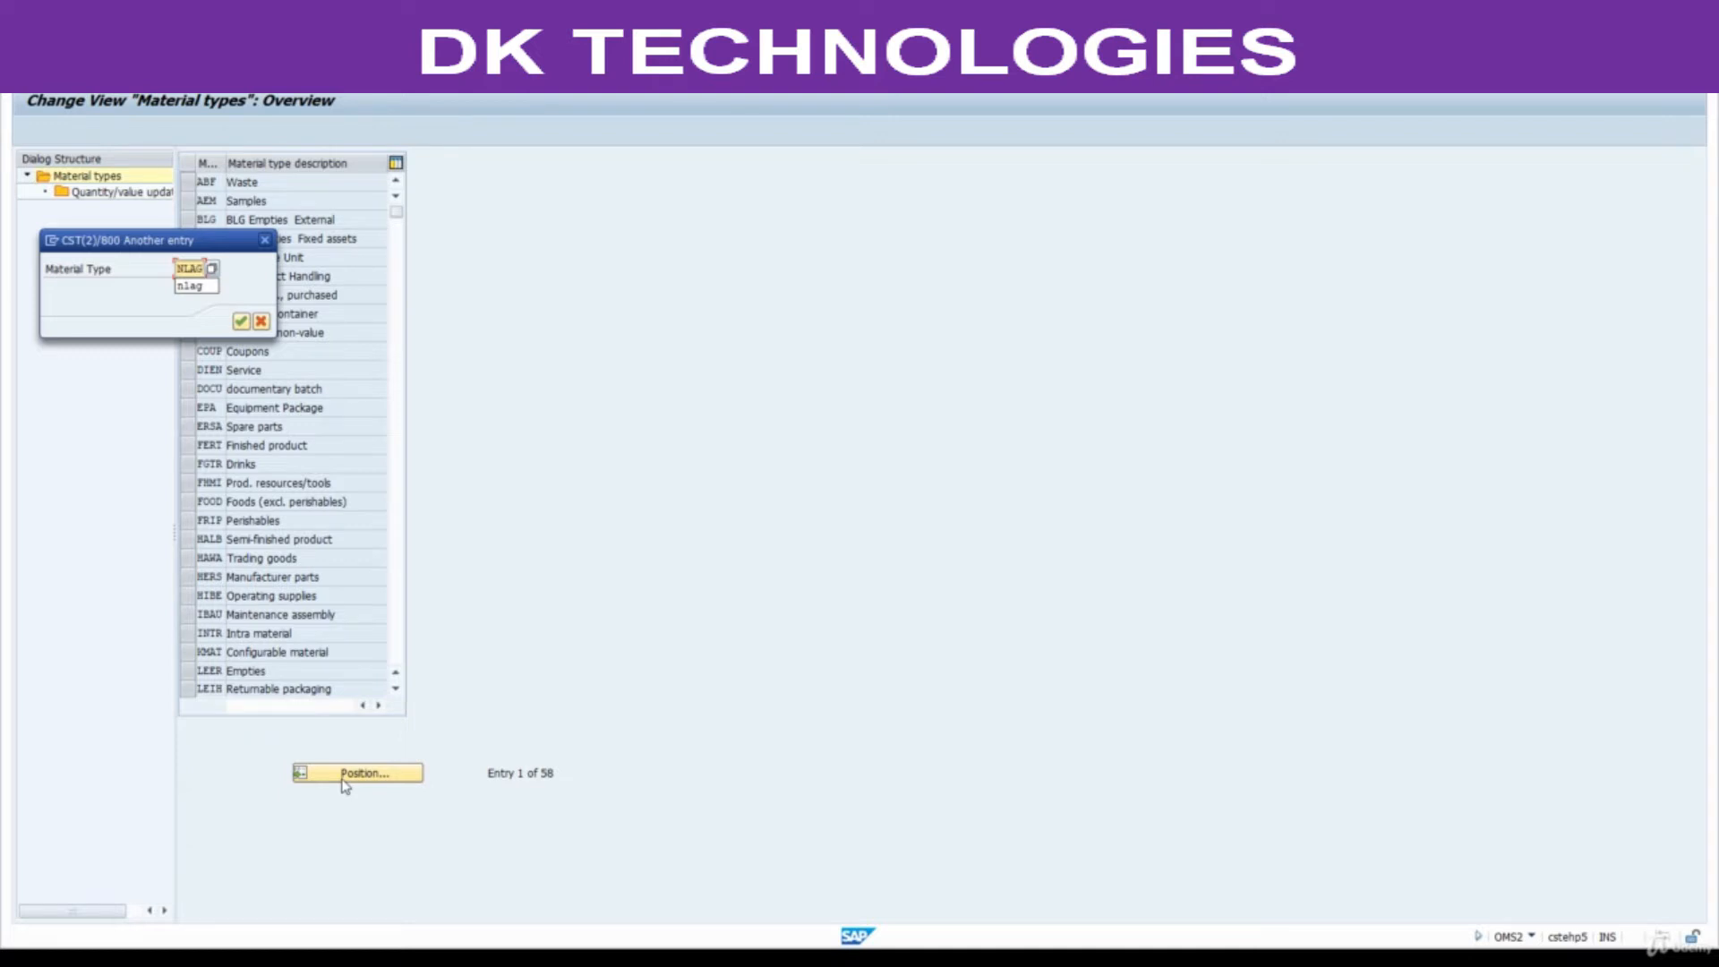
key("Return")
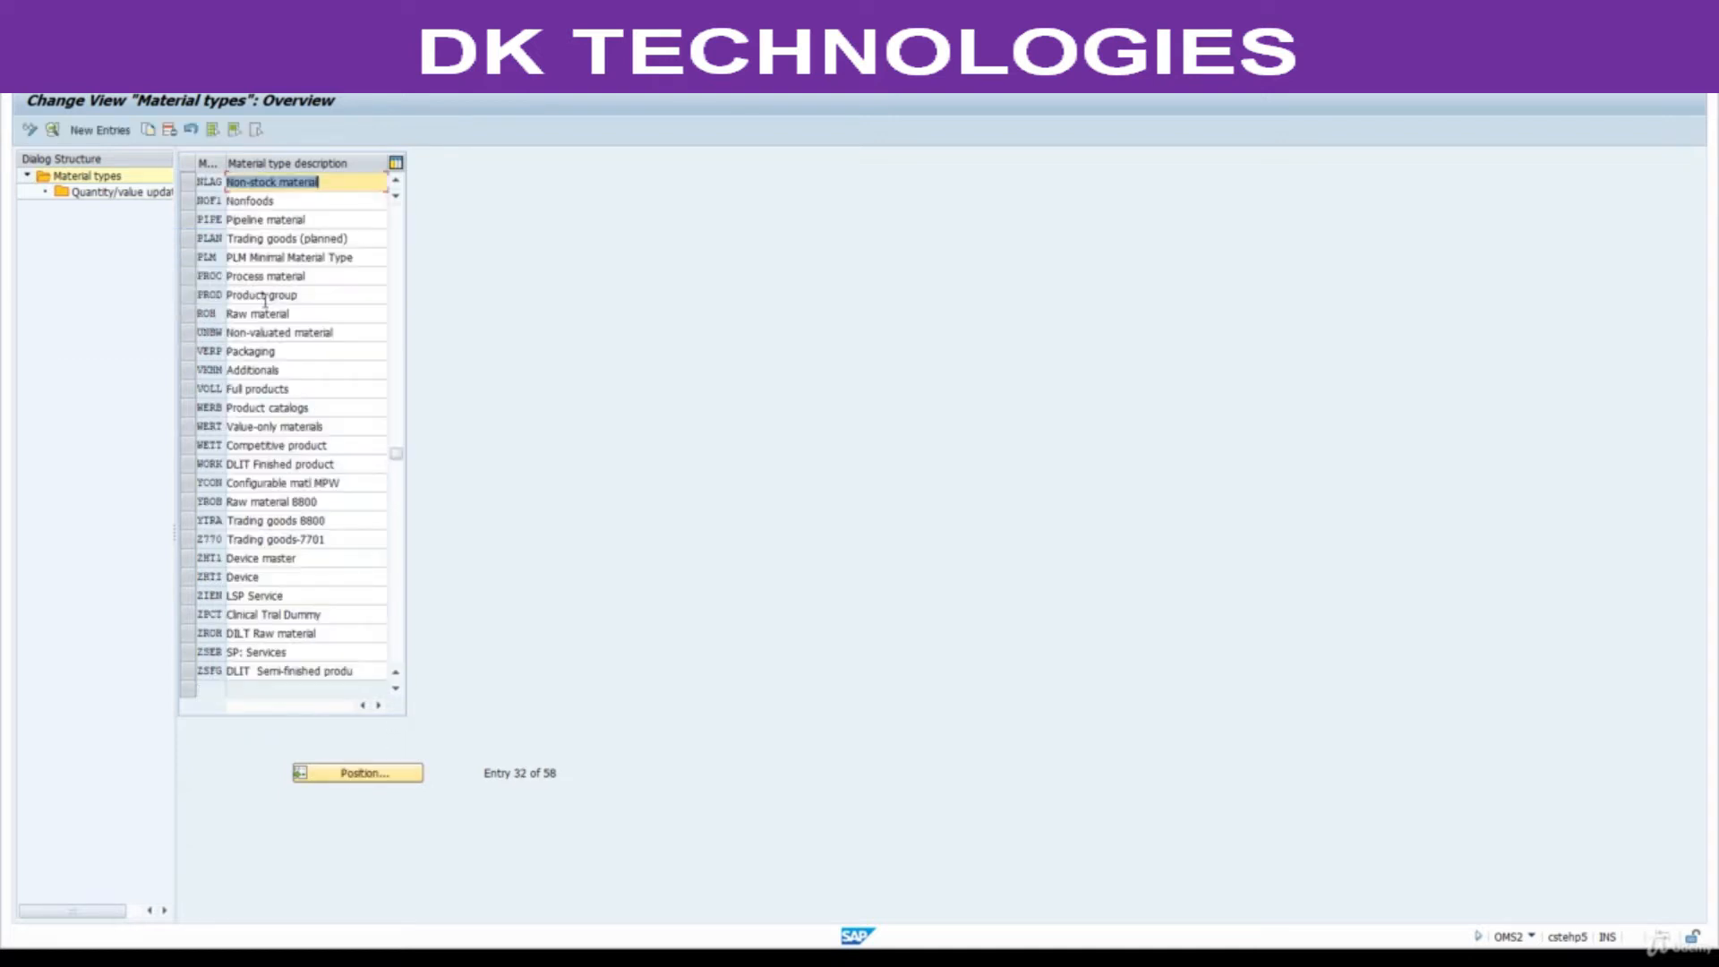
- Open quantity/value updating for the NLAG material type and position the list at valuation area 8801
left_click(183, 183)
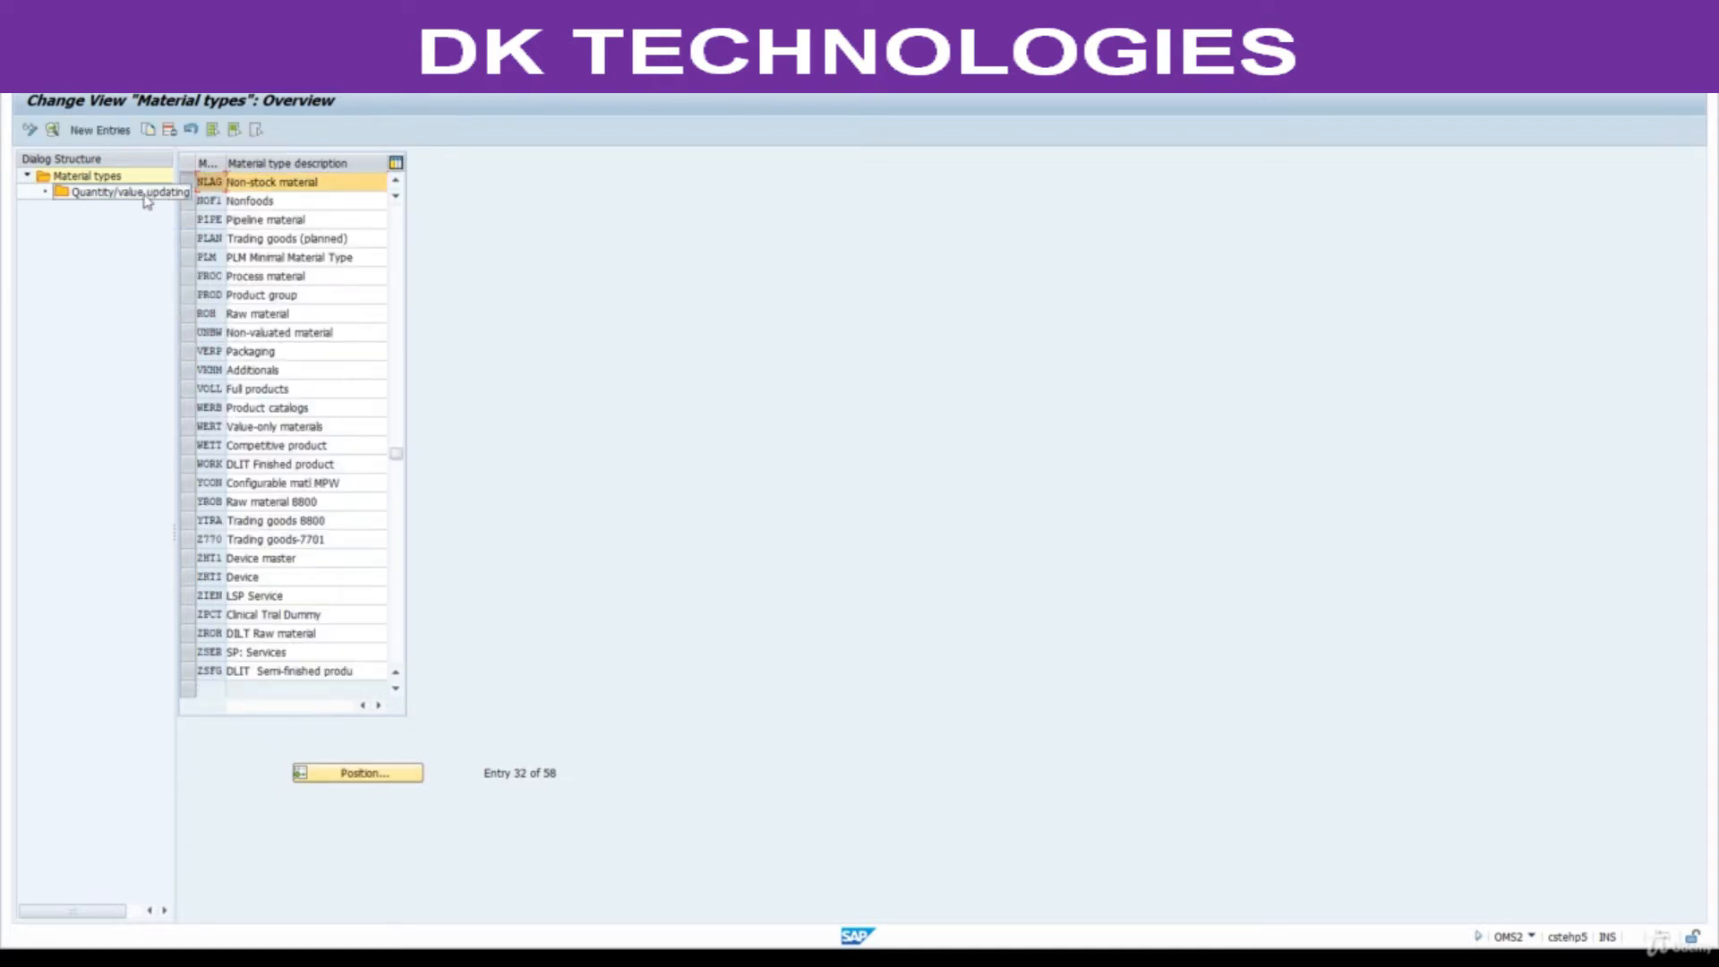
double_click(145, 193)
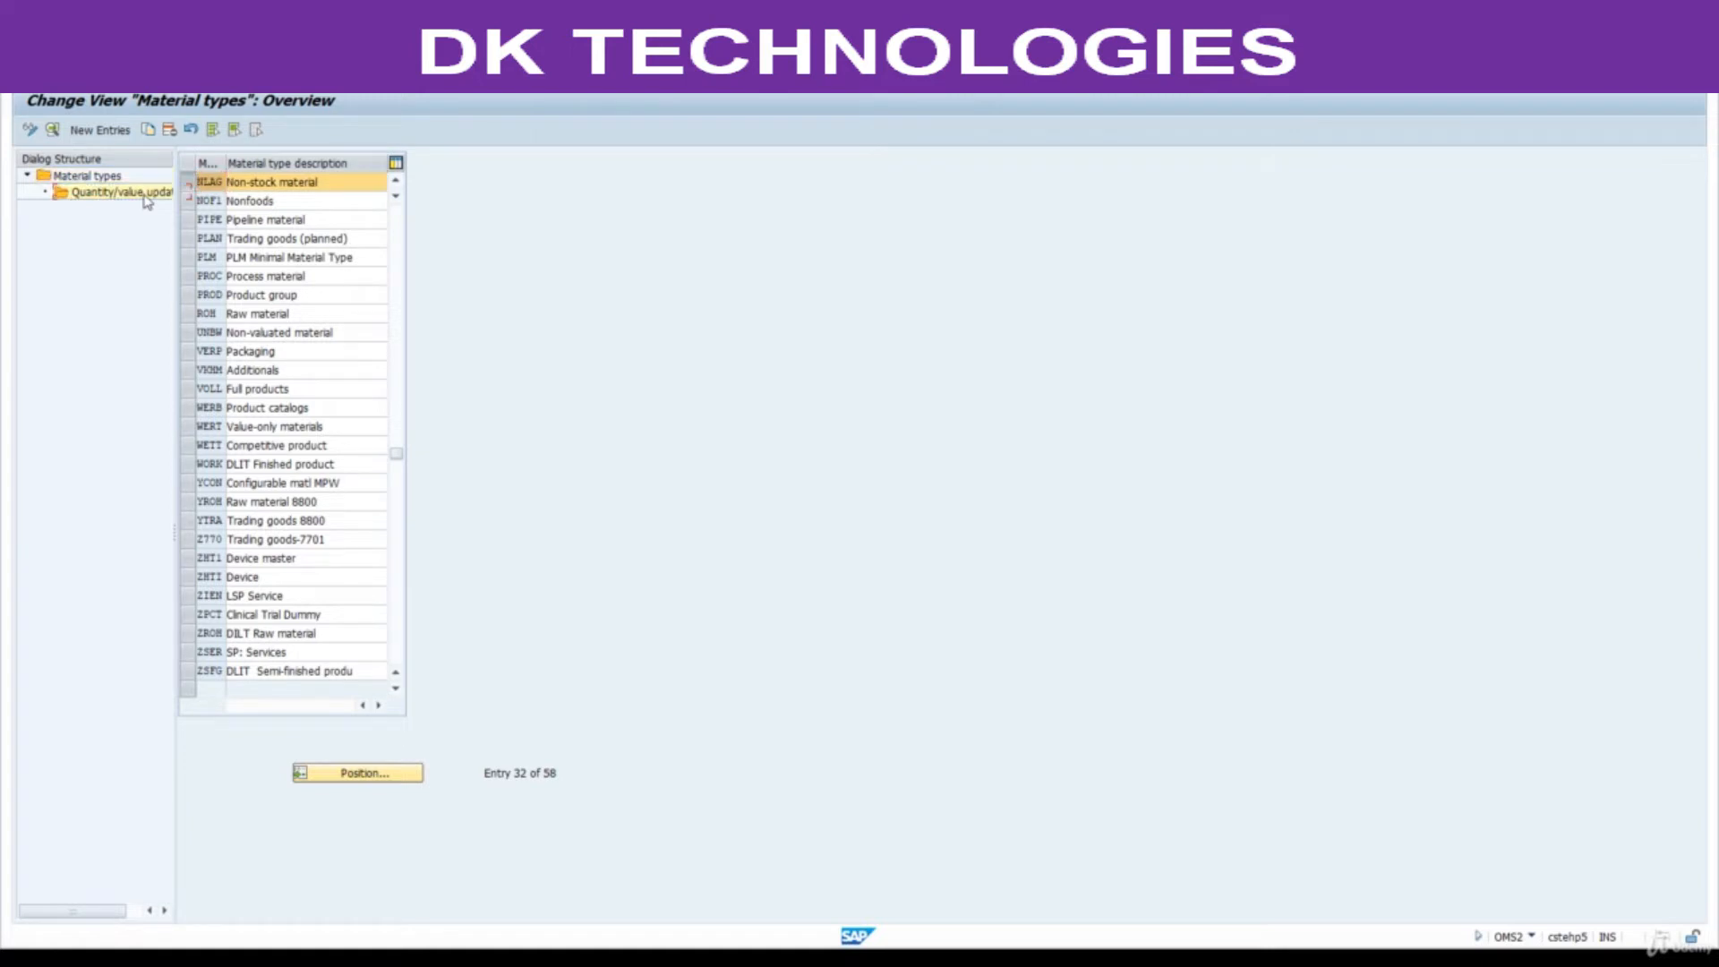
left_click(361, 773)
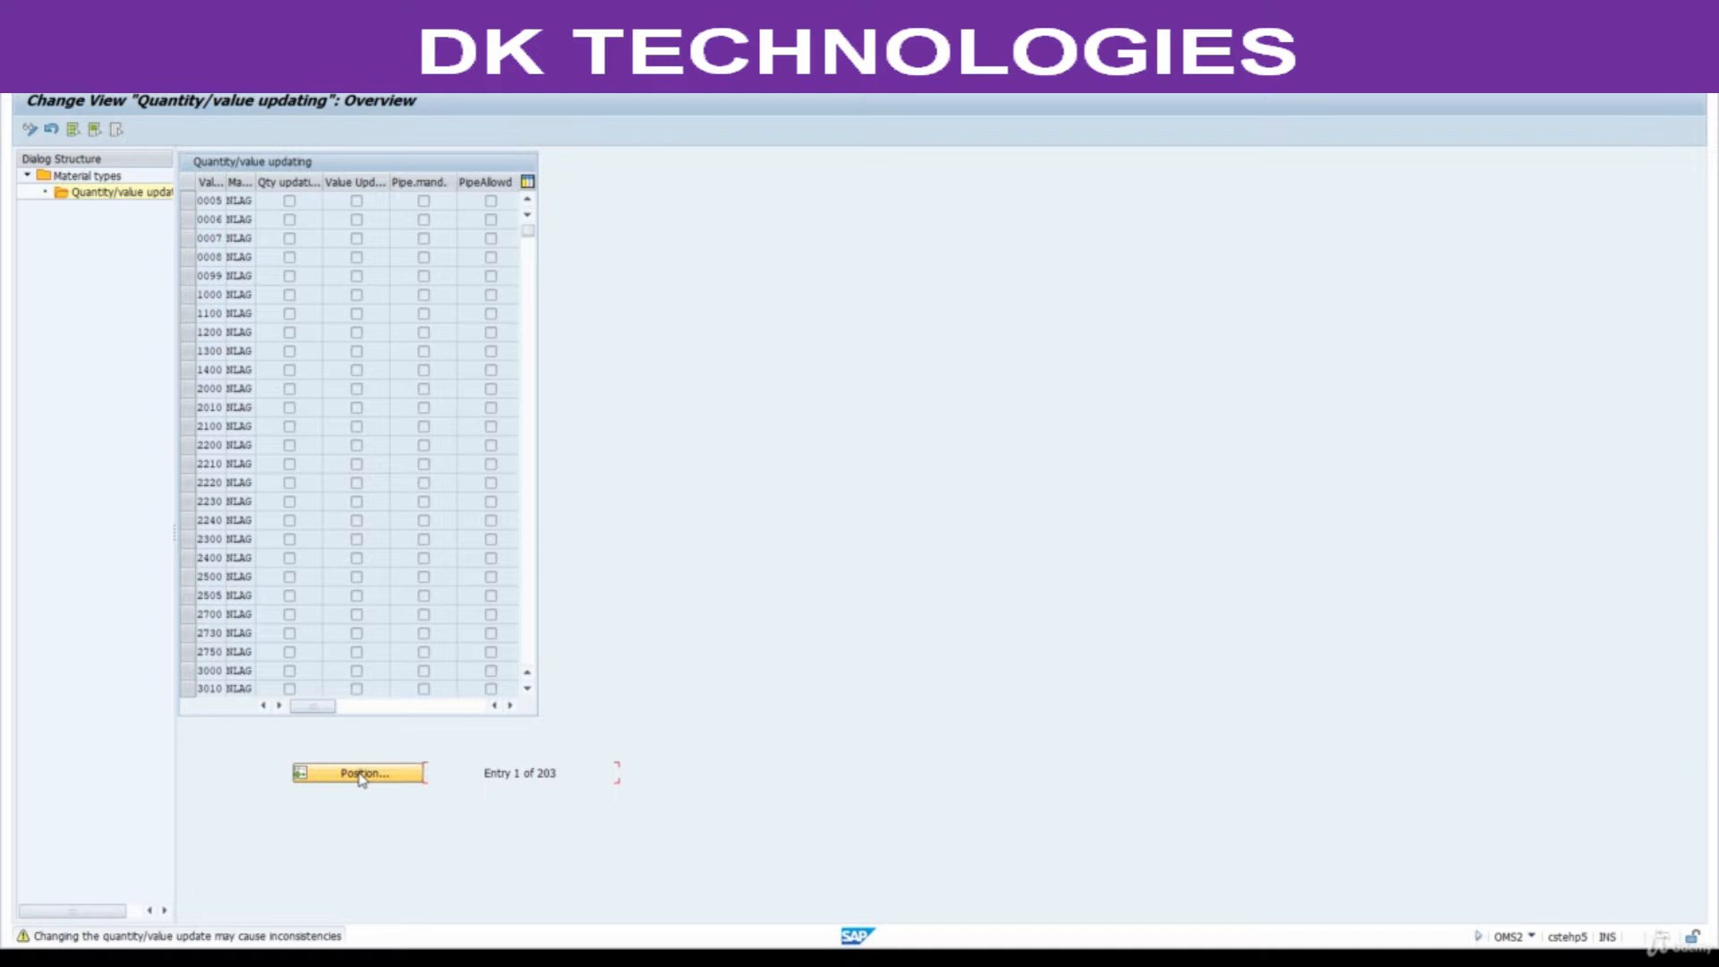
type("8801")
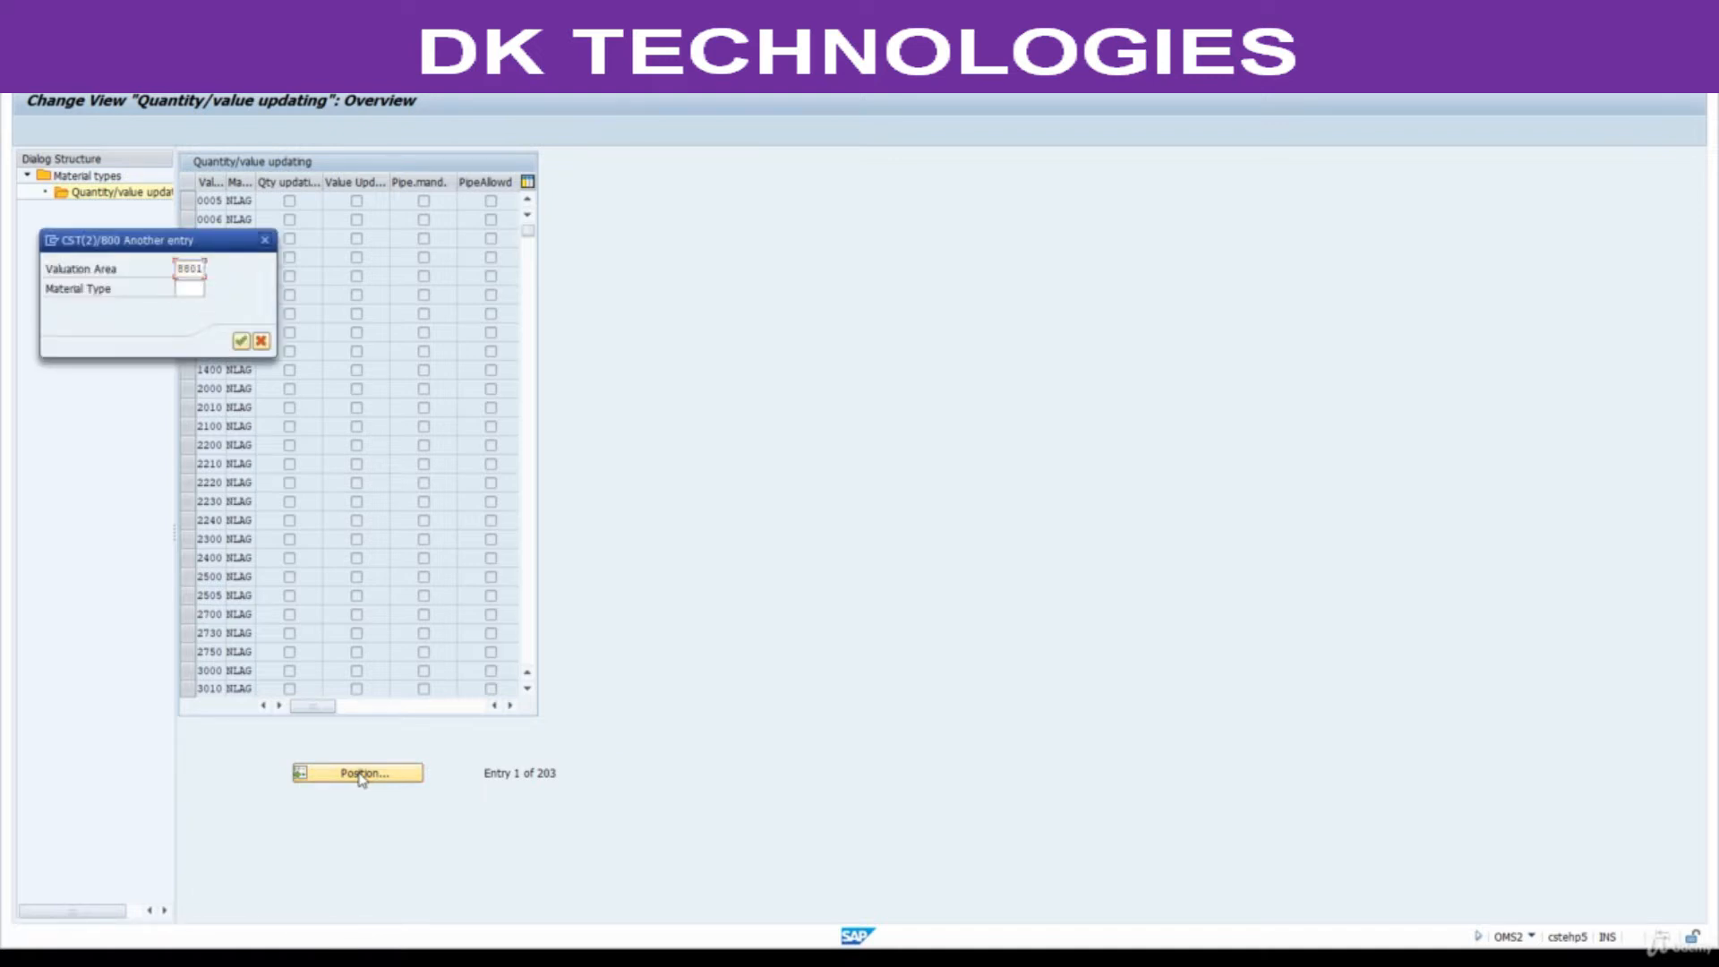
key("Return")
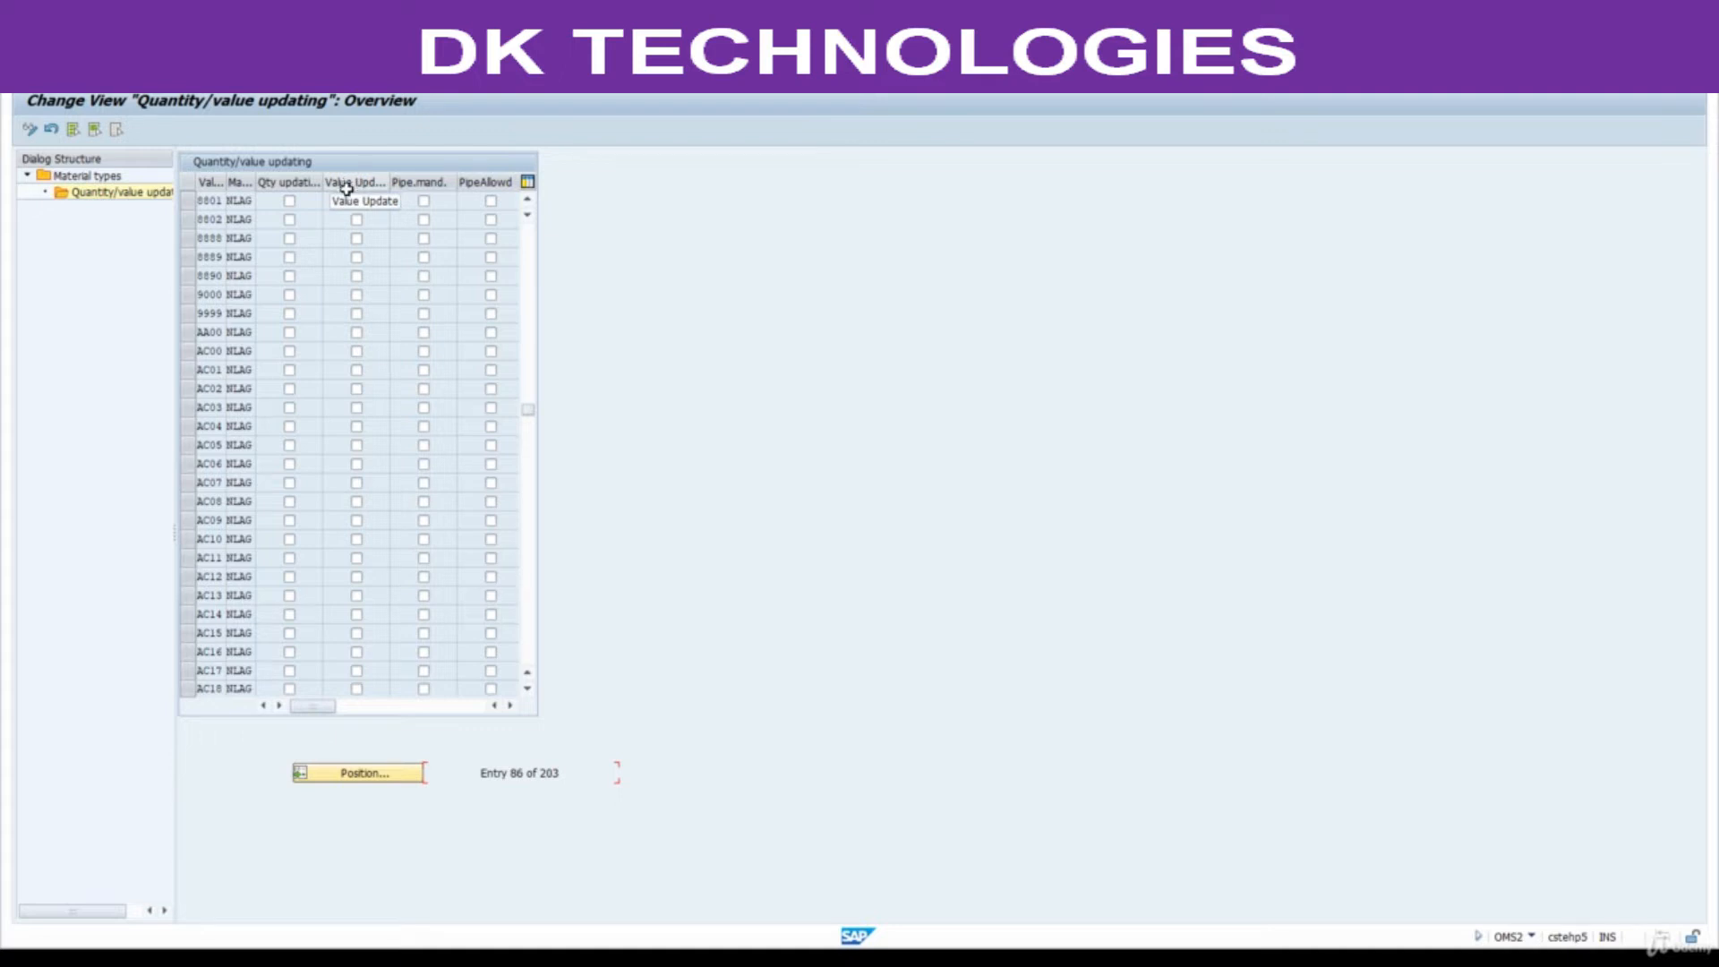
- Widen the narrow table columns and select the 8801 and 8802 rows to check their quantity and value update settings
left_click_drag(227, 186, 238, 185)
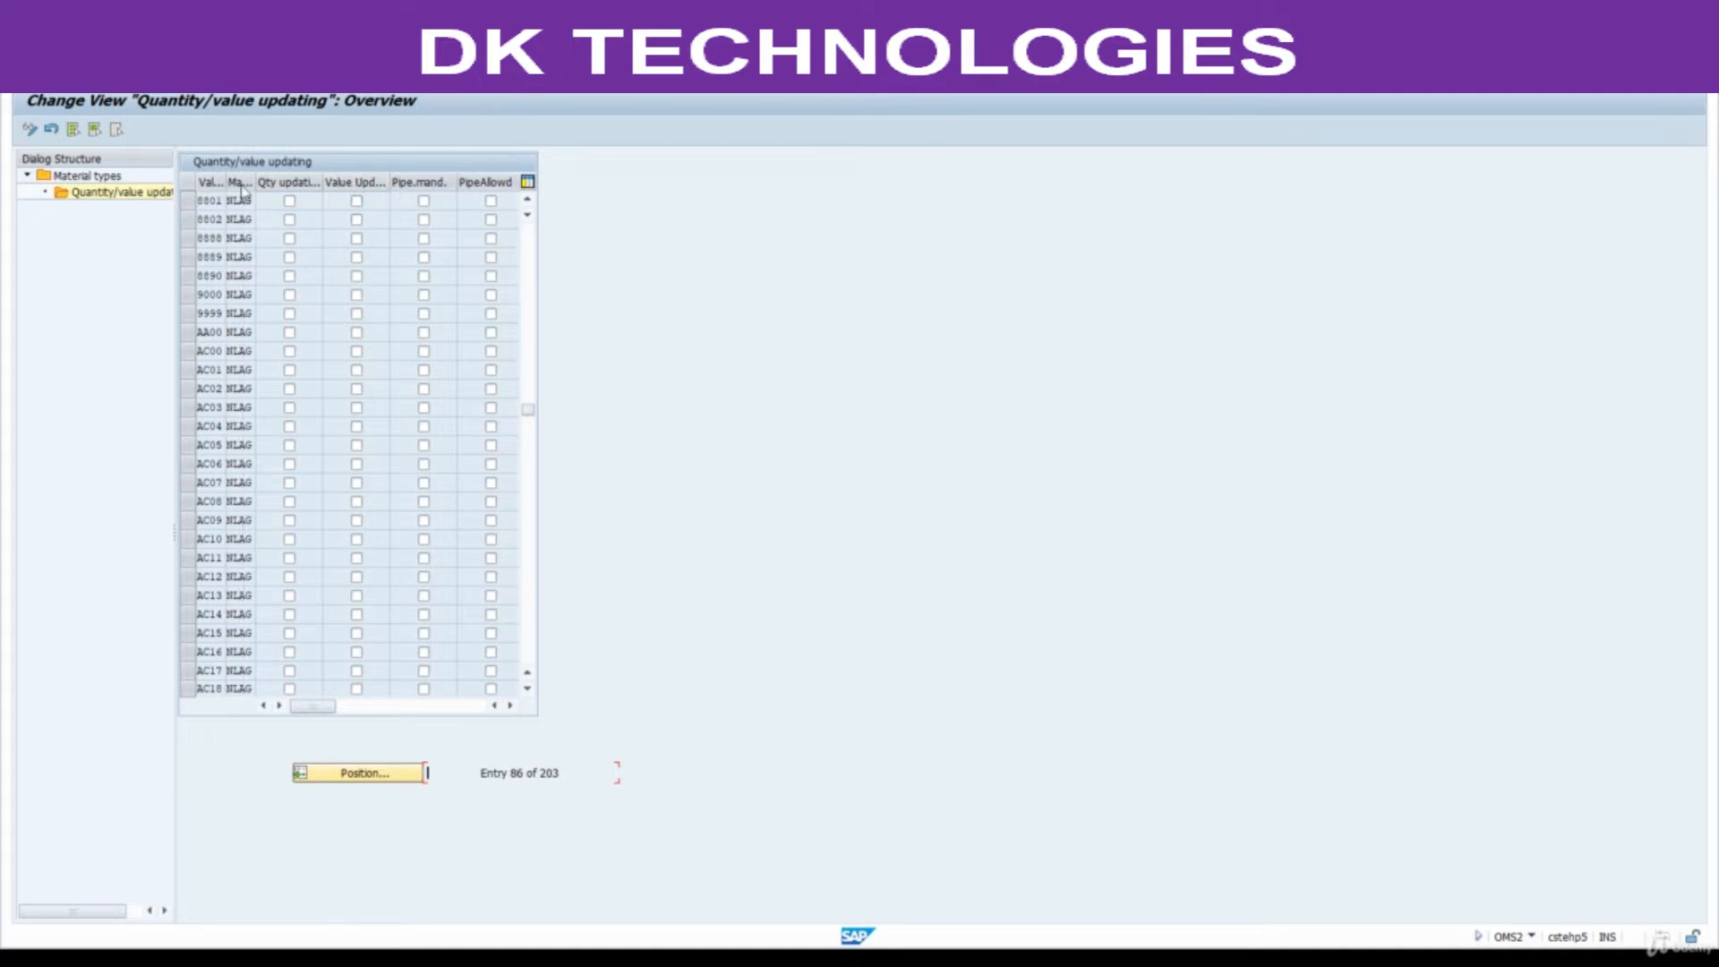
left_click(190, 202)
left_click(190, 222)
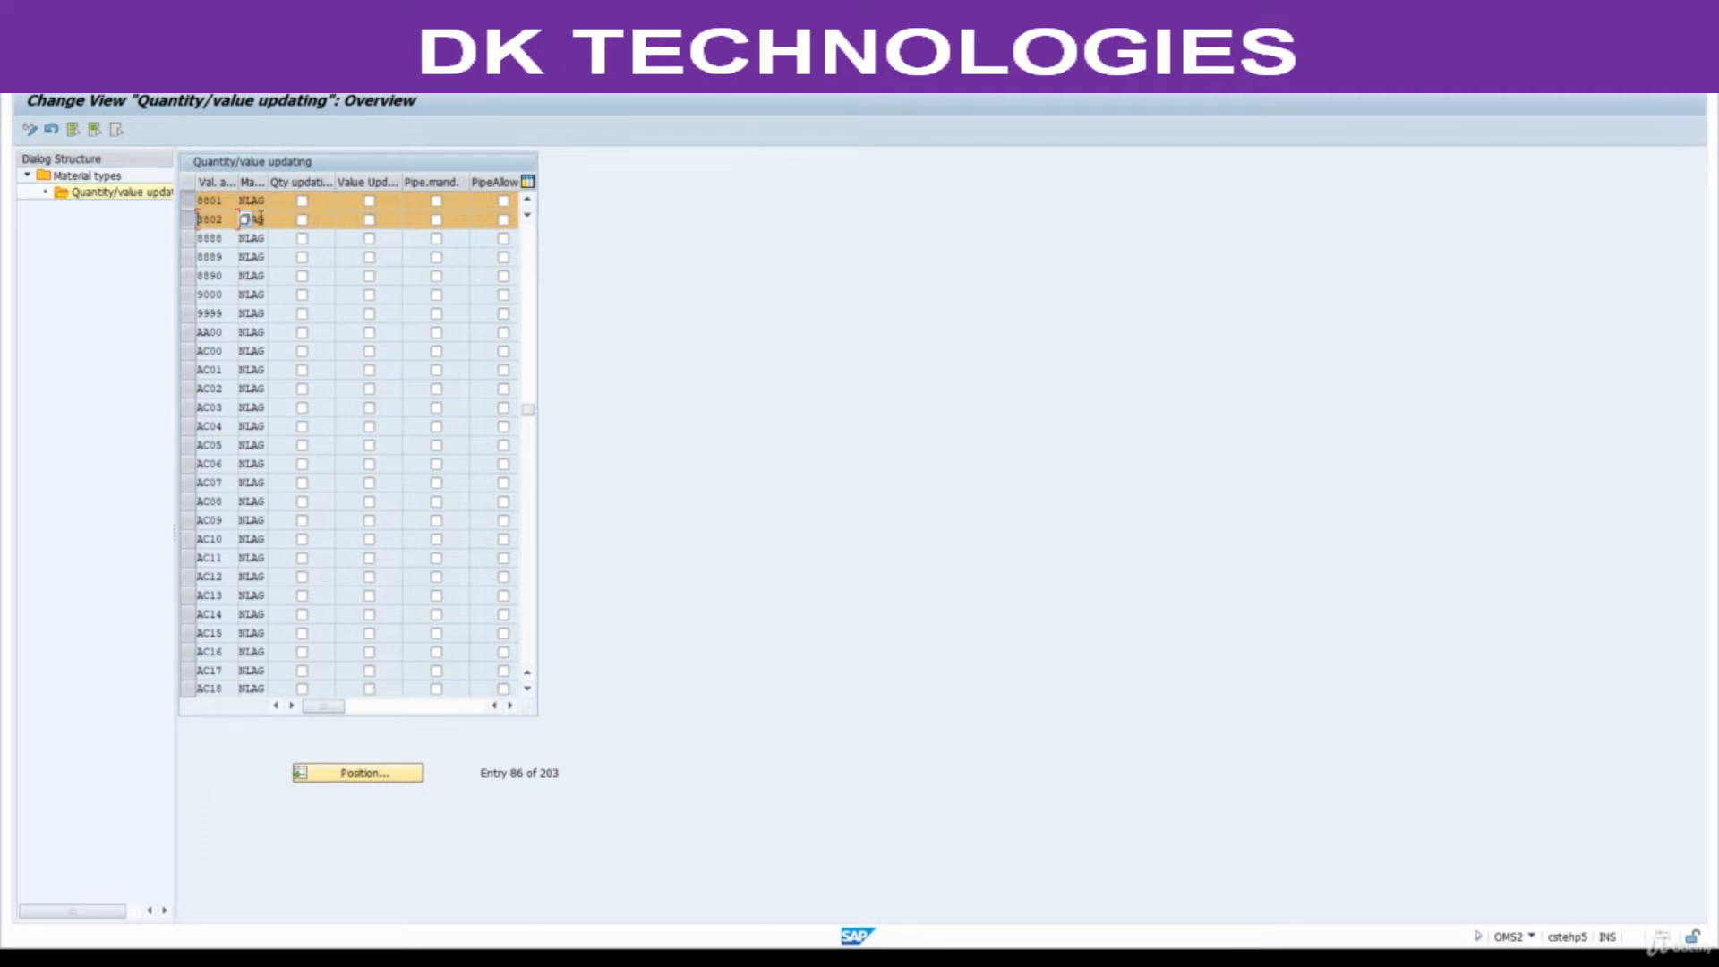
left_click_drag(267, 182, 311, 182)
left_click(277, 205)
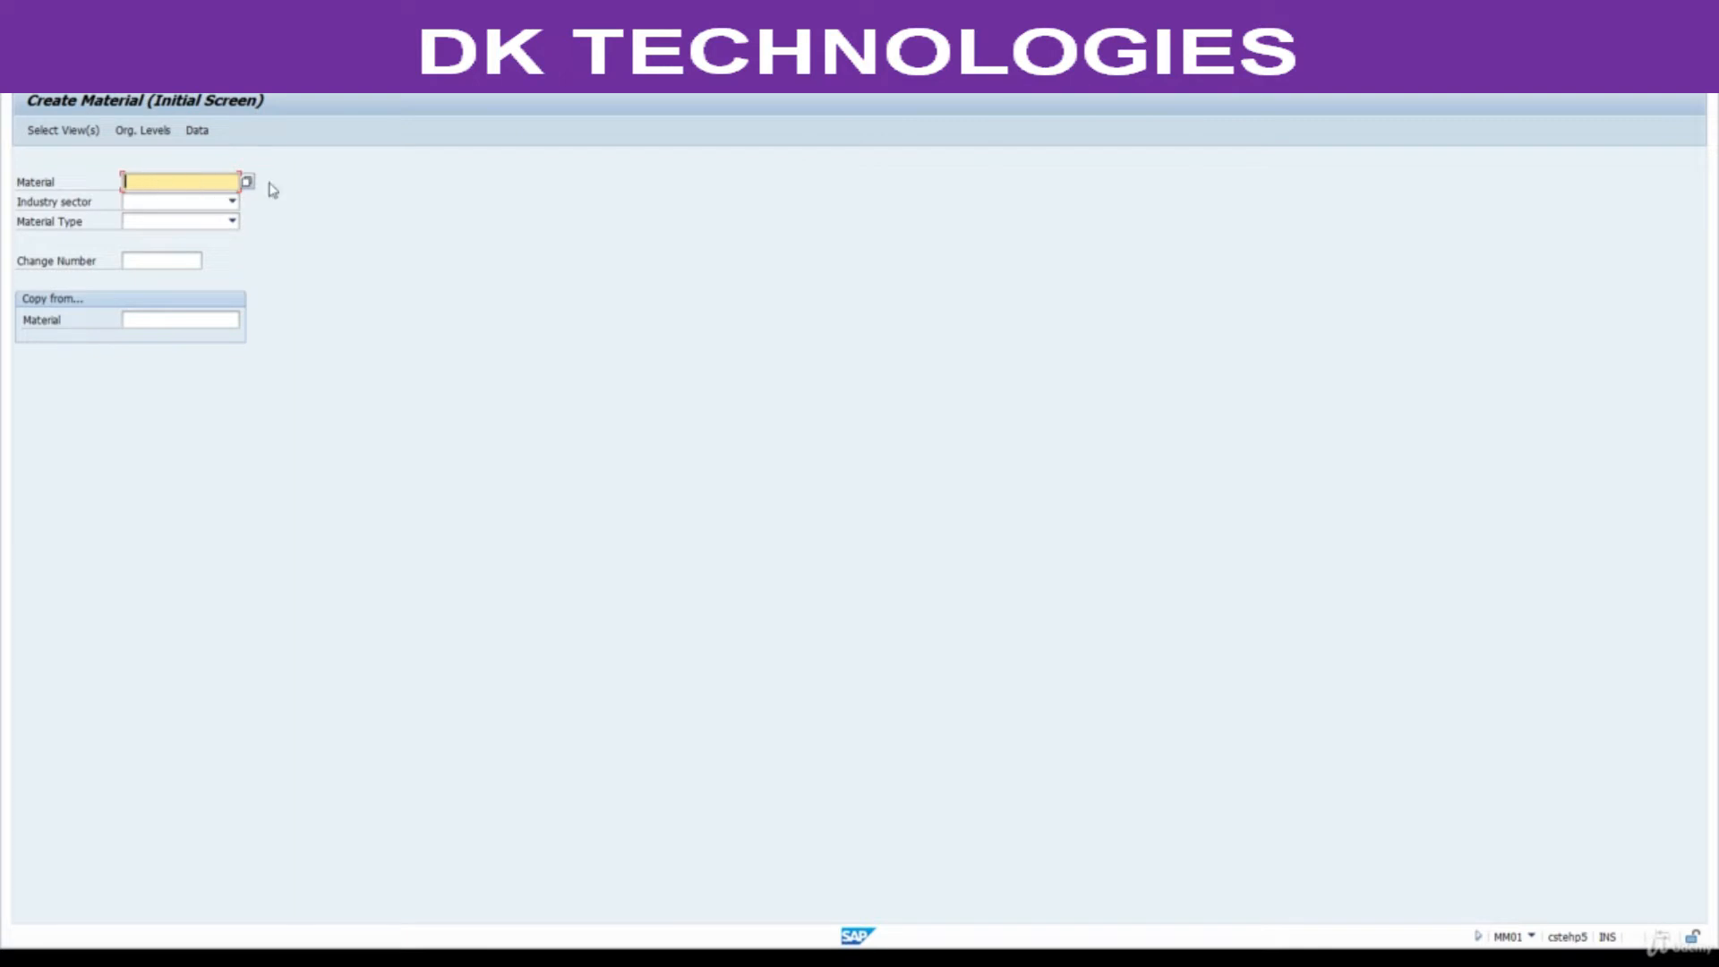
- Set the new material's industry sector to Retail and its material type to NLAG Non-stock material
left_click(231, 202)
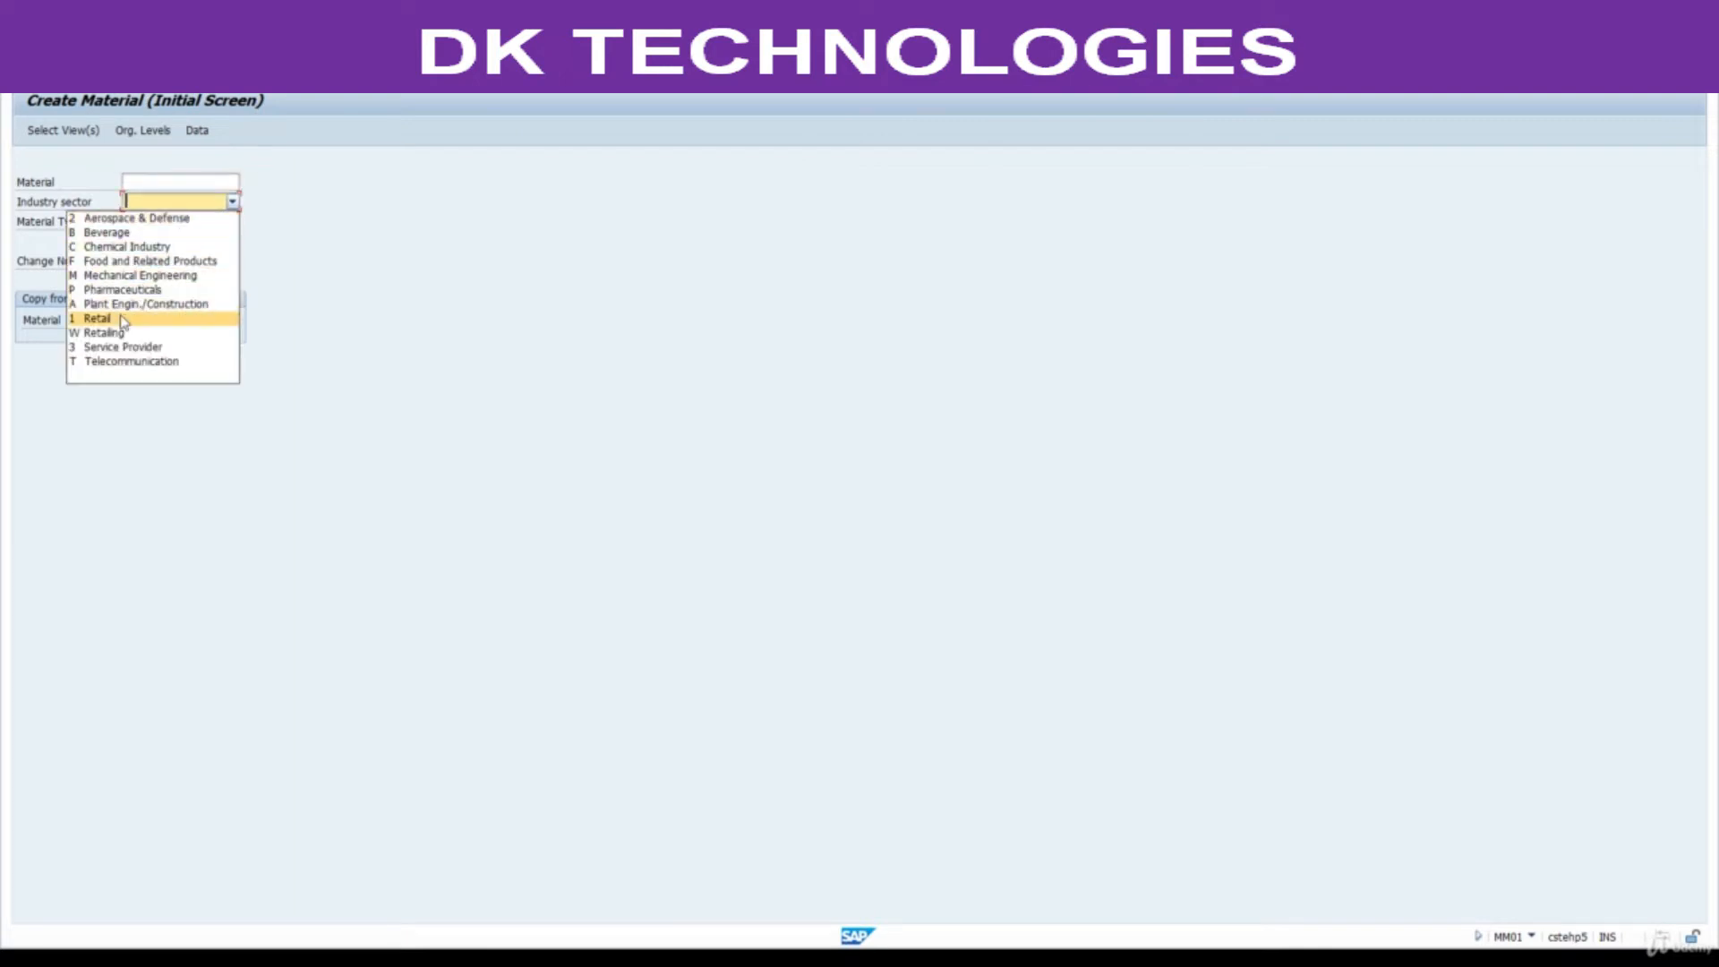
left_click(123, 320)
left_click(232, 221)
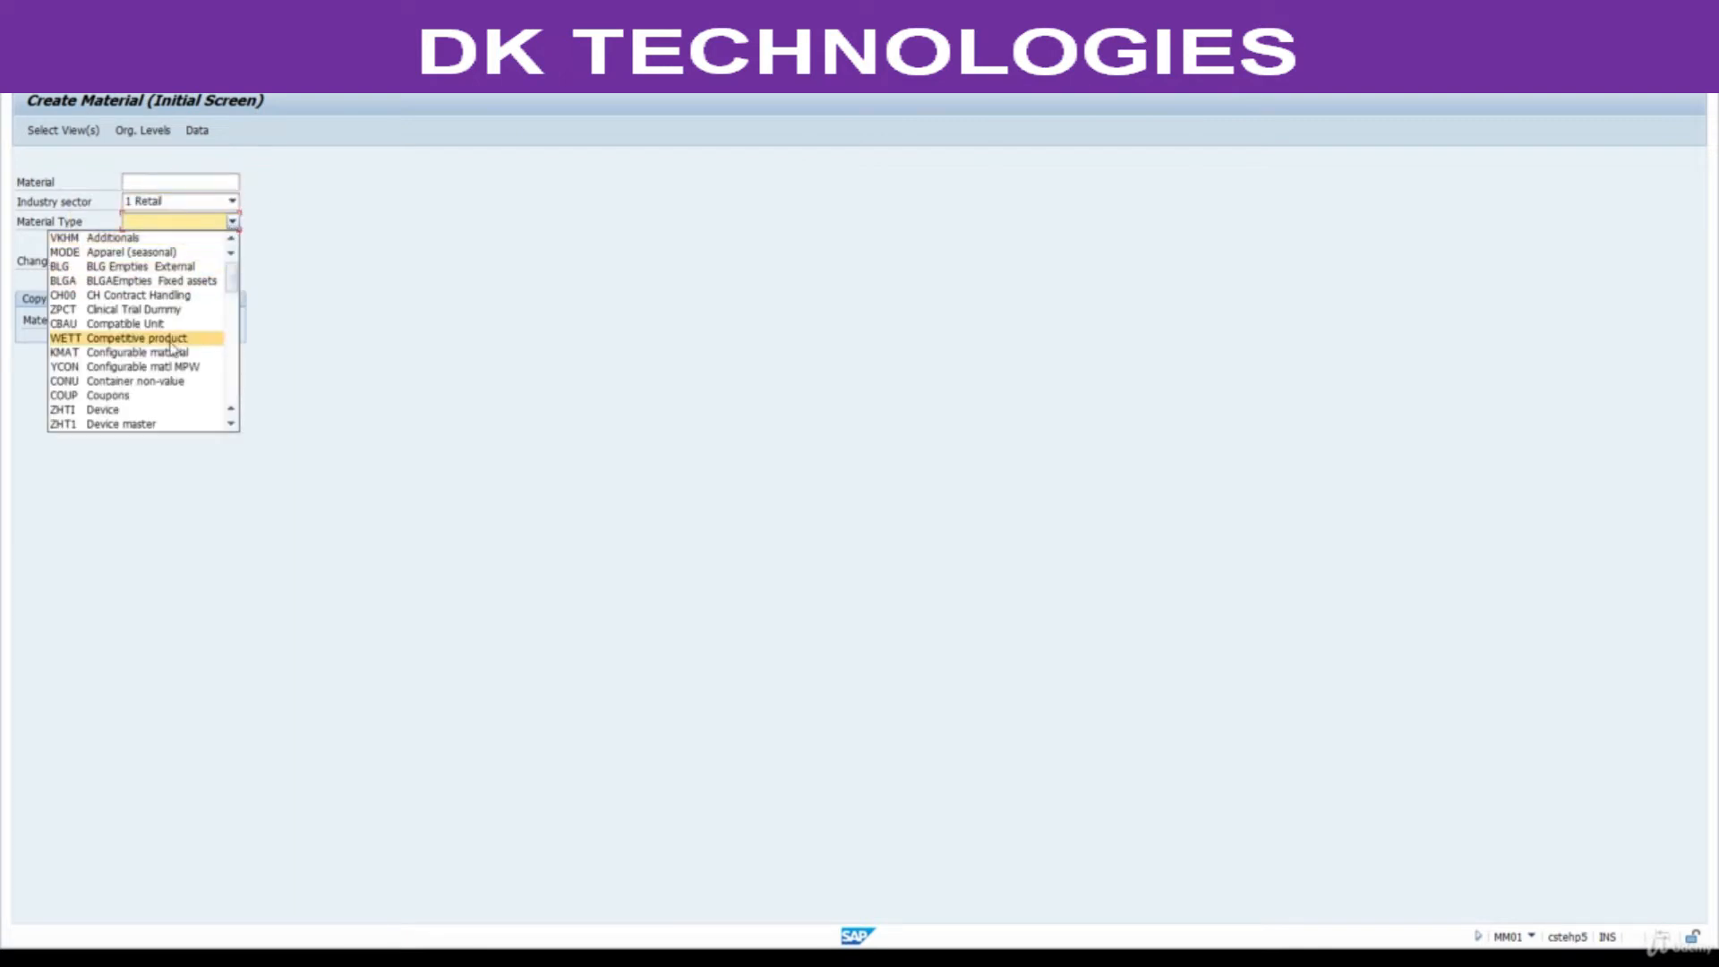
scroll(172, 348, "down", 4)
scroll(173, 348, "down", 3)
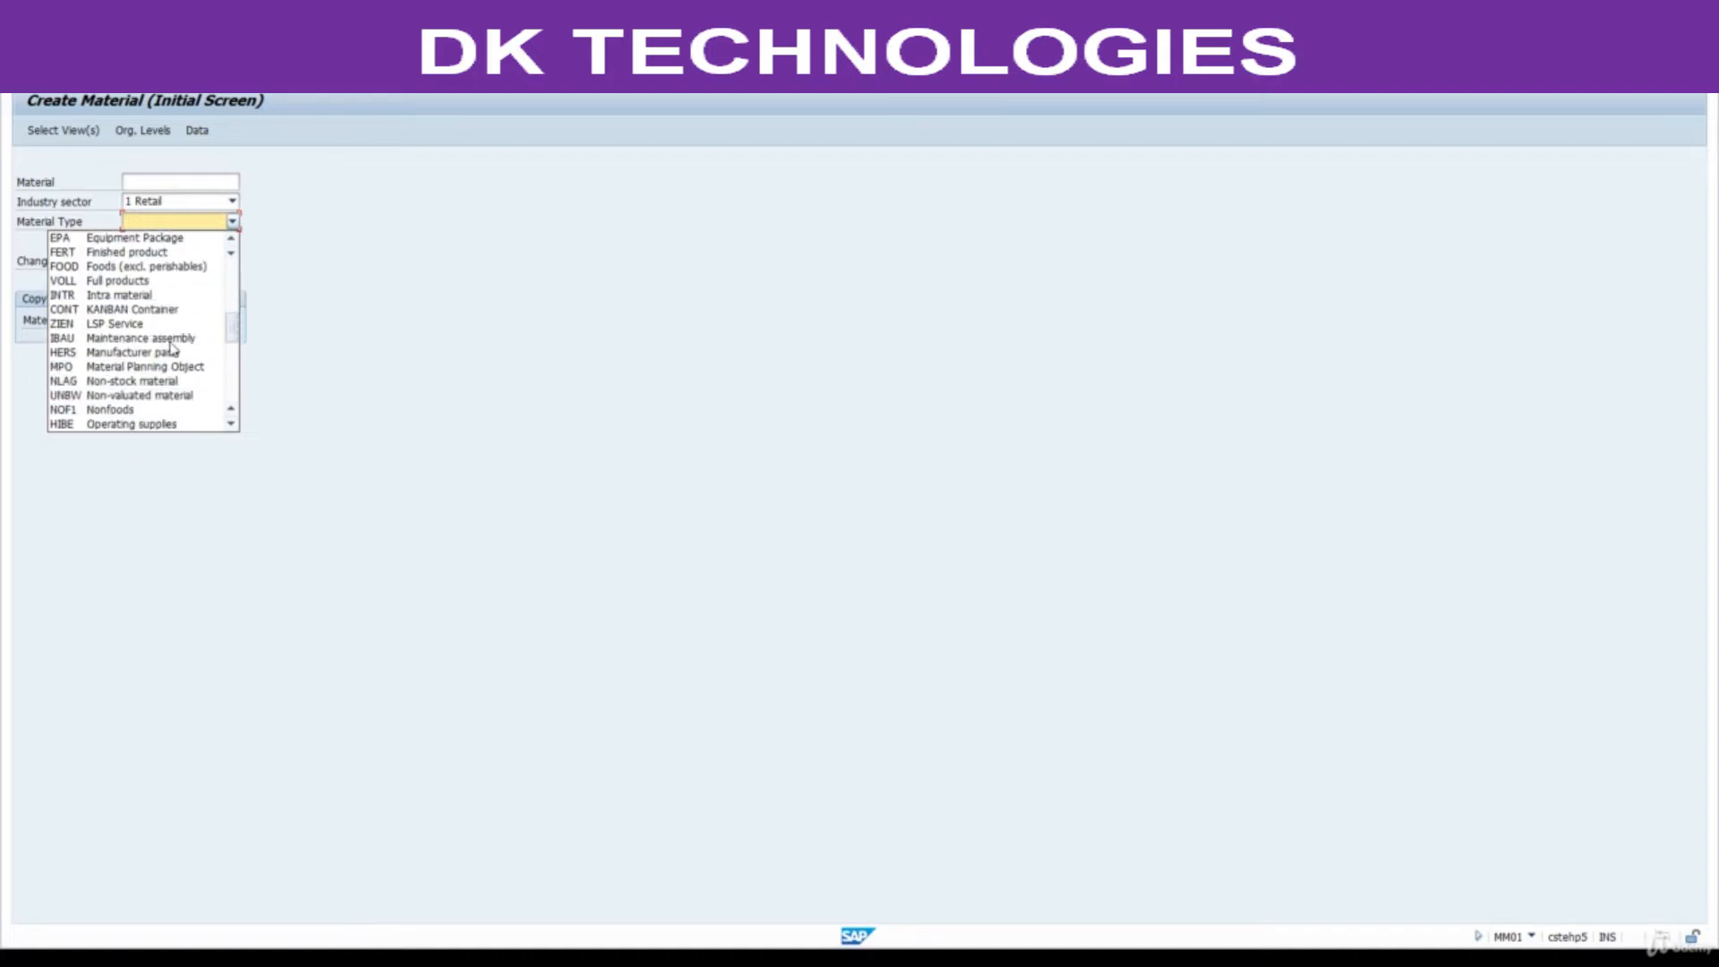
left_click(140, 380)
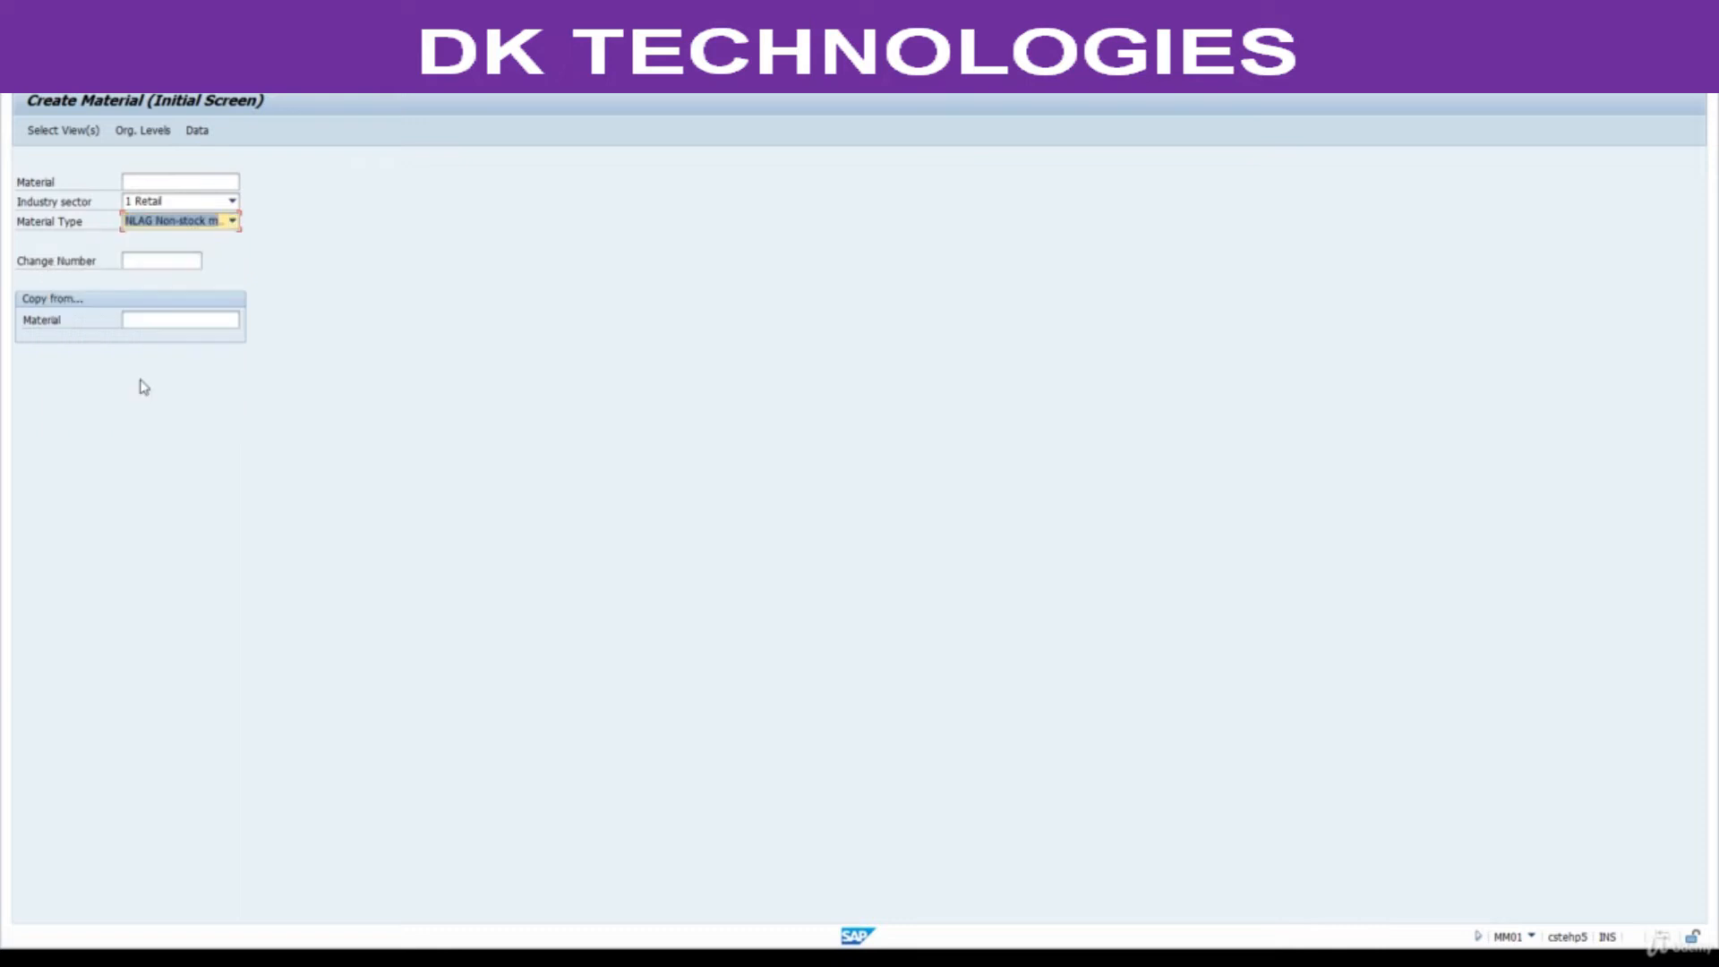
- Accept the Basic Data 1, Purchasing and Accounting 1 views and set the plant to 8801
key("Return")
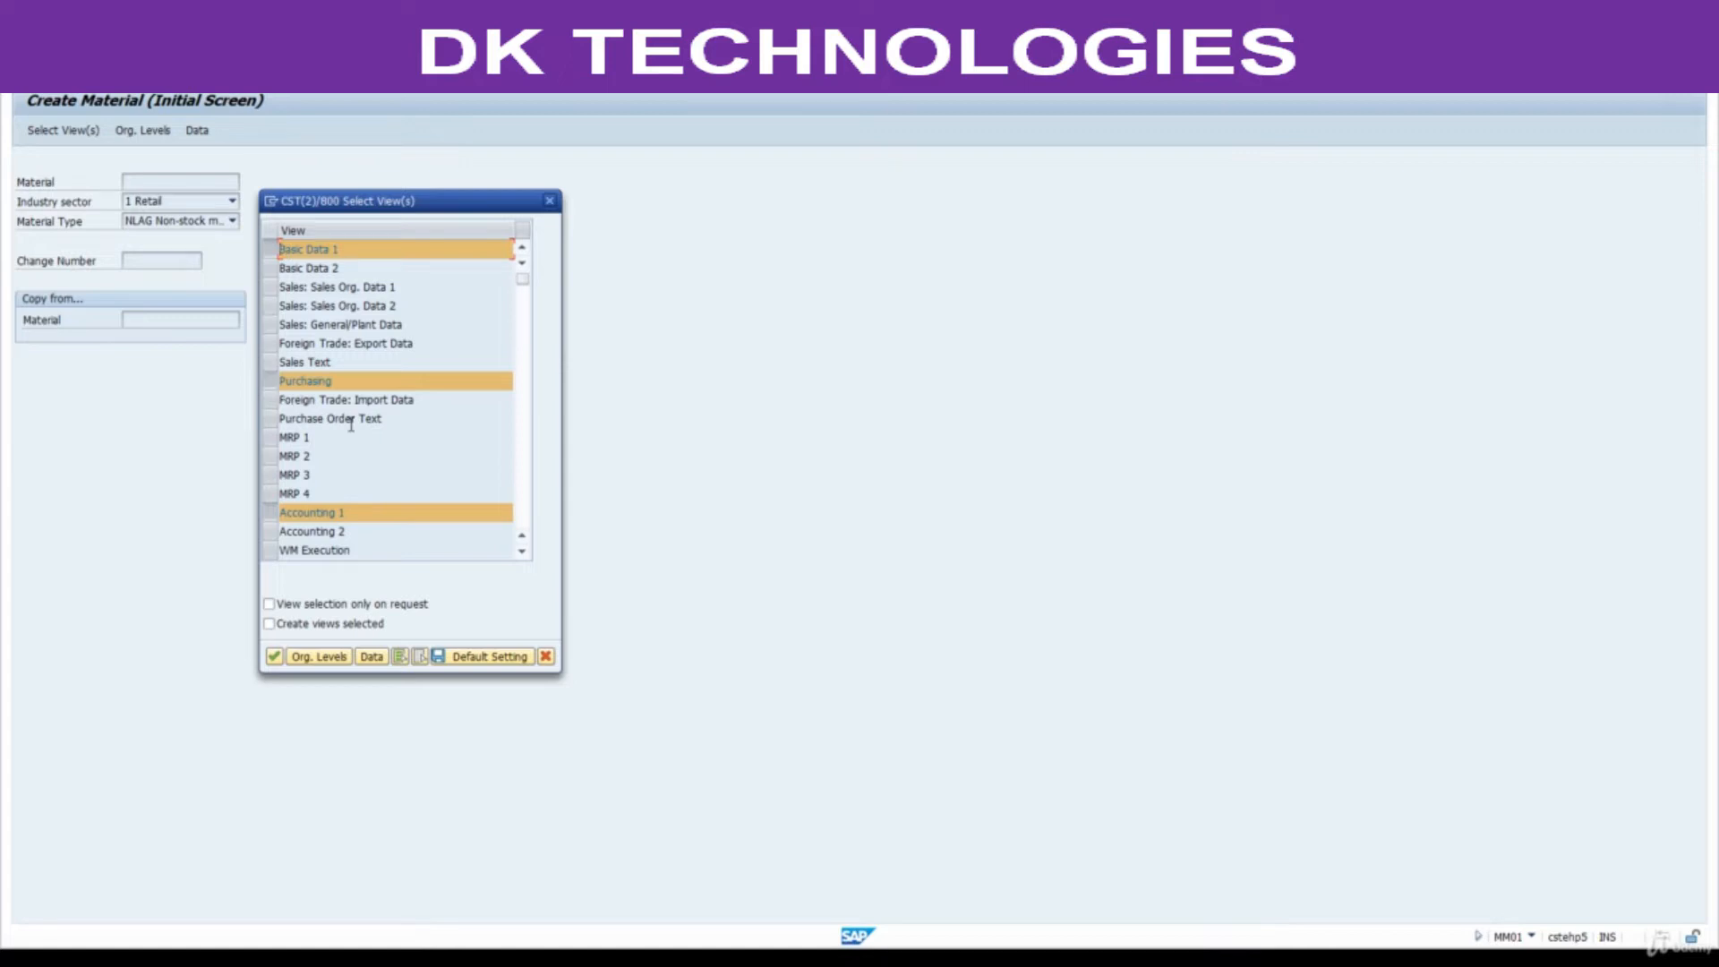
scroll(351, 424, "down", 2)
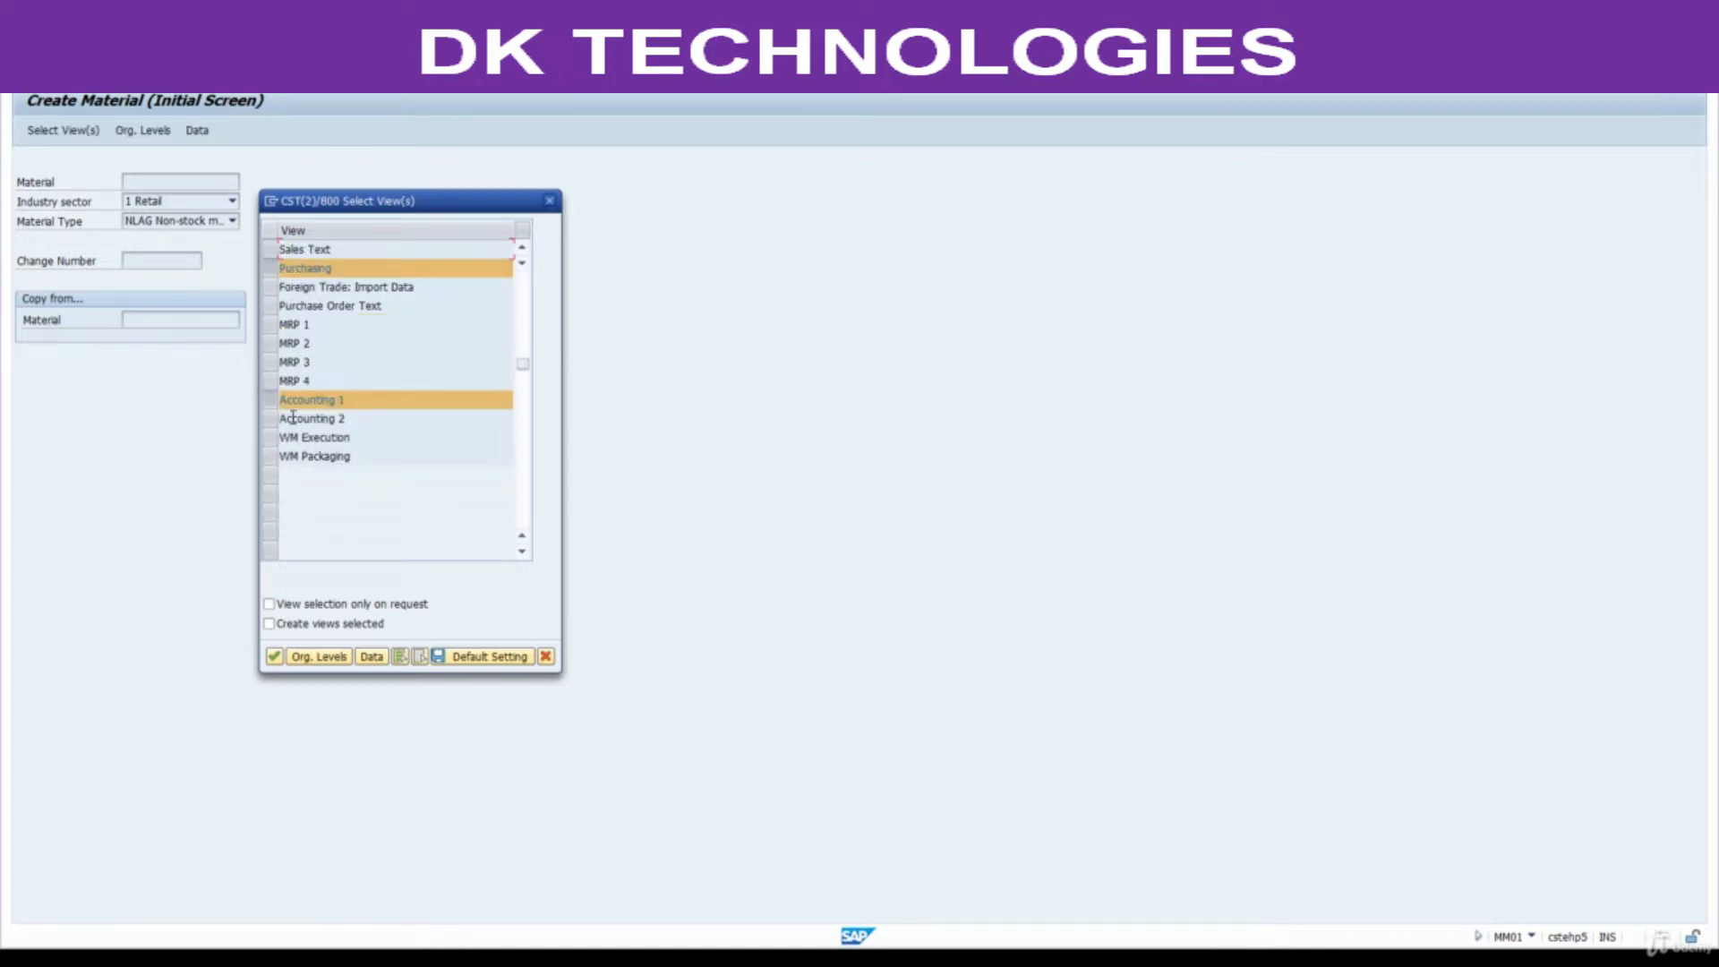
left_click(274, 657)
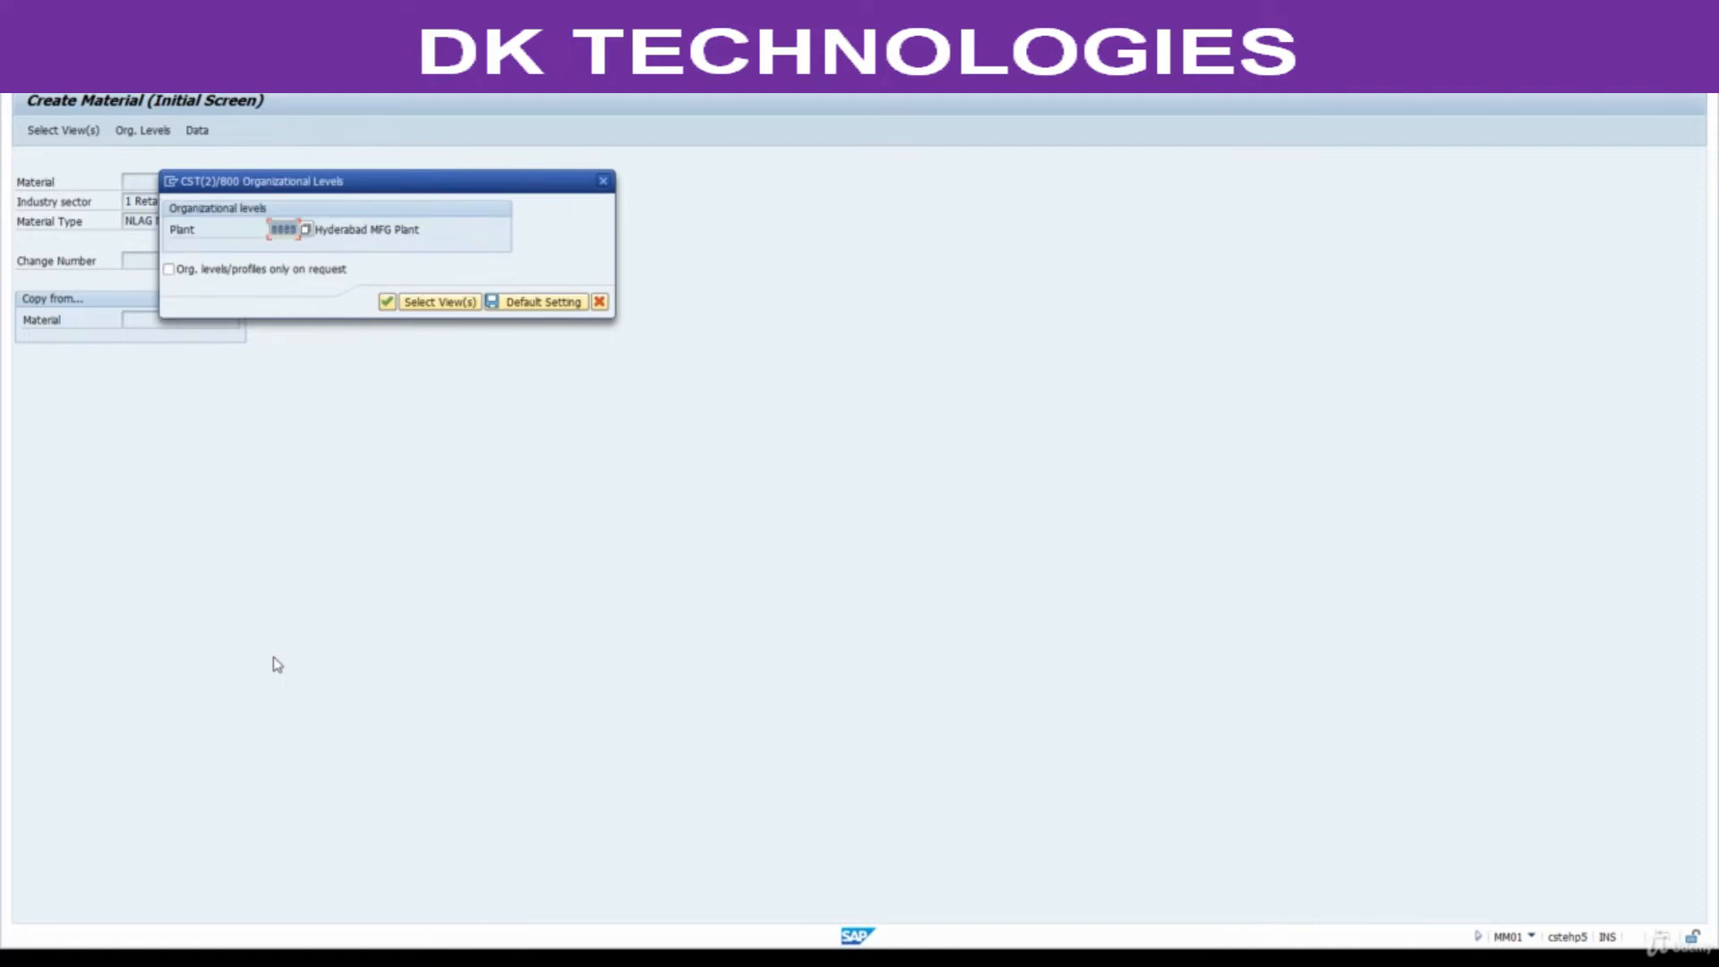
type("88")
key("Return")
- Enter the description "Stationary Master", base unit EA and material group 00107 in the basic data
type("Stationary")
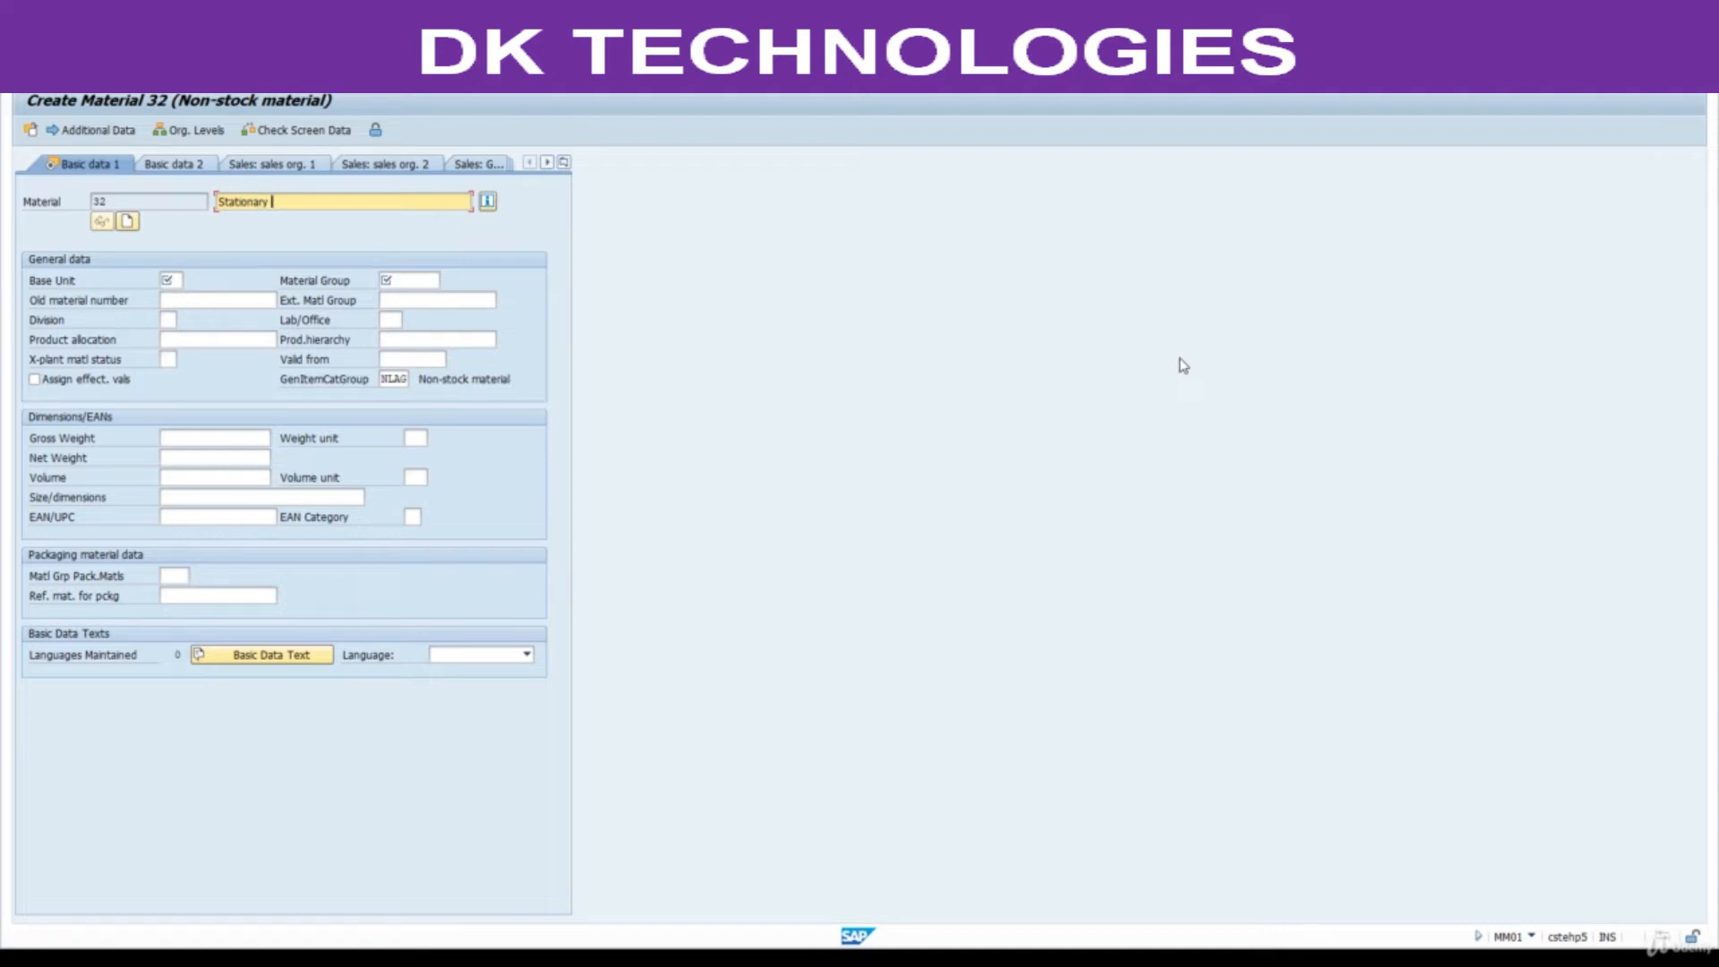
type("Master")
left_click(177, 278)
type("ea")
key("Tab")
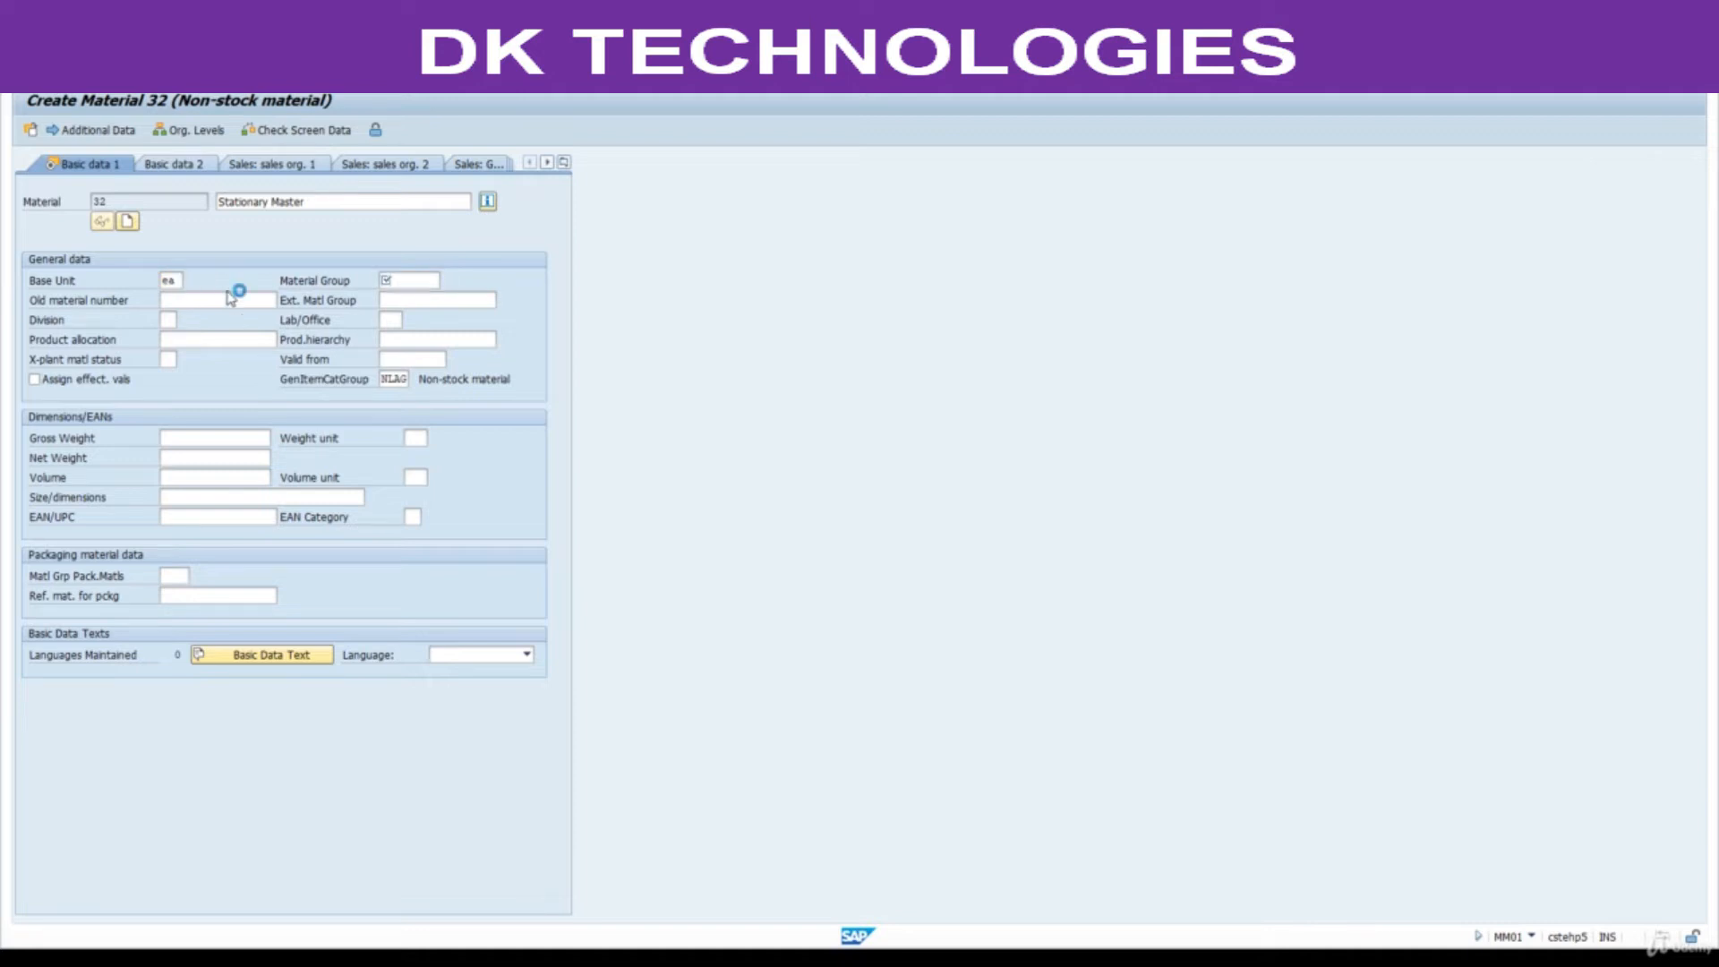
key("F4")
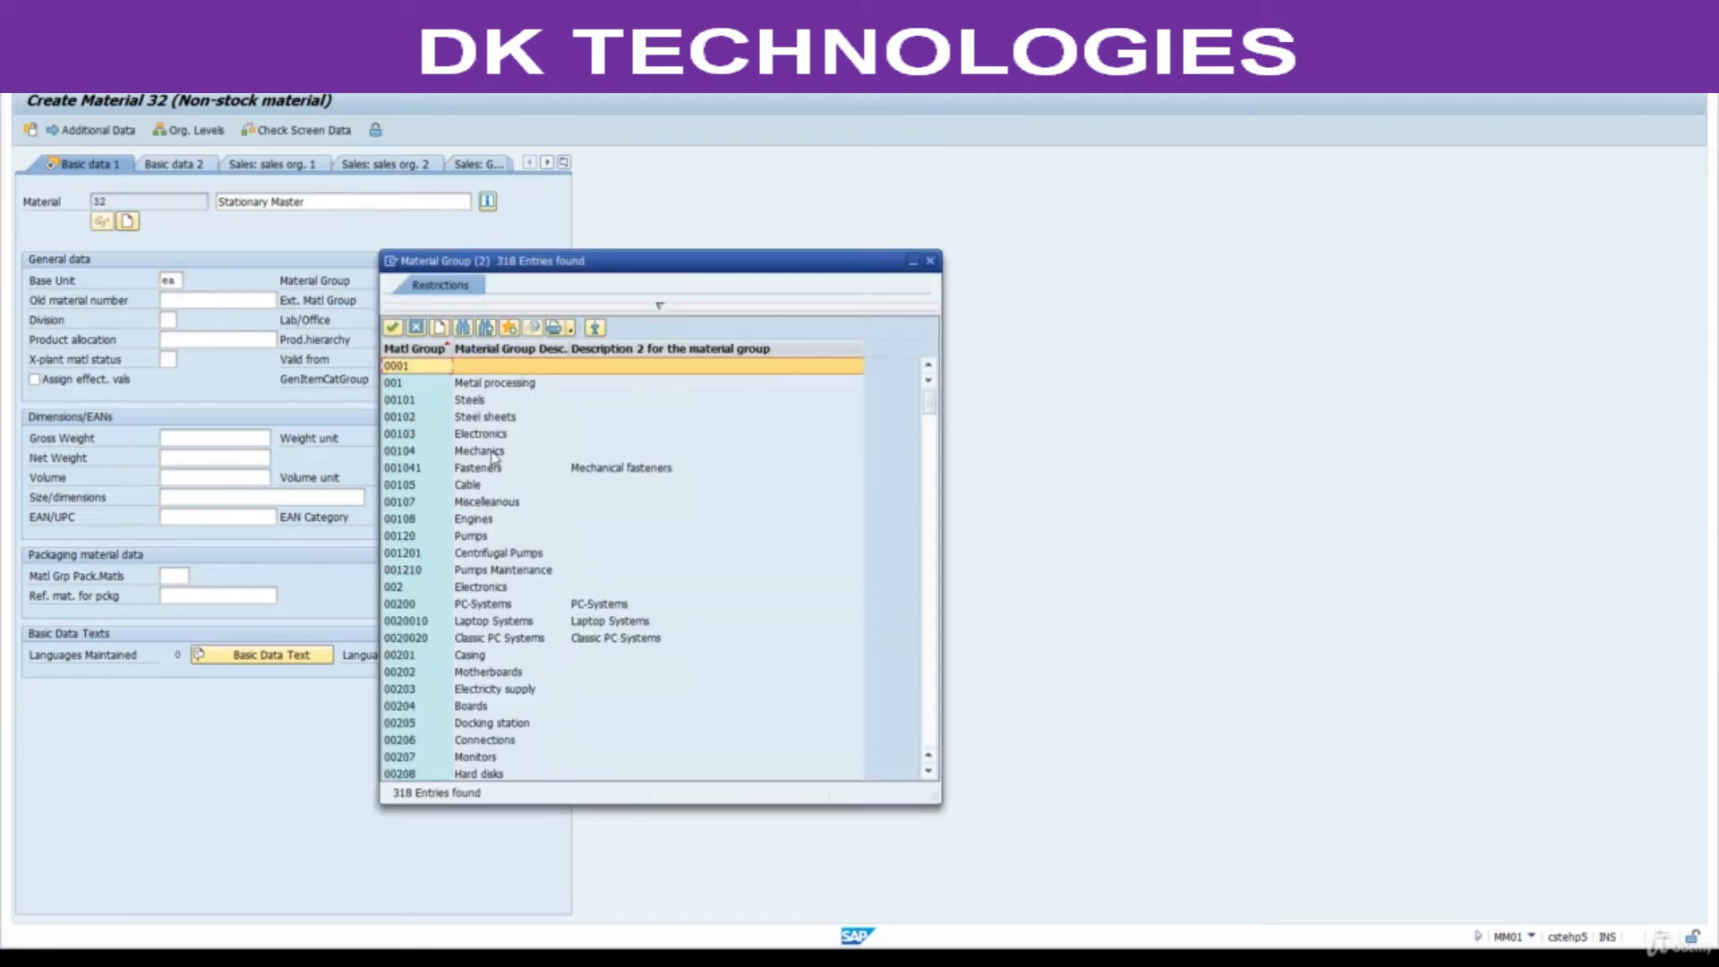
double_click(494, 505)
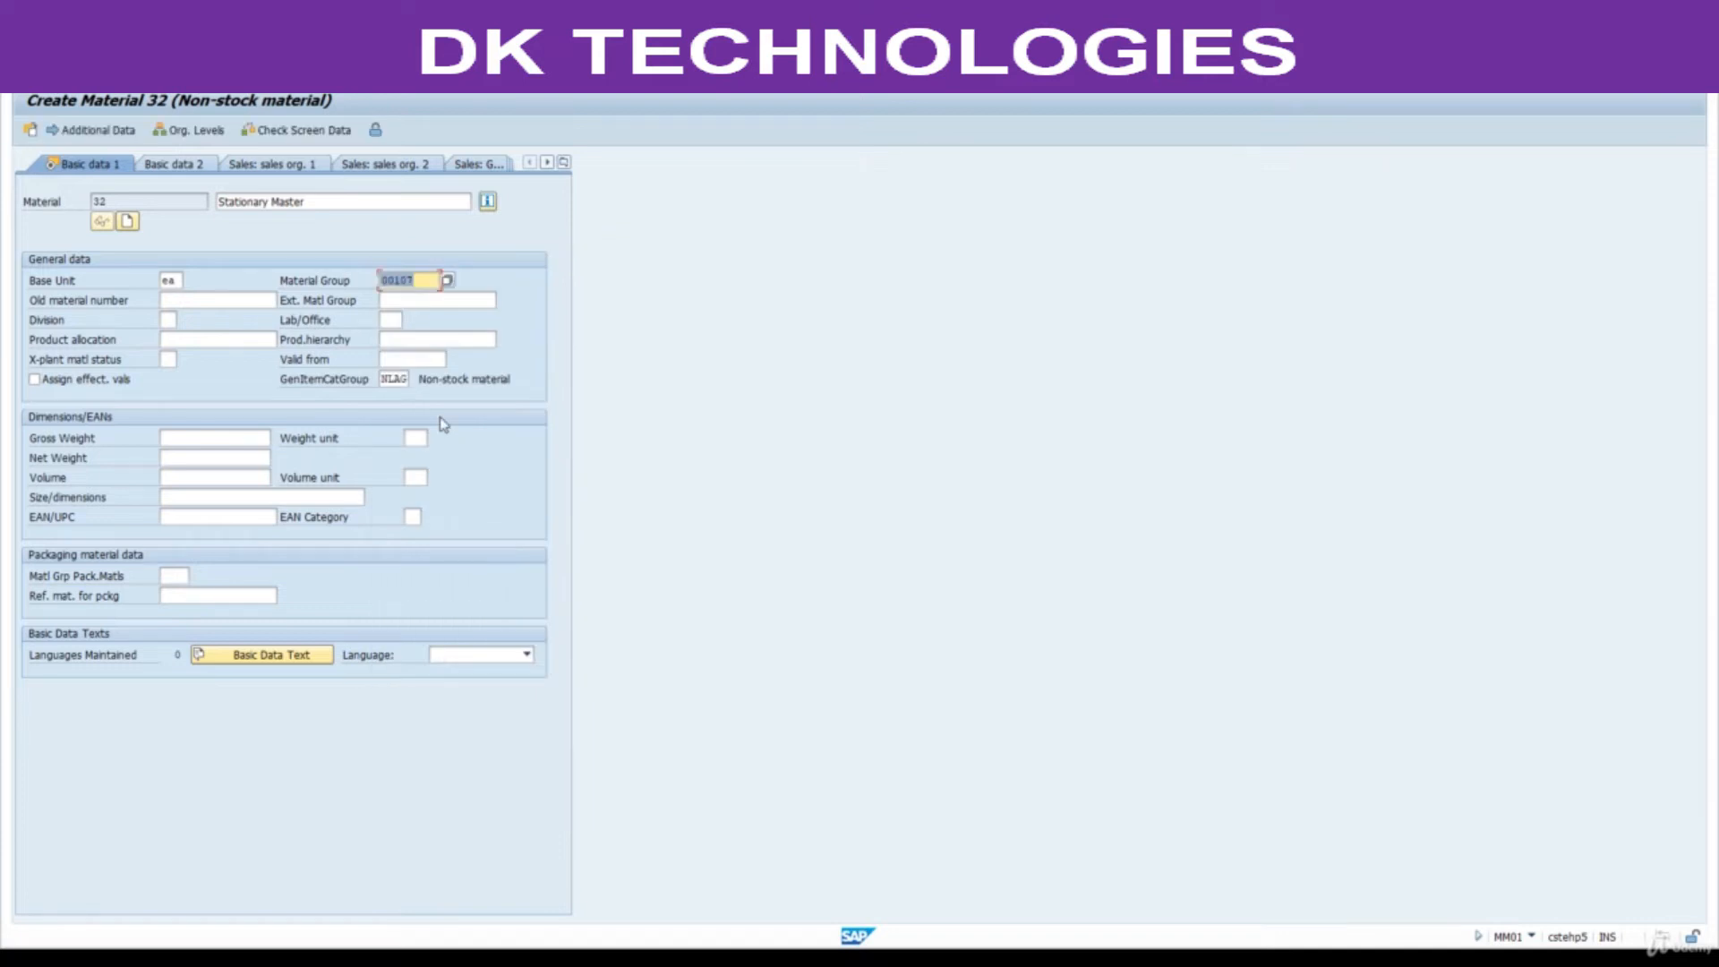
- Continue through the Purchasing view to Accounting 1 and set the price control to V, moving average price
key("Return")
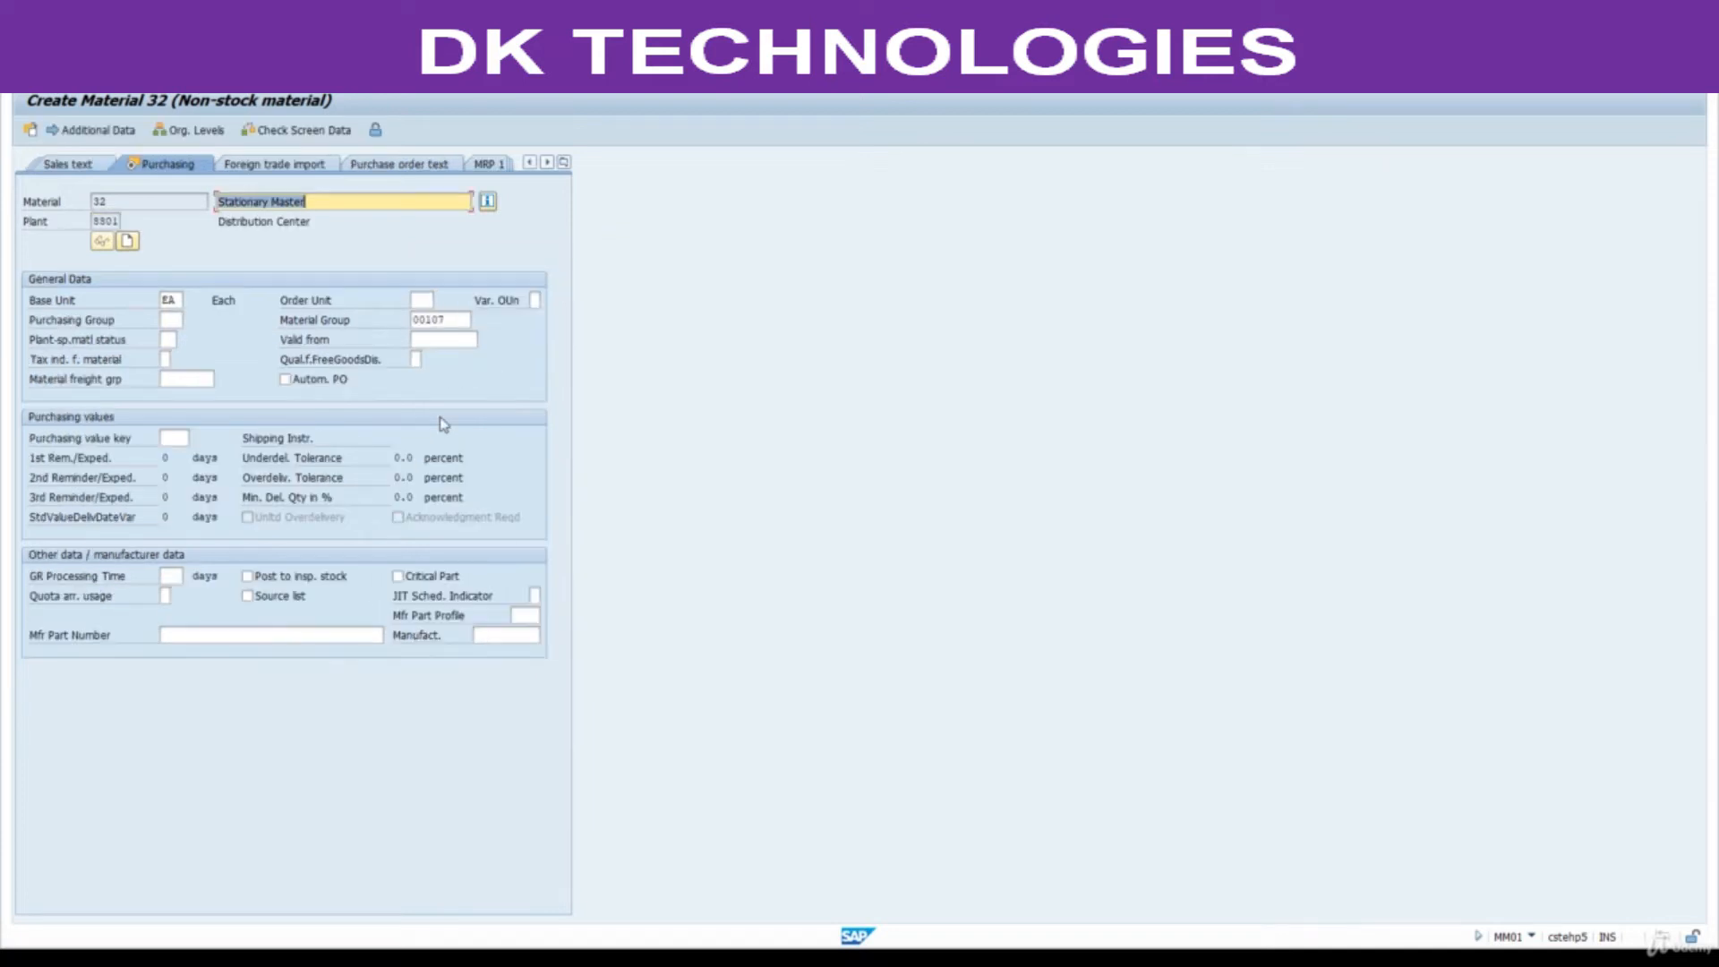
key("Return")
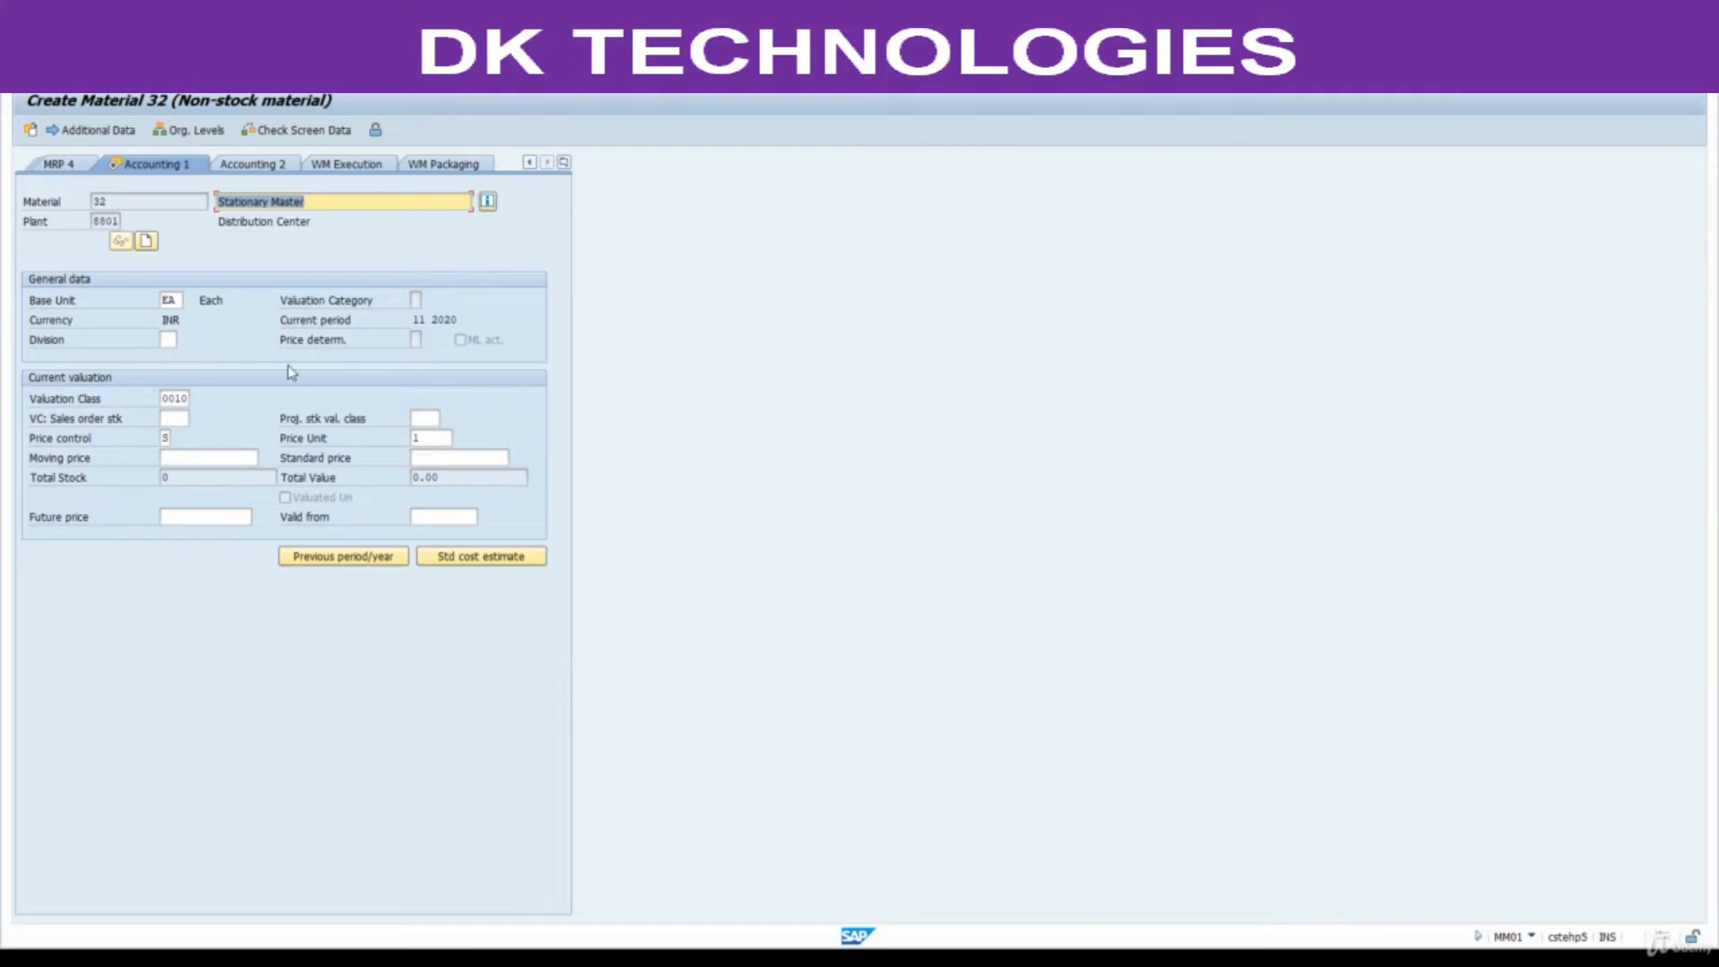
left_click(169, 438)
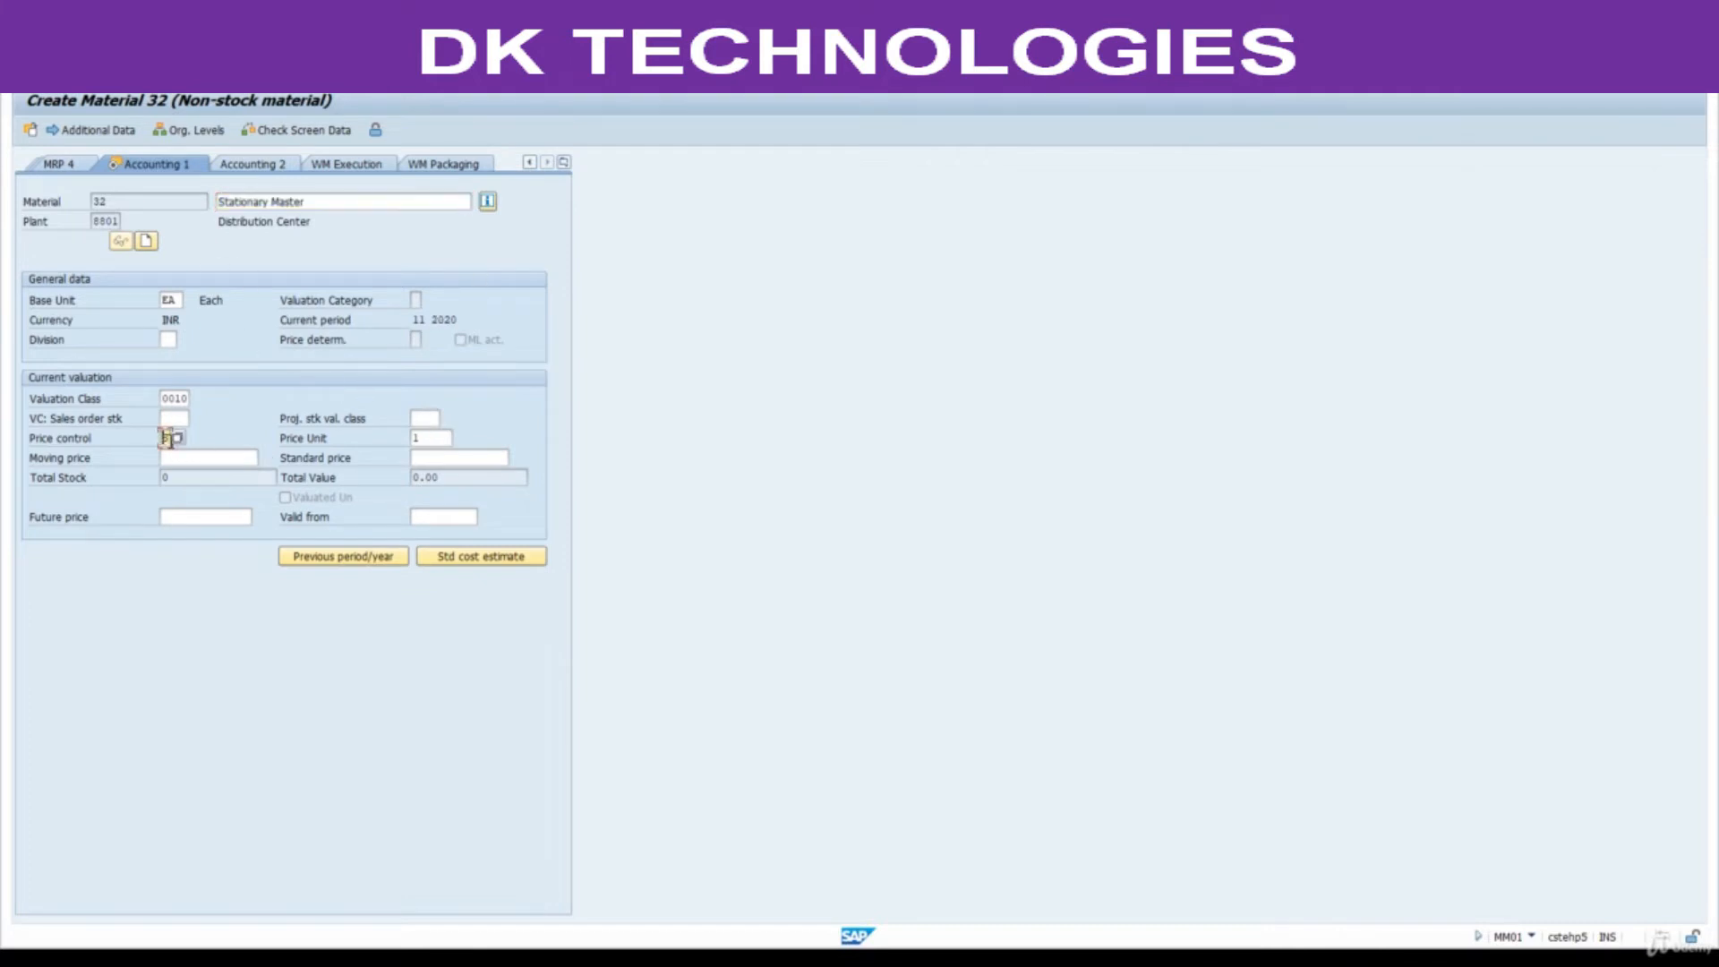
key("Return")
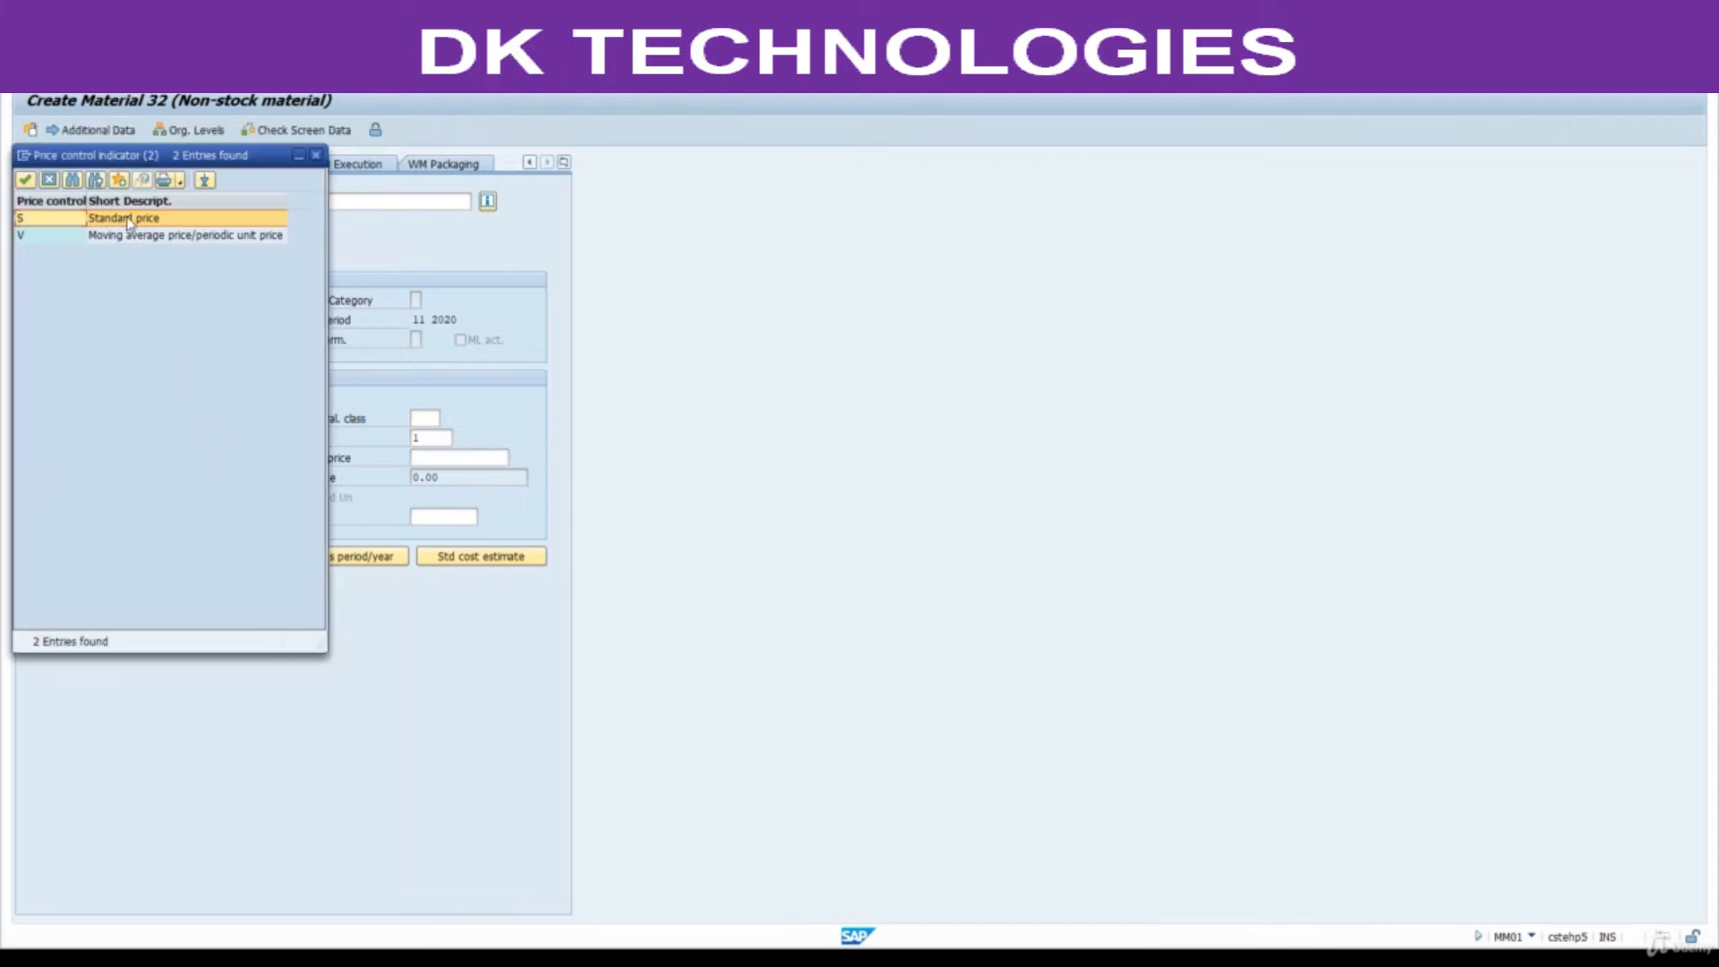
double_click(112, 236)
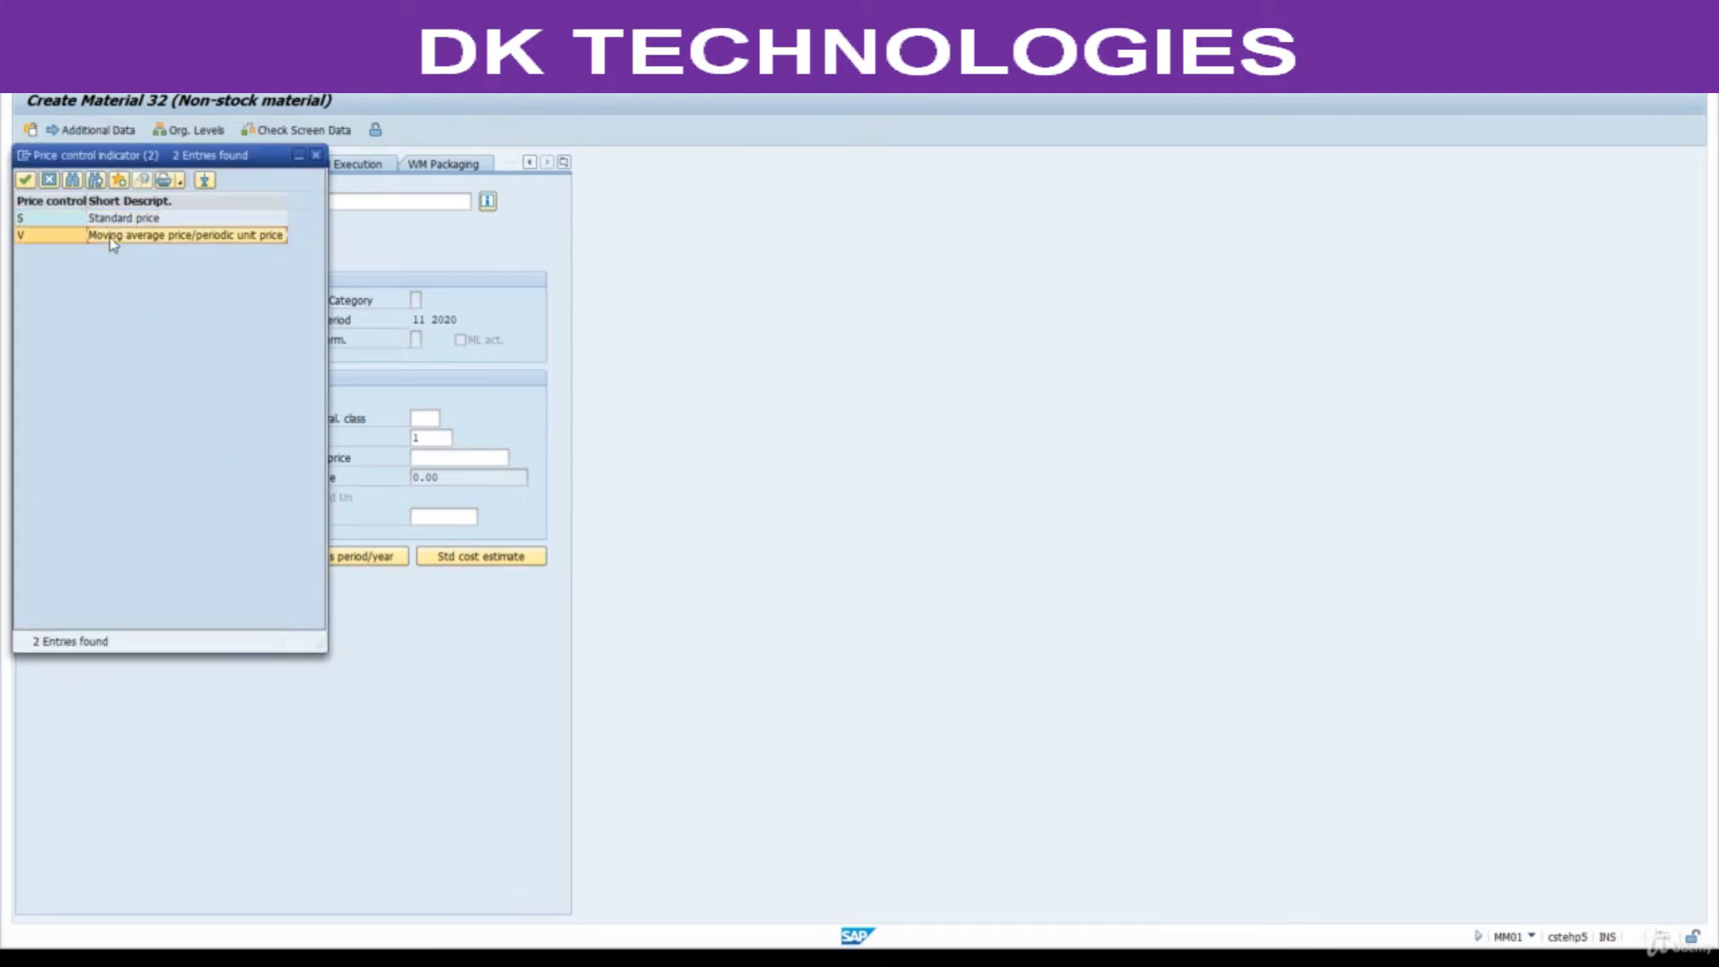
- Choose valuation class 0010 Other material expenses and save the material master
left_click(182, 399)
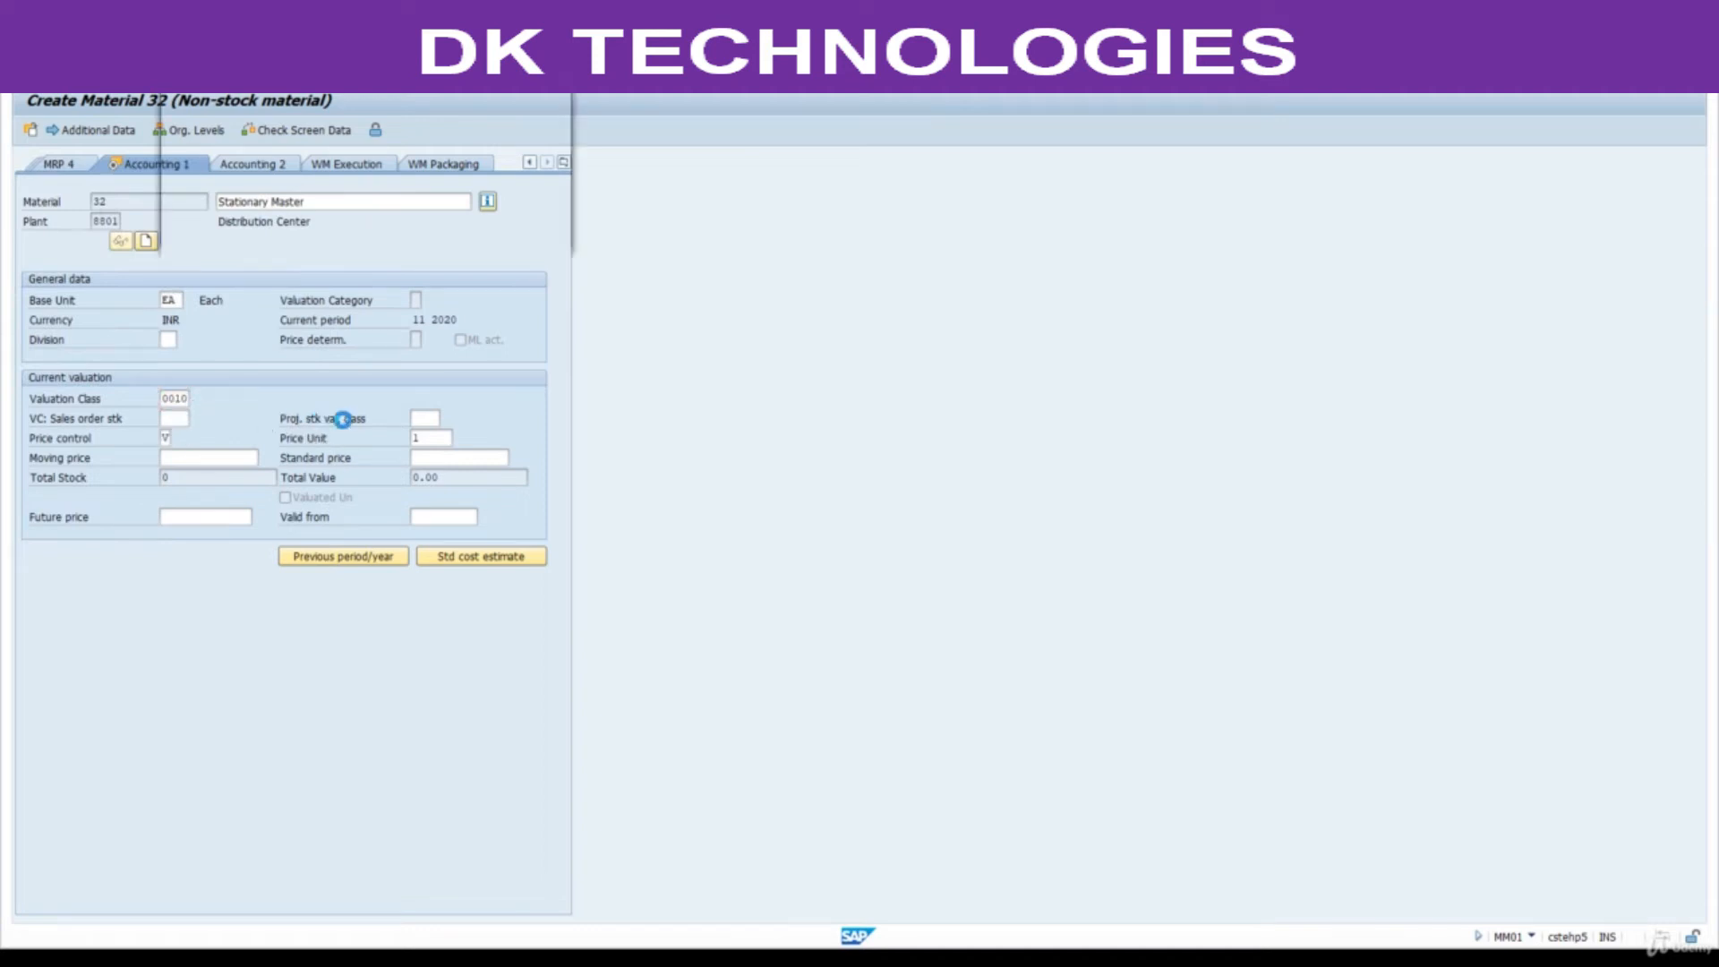
key("F4")
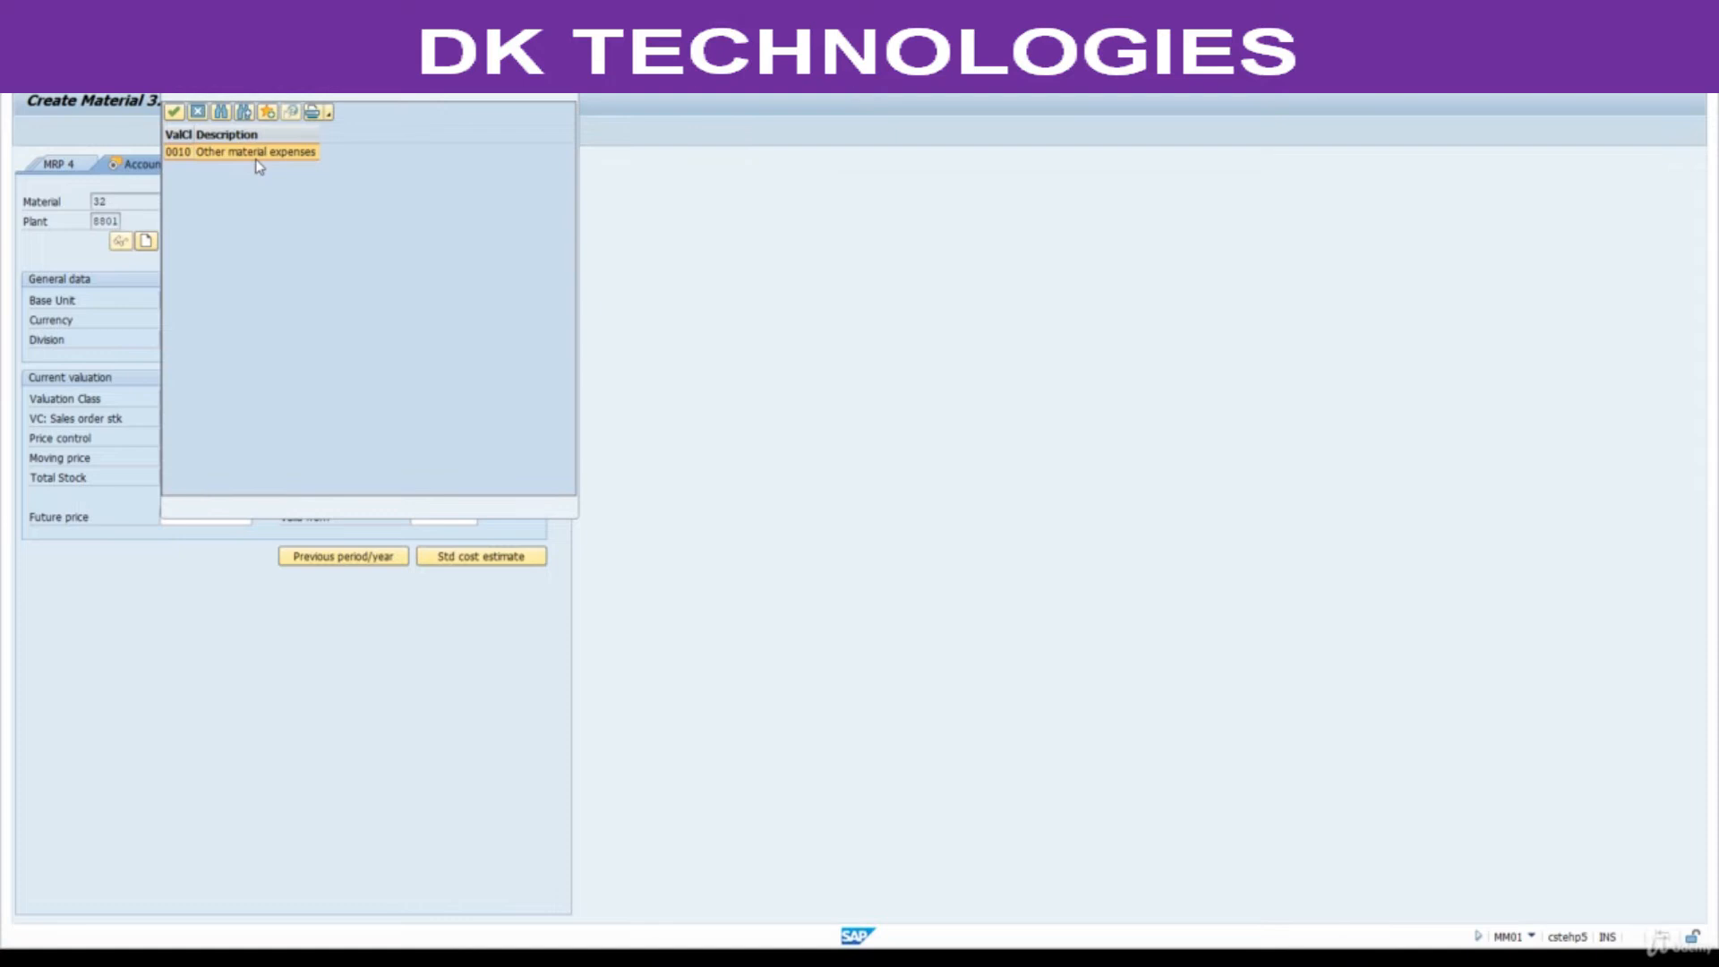
double_click(258, 154)
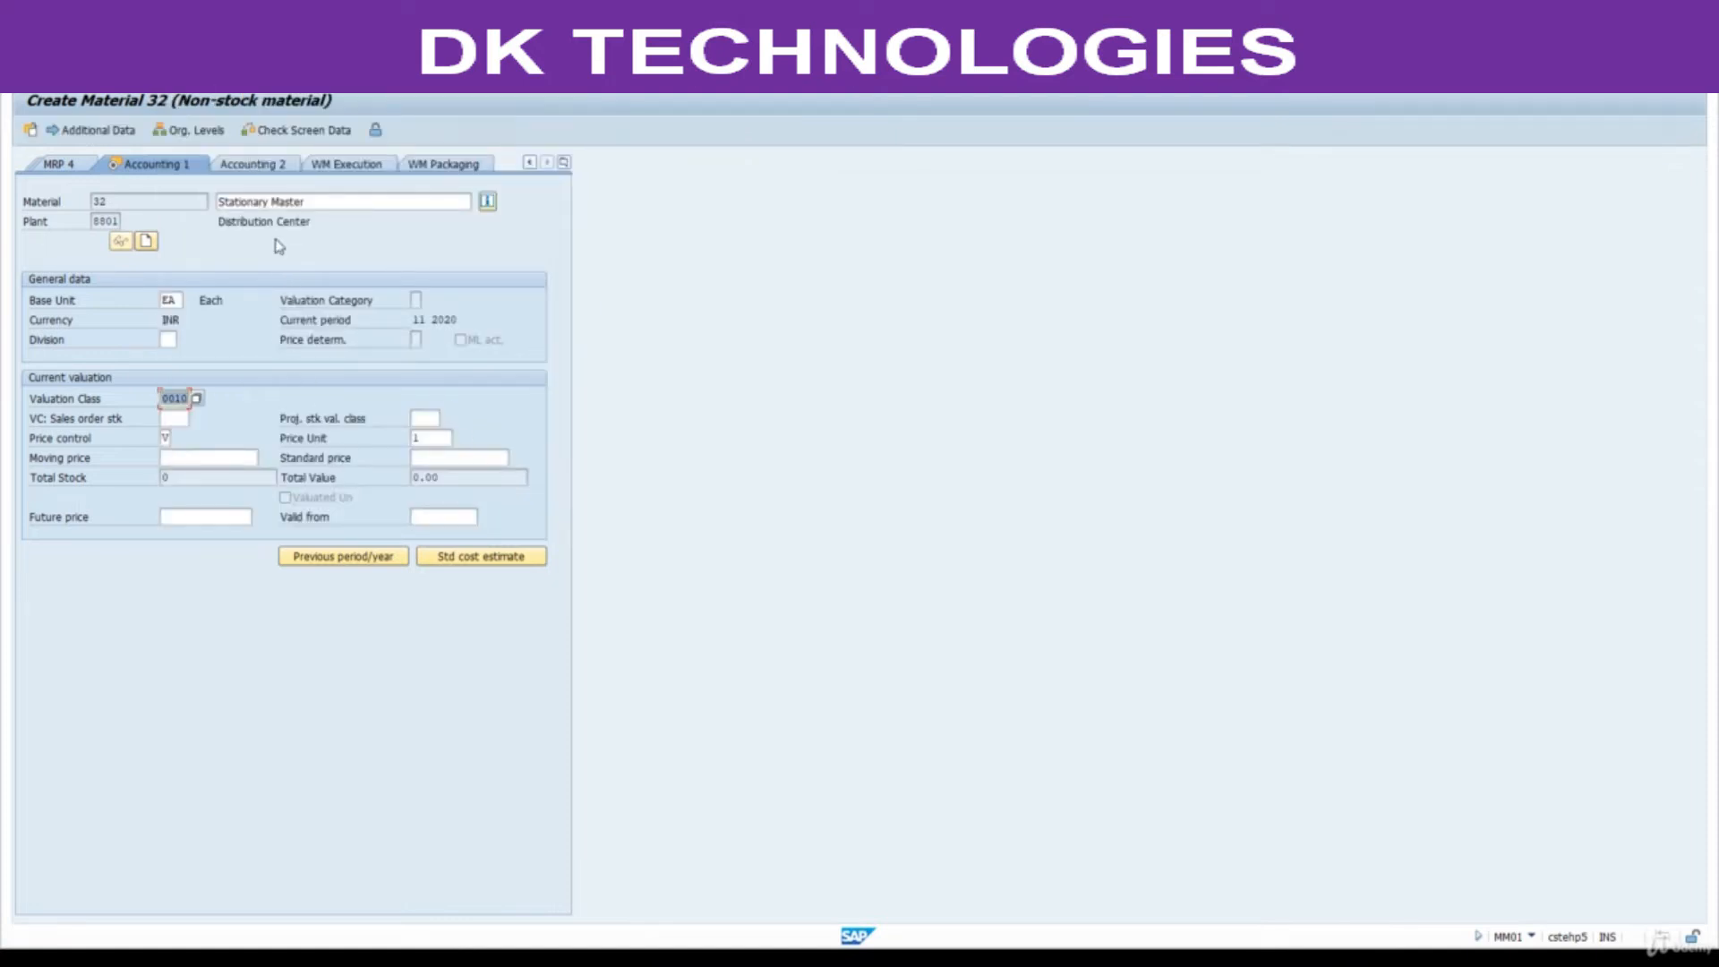
key("Return")
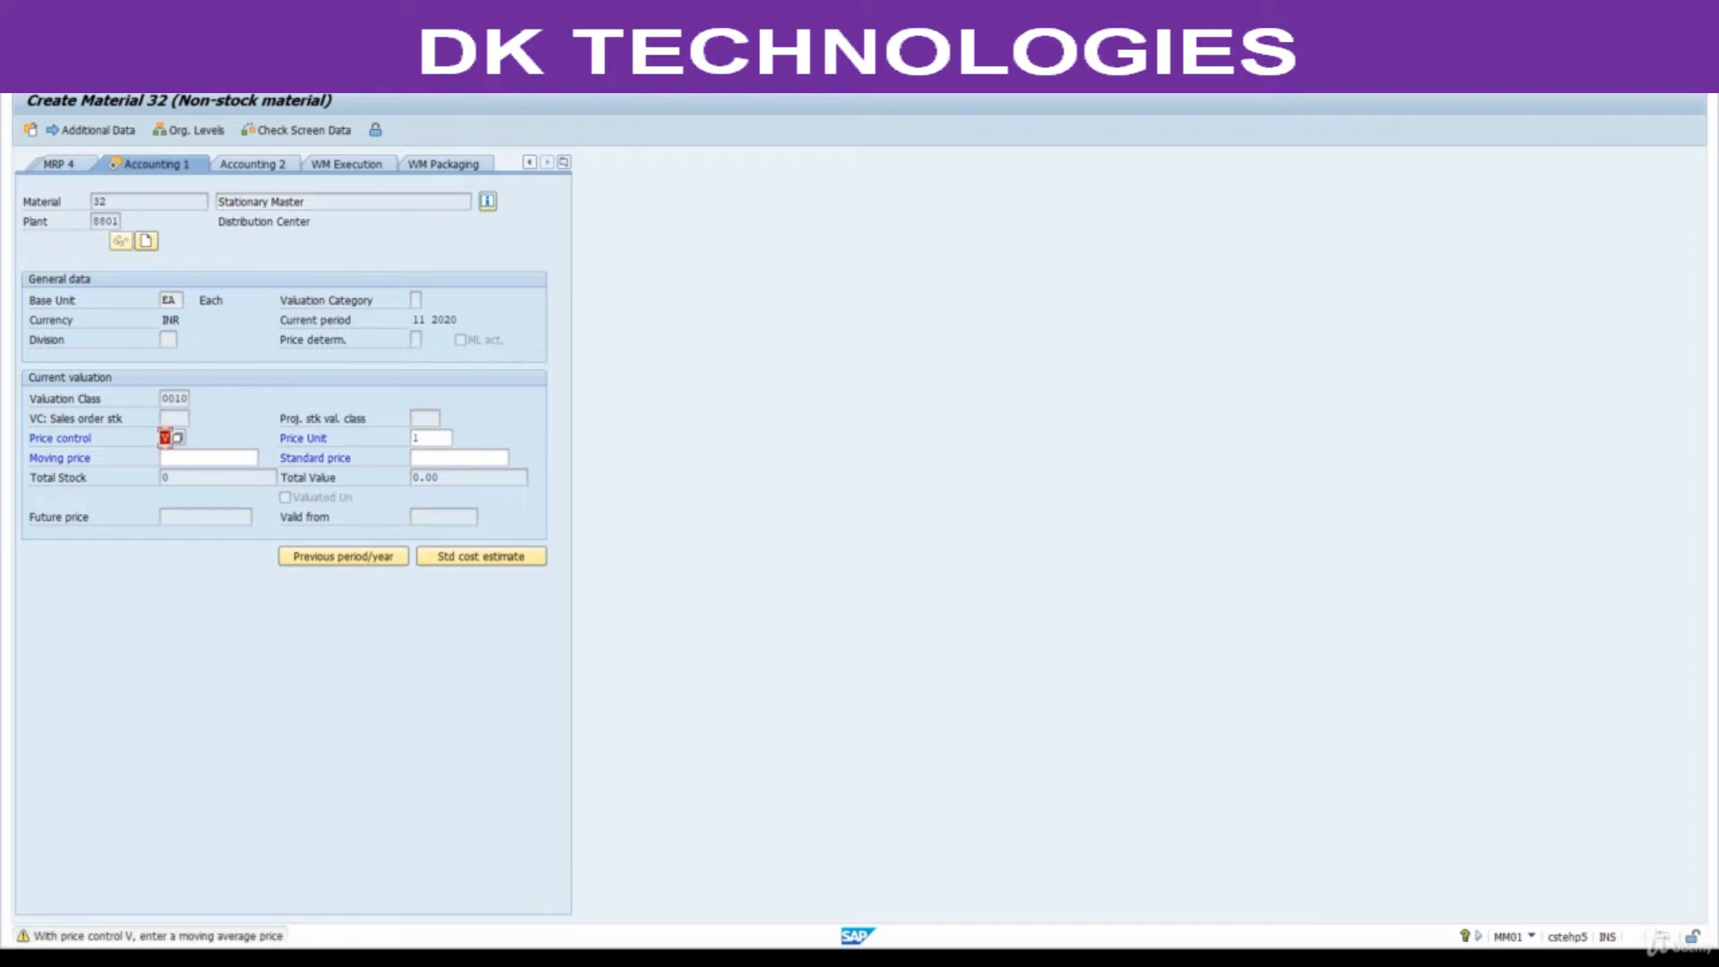
left_click(209, 458)
key("ctrl+s")
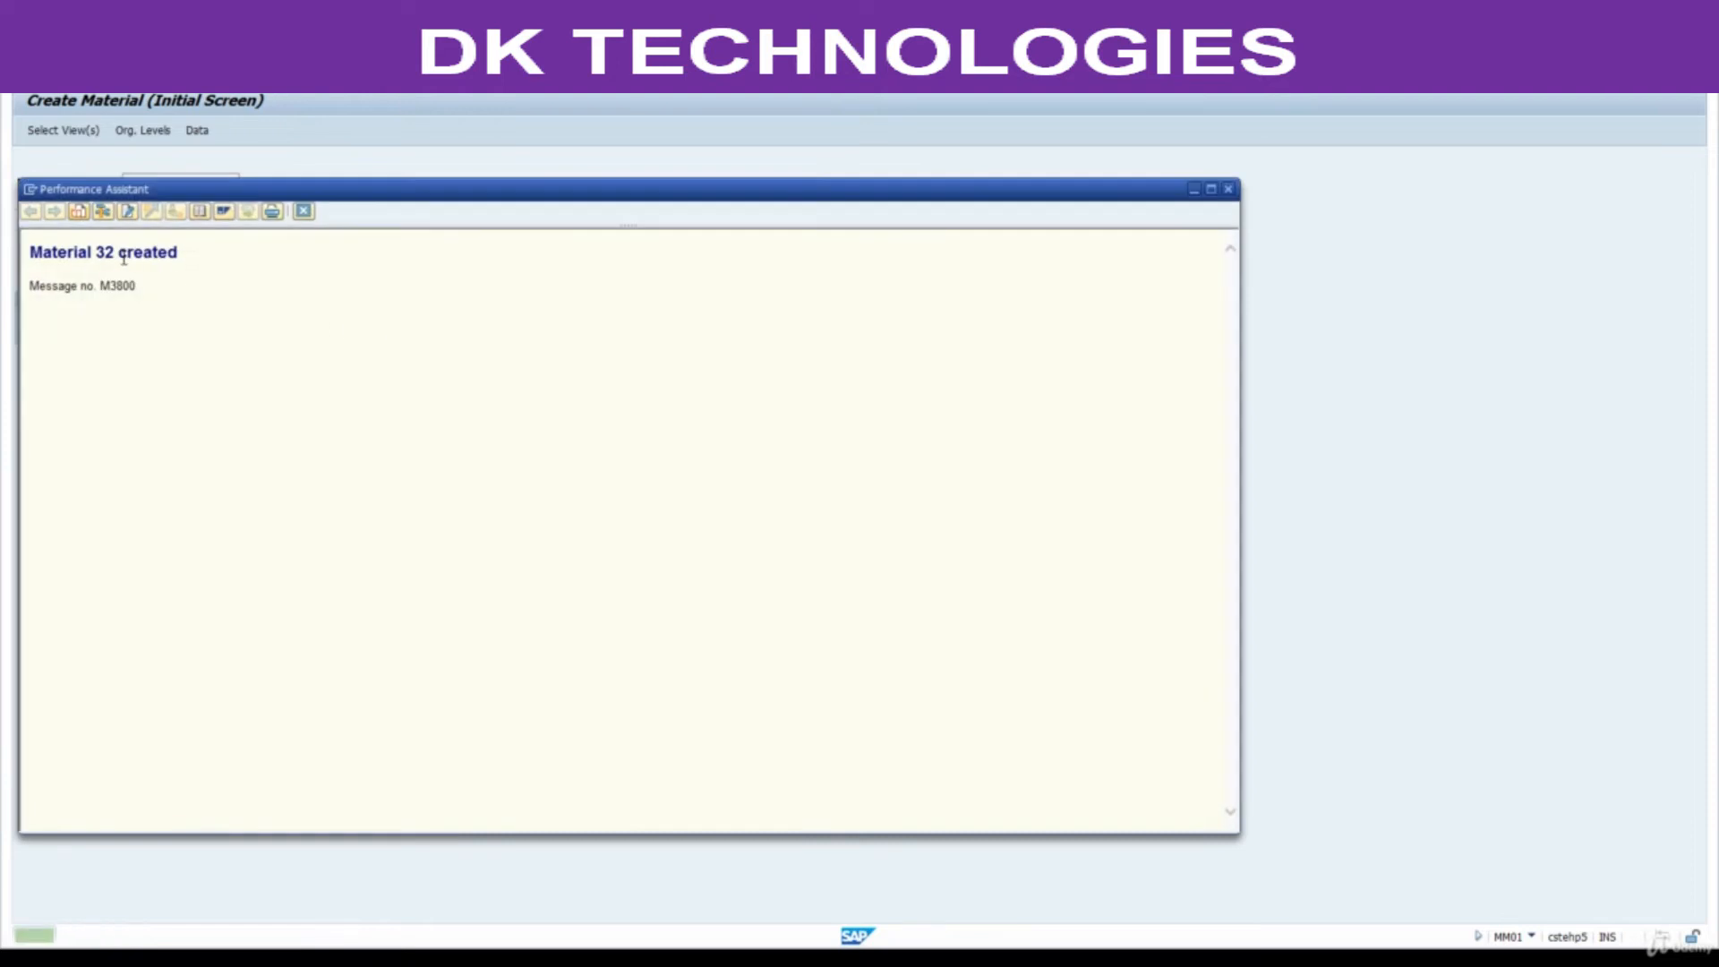
- Copy the new material number from the creation message details, close them and switch to the Excel workbook
double_click(106, 252)
key("ctrl+c")
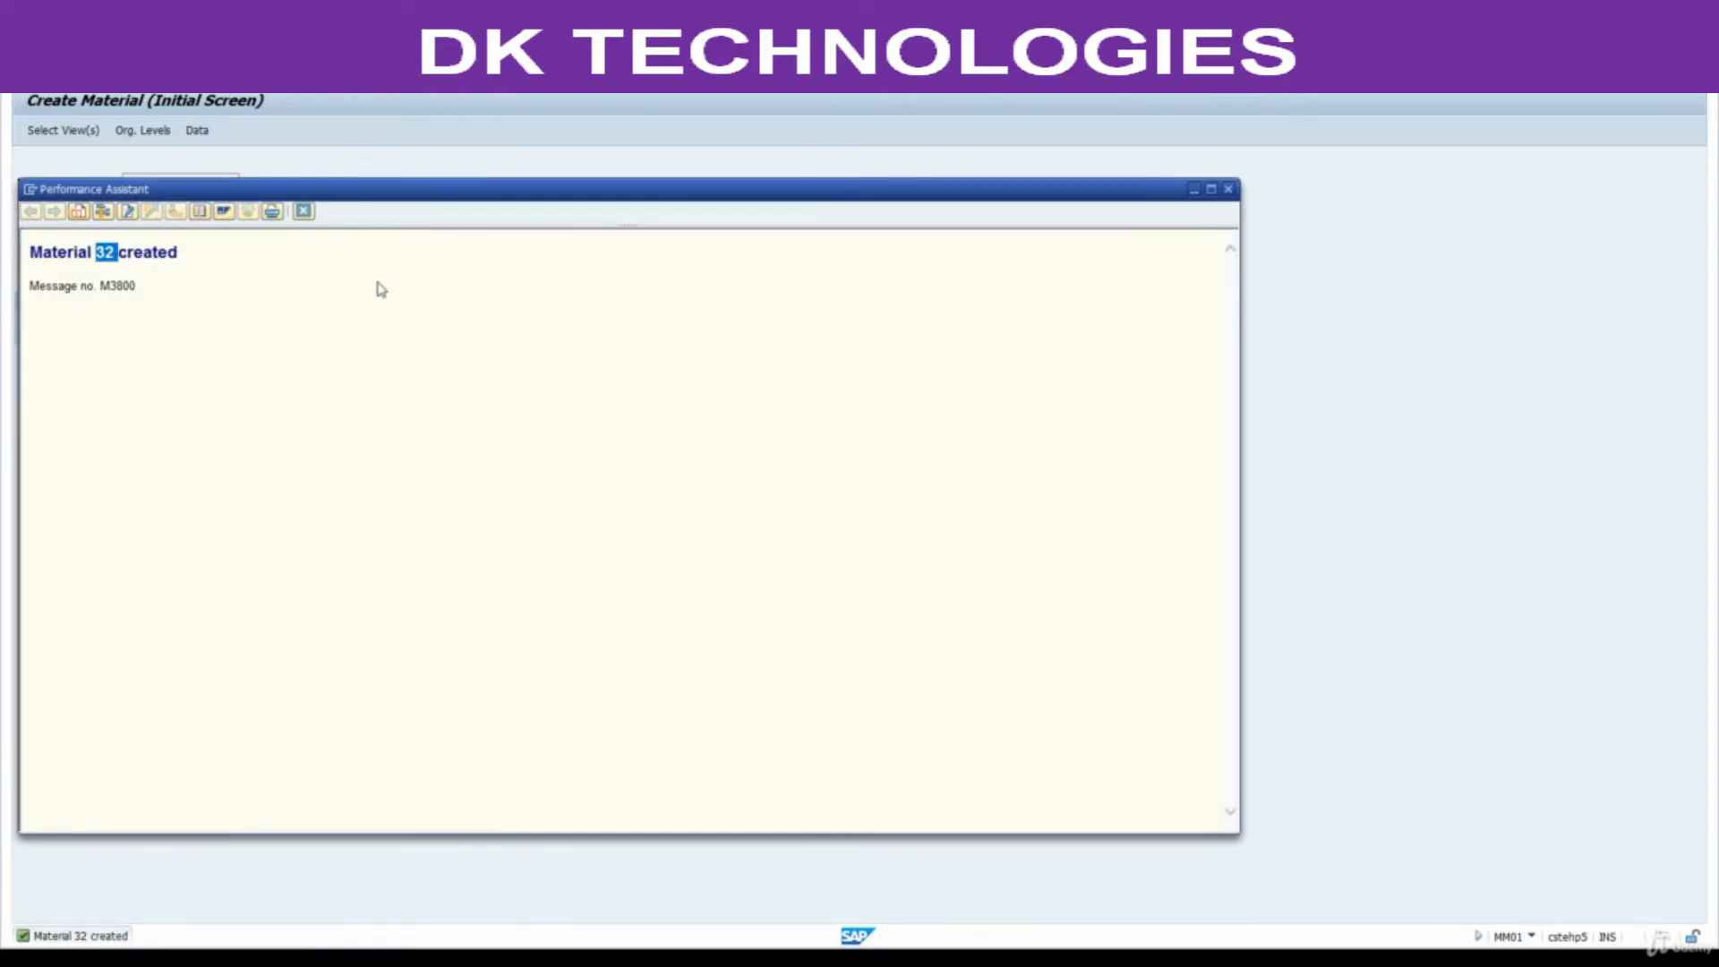
left_click(304, 212)
left_click(811, 955)
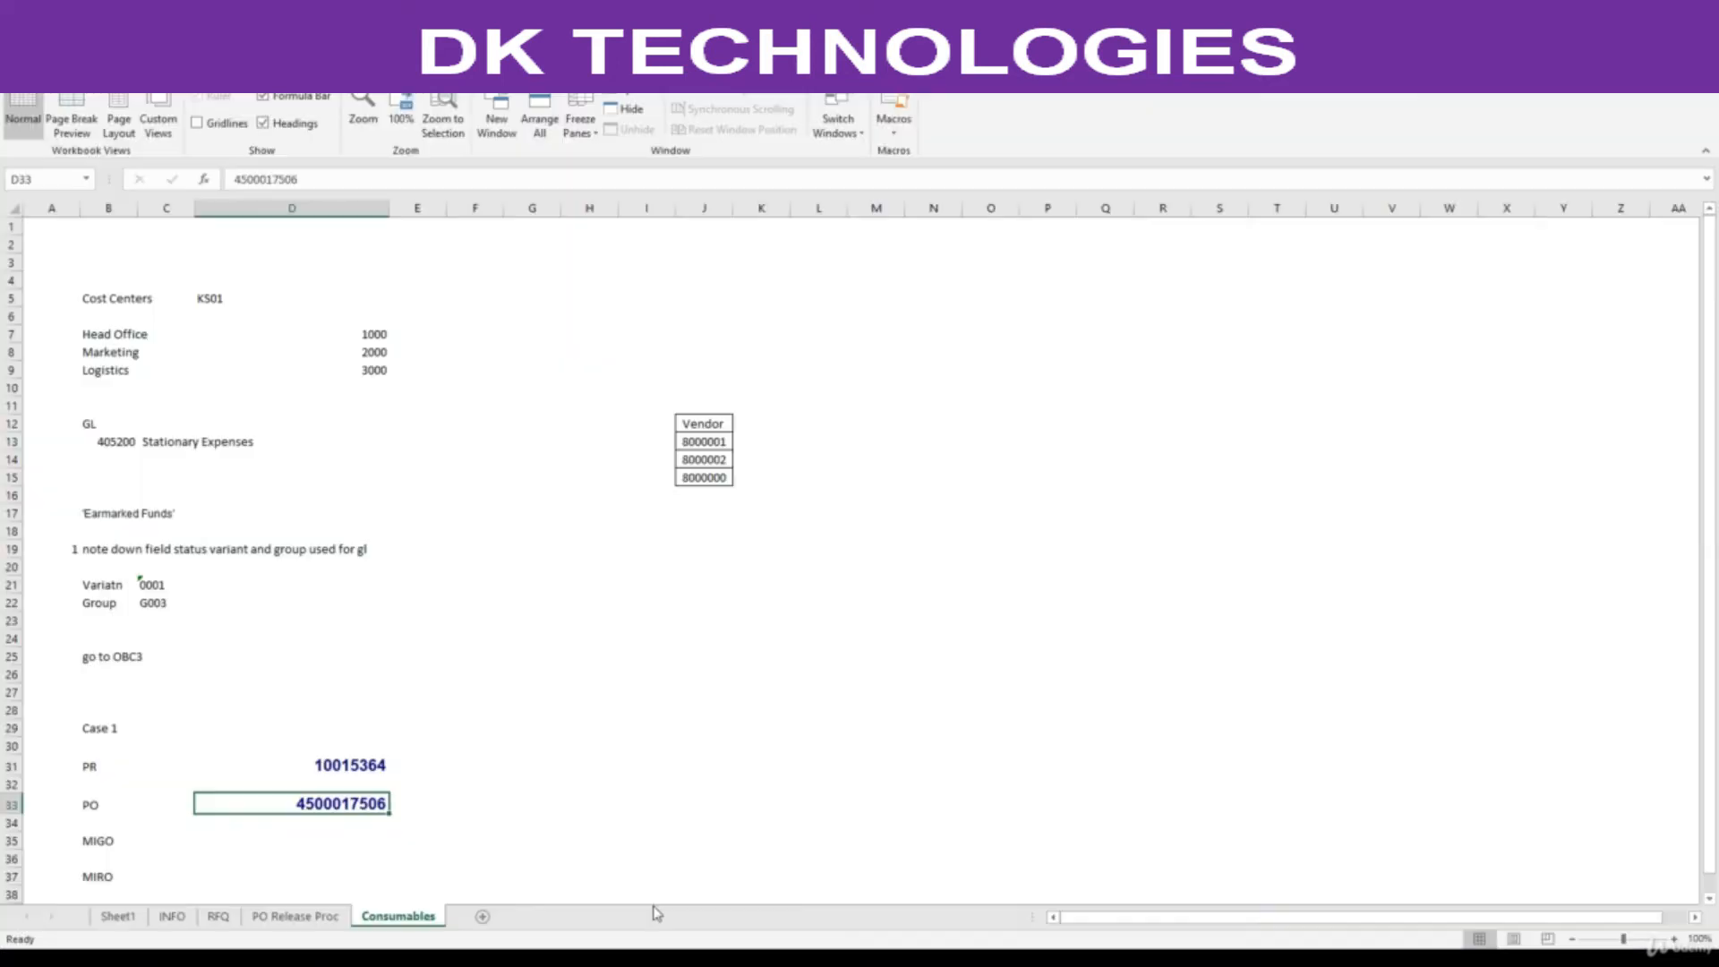
- On the Consumables sheet, enter the label "Material Master Number" in B41 and paste the material number 32 into D41
scroll(488, 857, "down", 4)
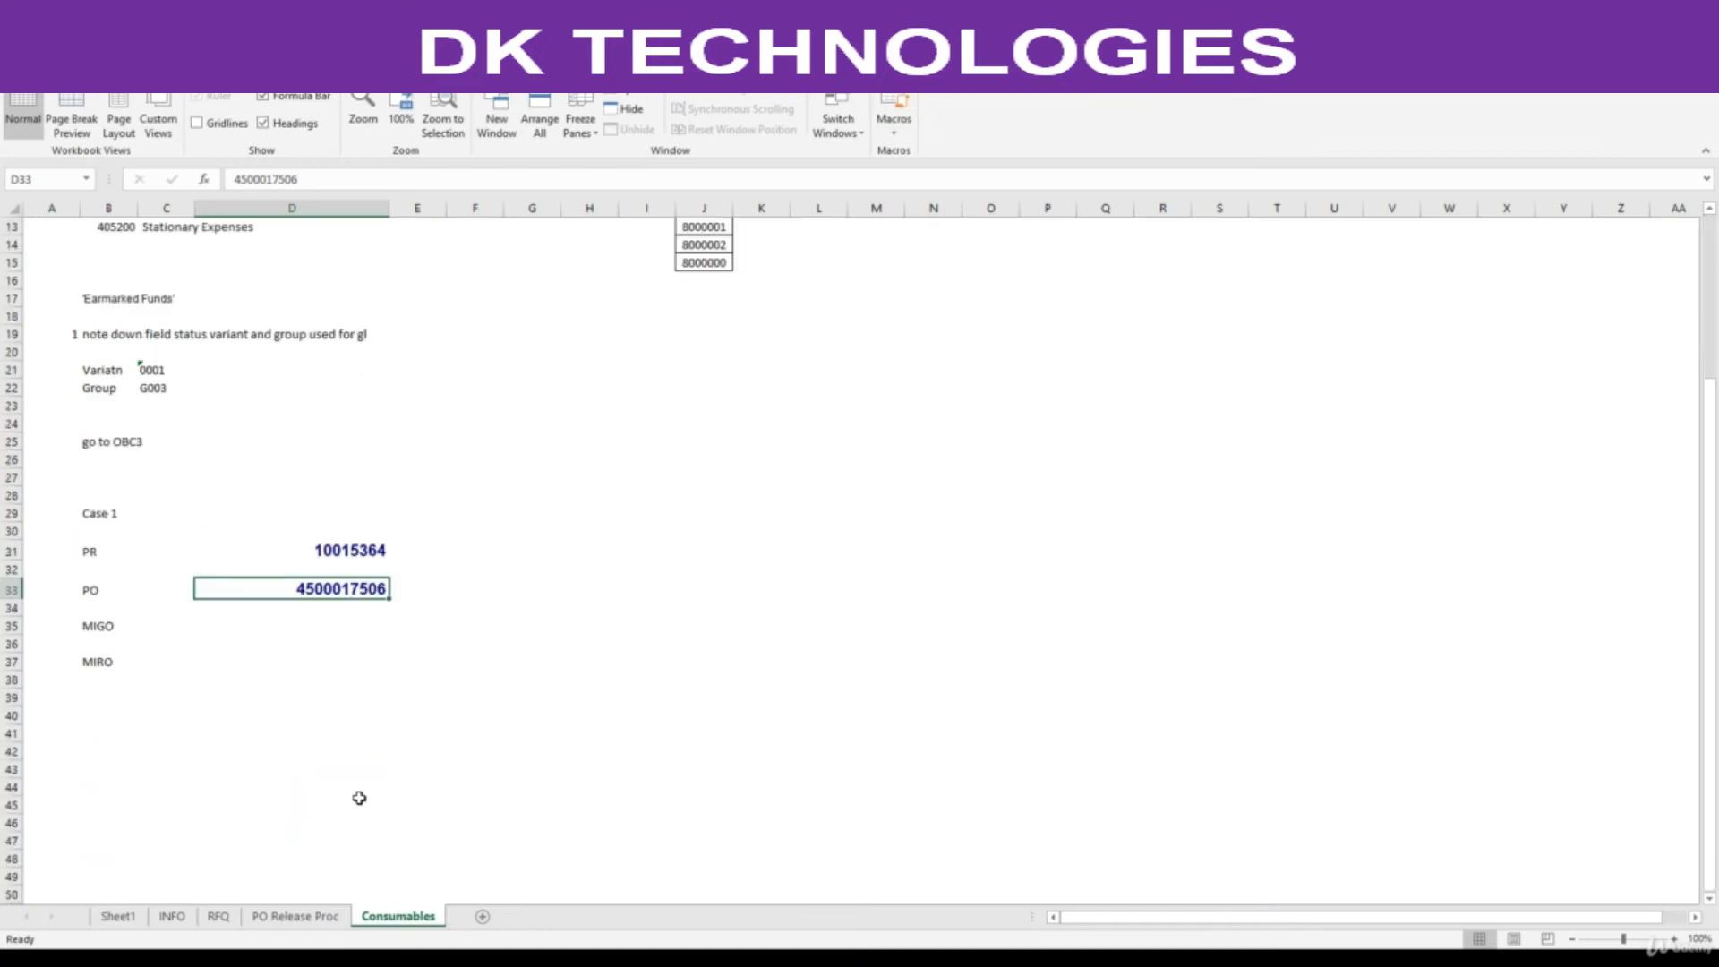
left_click(105, 717)
key("Return")
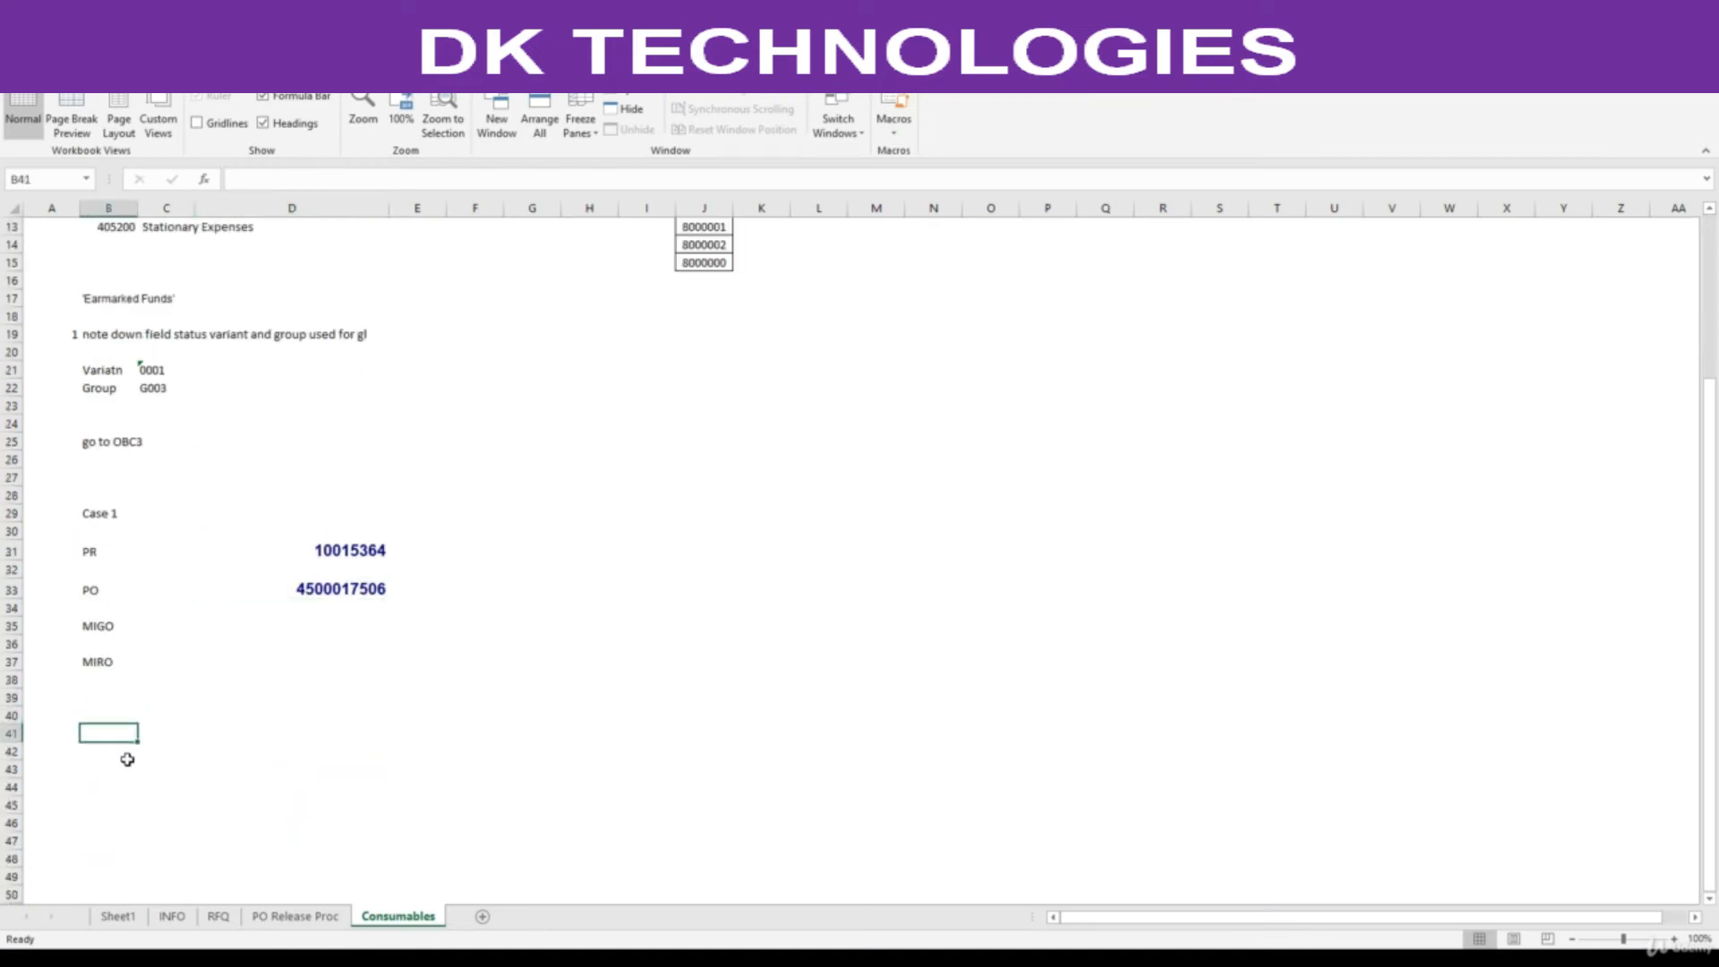
type("Material Mas")
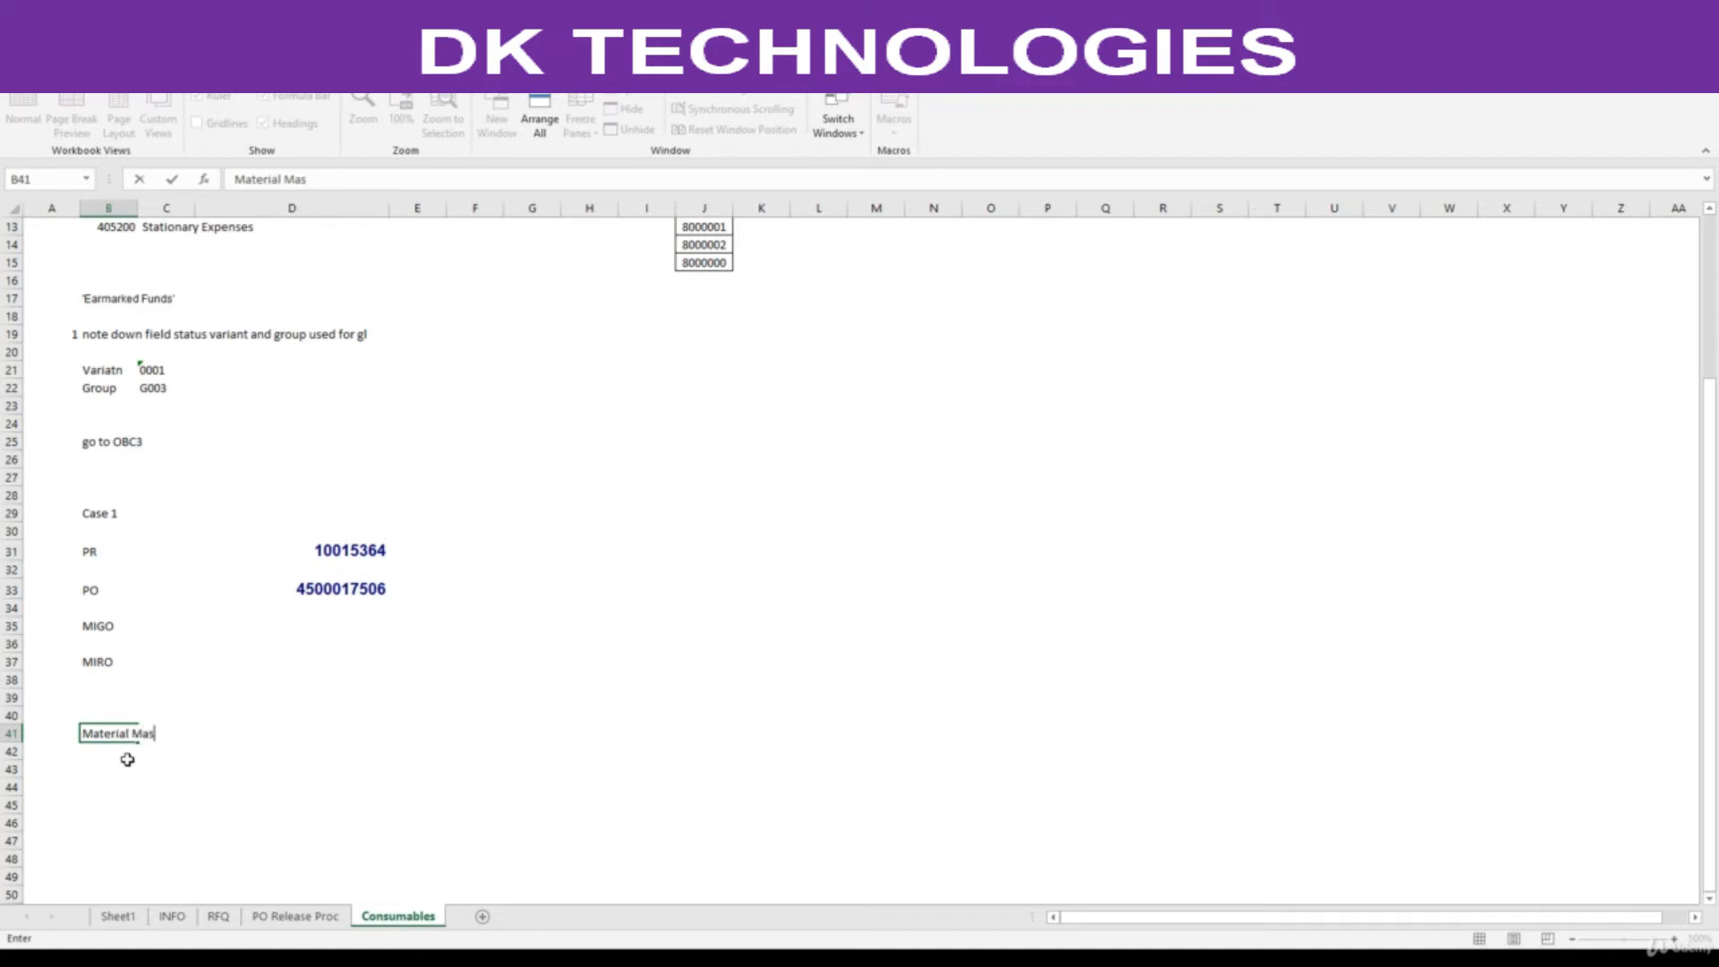
type("ter Numbe")
key("Right")
key("Right")
key("Right")
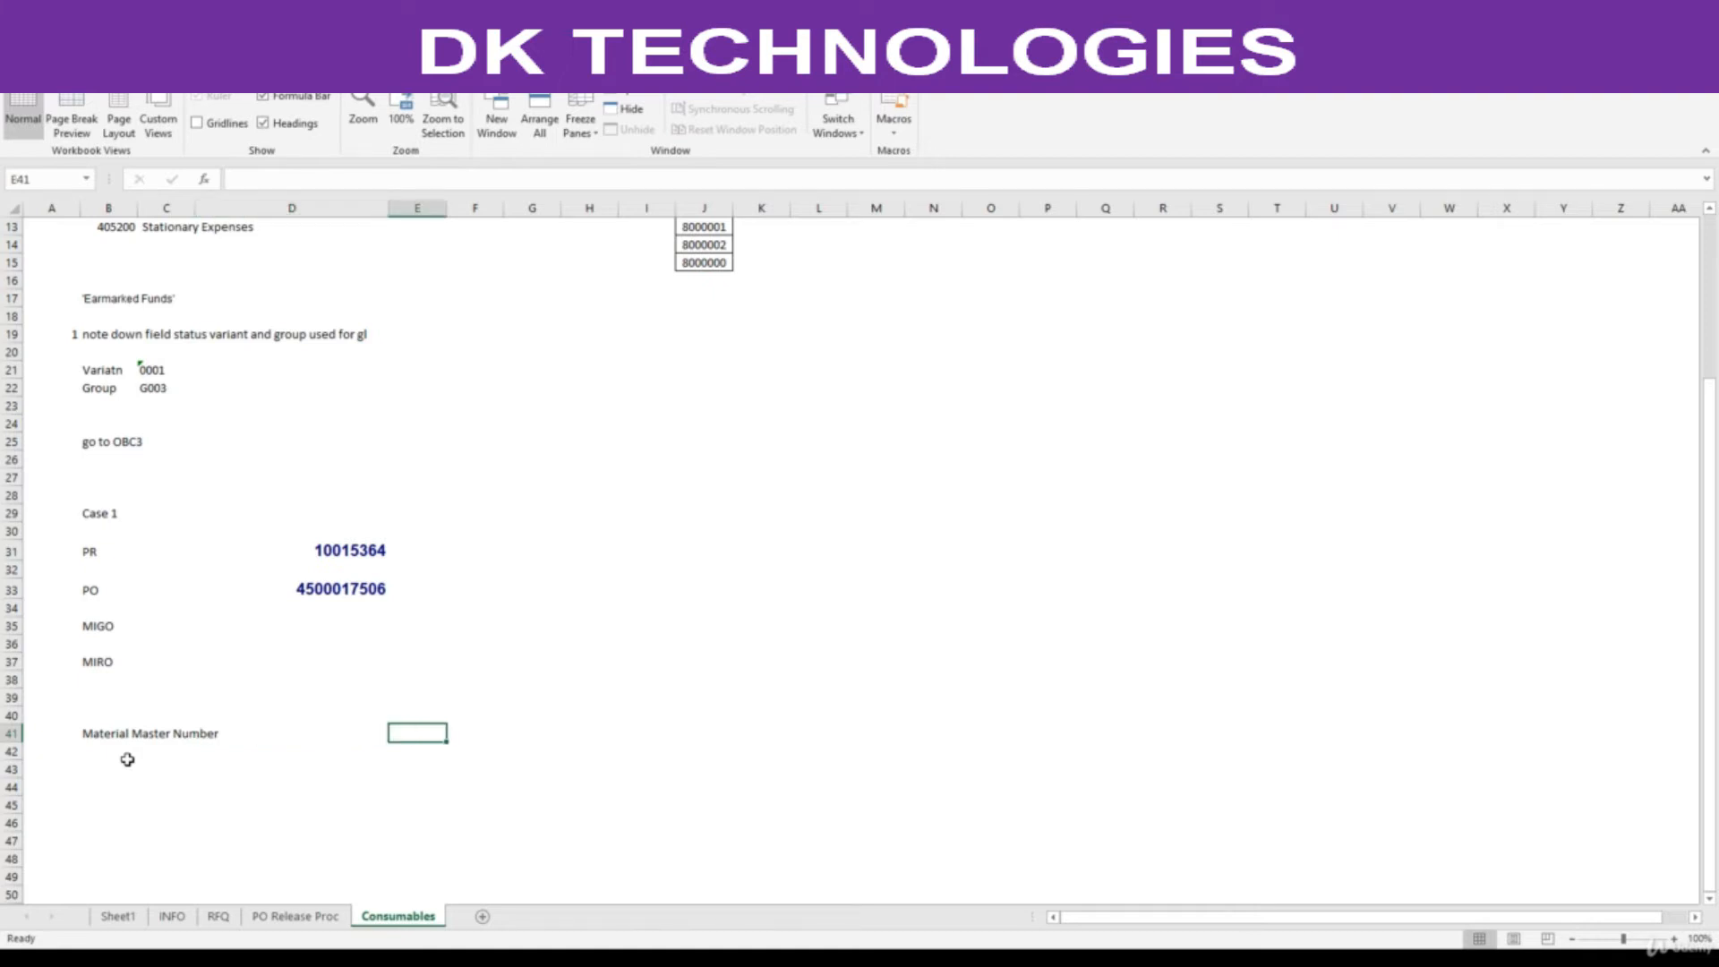
key("Left")
key("ctrl+v")
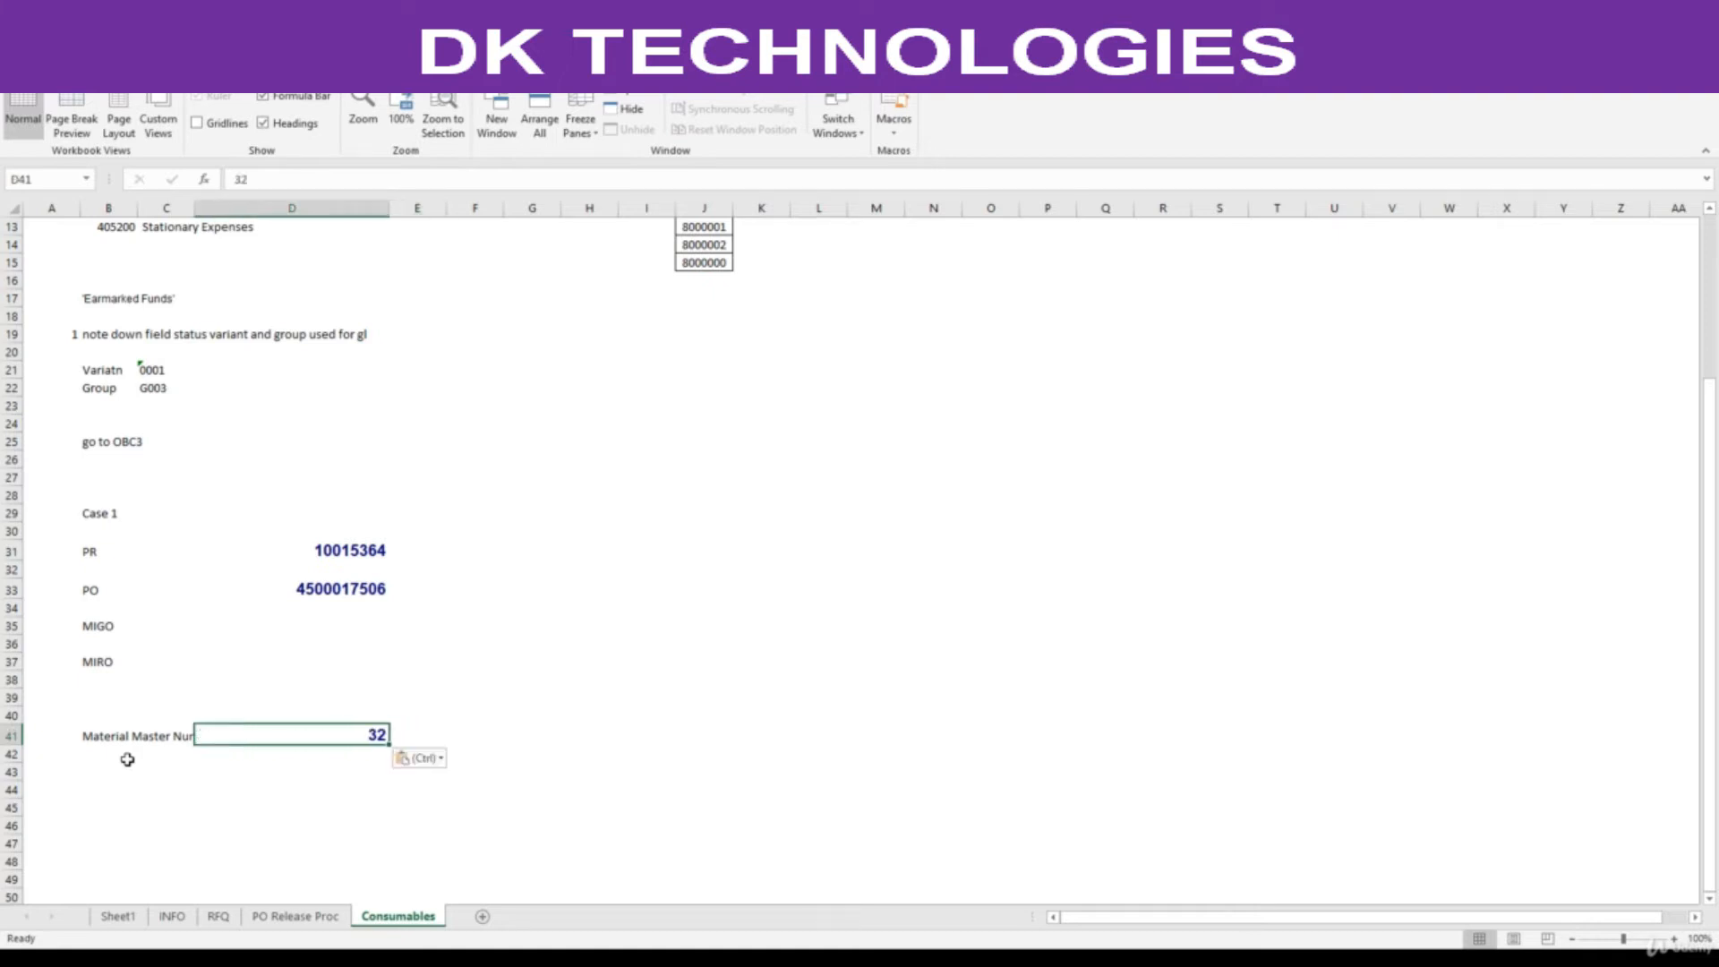
- Copy the Case 1 label block from PR to MIRO, including its heading, to B43 and rename the copied heading "Case 2"
left_click(217, 693)
left_click(188, 738)
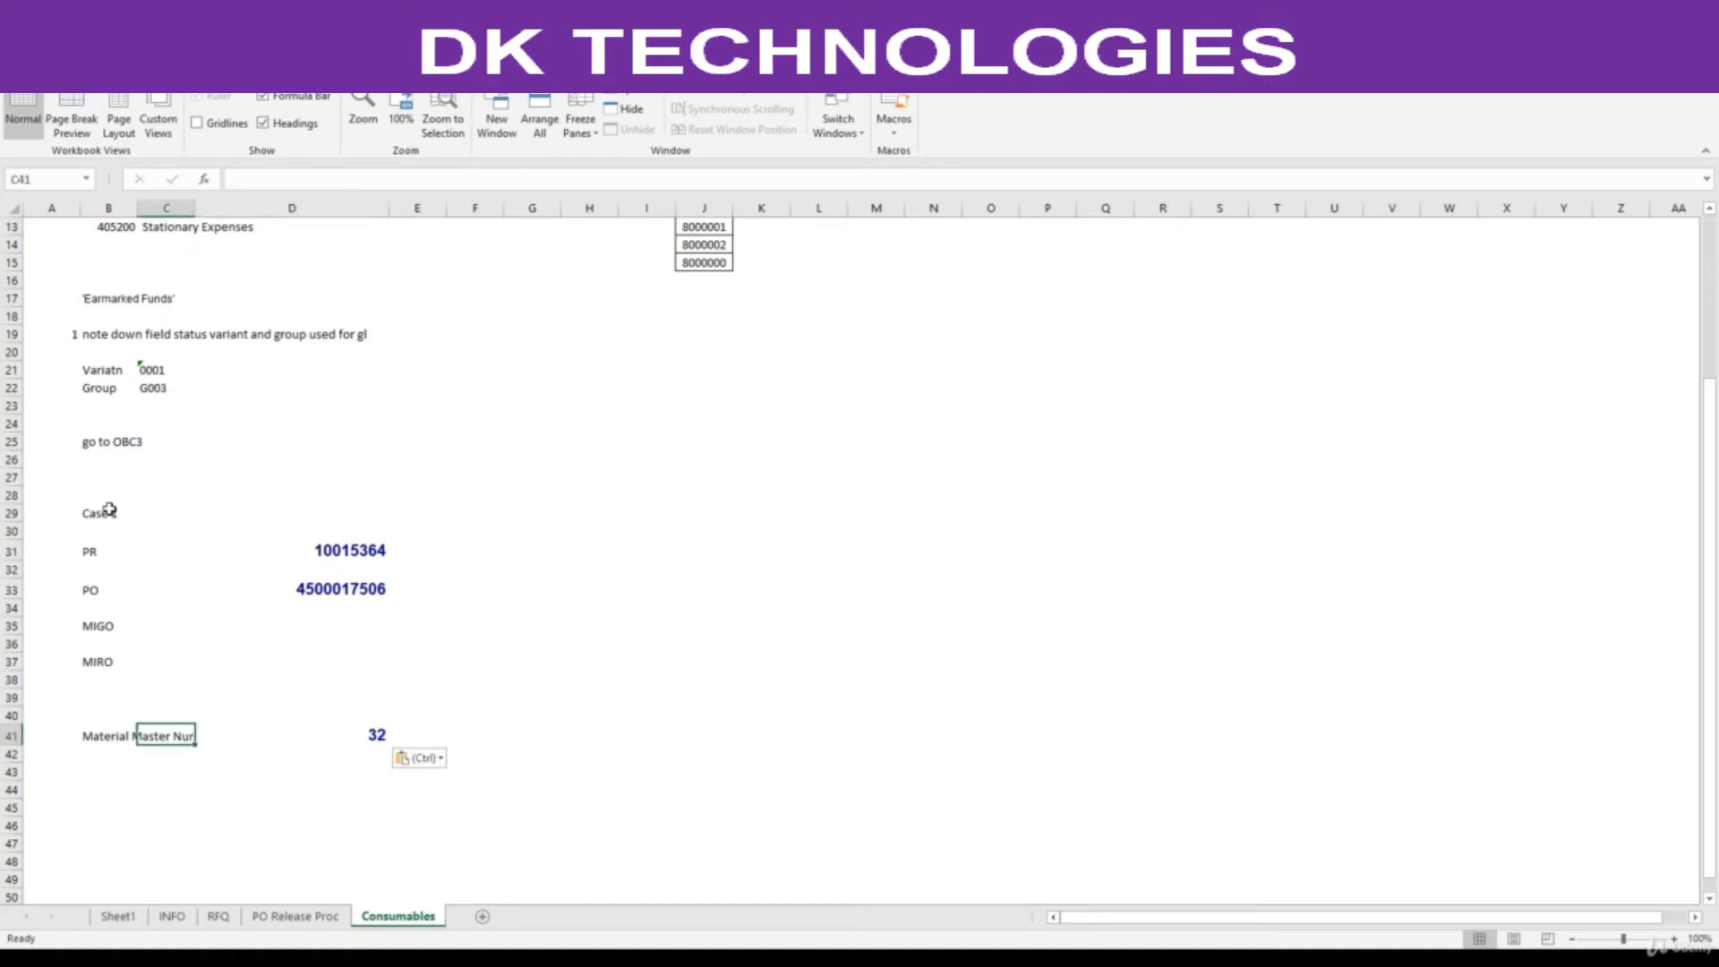
left_click_drag(90, 515, 169, 659)
key("ctrl+c")
left_click(107, 786)
left_click(111, 770)
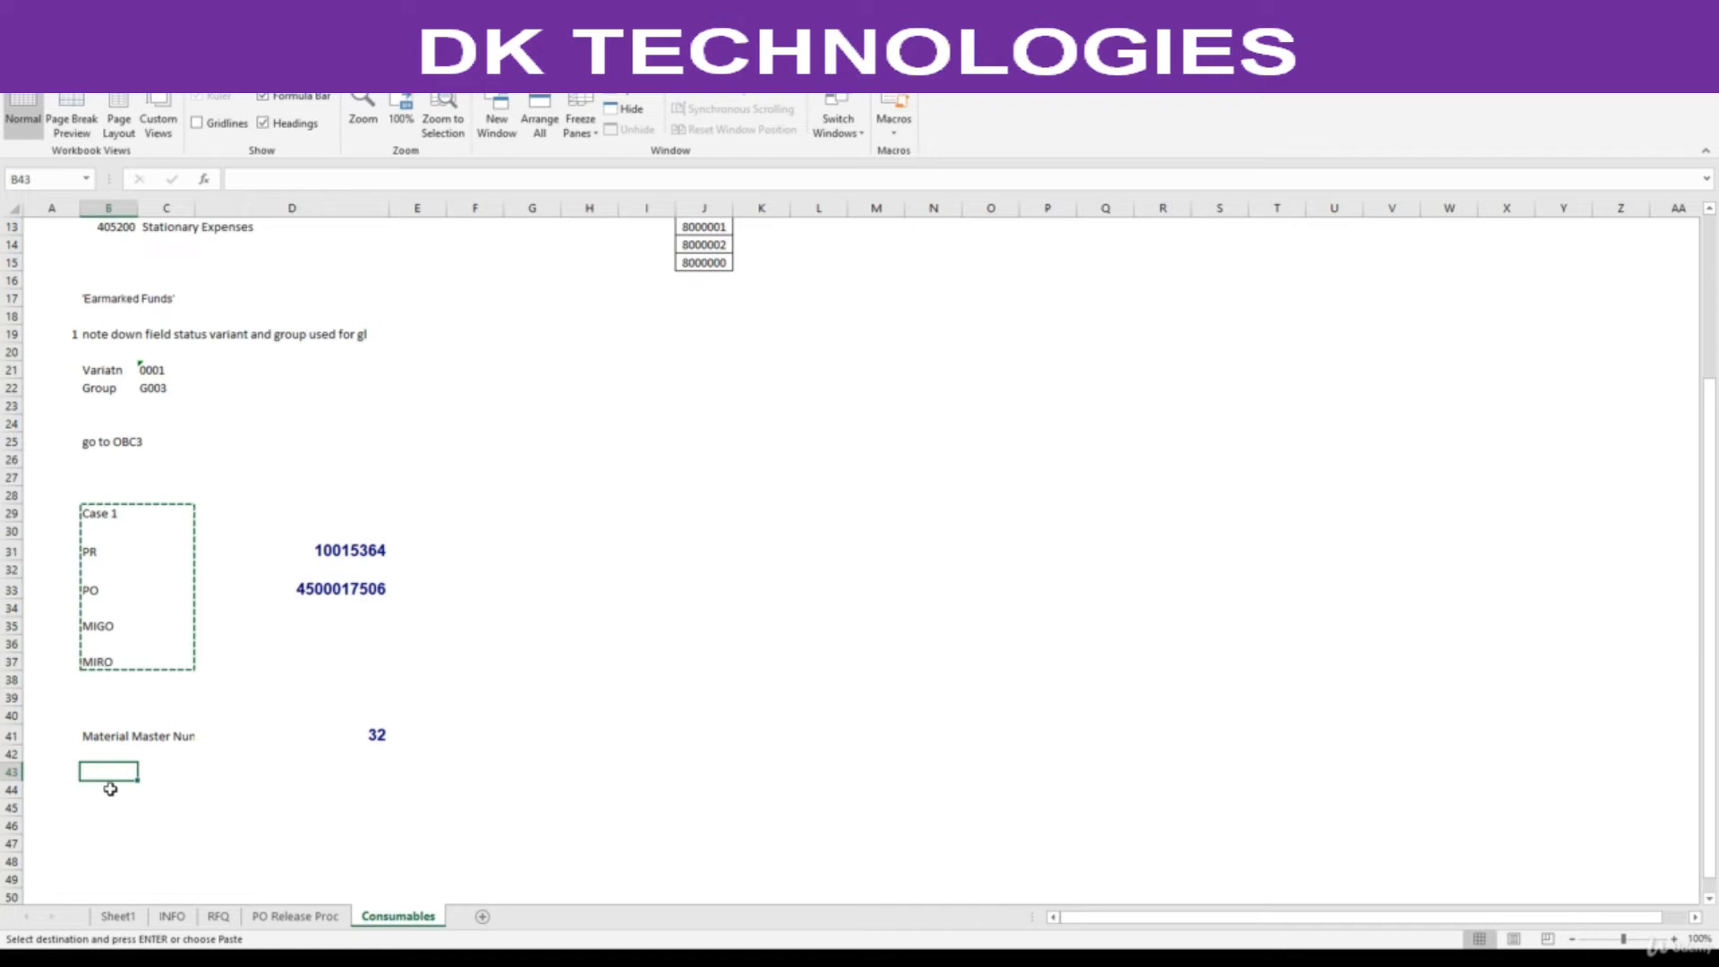
key("ctrl+v")
left_click(97, 775)
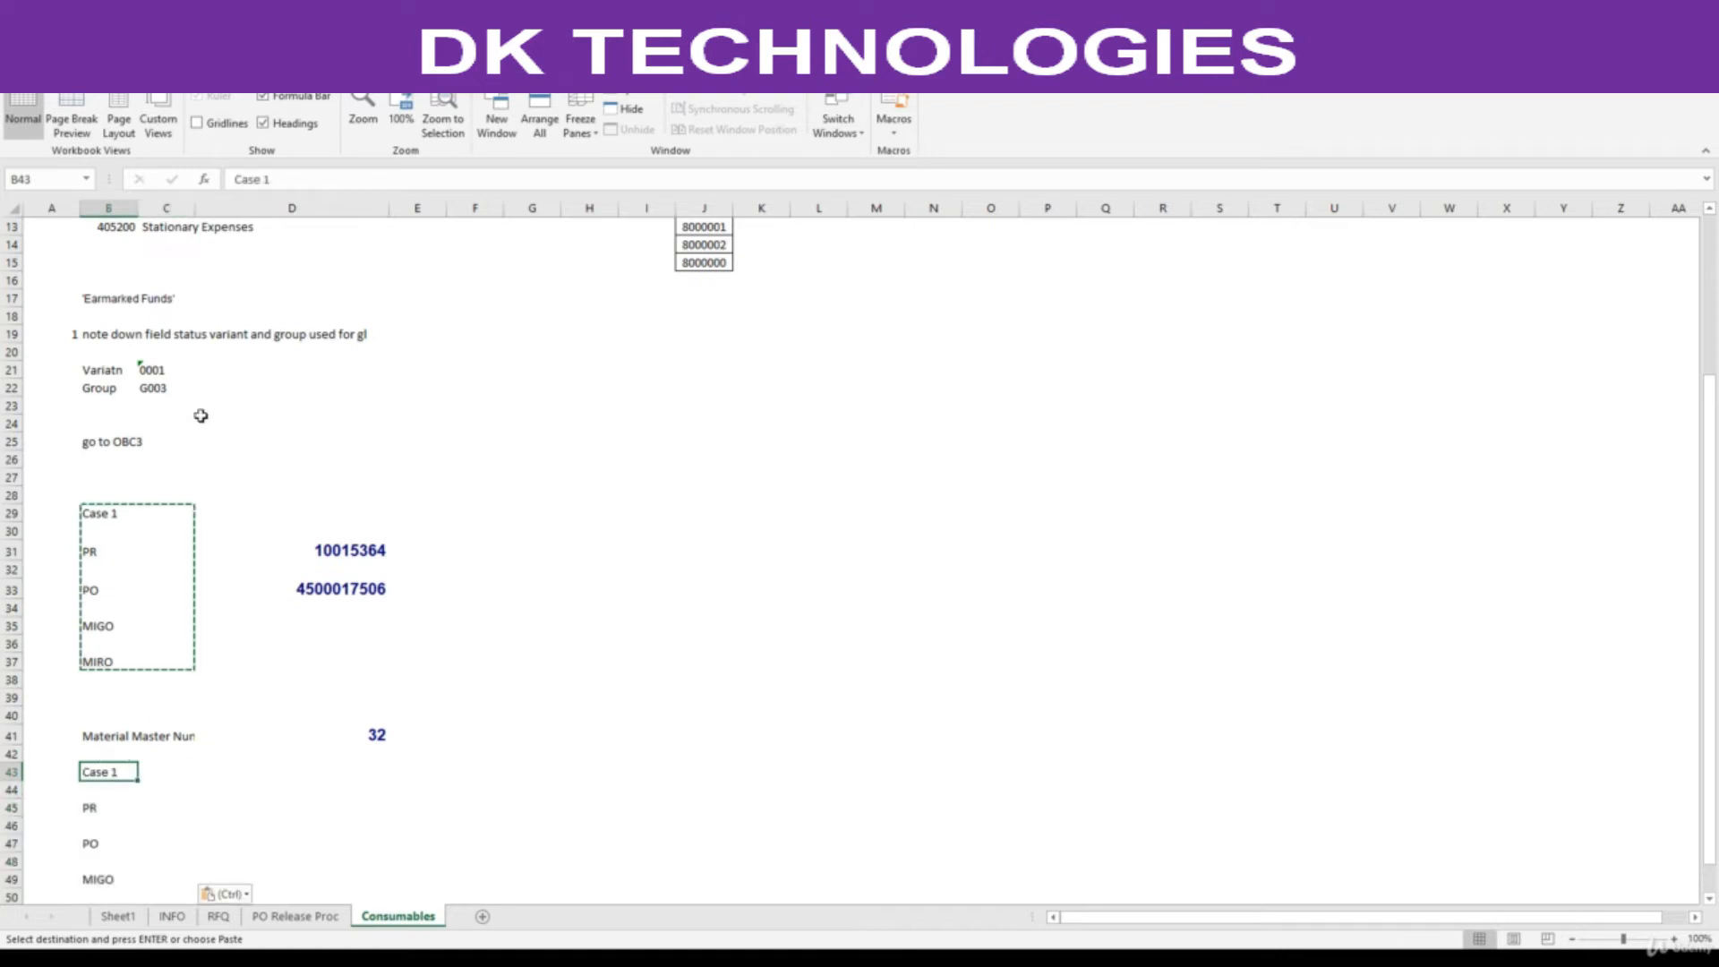
left_click(317, 178)
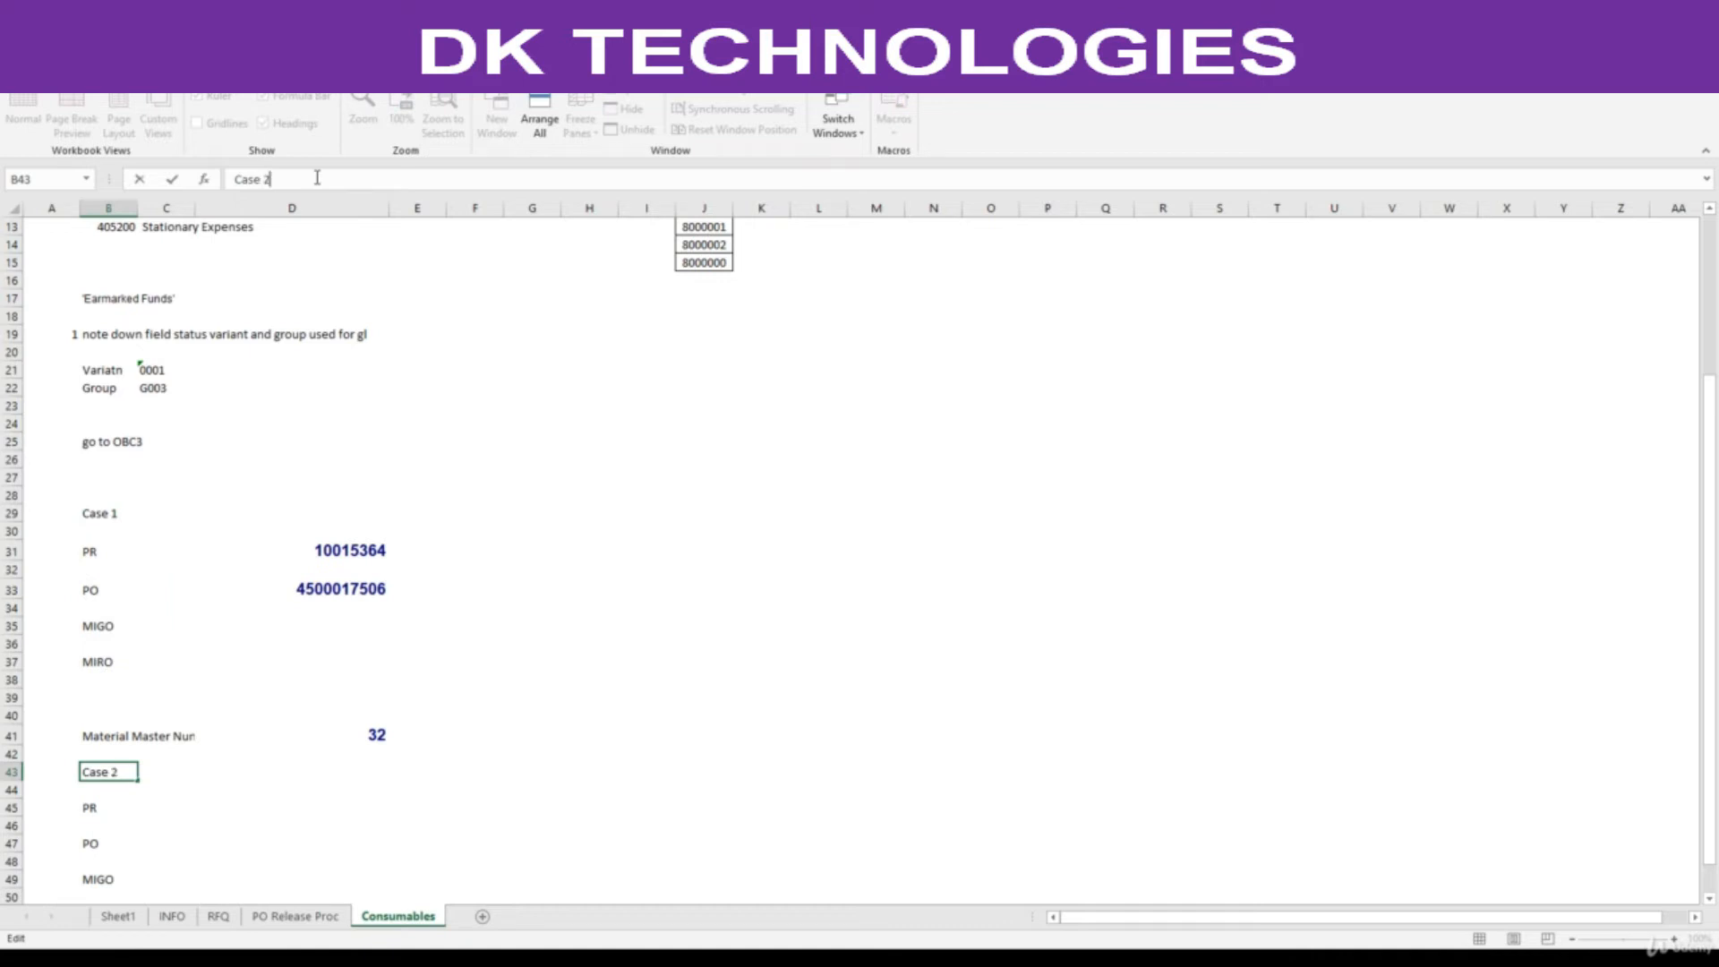
key("Return")
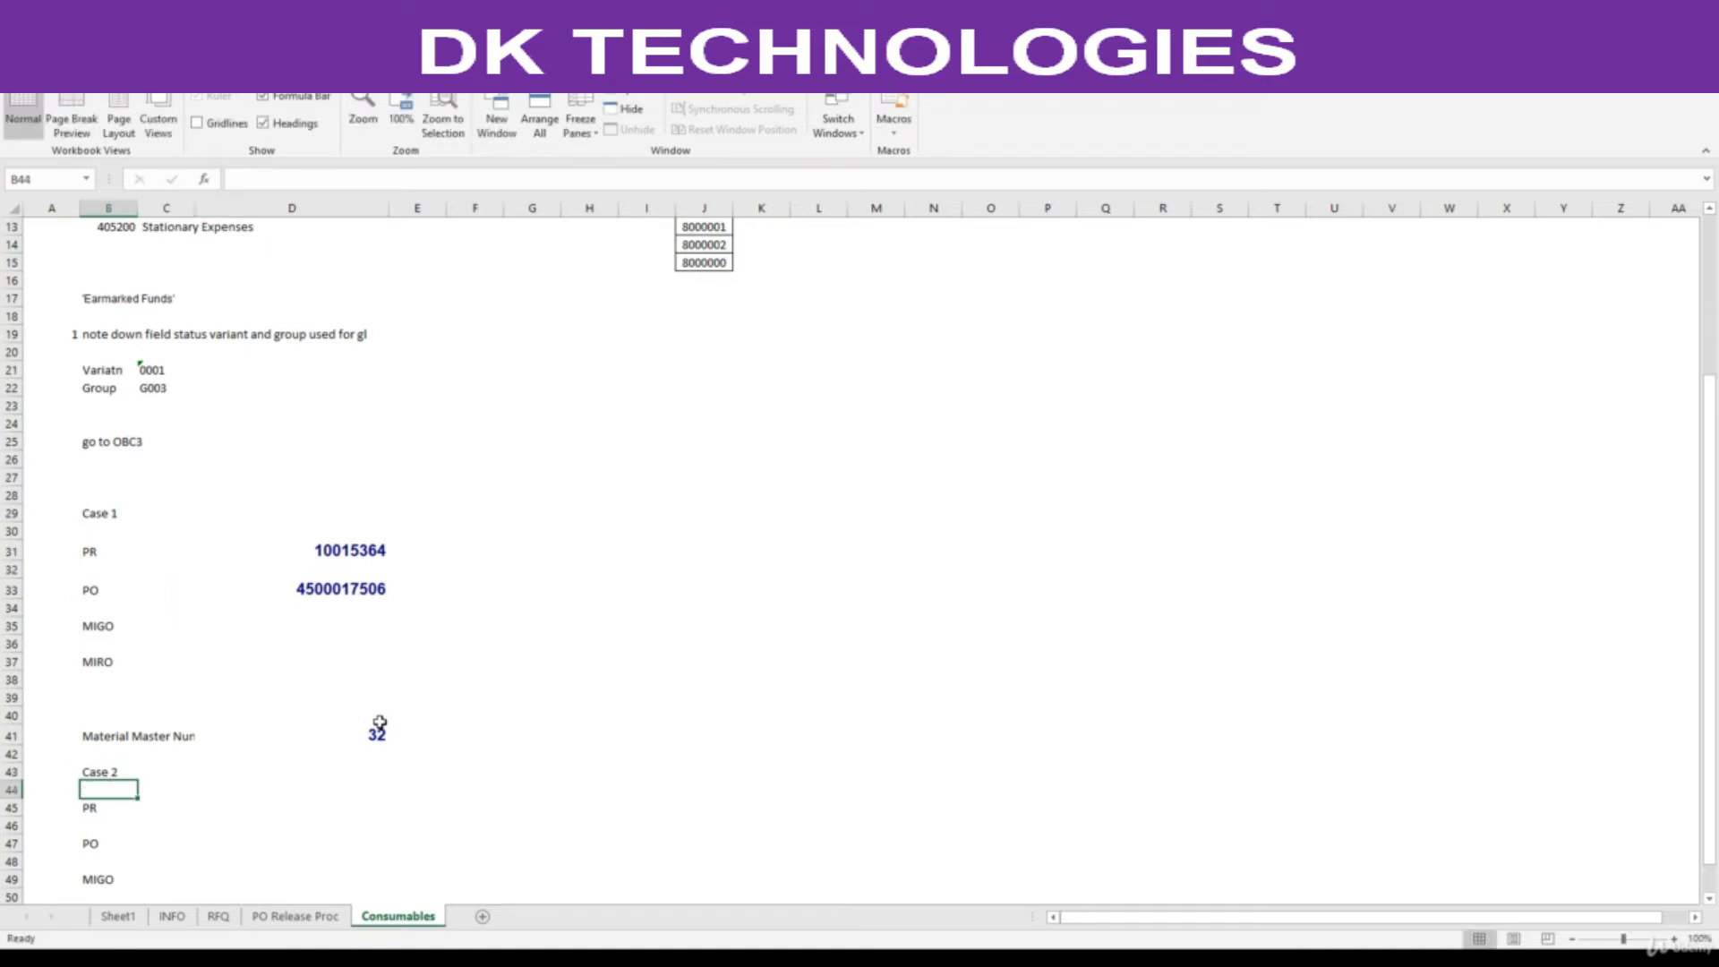
- Insert a row at row 44 under the Case 2 heading and move the Material Master Number entry with its value to row 45
key("shift+space")
scroll(242, 739, "down", 4)
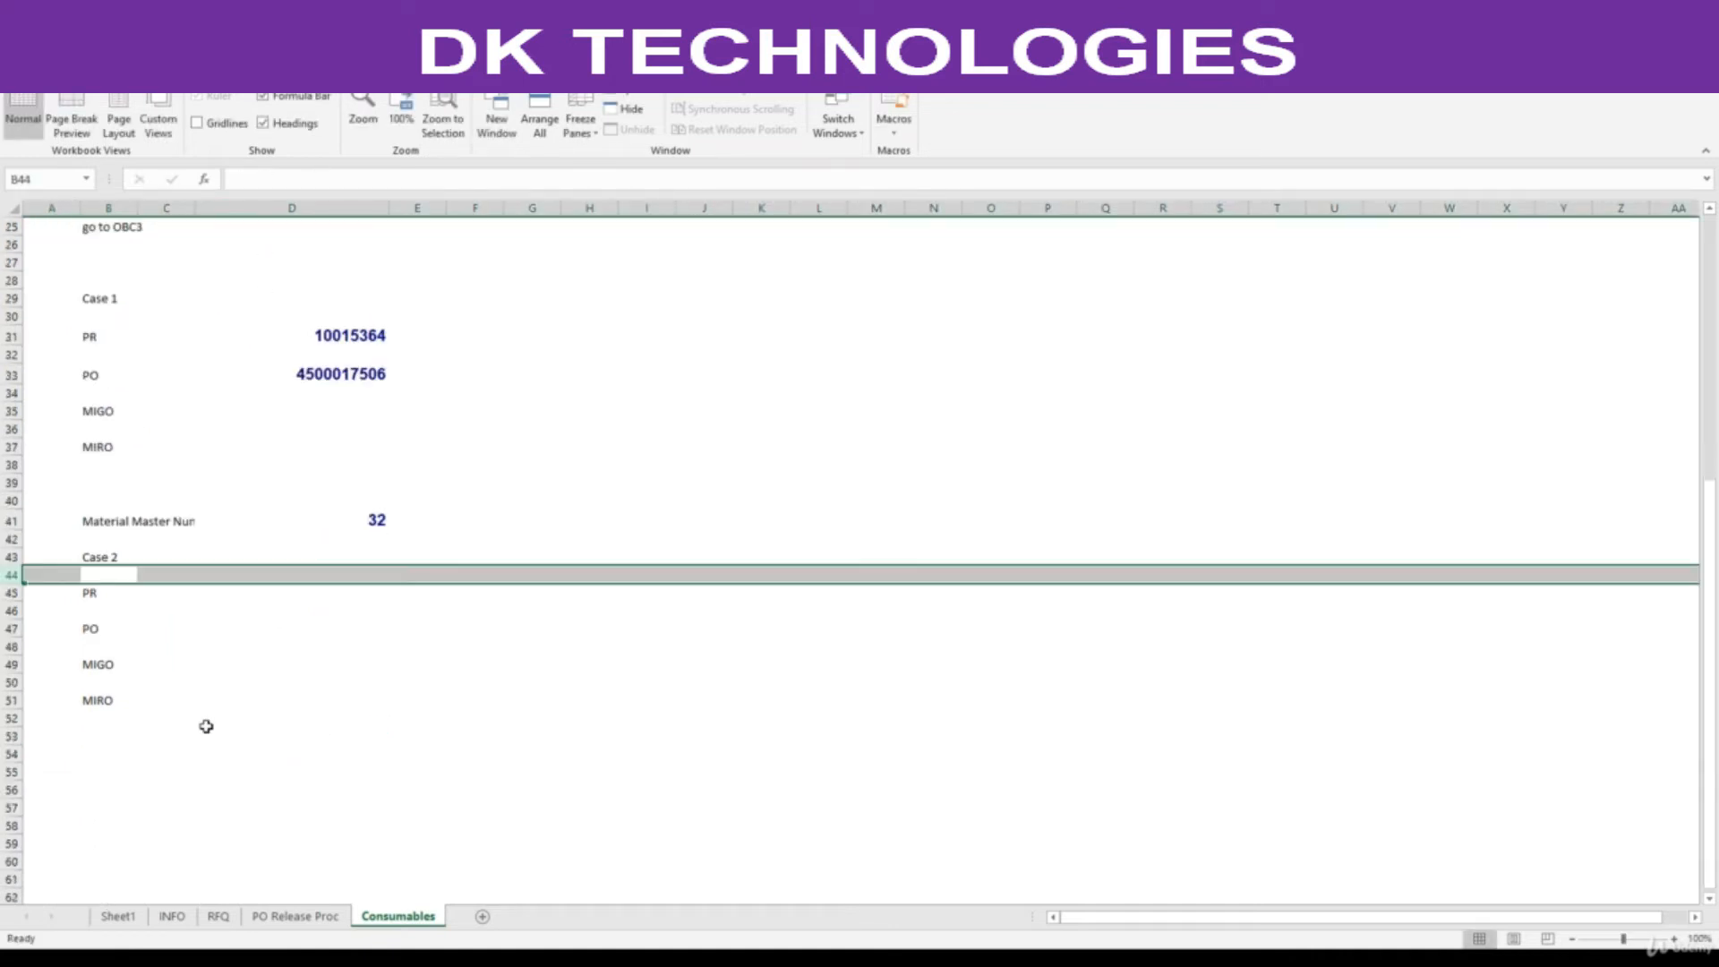
right_click(145, 574)
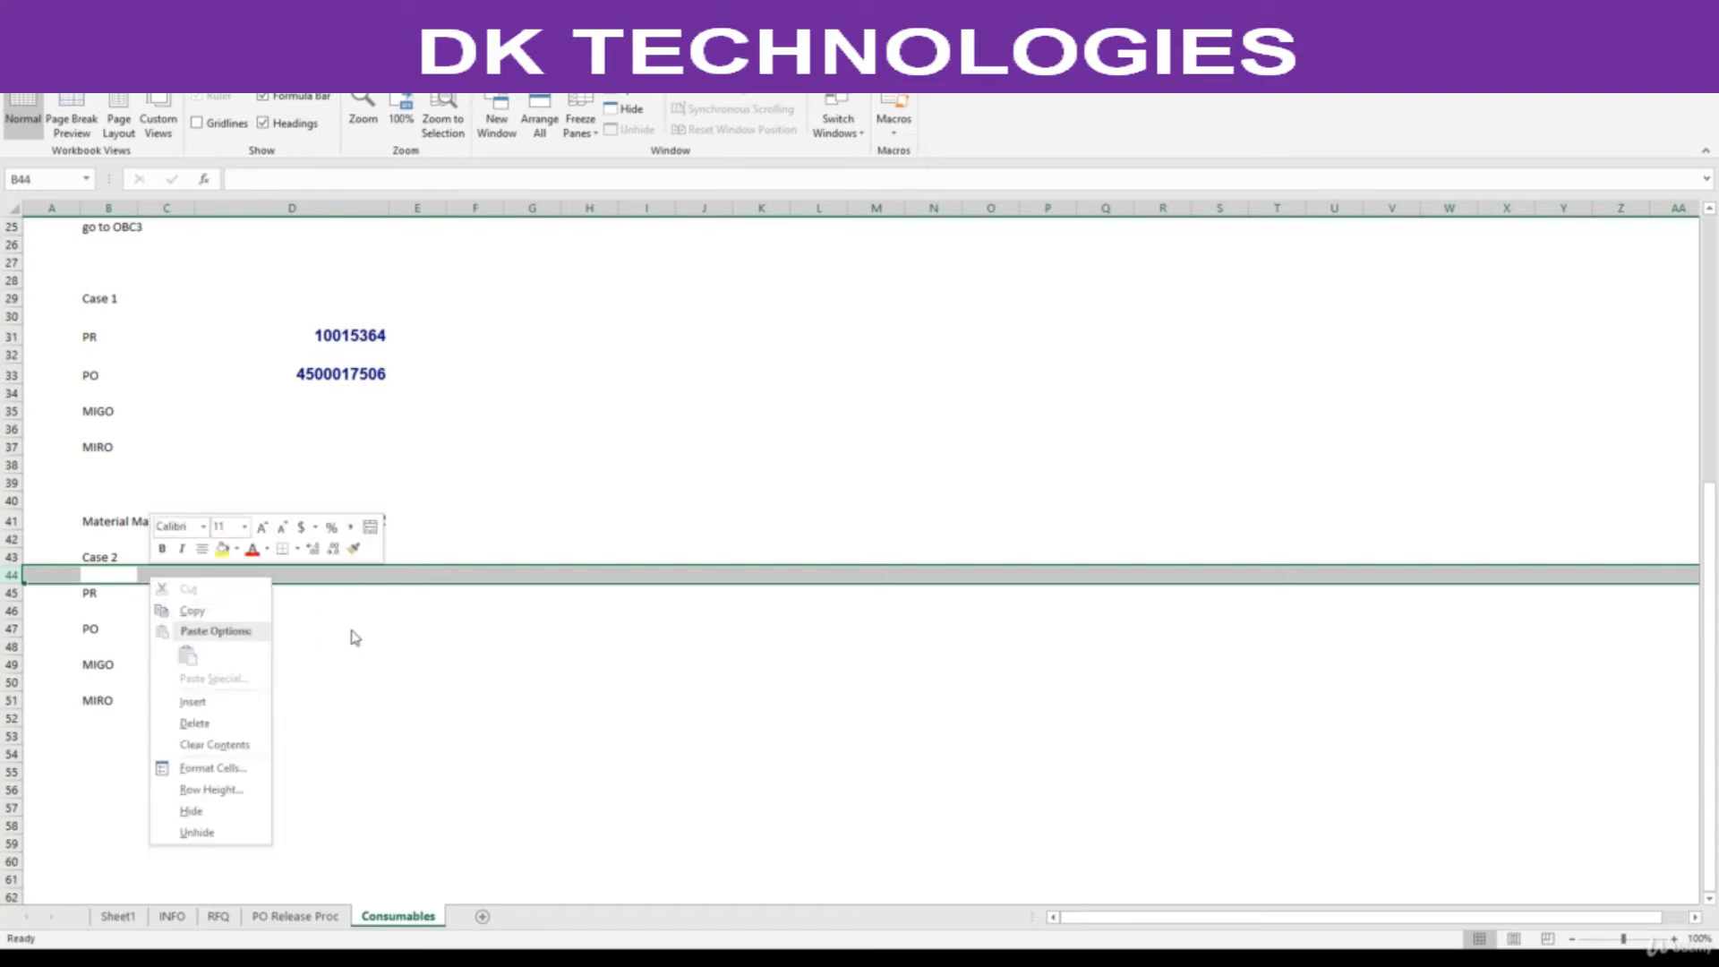
left_click(219, 702)
left_click(214, 697)
left_click_drag(112, 524, 326, 526)
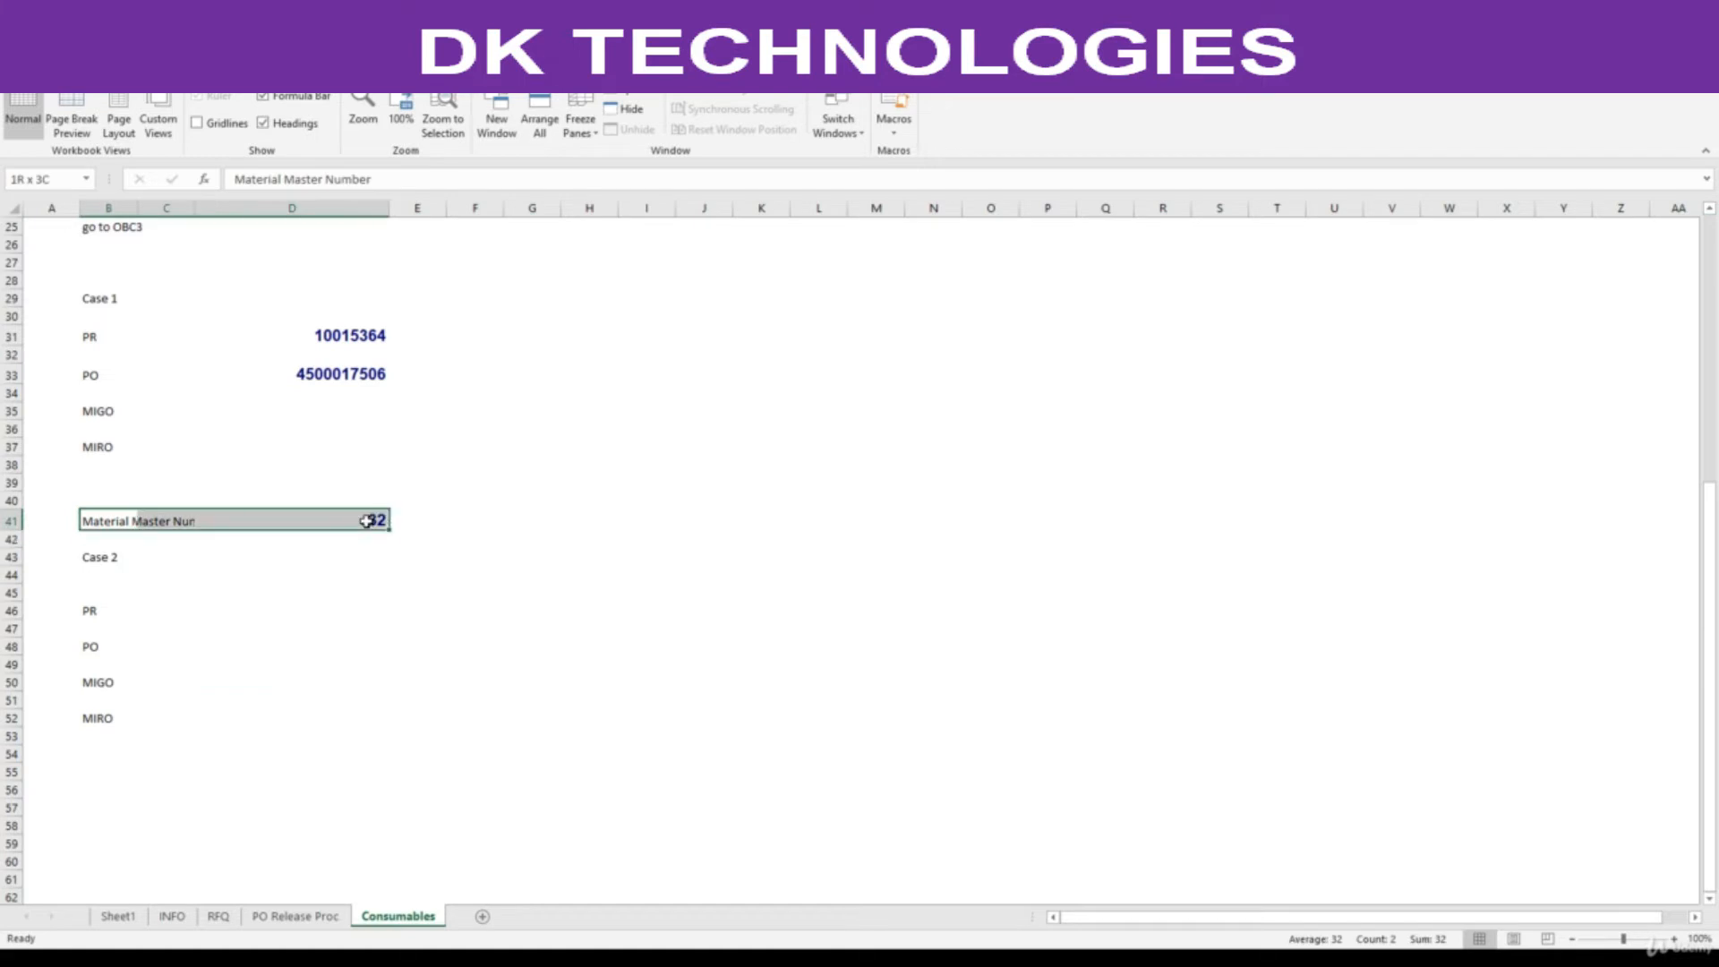
key("ctrl+c")
left_click(100, 592)
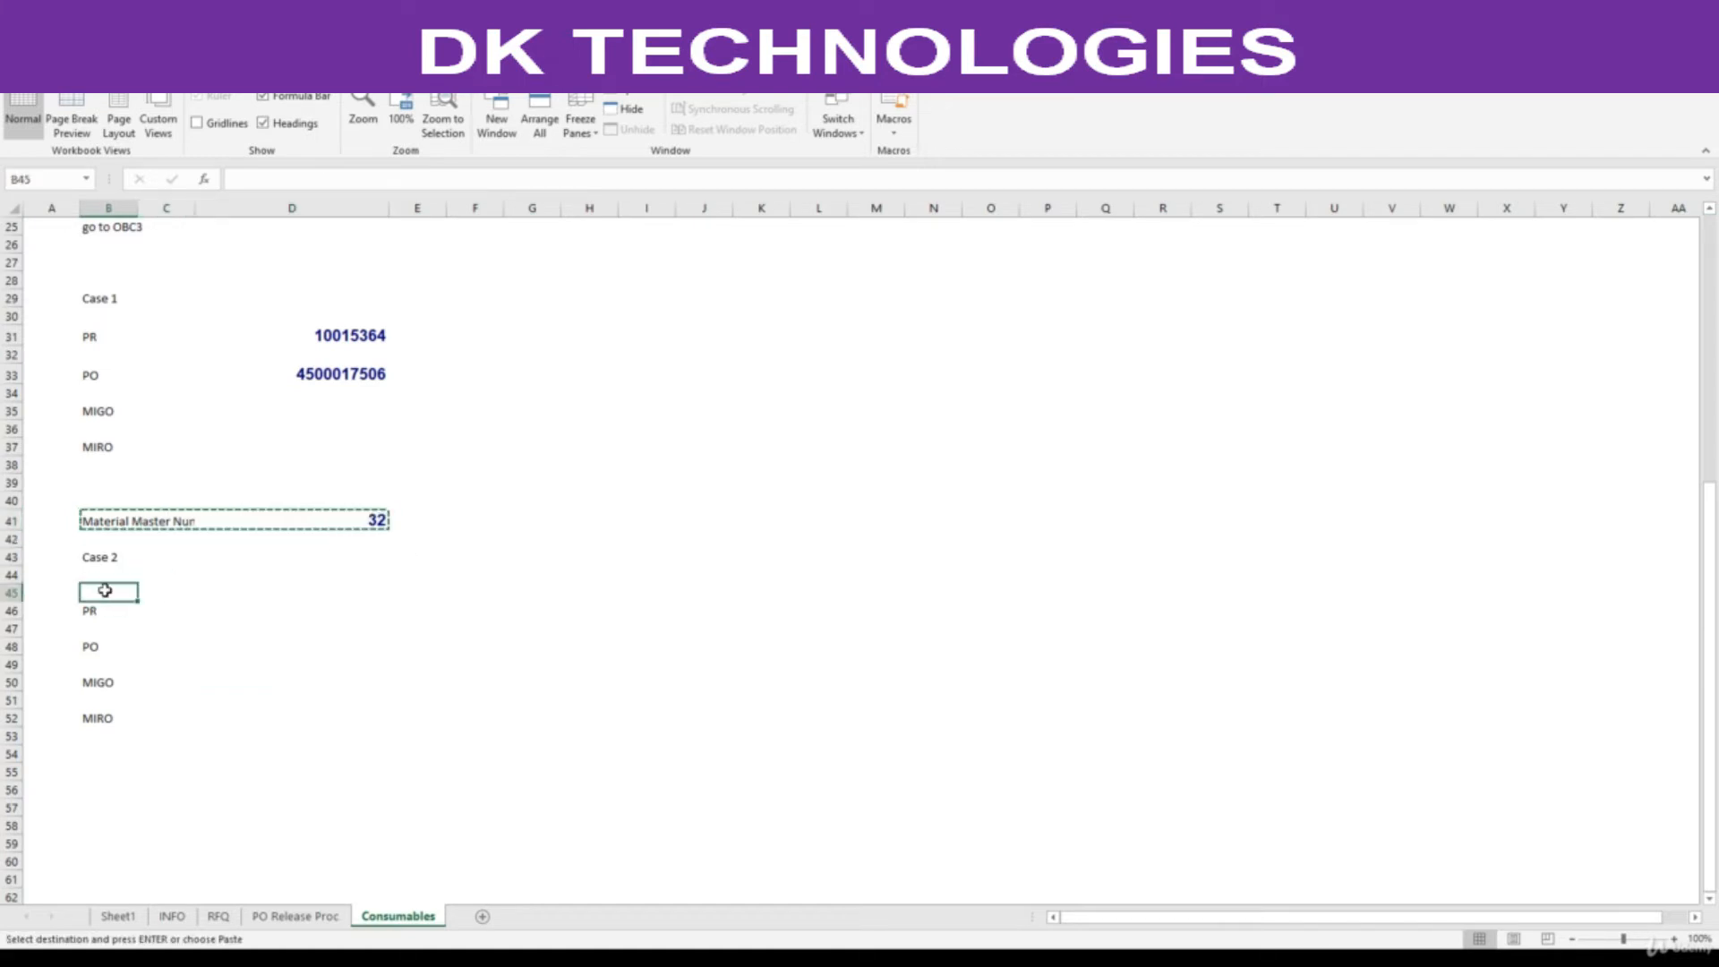
key("ctrl+v")
- Insert a blank row above the Case 2 PR line and widen column C so the Material Master Number label fits
left_click(14, 610)
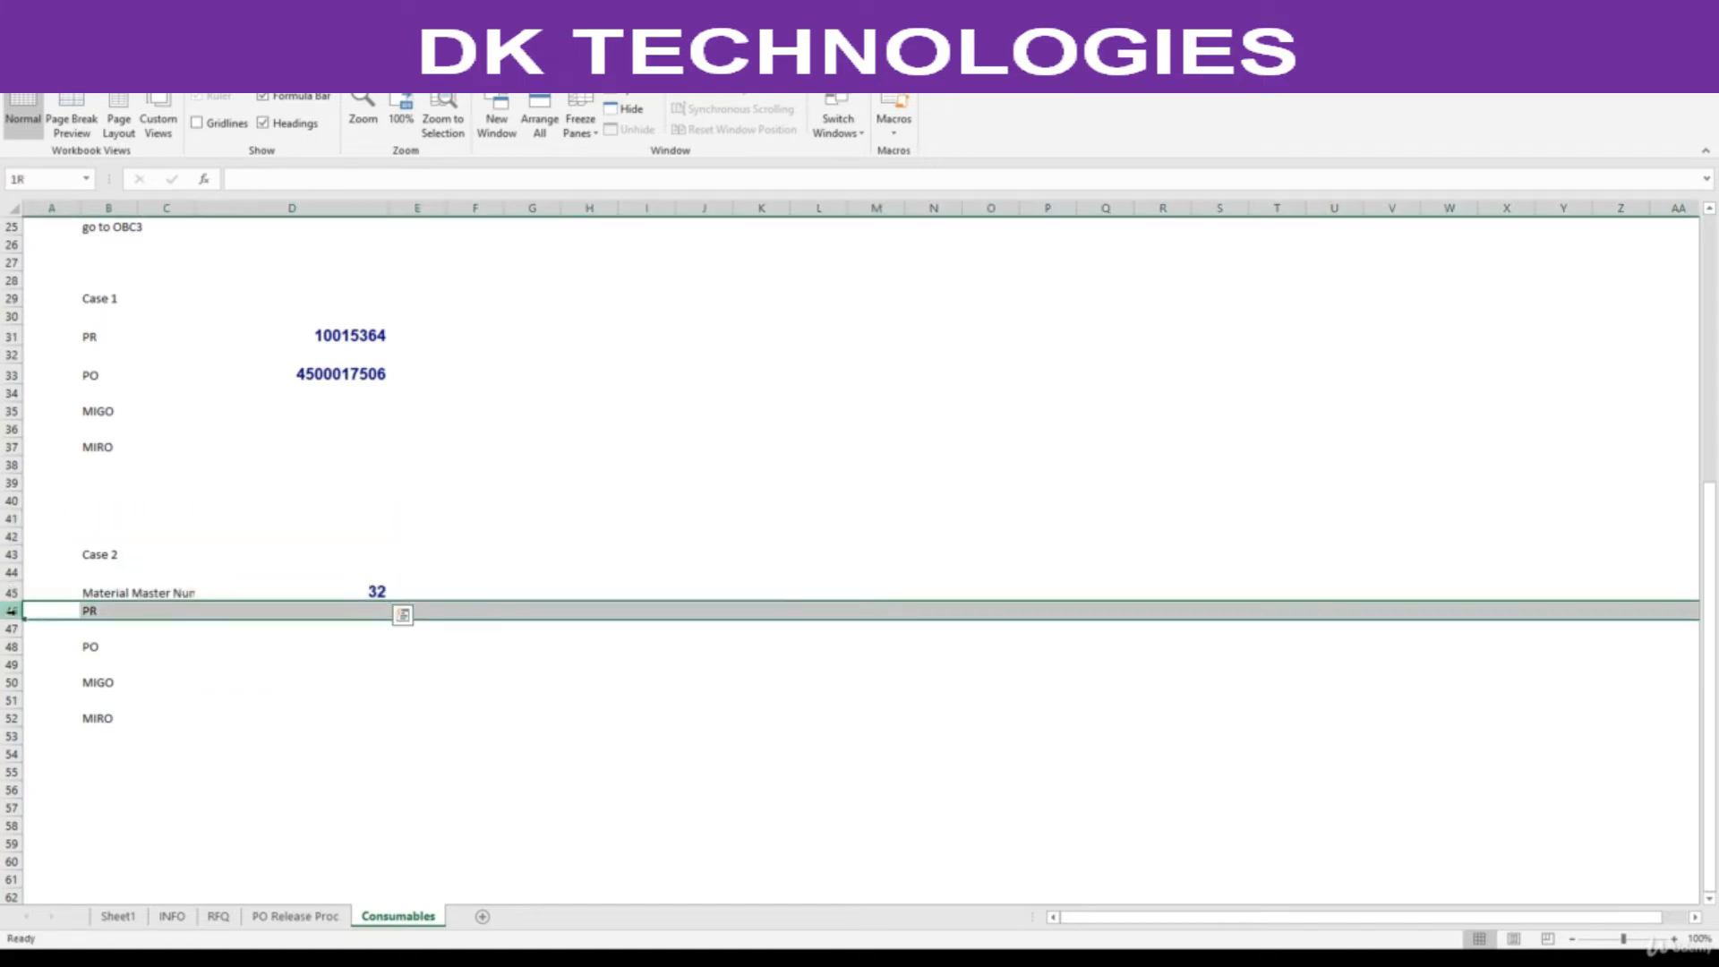
right_click(15, 611)
left_click(60, 737)
left_click(186, 595)
left_click_drag(196, 209, 227, 214)
left_click(257, 668)
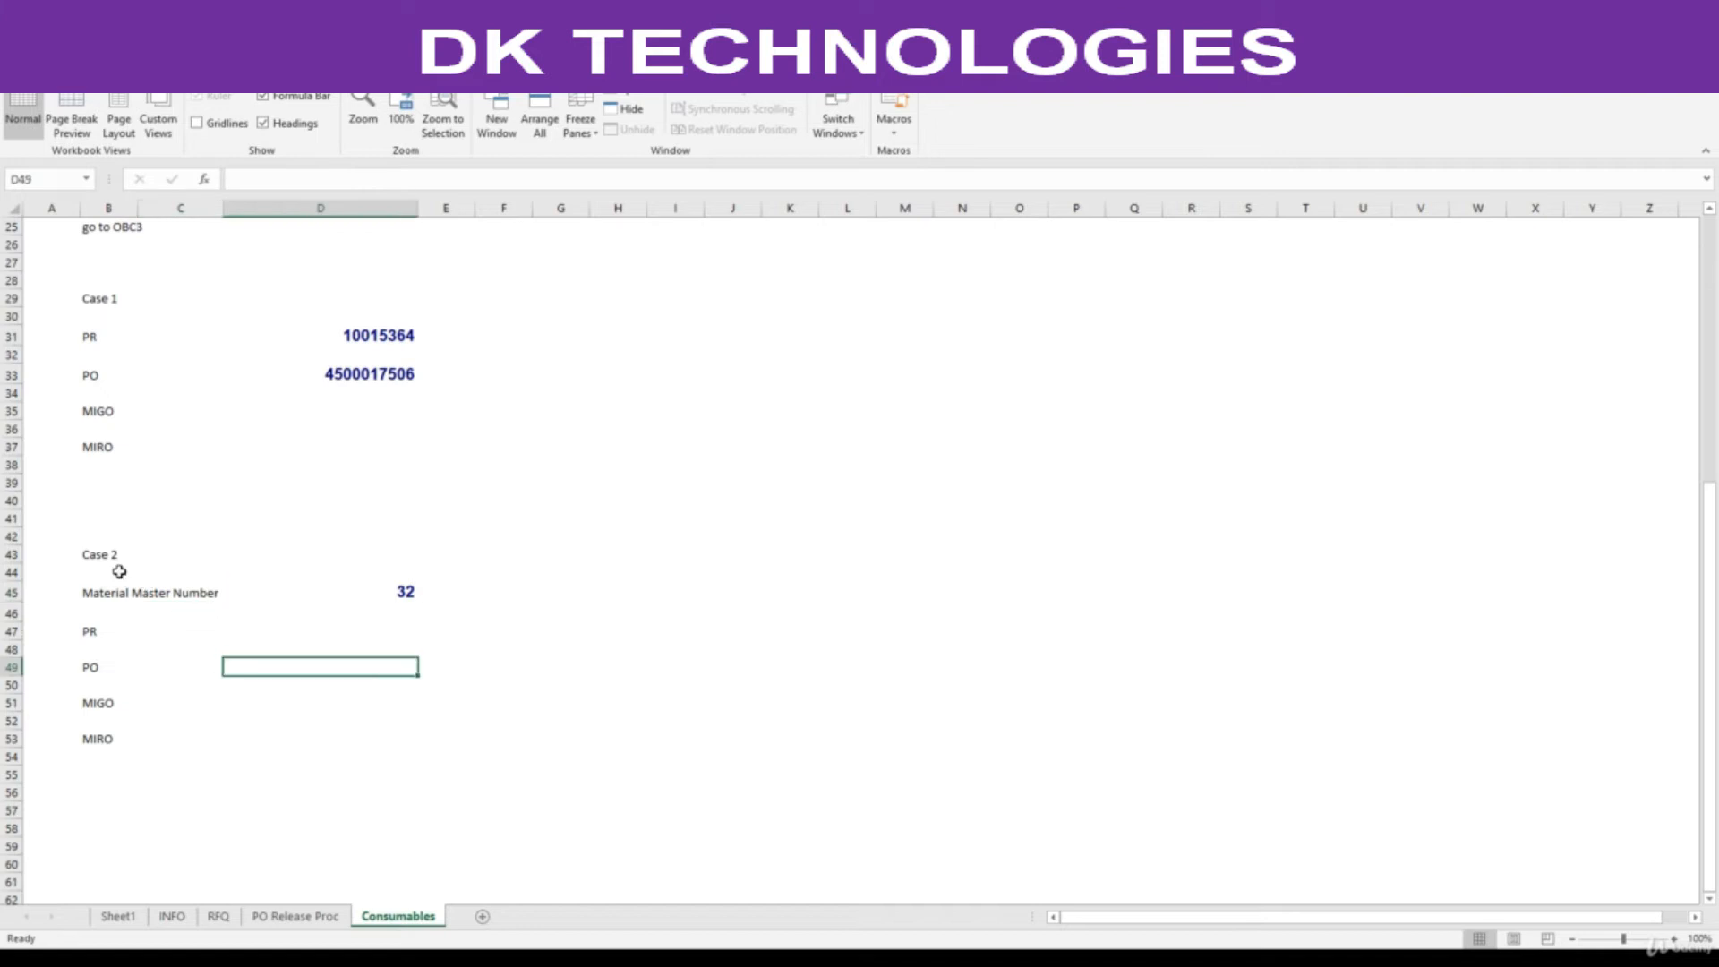
- Delete the surplus blank rows 39 to 41 between the Case 1 and Case 2 blocks
left_click(96, 551)
left_click_drag(12, 483, 12, 521)
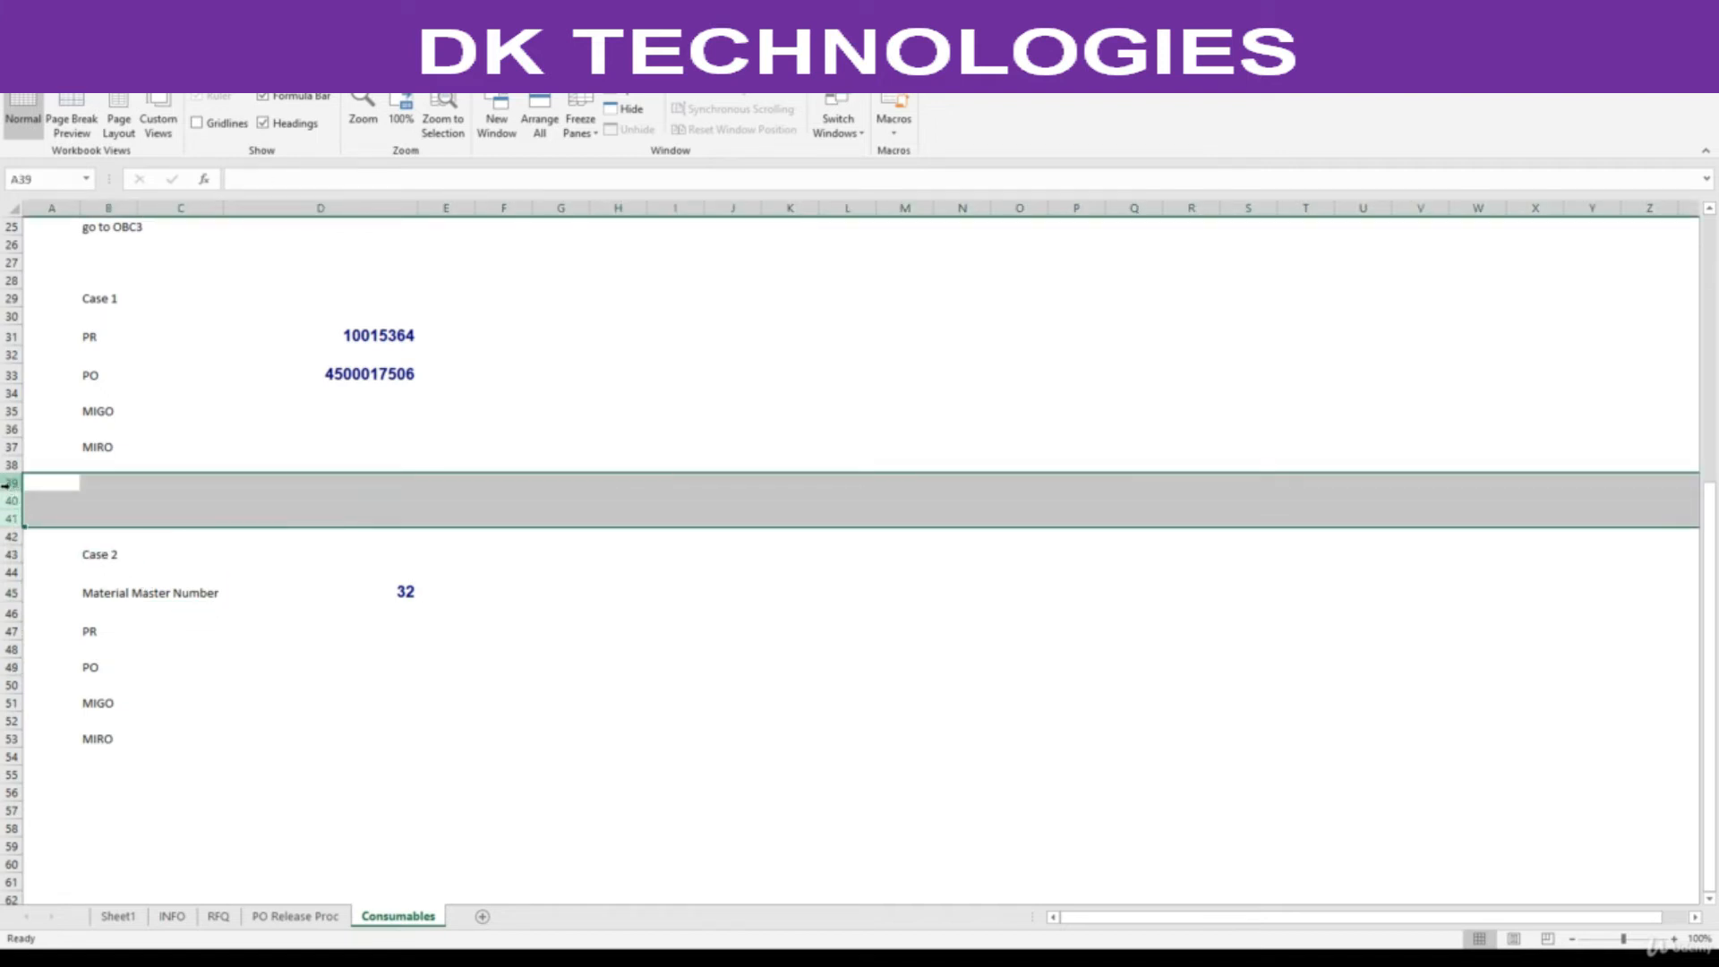
right_click(13, 489)
left_click(57, 633)
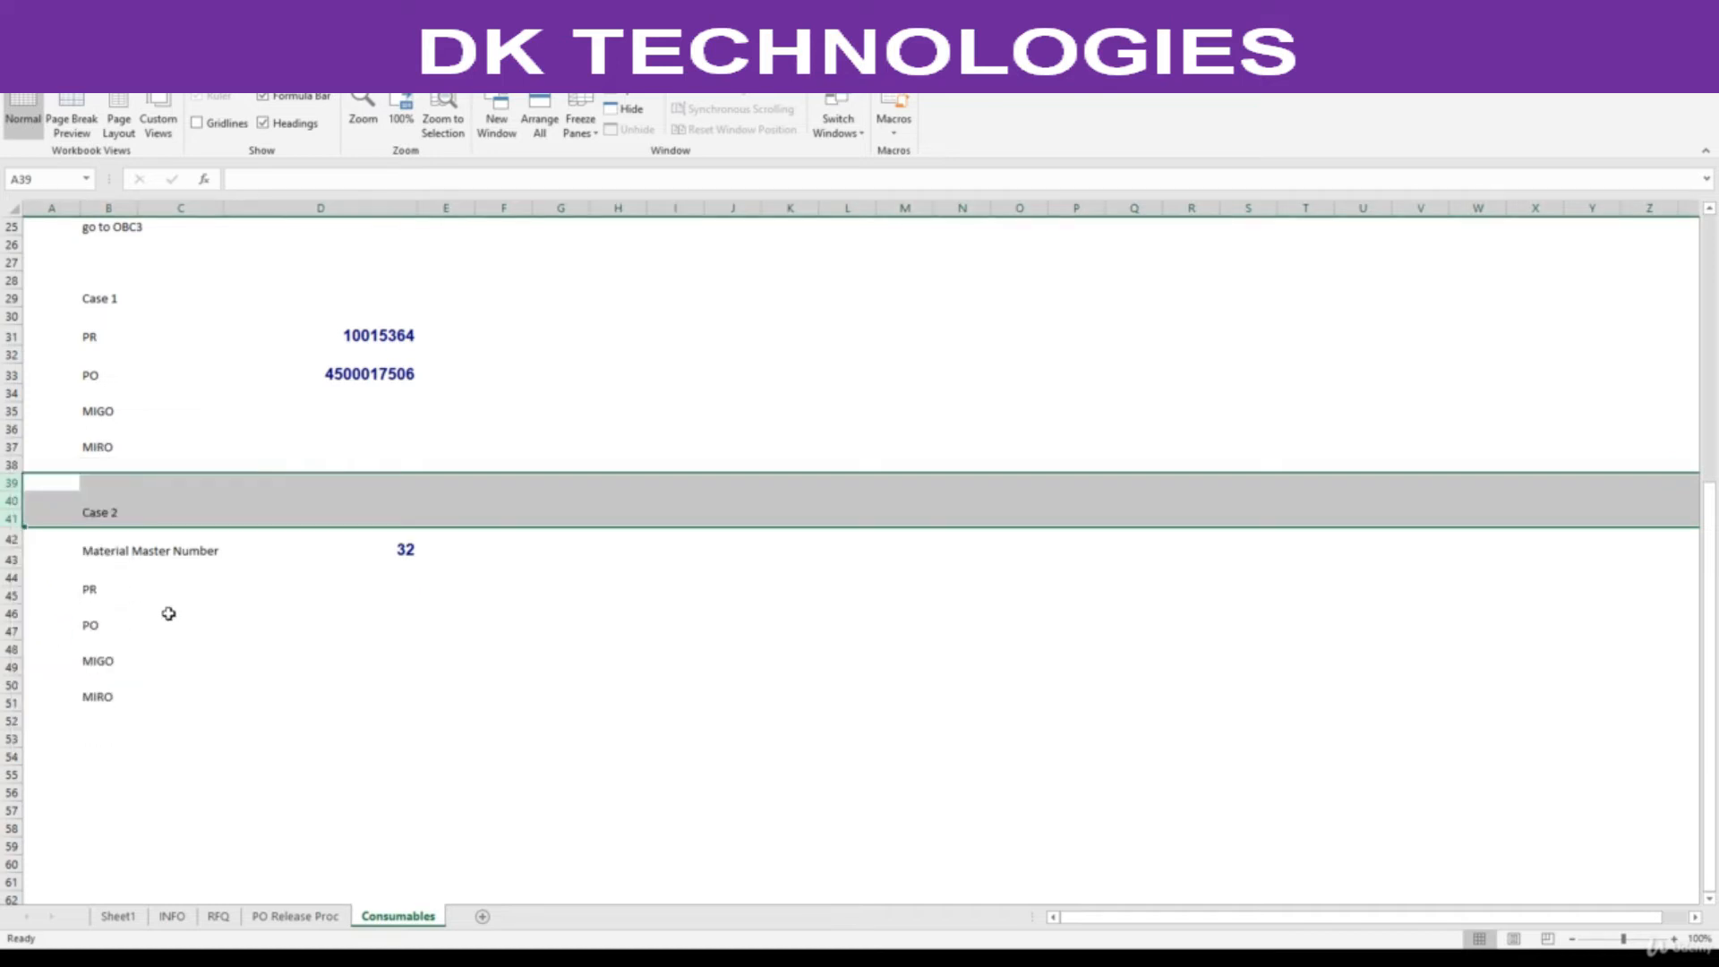
- Format the Case 2 heading in B40 with a yellow fill and bold text
left_click(114, 504)
left_click(55, 77)
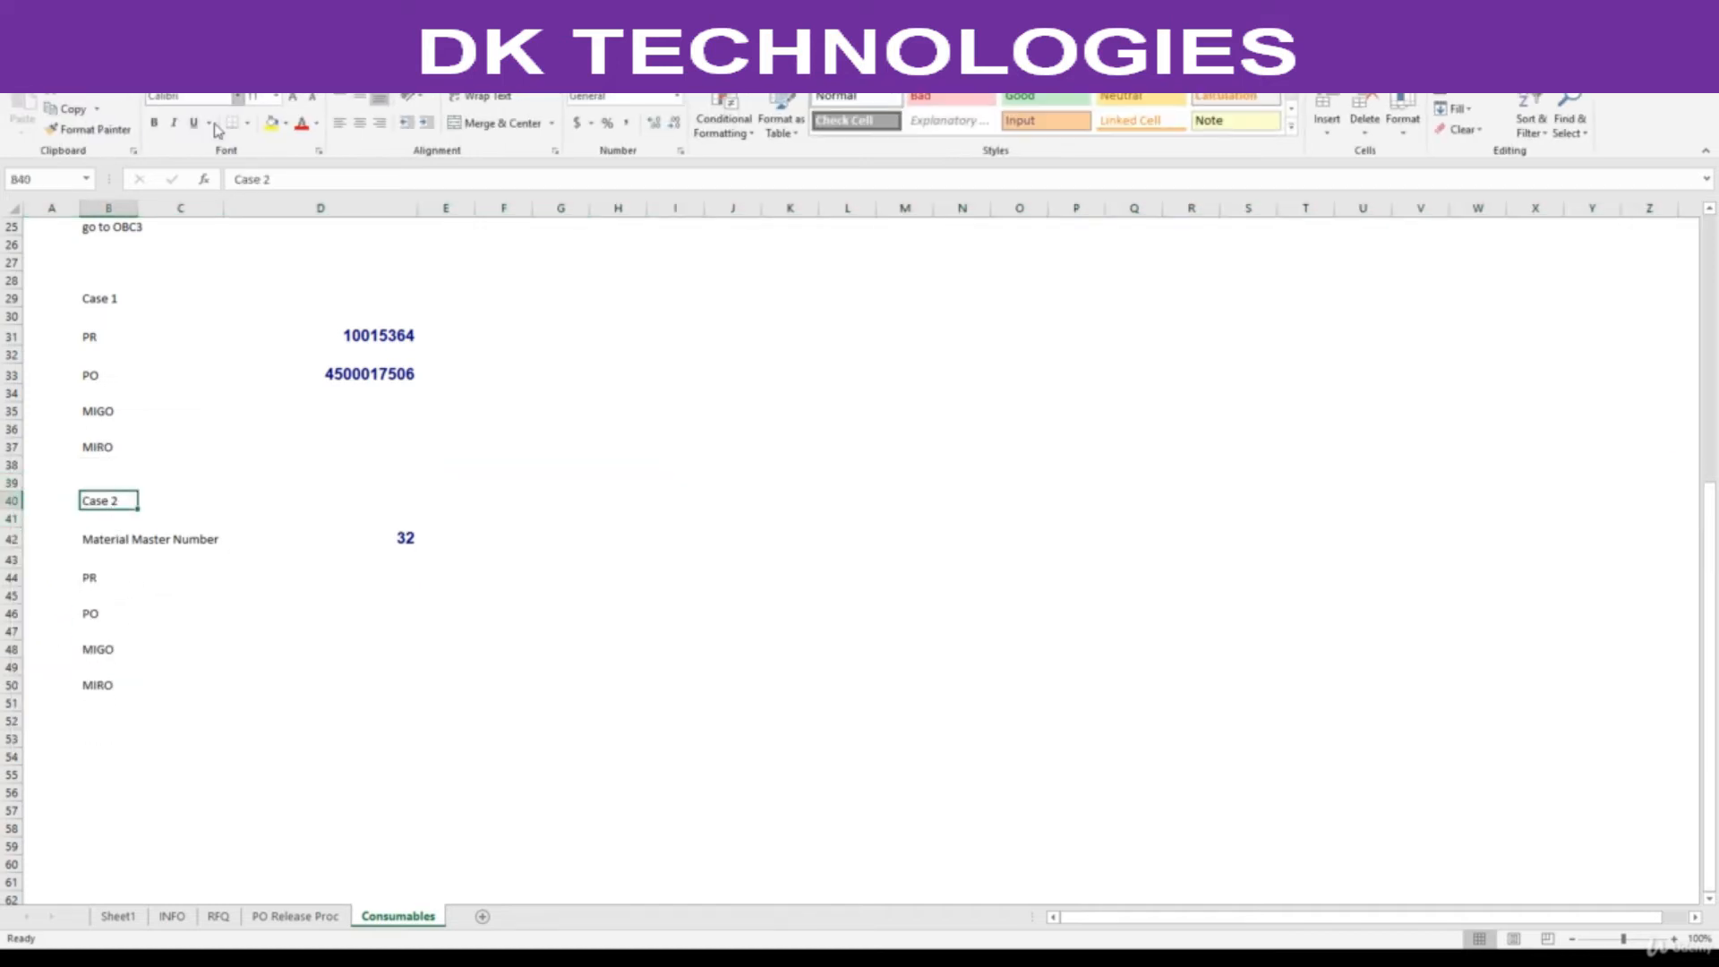
left_click(271, 124)
left_click(154, 125)
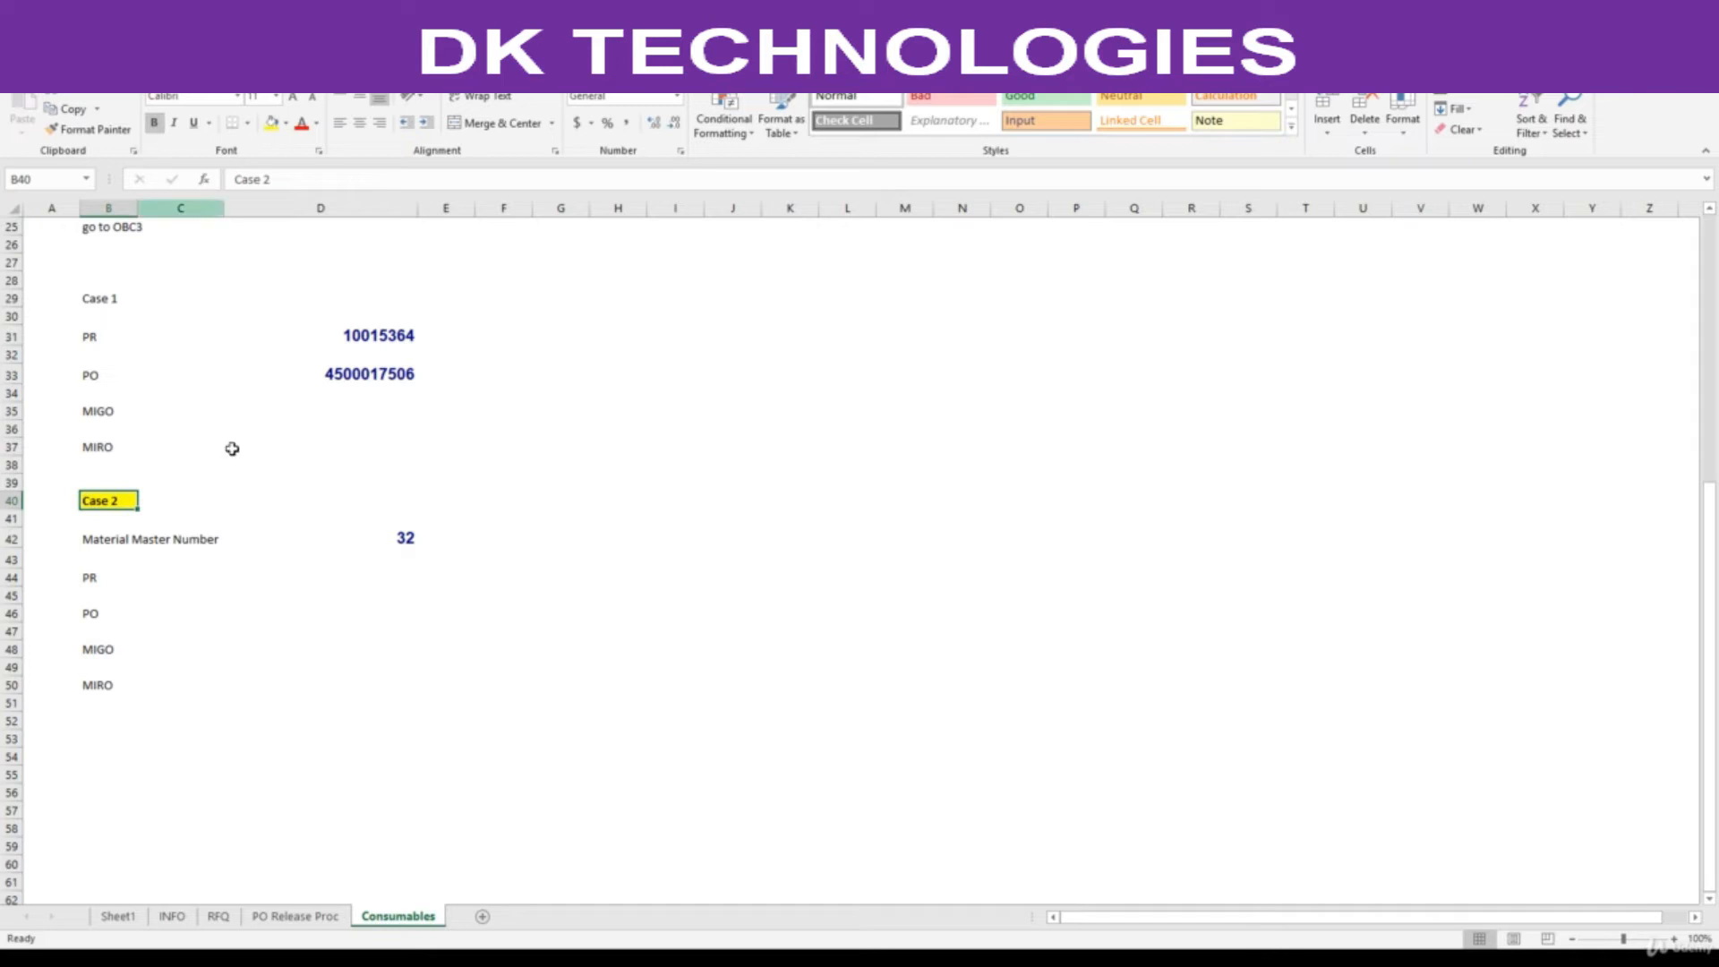
- Check the Case 2 process list in the PDF for the next transaction and open Create Purchase Requisition (ME51N) in the SAP session
left_click(403, 541)
left_click(944, 960)
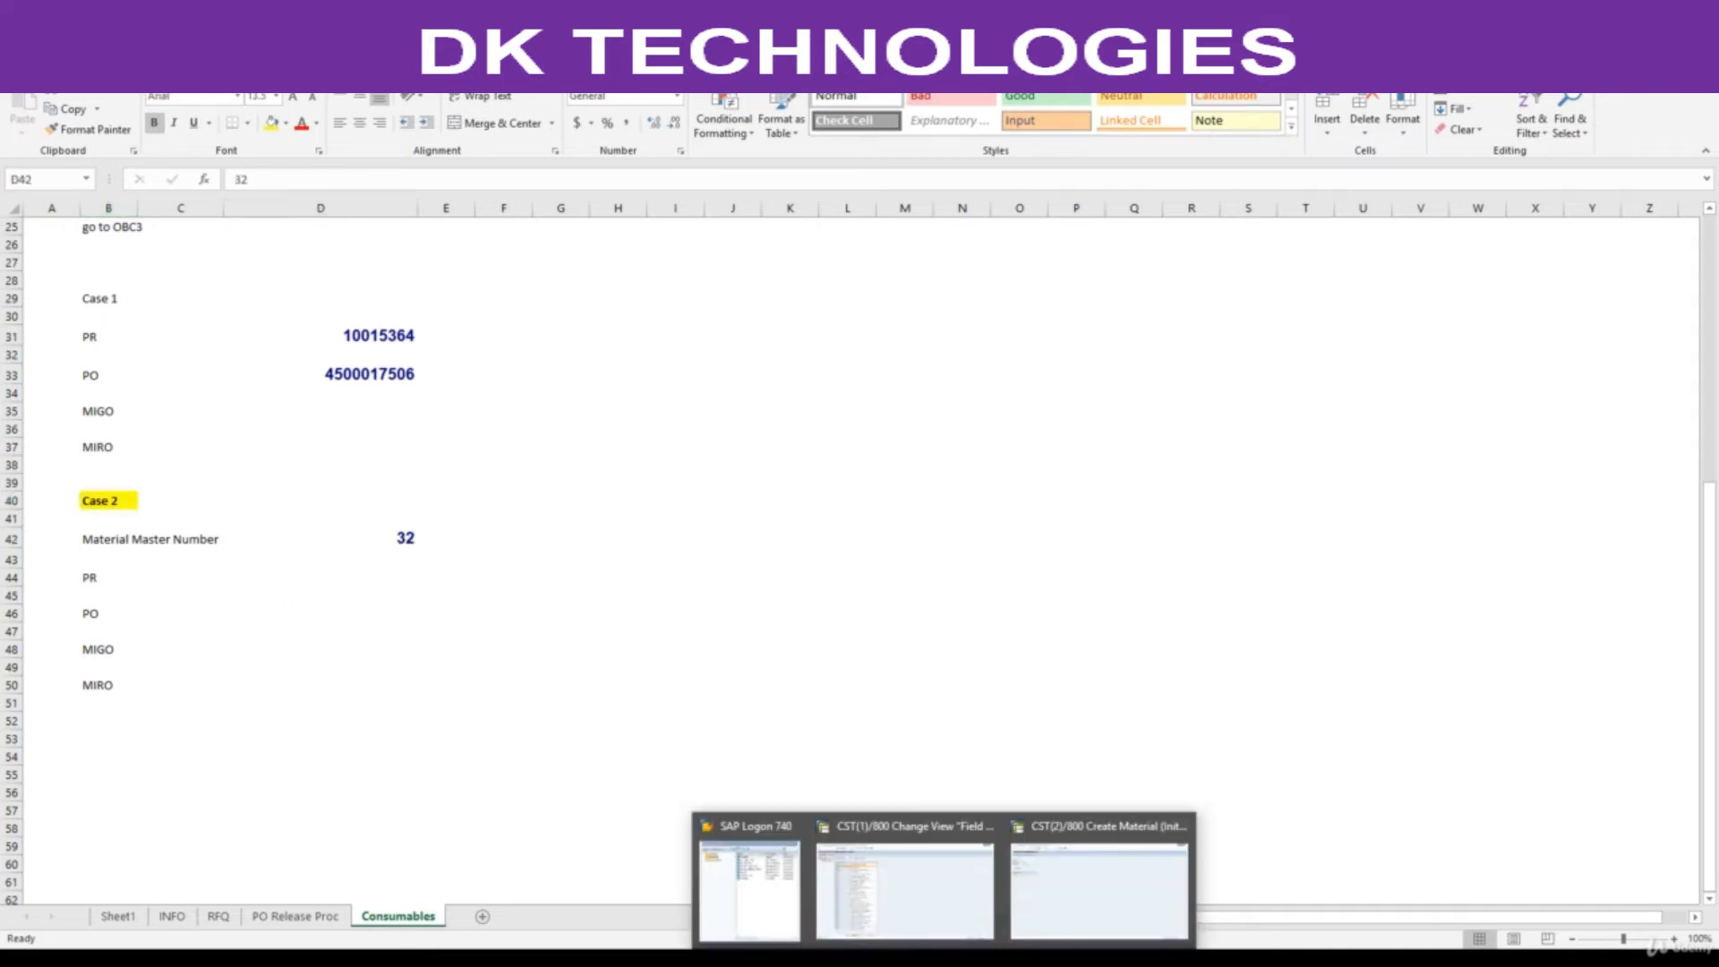
left_click(860, 960)
scroll(586, 741, "down", 2)
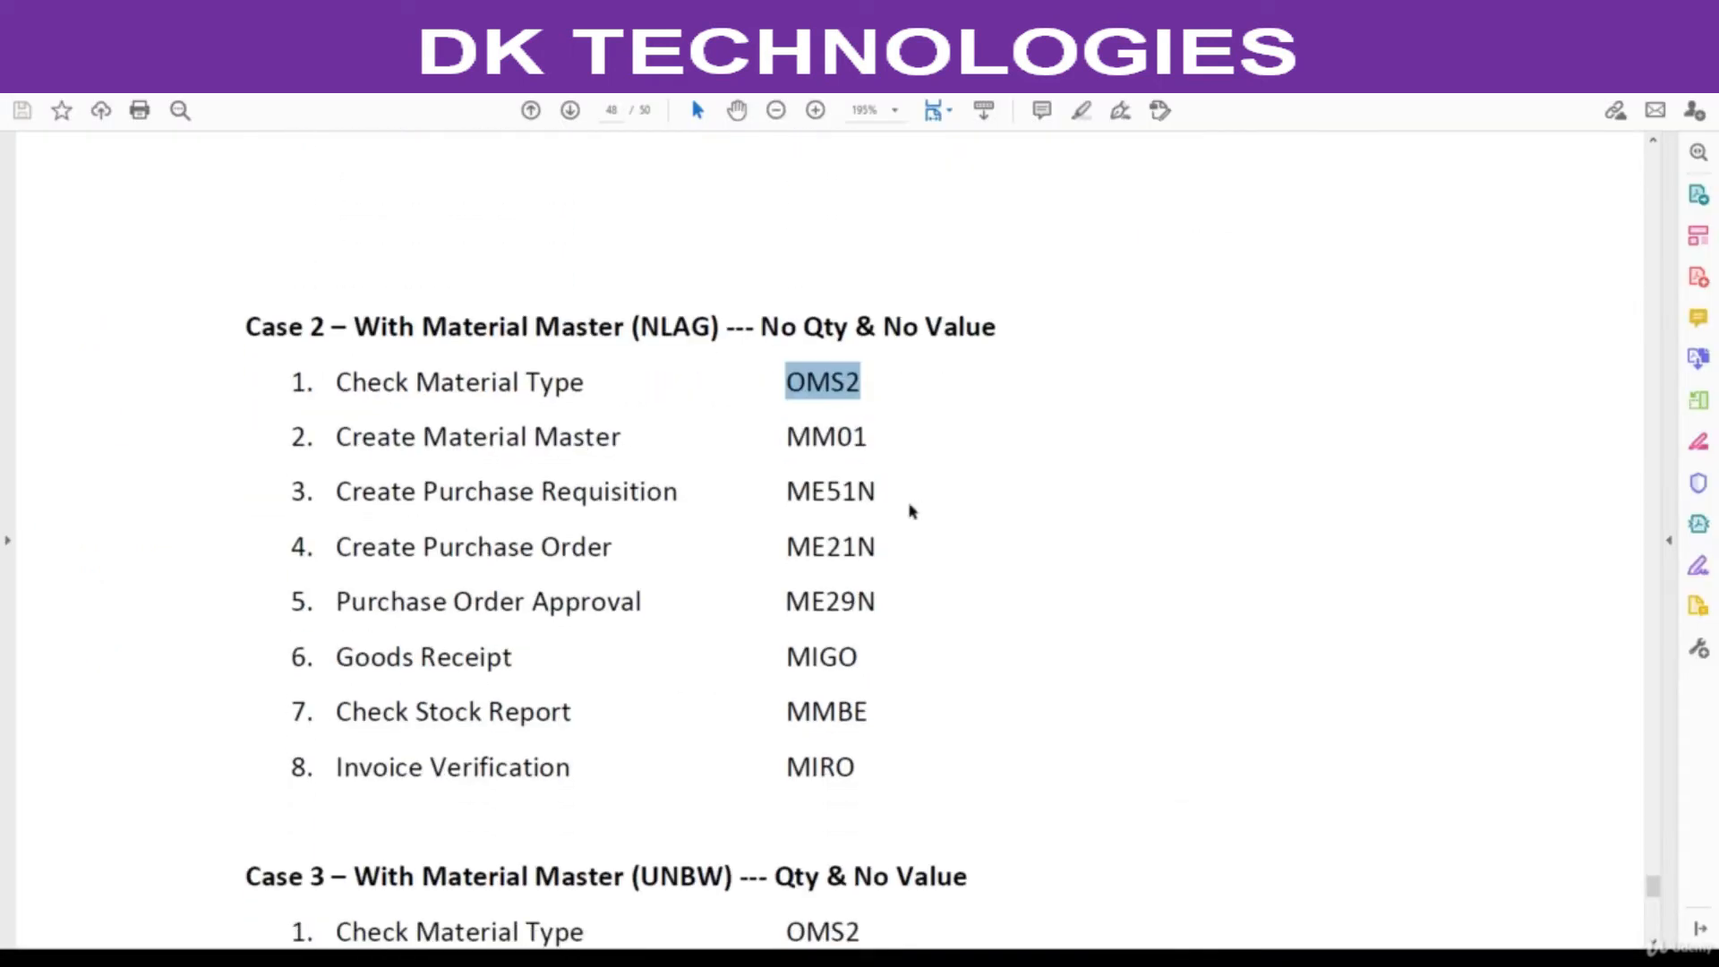
mouse_move(944, 960)
left_click(1088, 891)
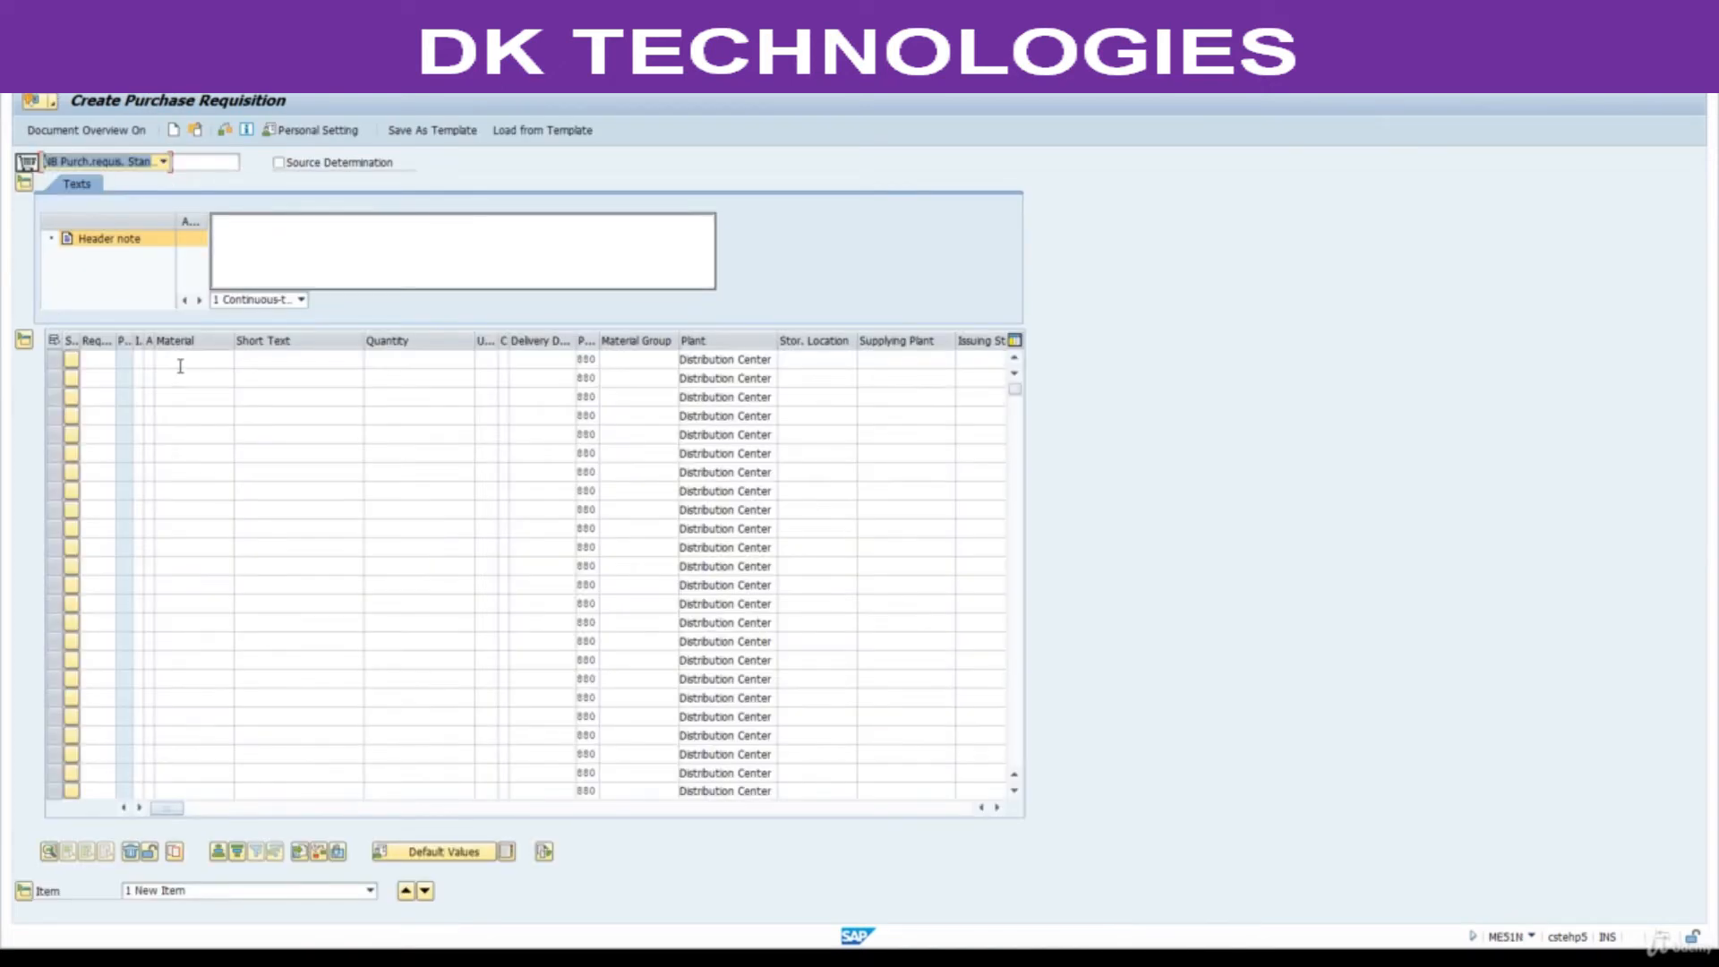
- Enter material 32 on the first requisition line, widen the AcctAssCat column and choose account assignment category K (Cost center)
left_click(180, 359)
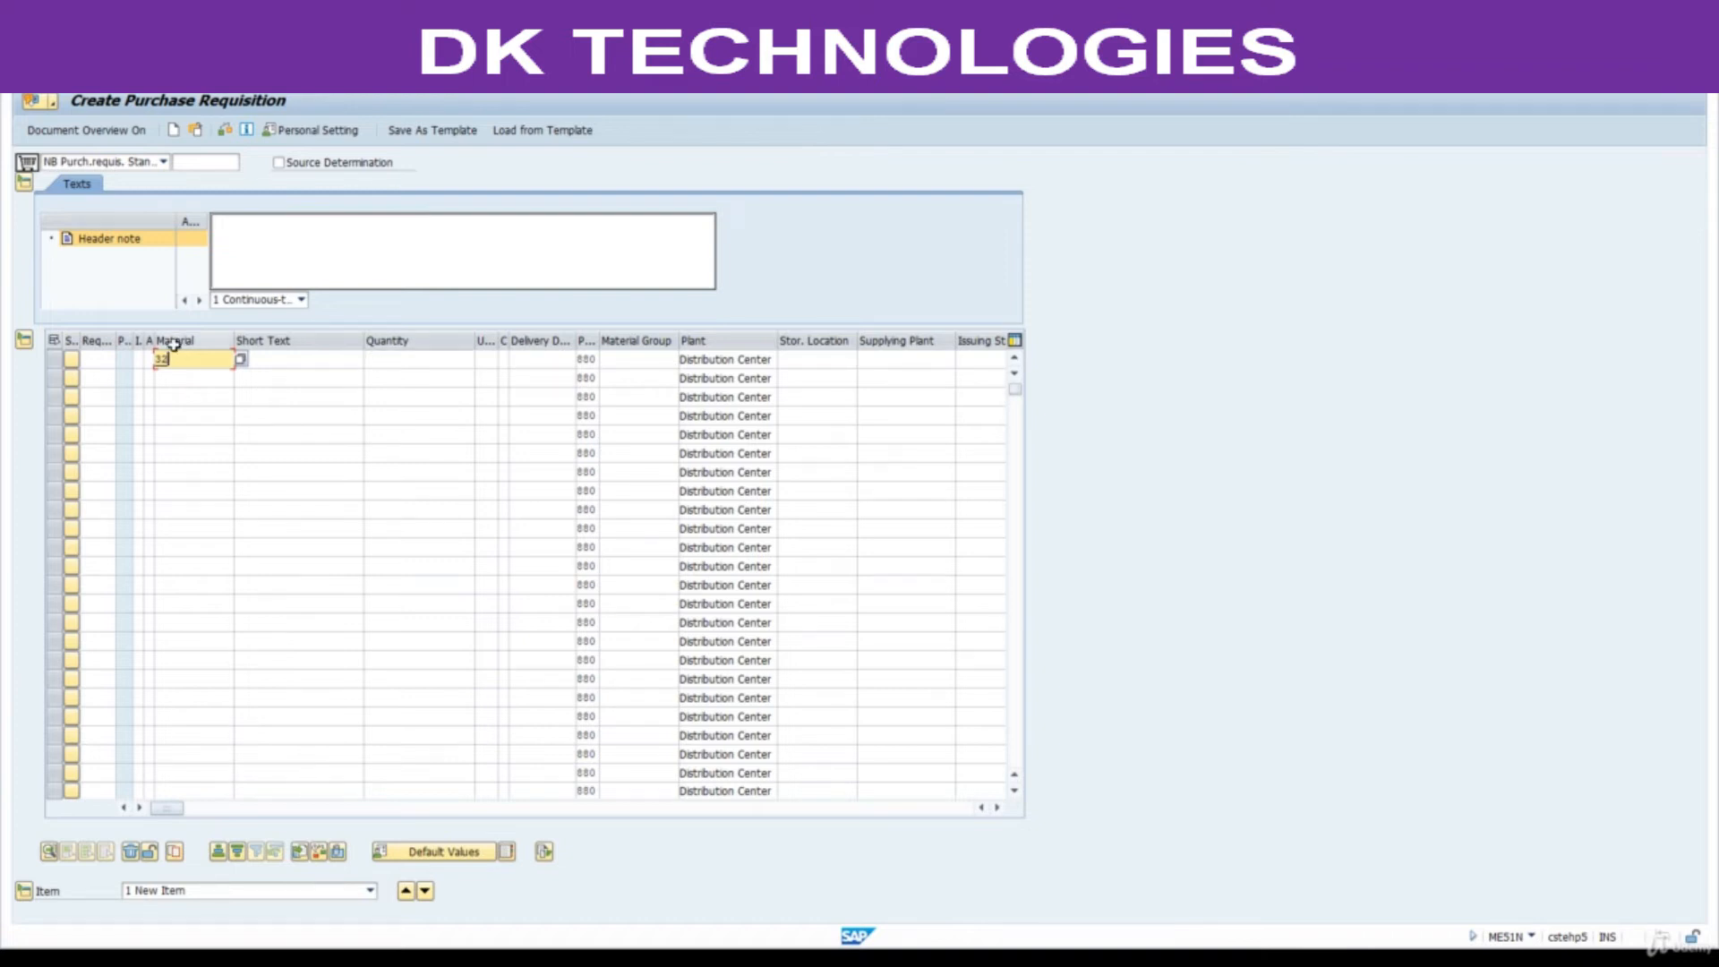
left_click_drag(155, 339, 212, 340)
left_click(159, 360)
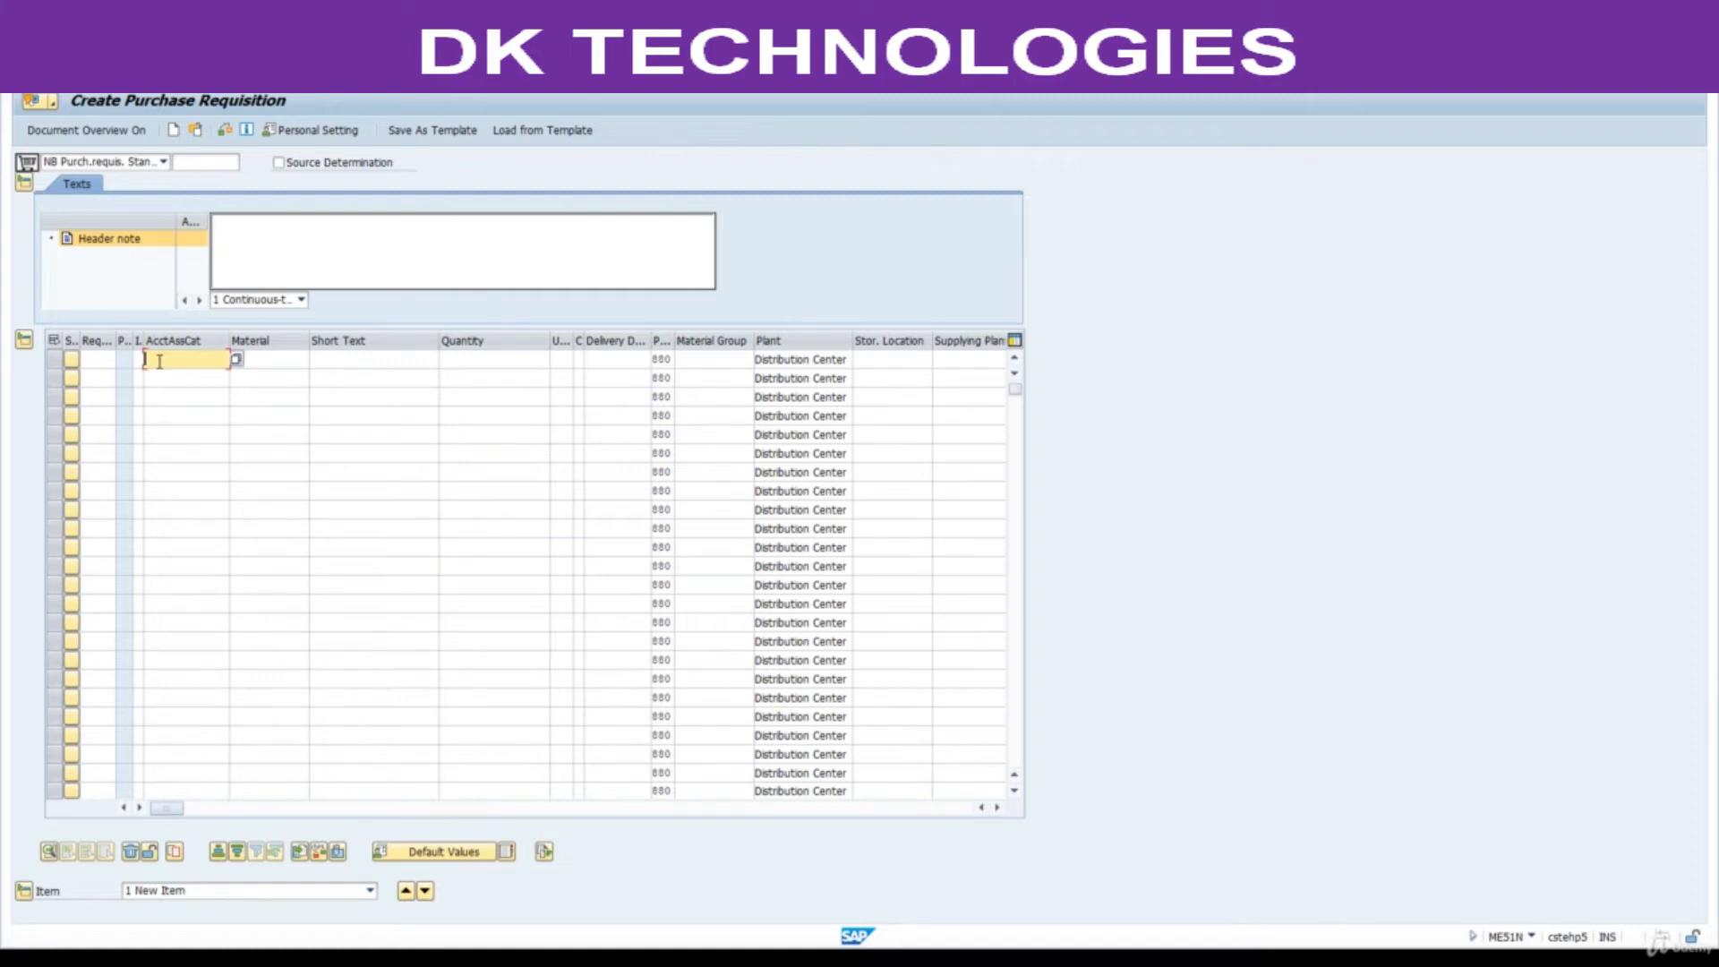
key("F4")
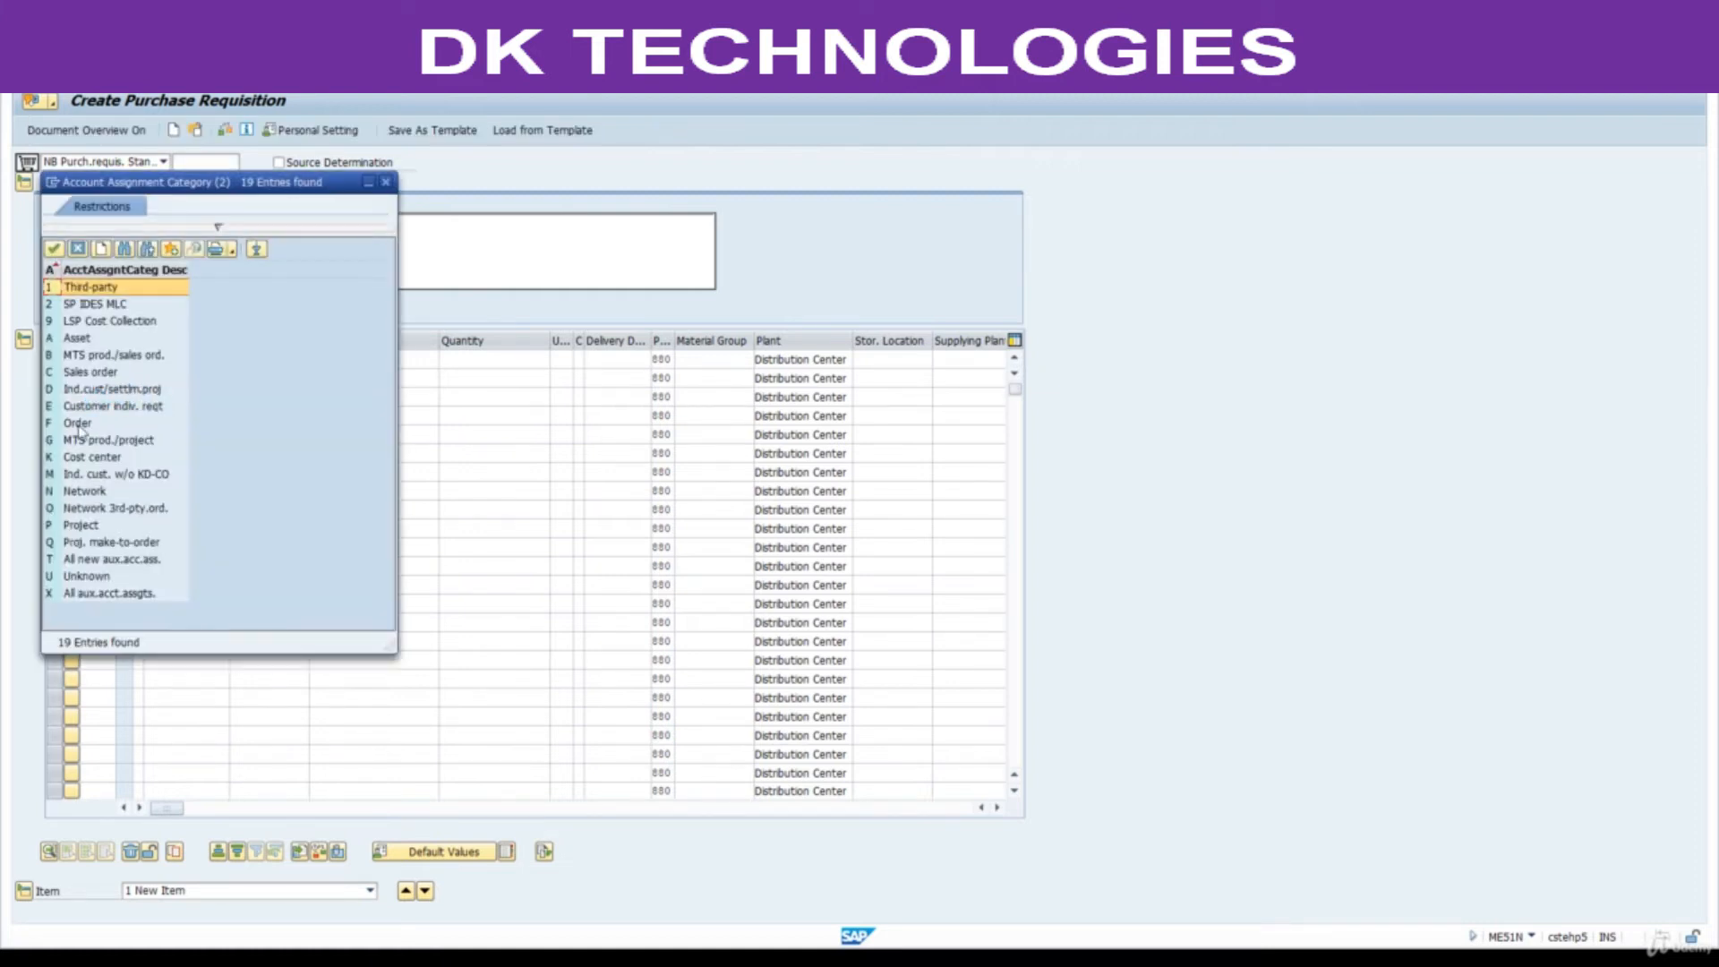
double_click(90, 457)
- Set the quantity of the material 32 line to 100
left_click(360, 360)
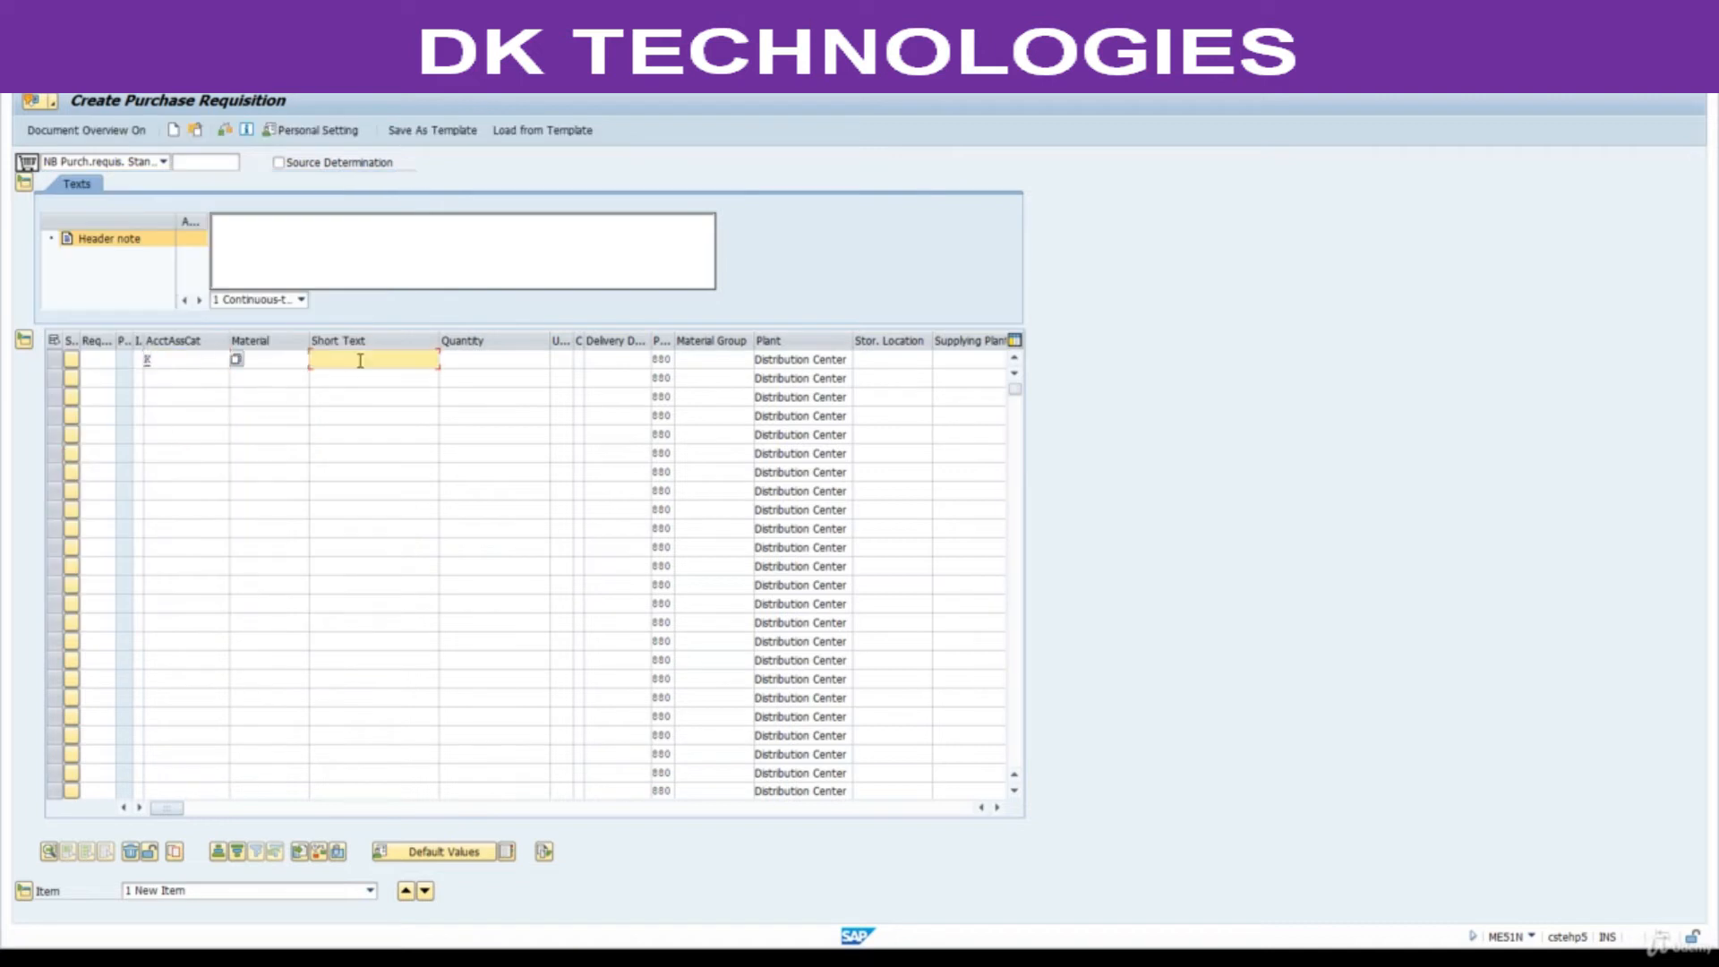
left_click(488, 356)
type("10")
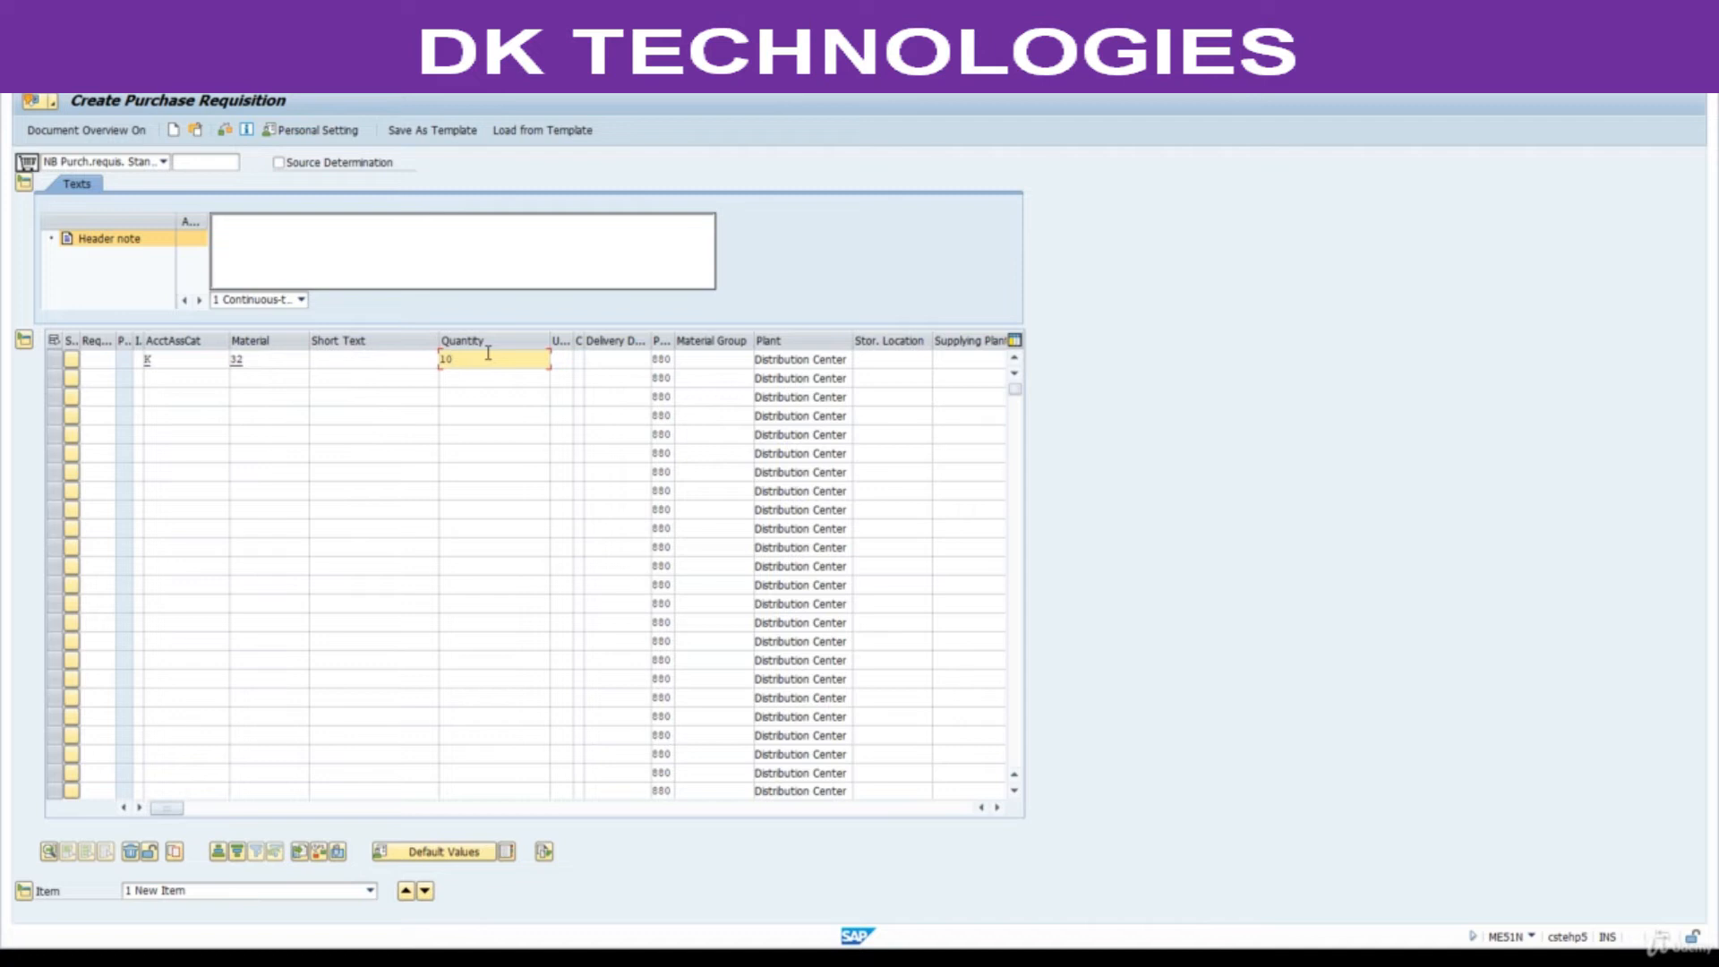
key("BackSpace")
type("3")
key("Return")
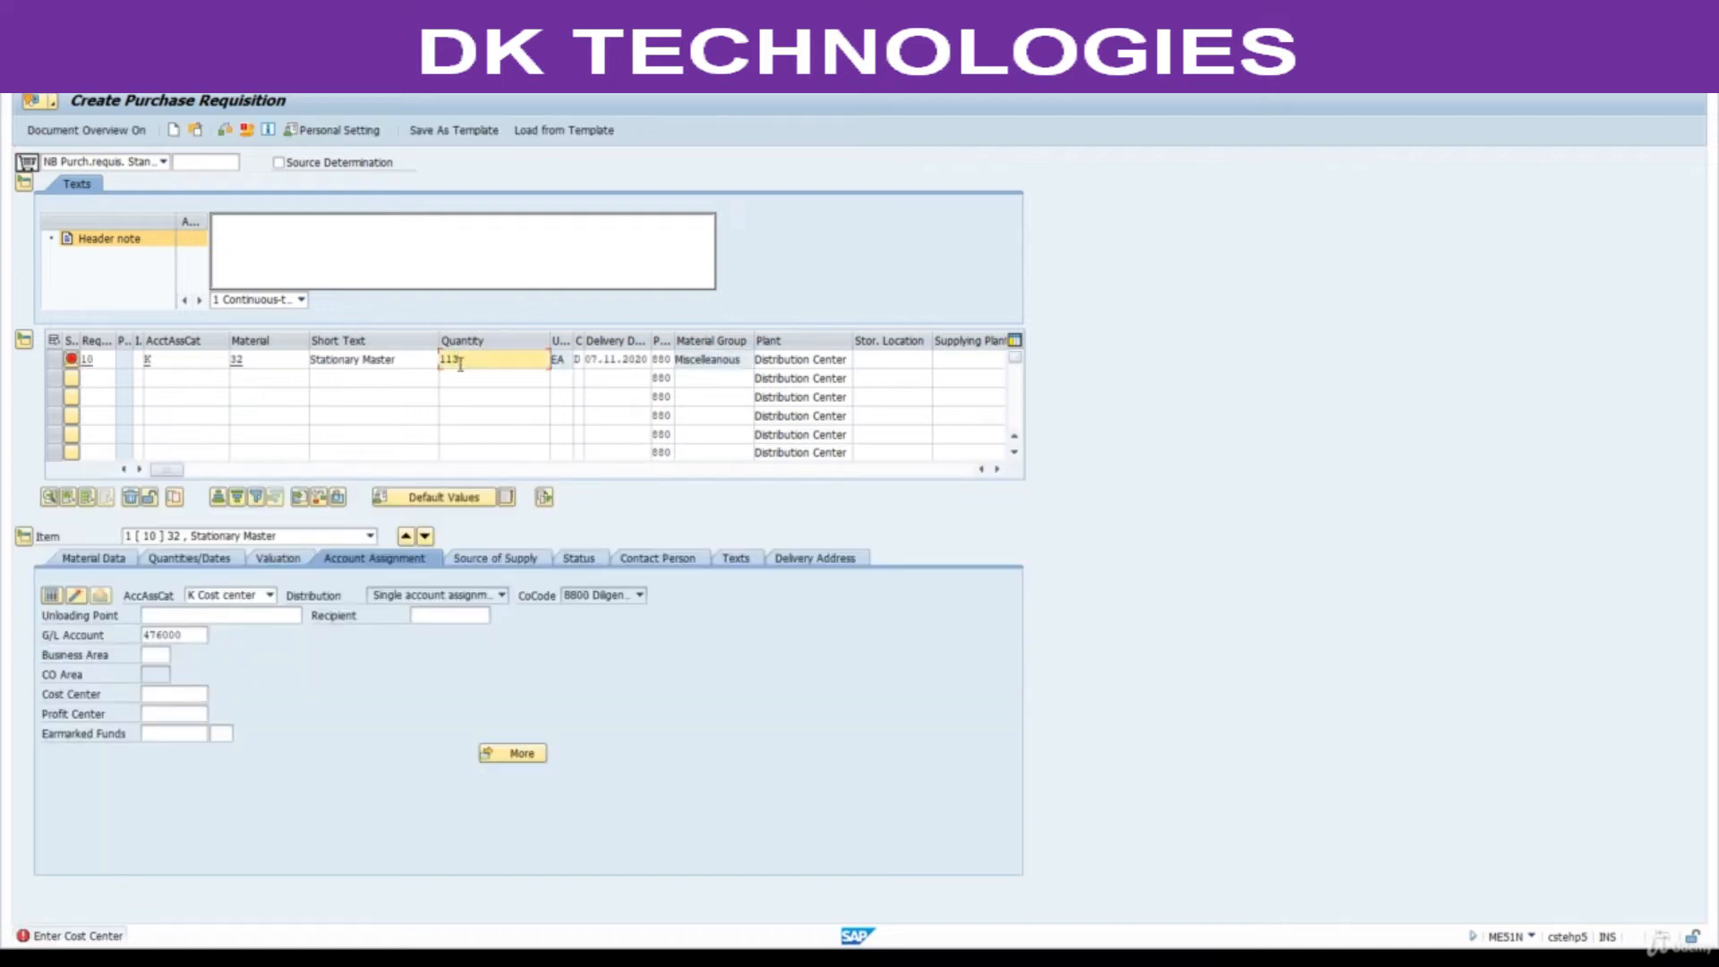
type("1")
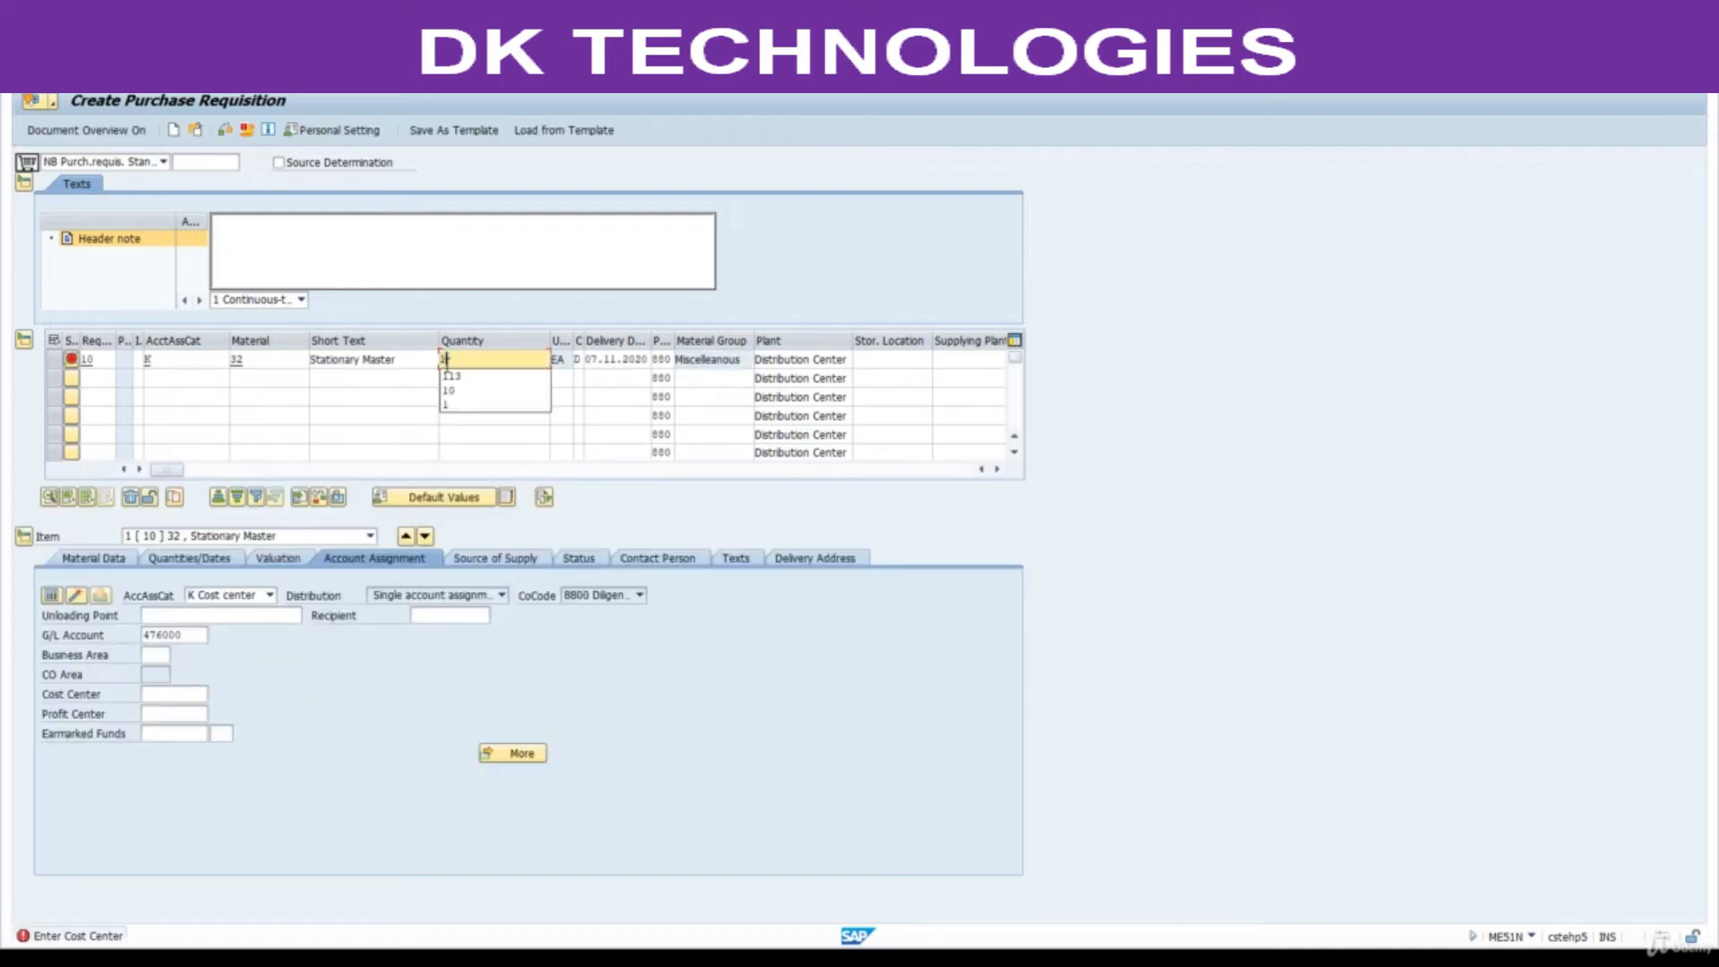
type("5")
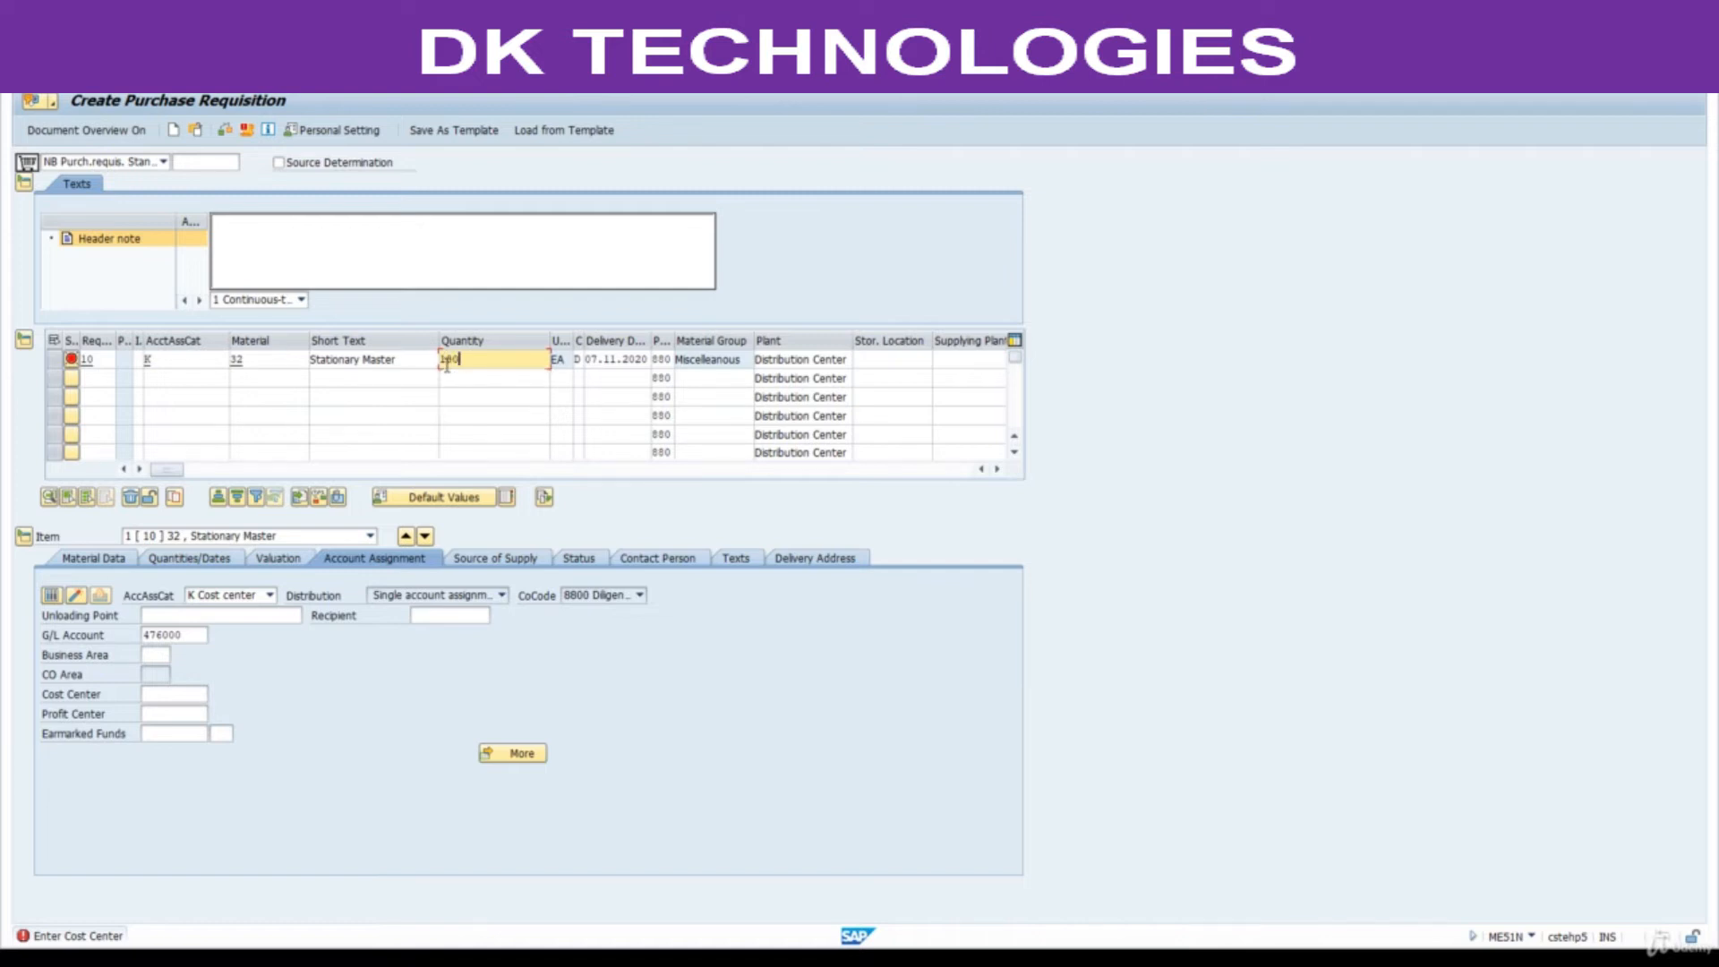
type("0")
key("Return")
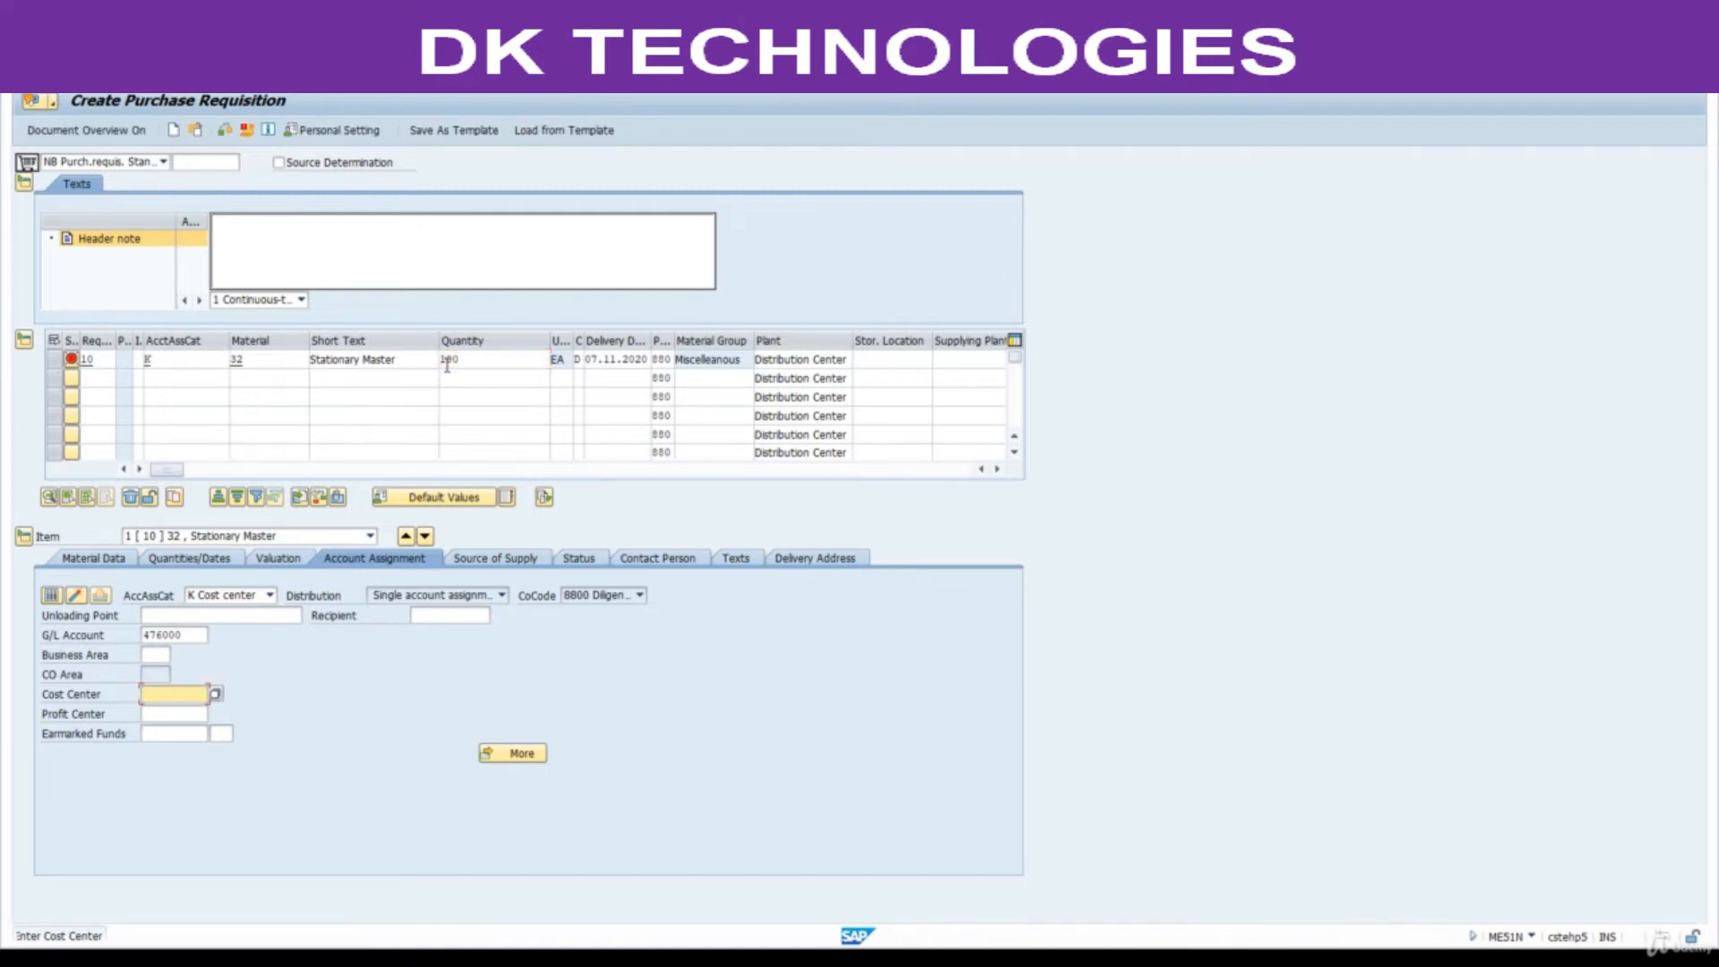
- Replace the item's G/L account with 405200, copied from the Stationary Expenses entry in the Consumables sheet
left_click_drag(195, 636, 110, 647)
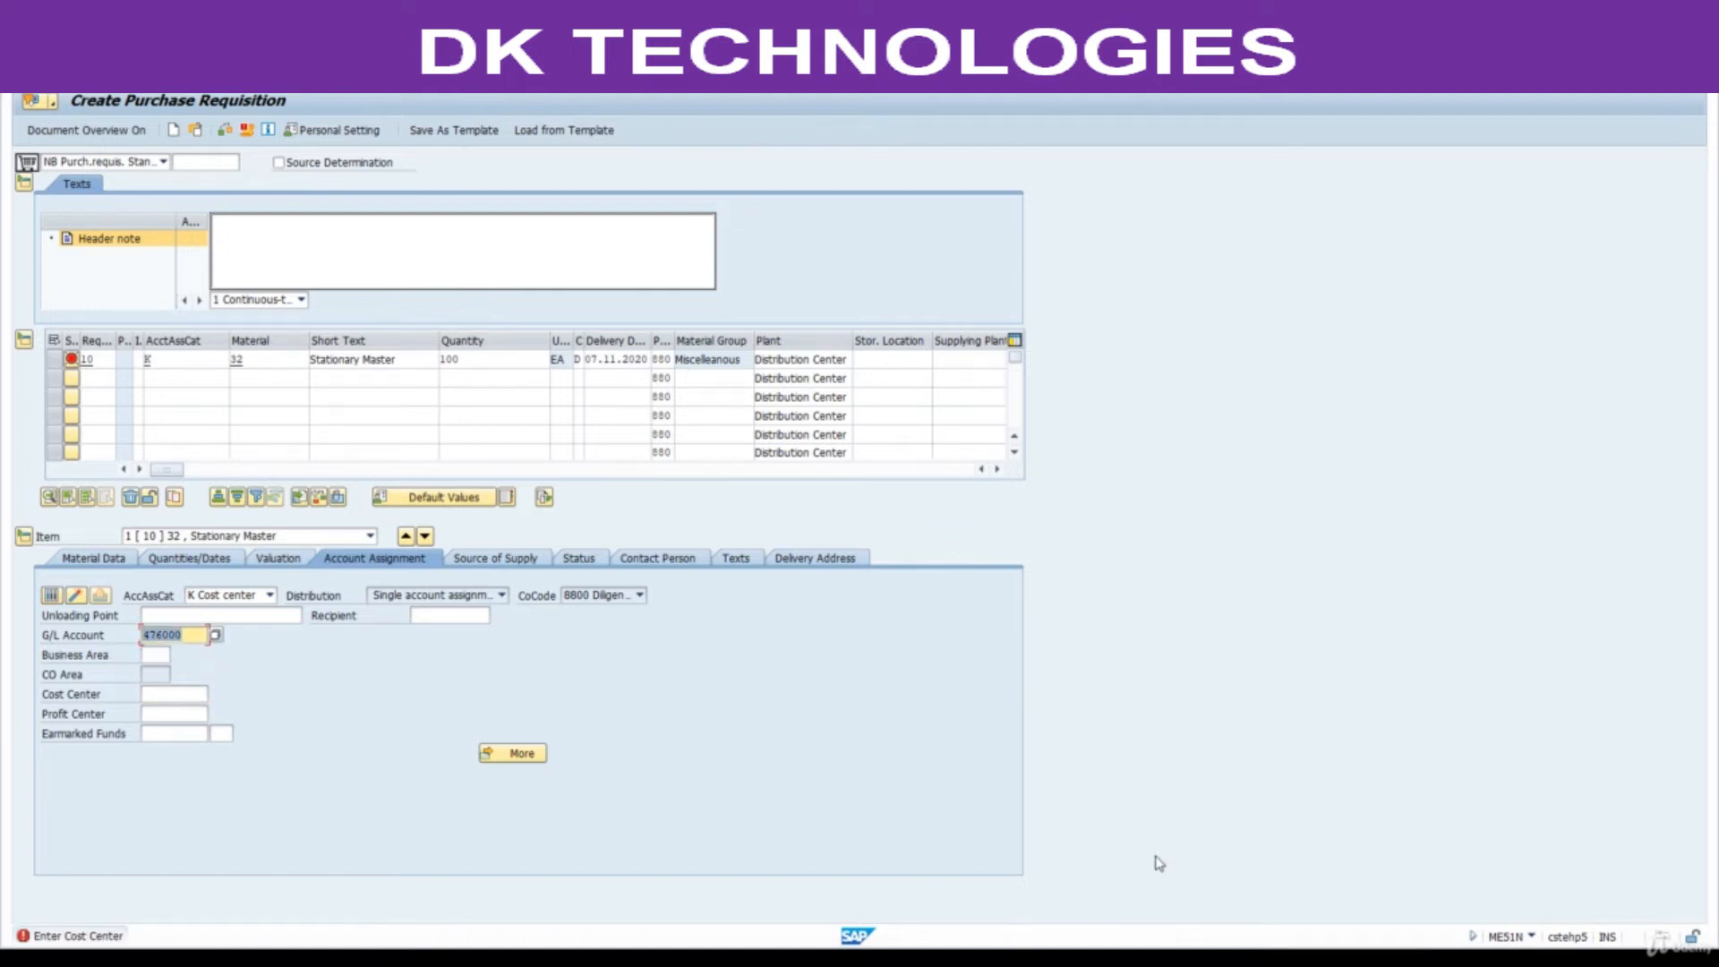
key("alt+Tab")
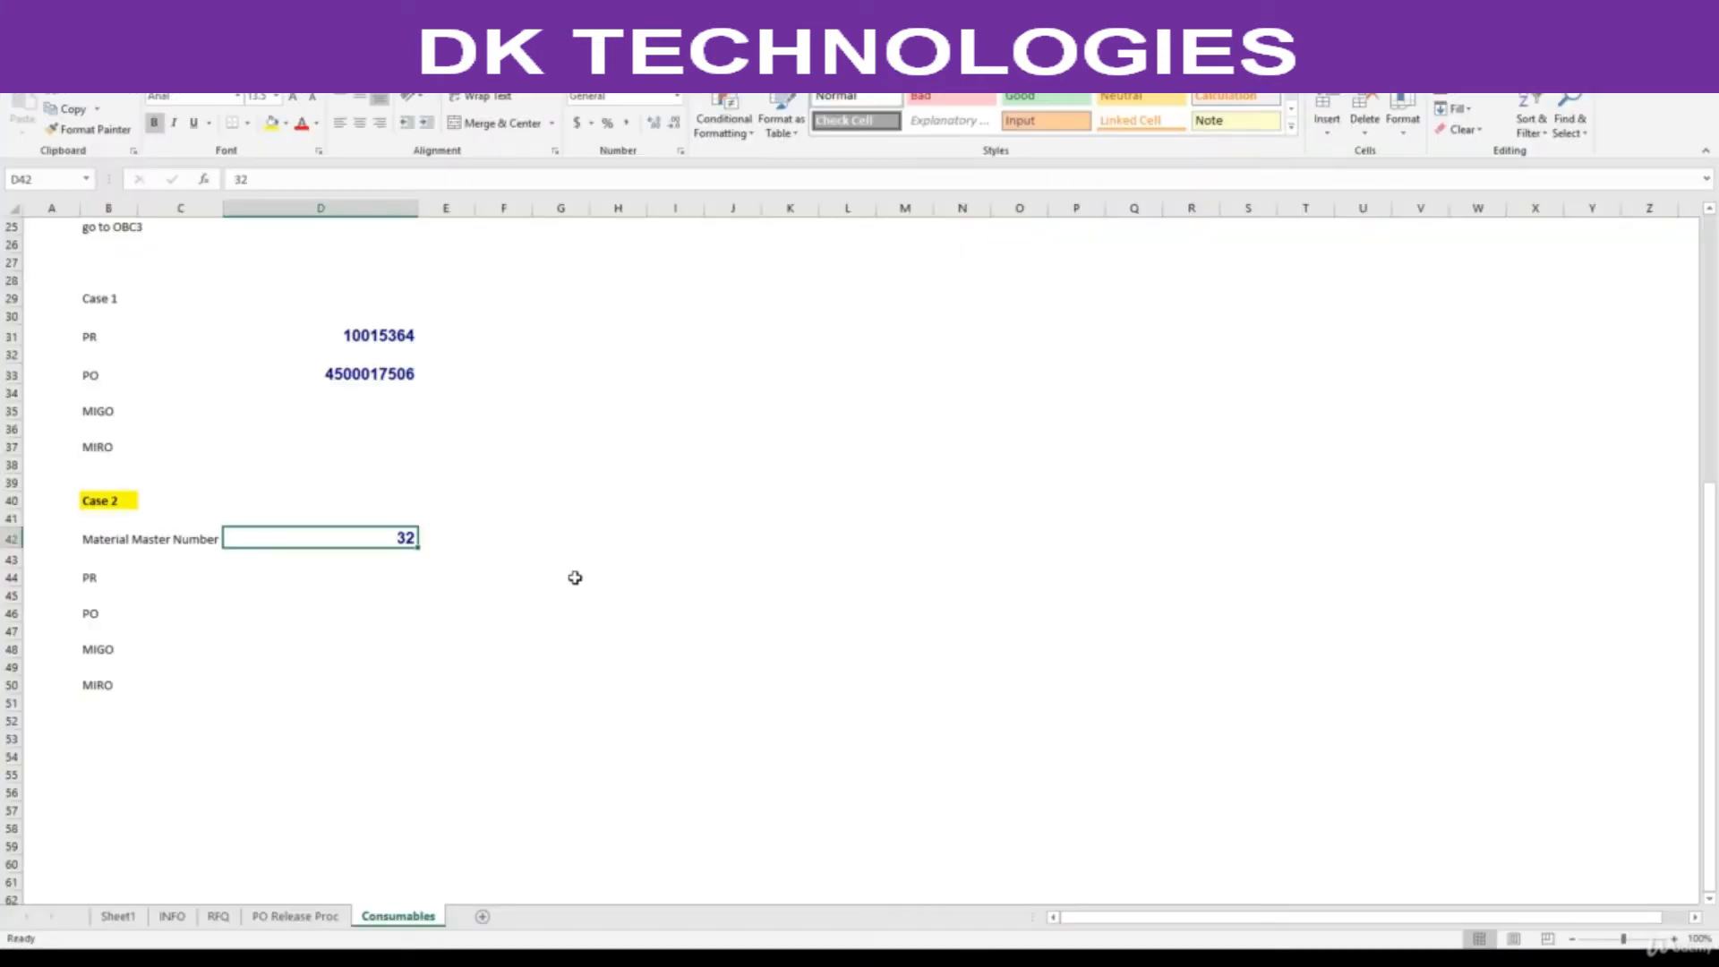
scroll(442, 499, "up", 2)
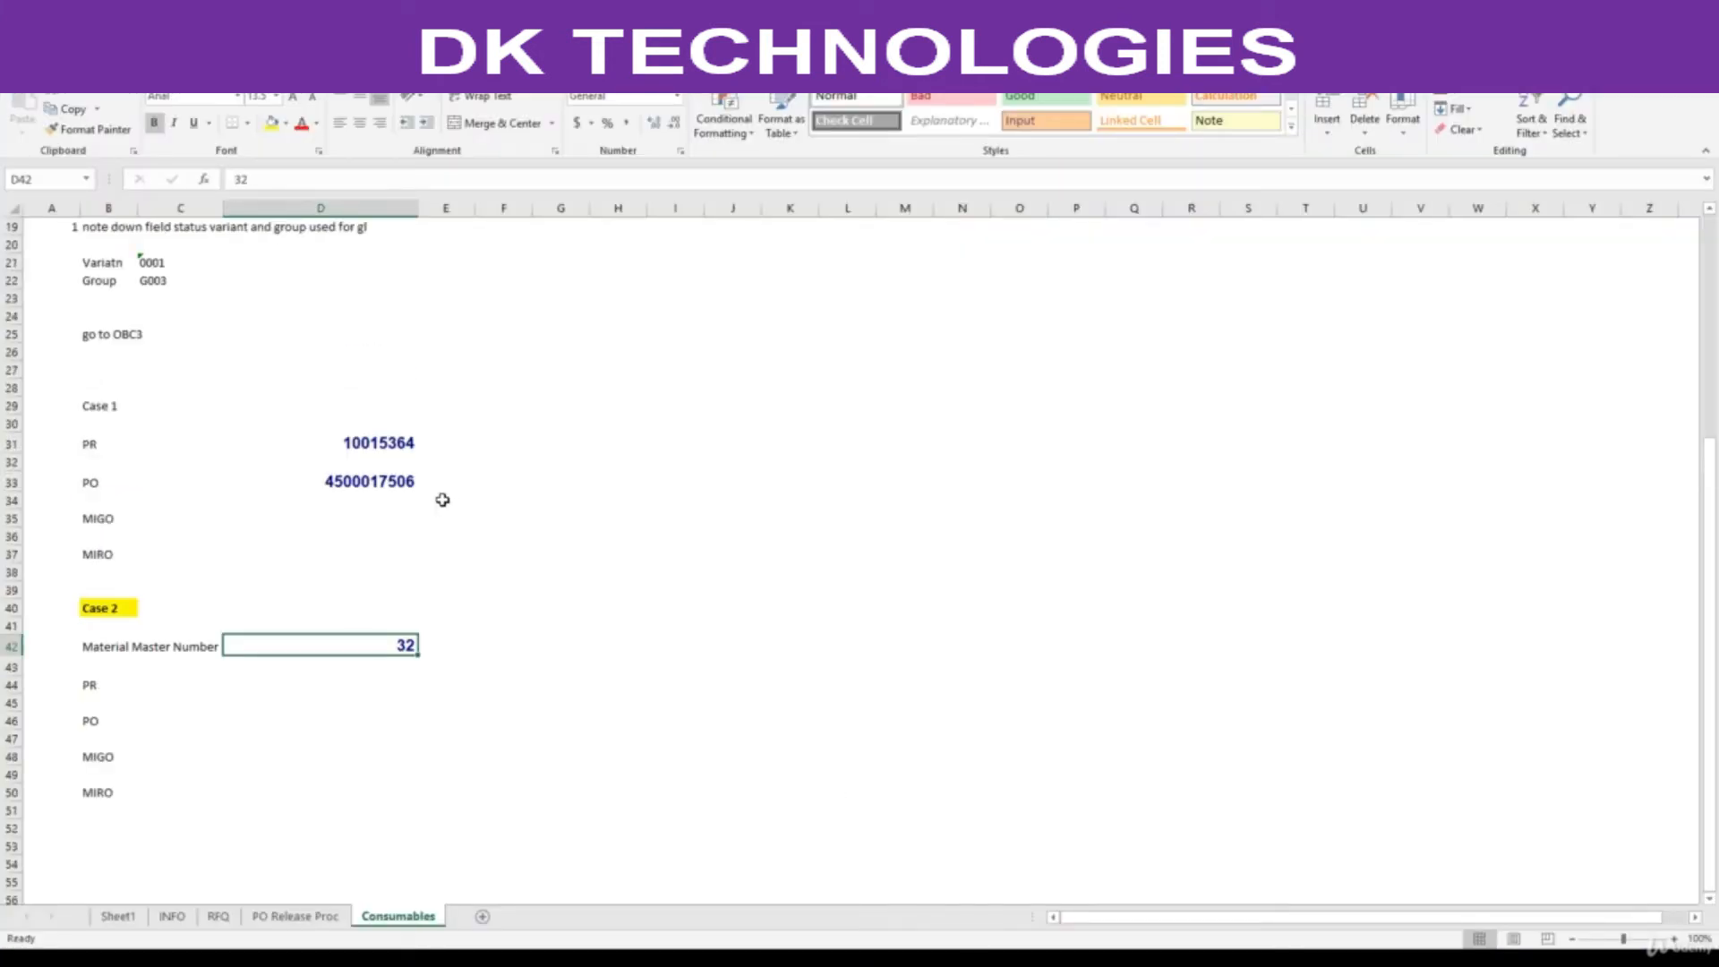
scroll(443, 500, "up", 6)
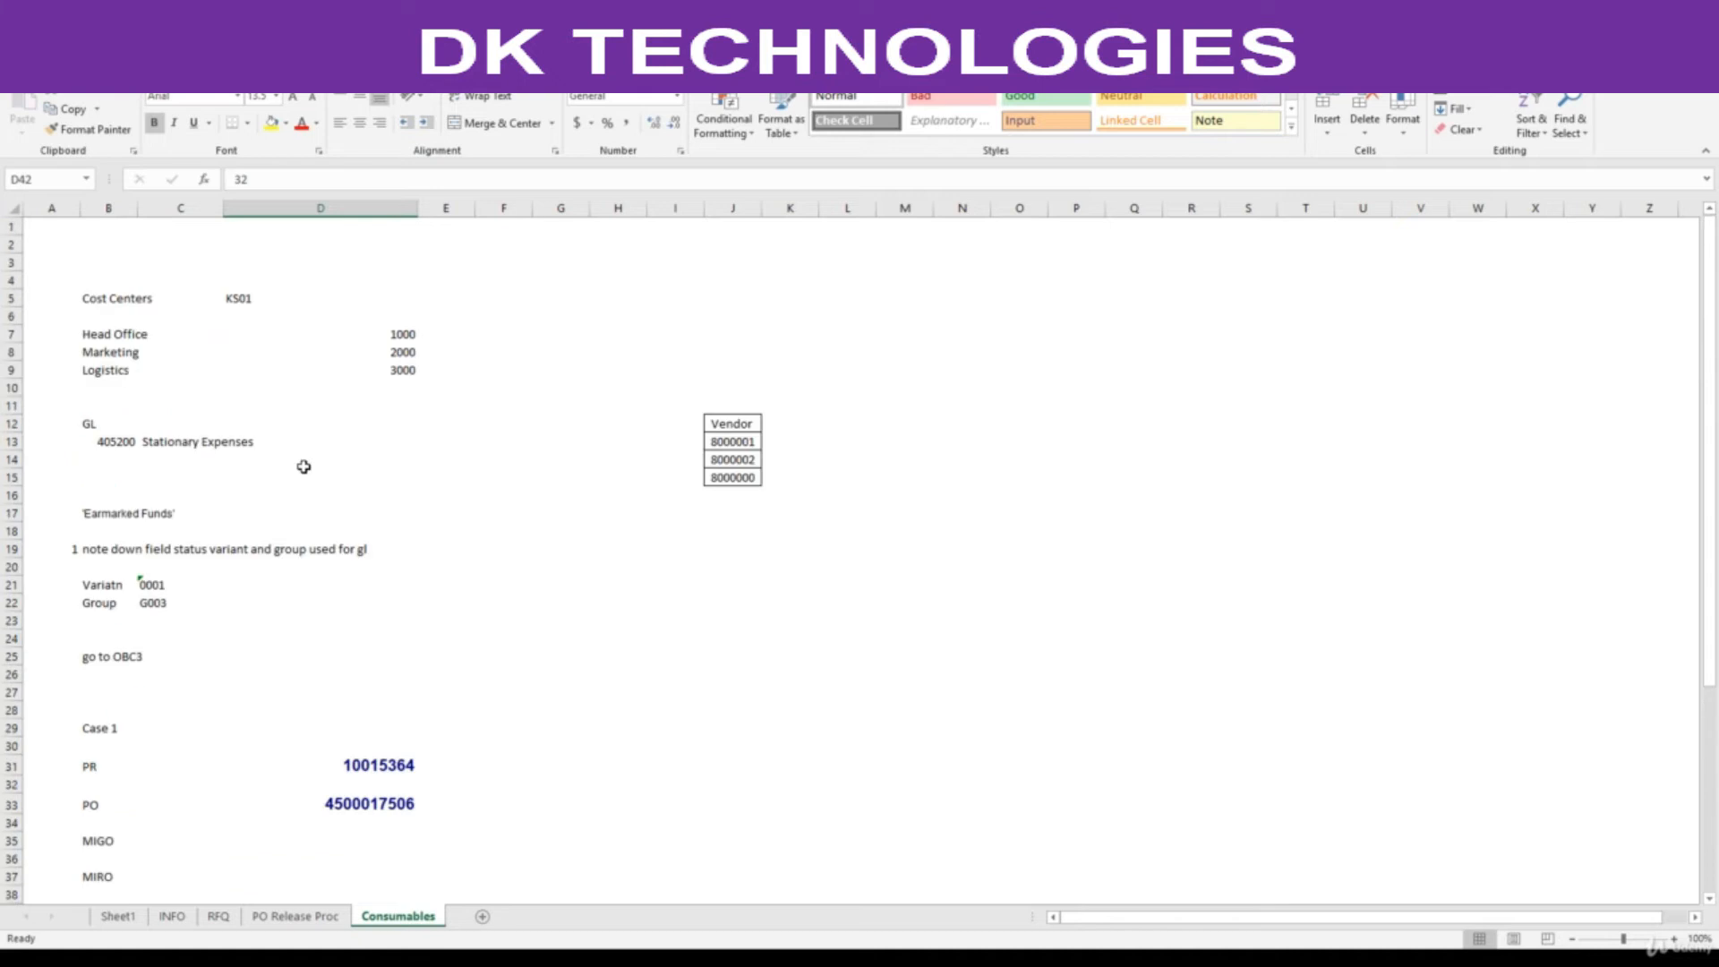
left_click(124, 448)
key("ctrl+c")
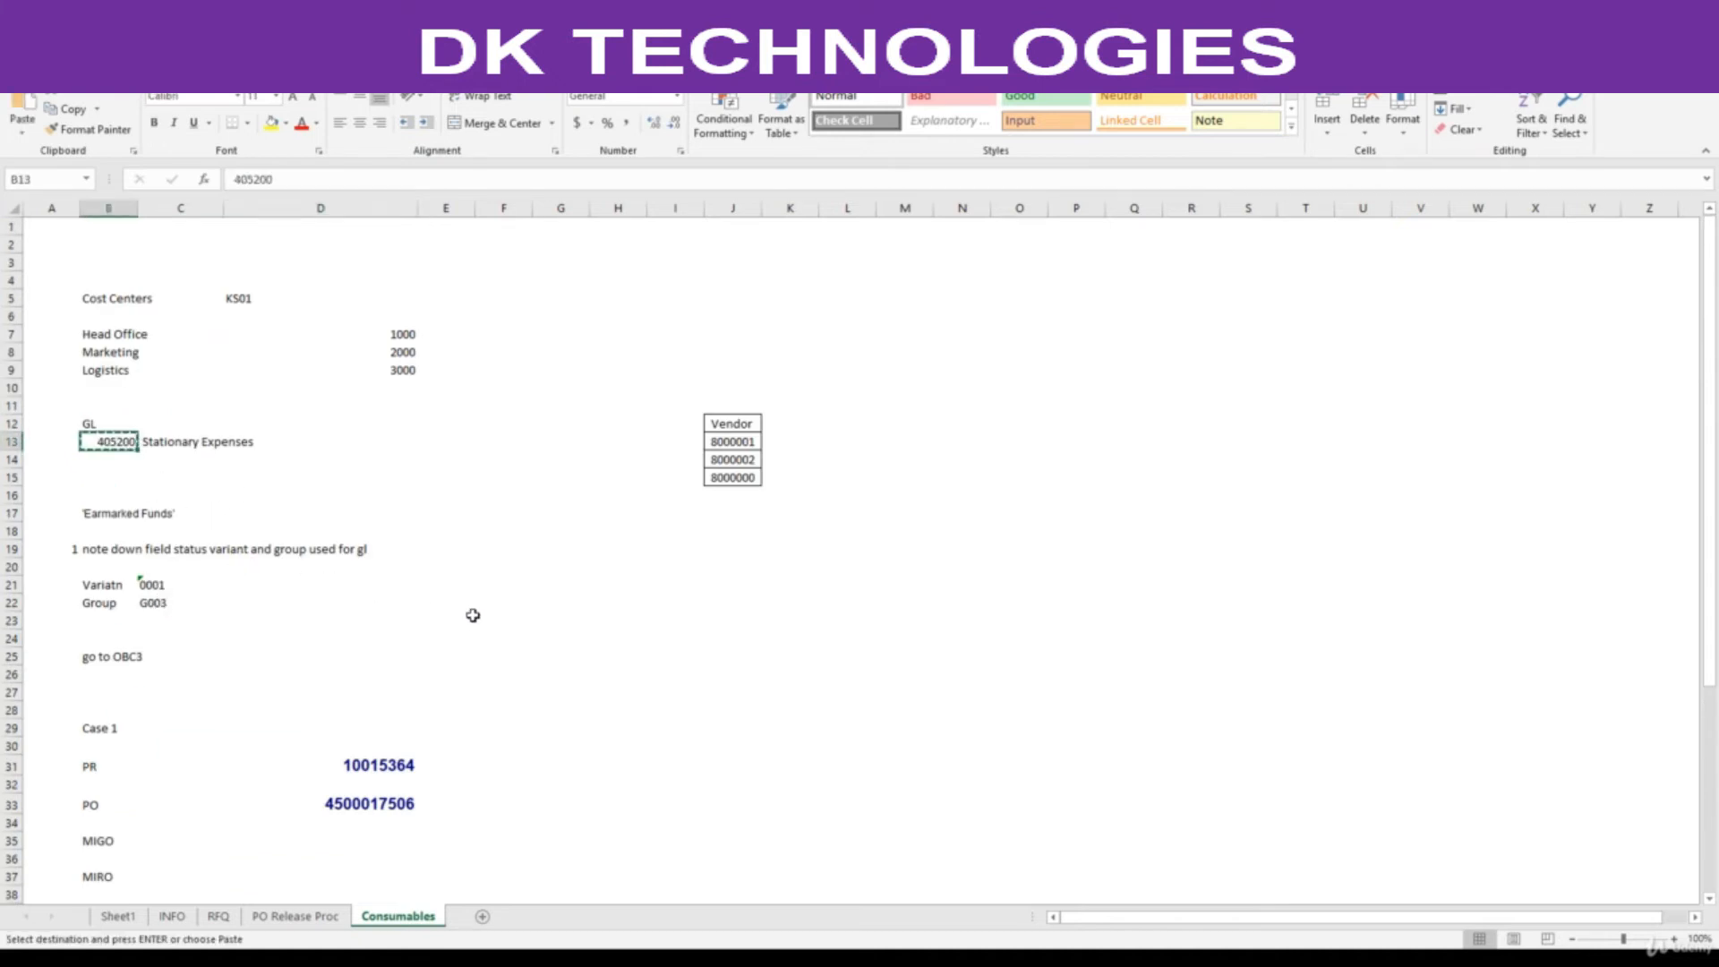
key("alt+Tab")
double_click(202, 635)
key("ctrl+v")
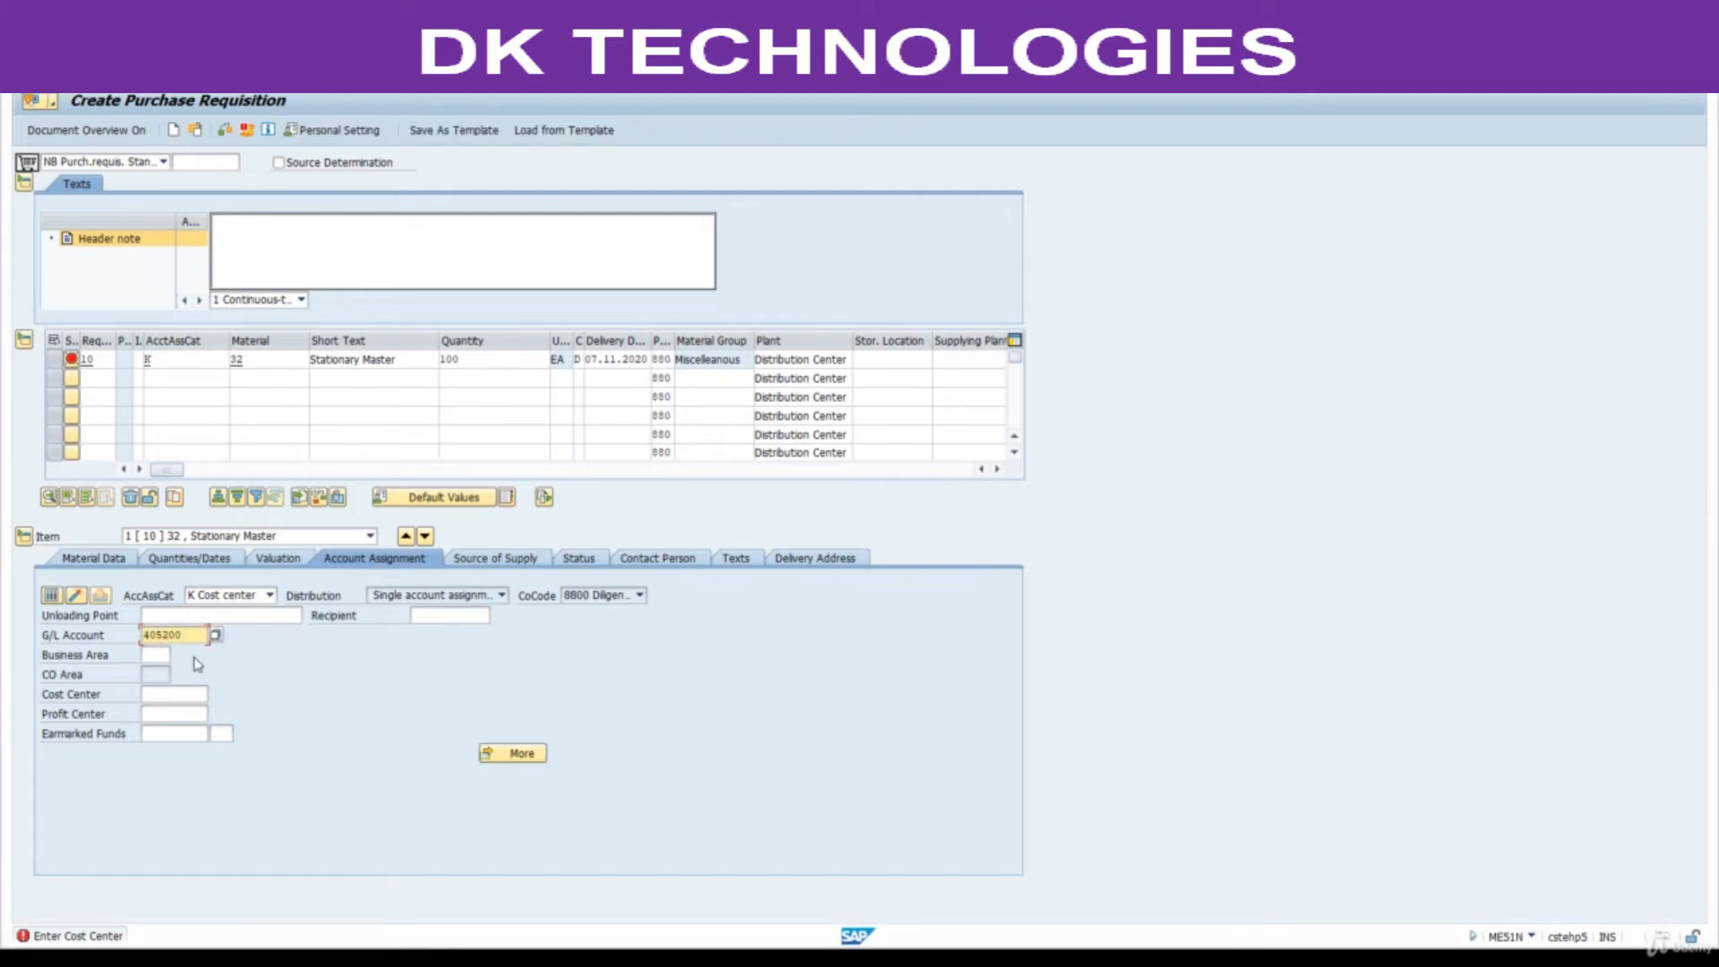
- Assign the requisition item to cost center 1000
left_click(160, 695)
type("1000")
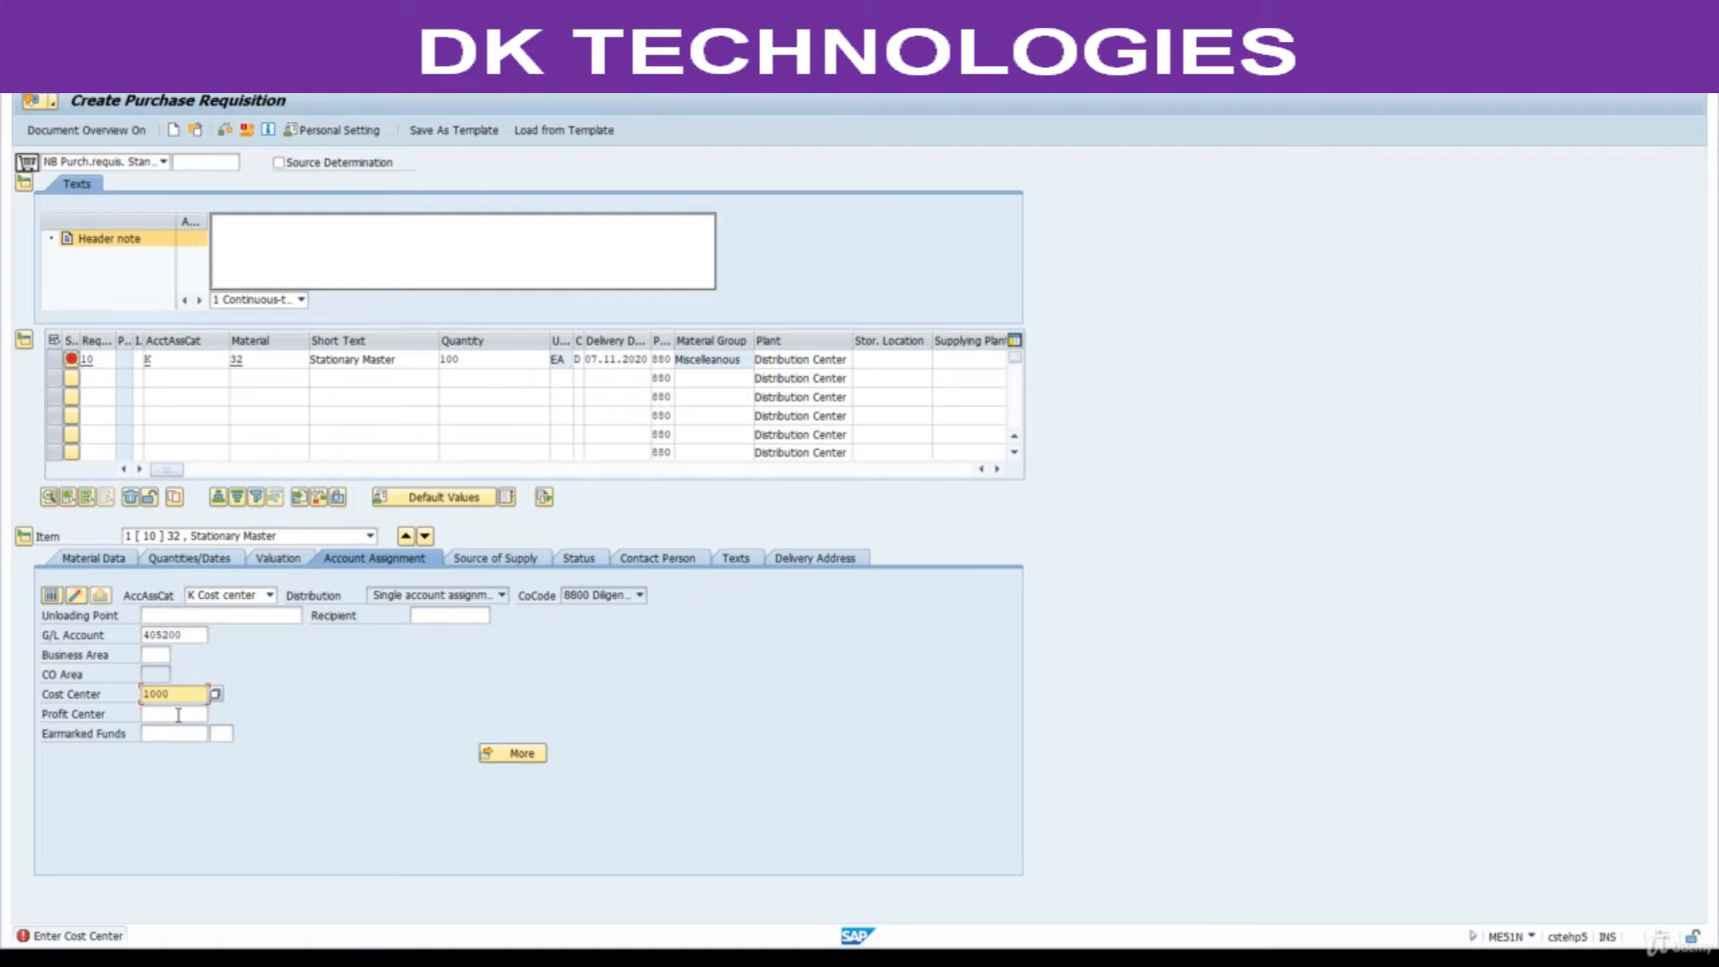
key("Return")
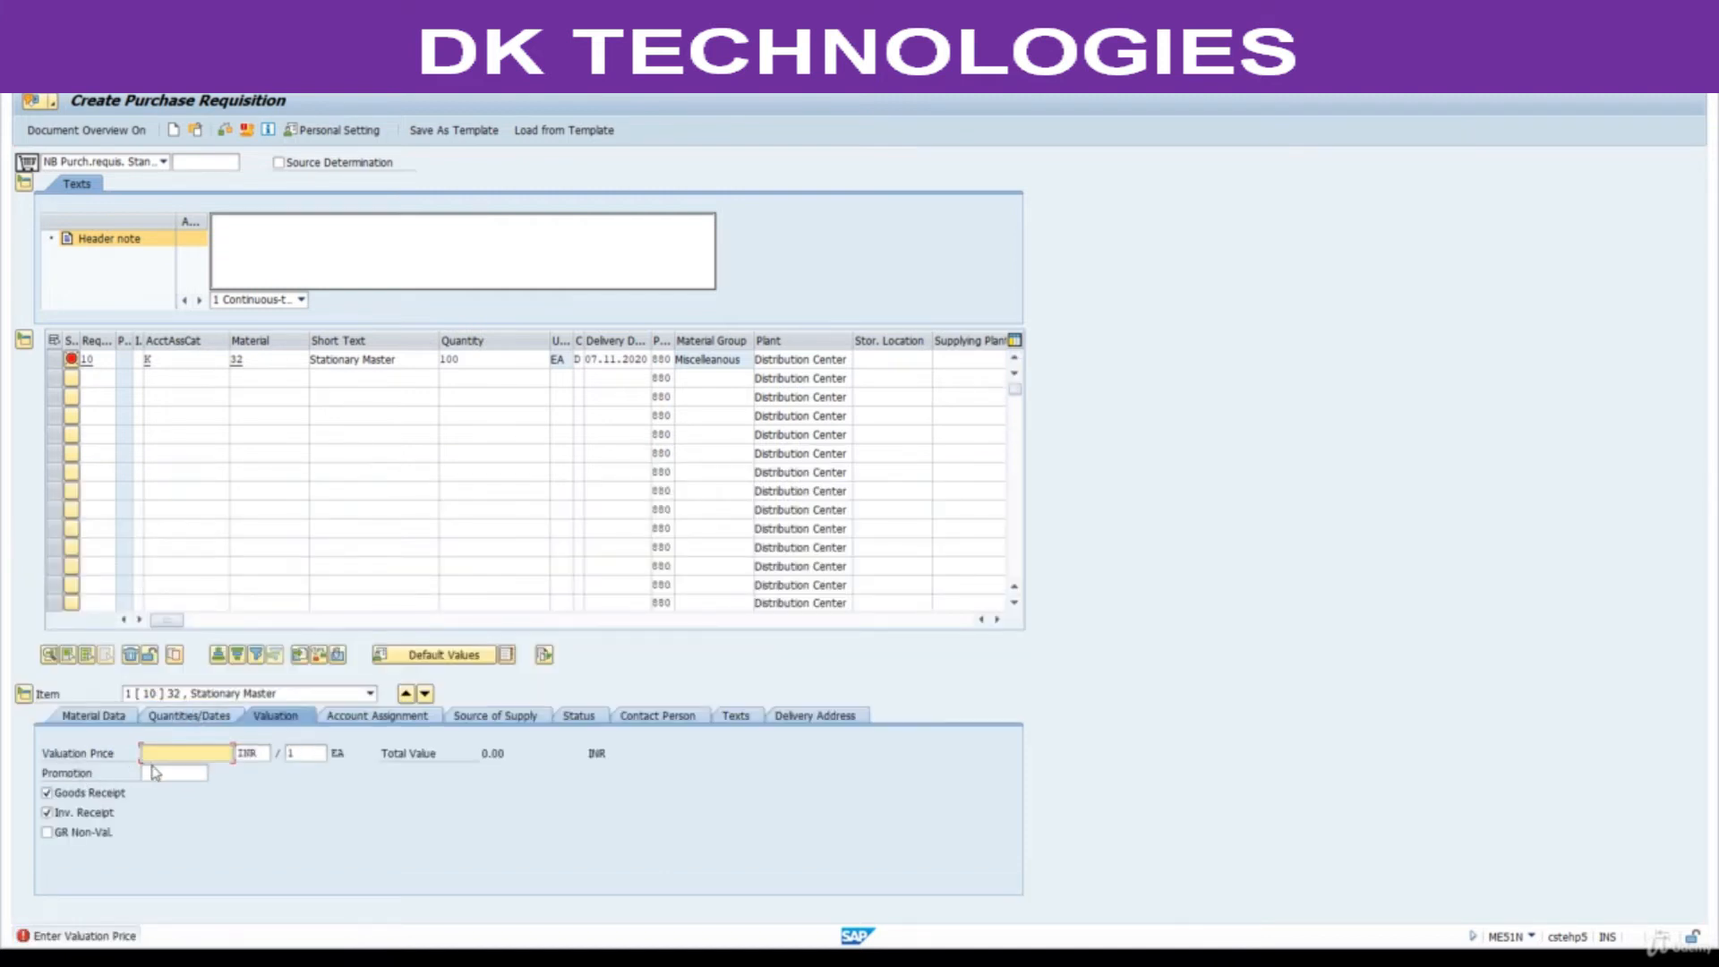
- Set the item's valuation price to 11.00 INR per EA
left_click_drag(488, 359, 422, 356)
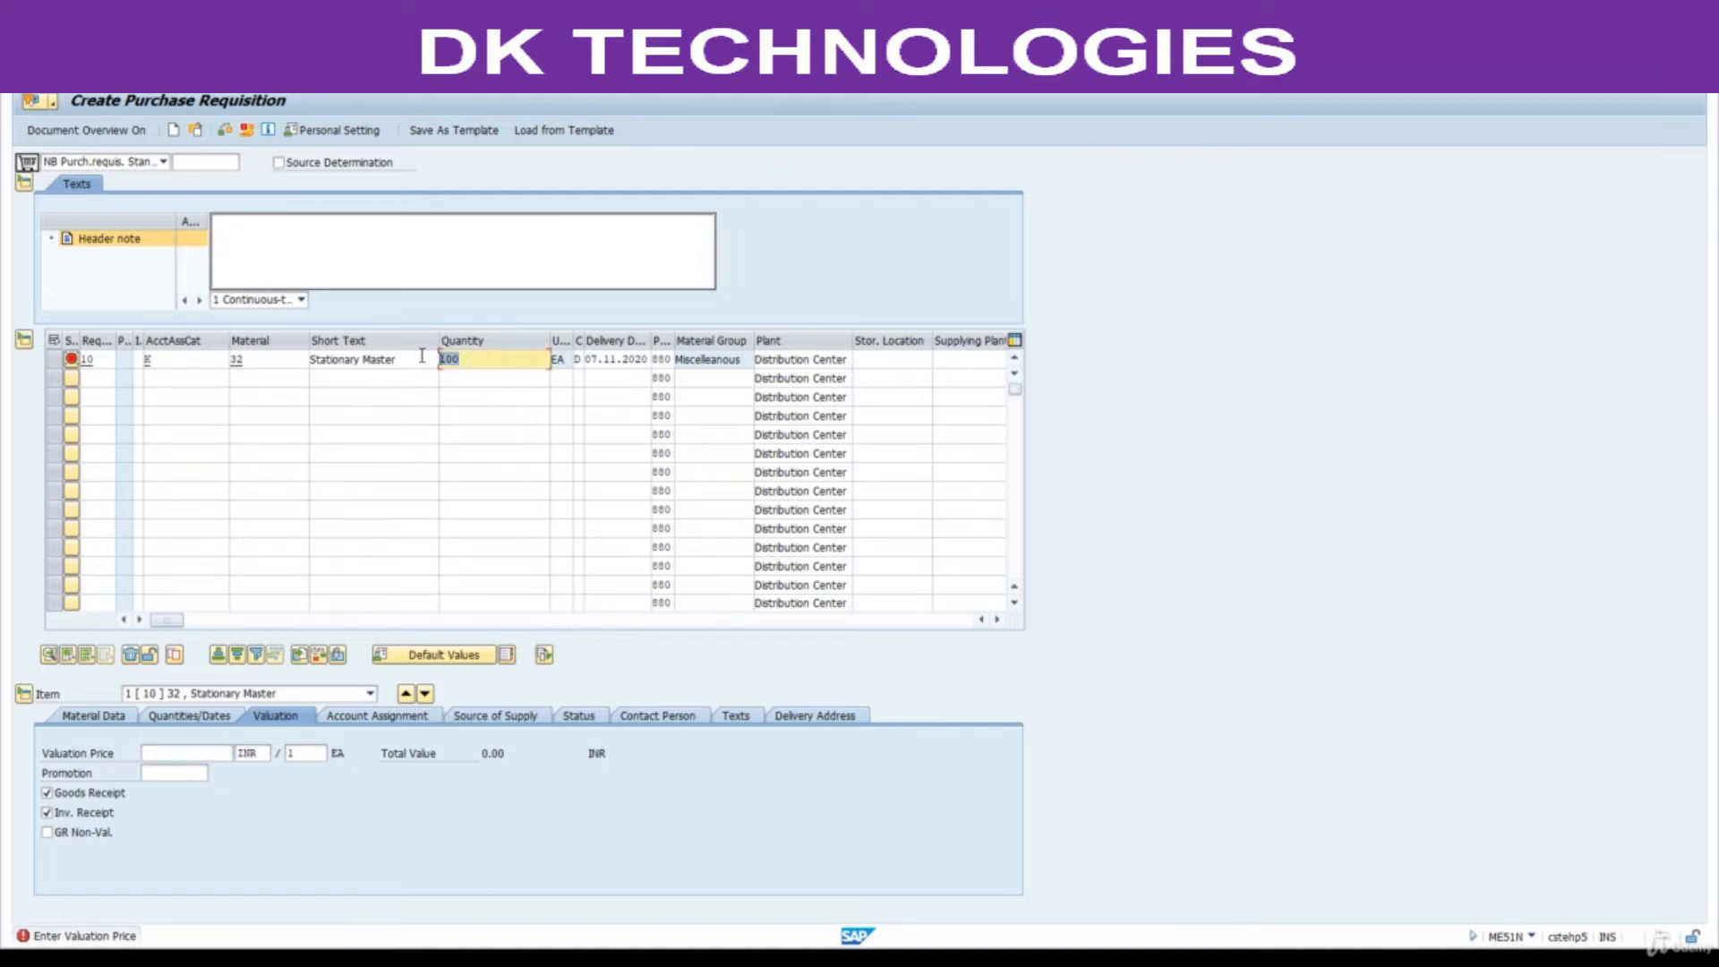
left_click(199, 759)
key("Return")
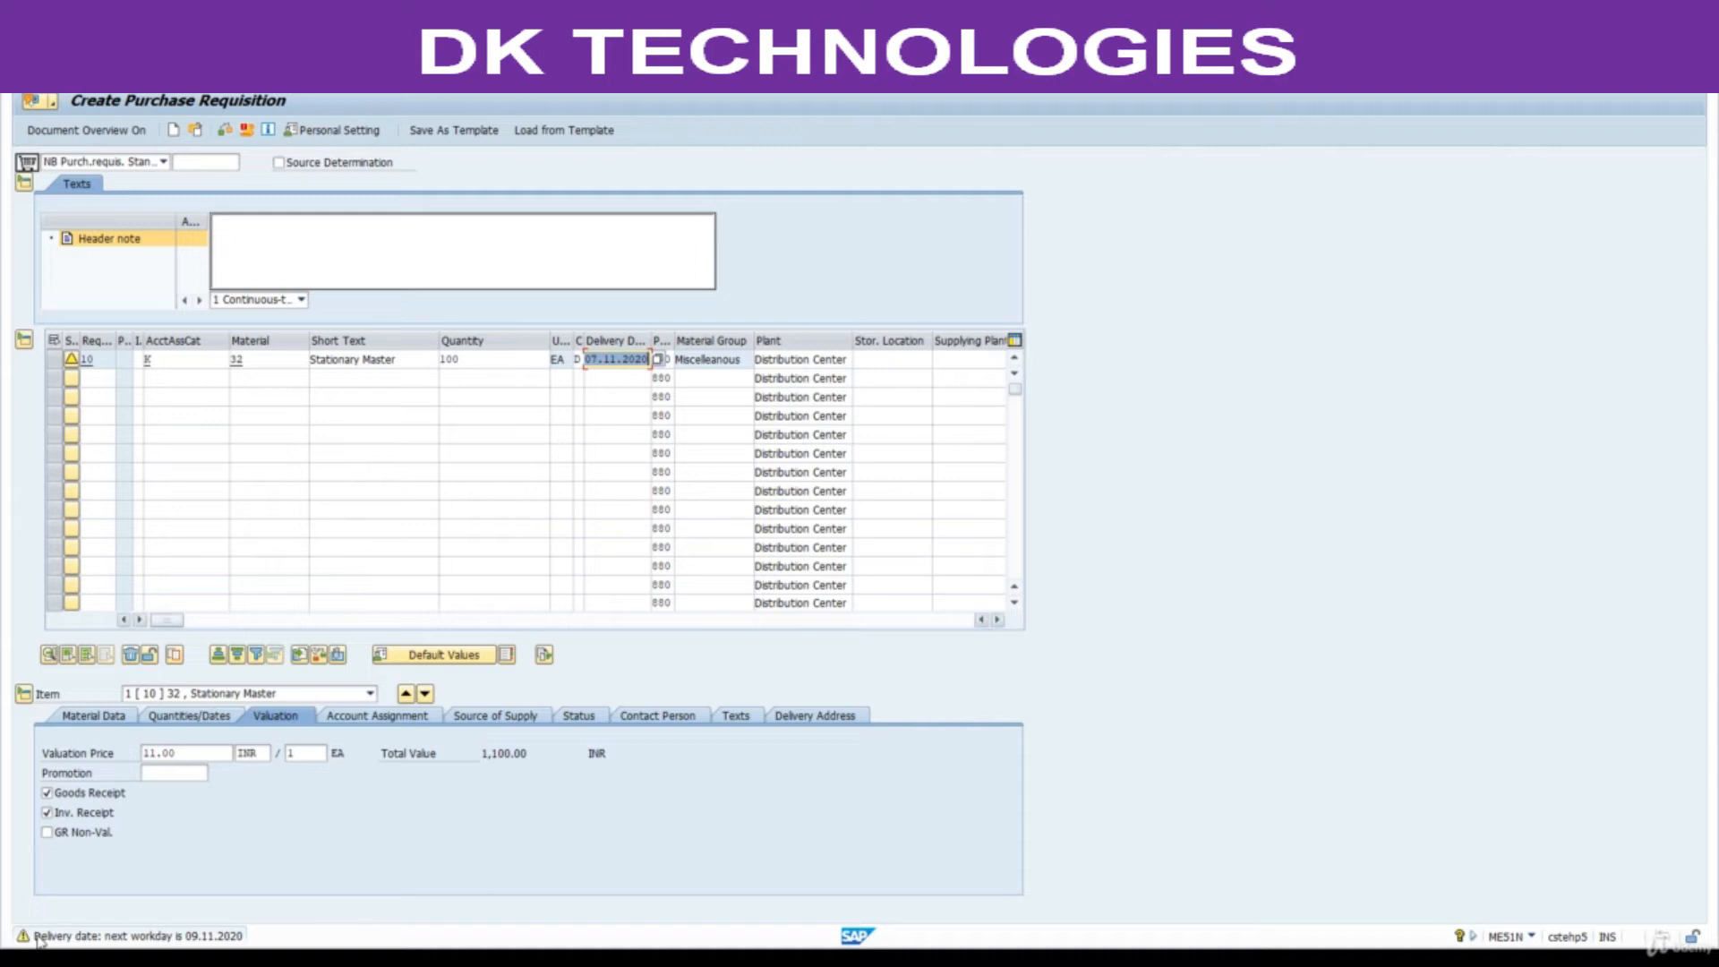
- Change the item's delivery date to 09.11.2020
left_click(596, 360)
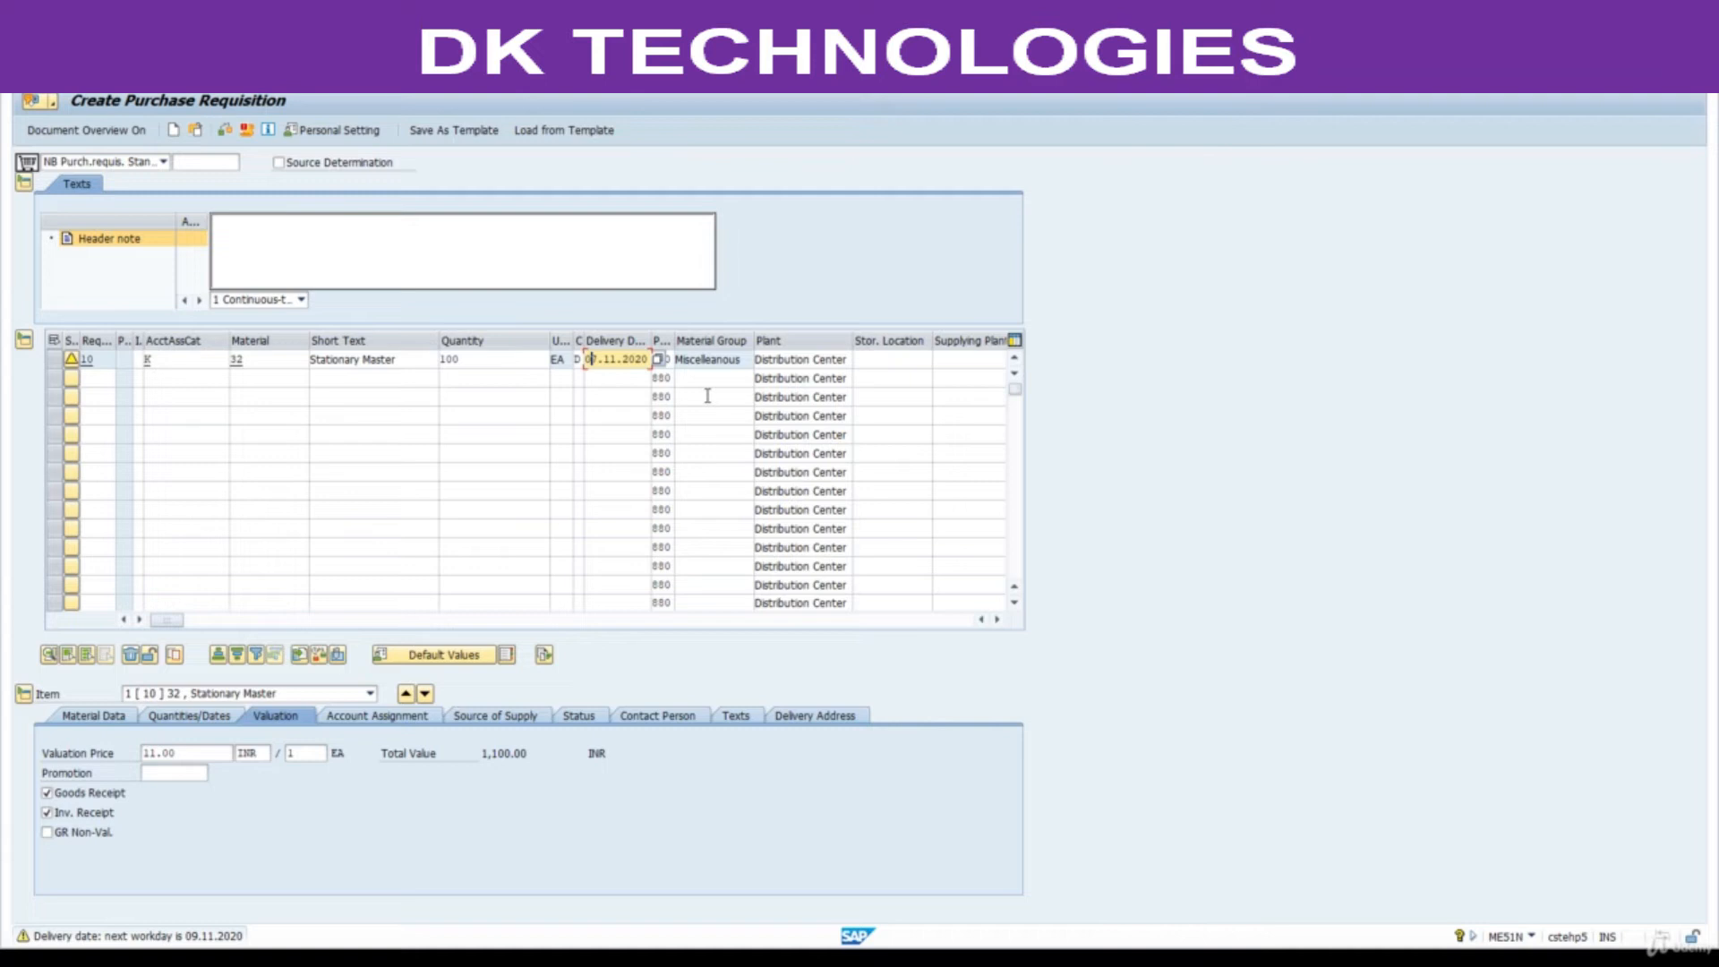
key("BackSpace")
key("BackSpace")
type("09")
key("Return")
- Check the purchase requisition for errors, look at the item's processing status and save the requisition
left_click(224, 133)
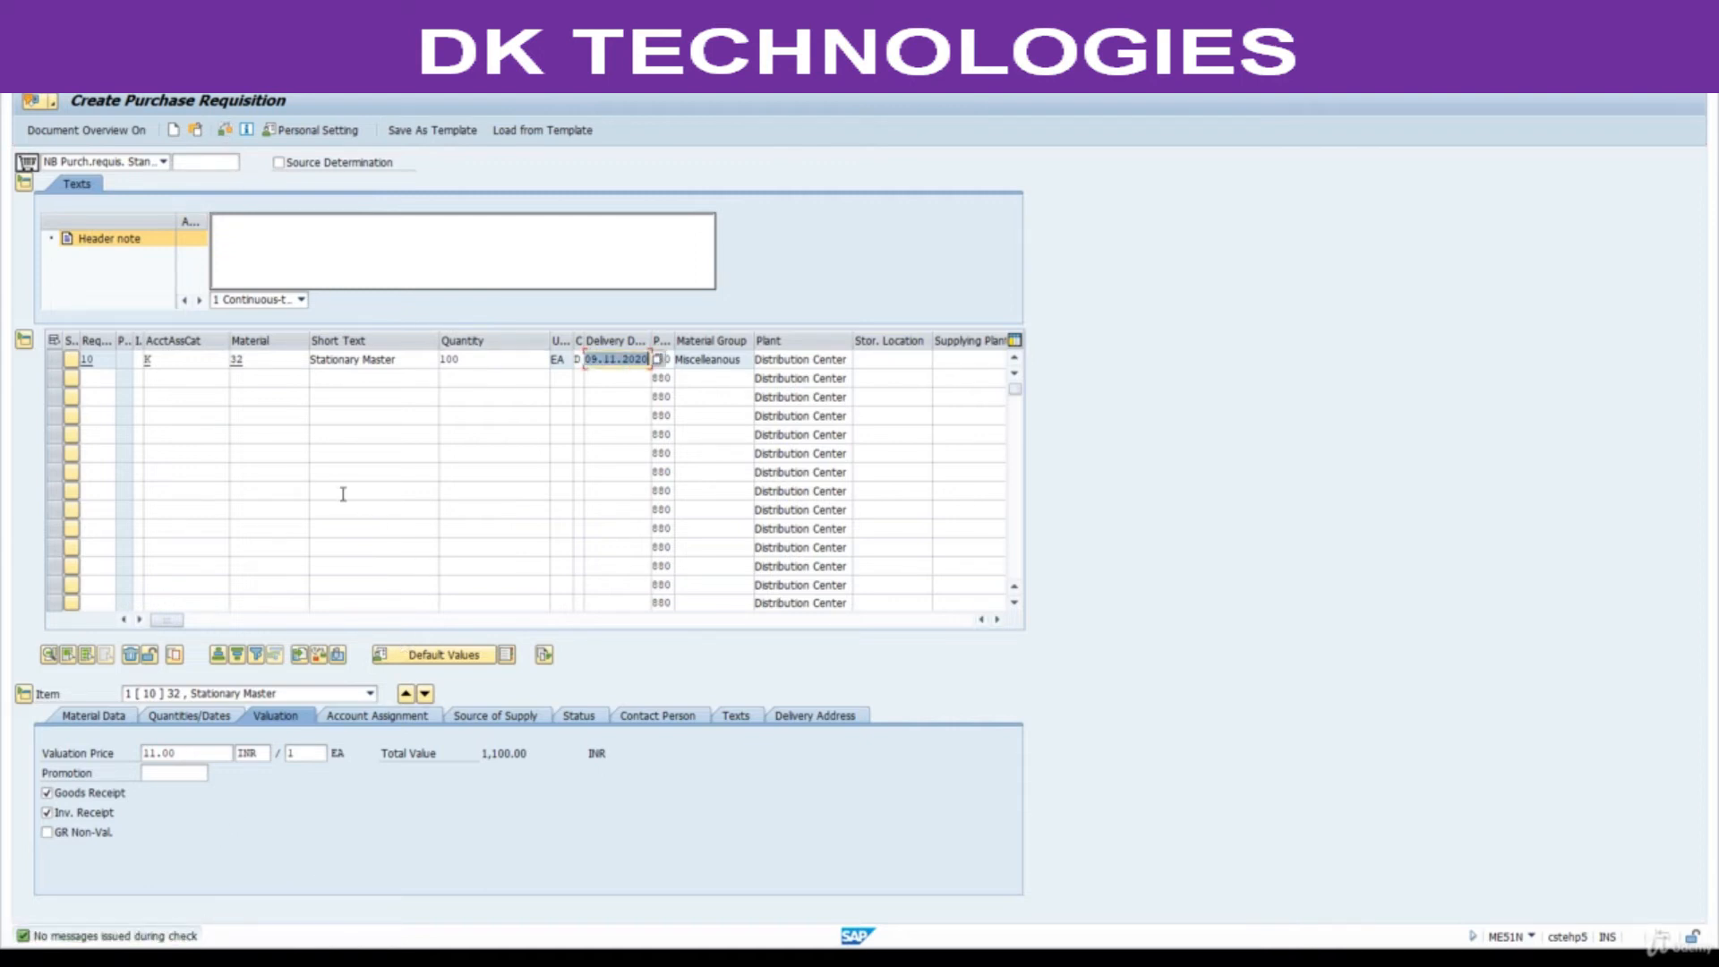
left_click(578, 716)
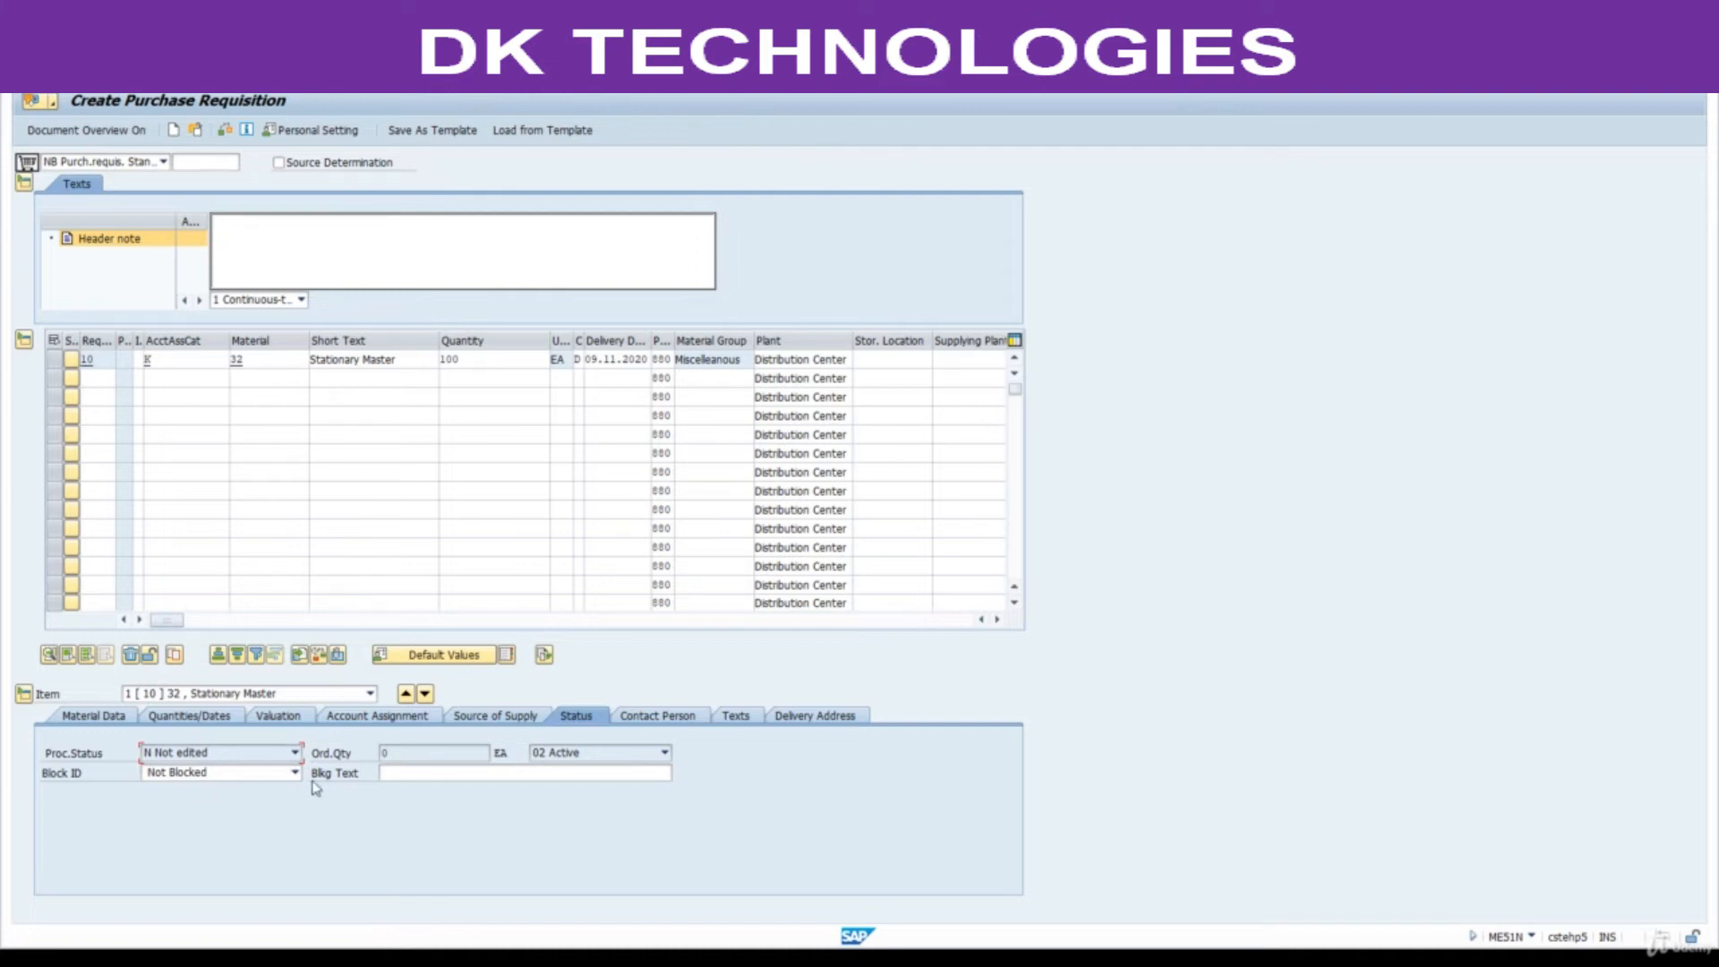
left_click(311, 233)
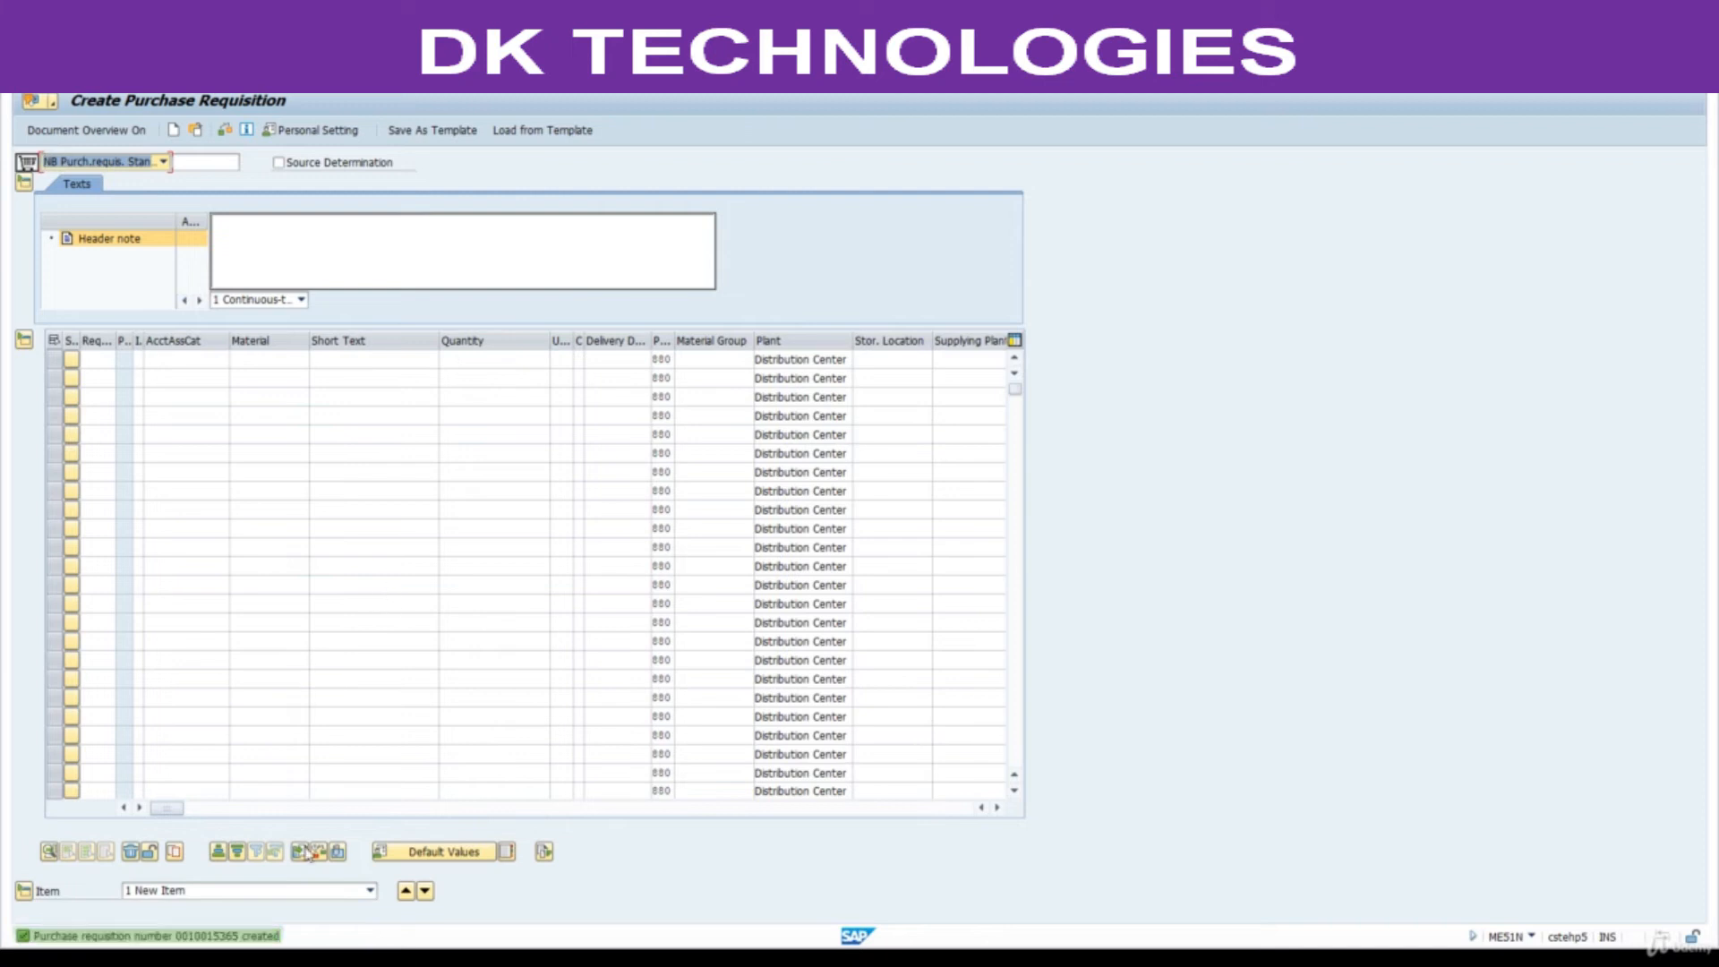
- Copy the new purchase requisition number from its creation message into the Case 2 PR cell D44 of the Consumables sheet
double_click(212, 937)
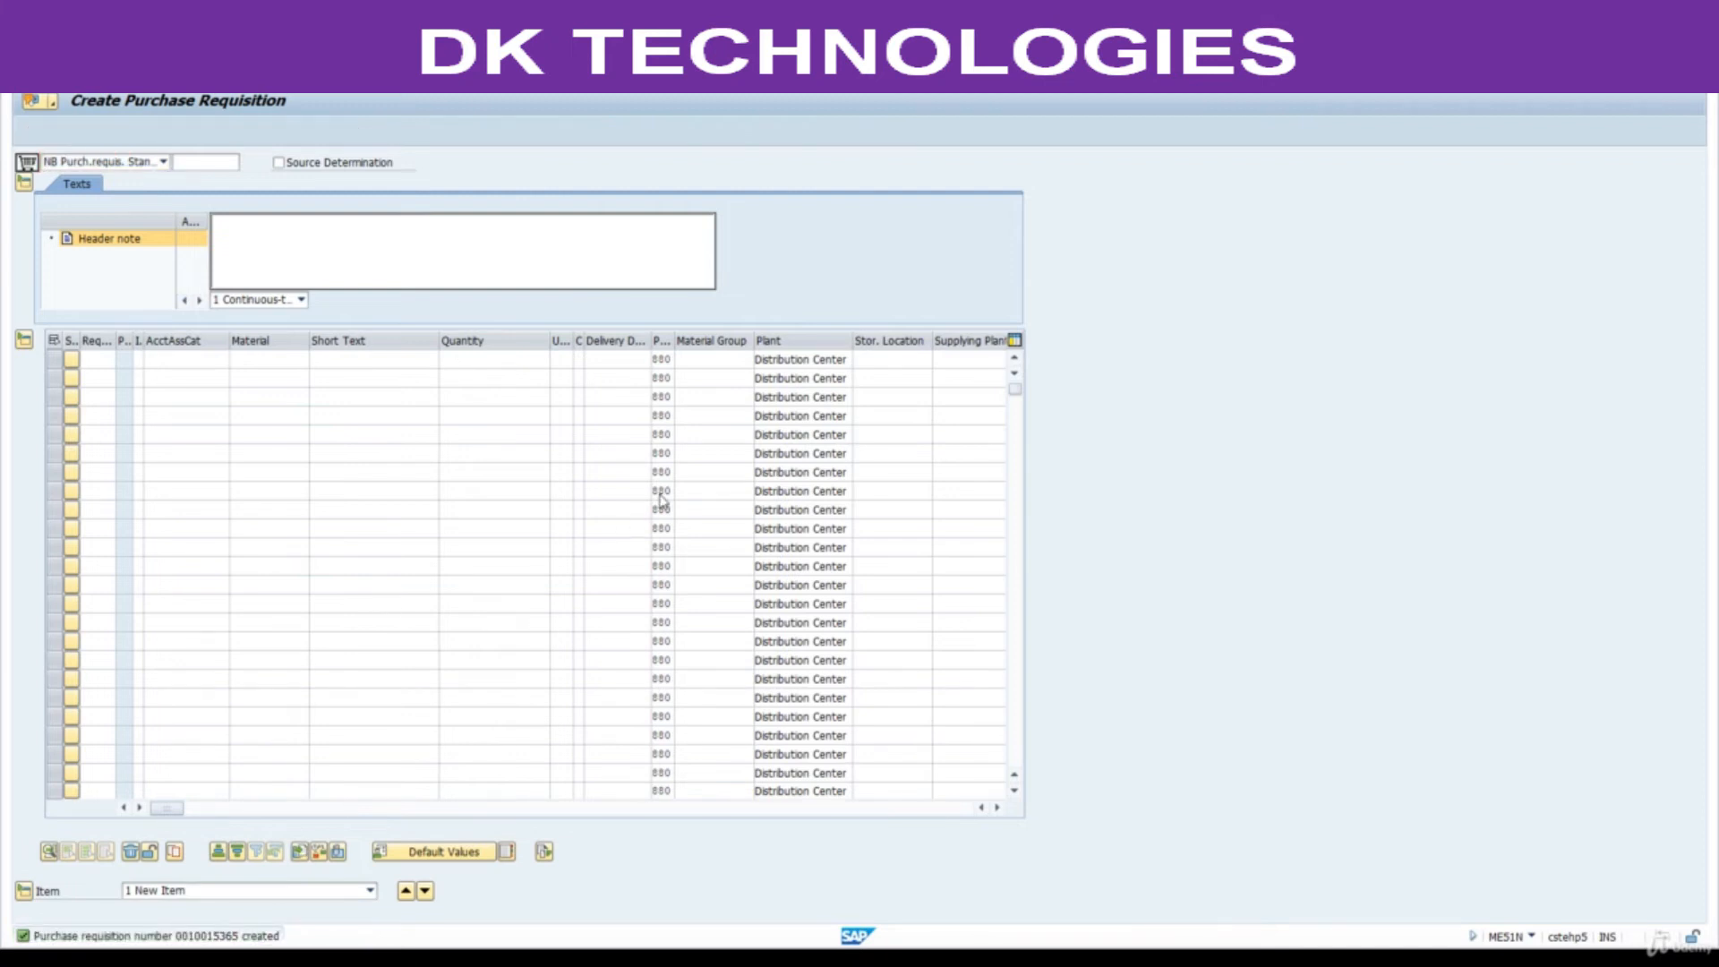
double_click(332, 251)
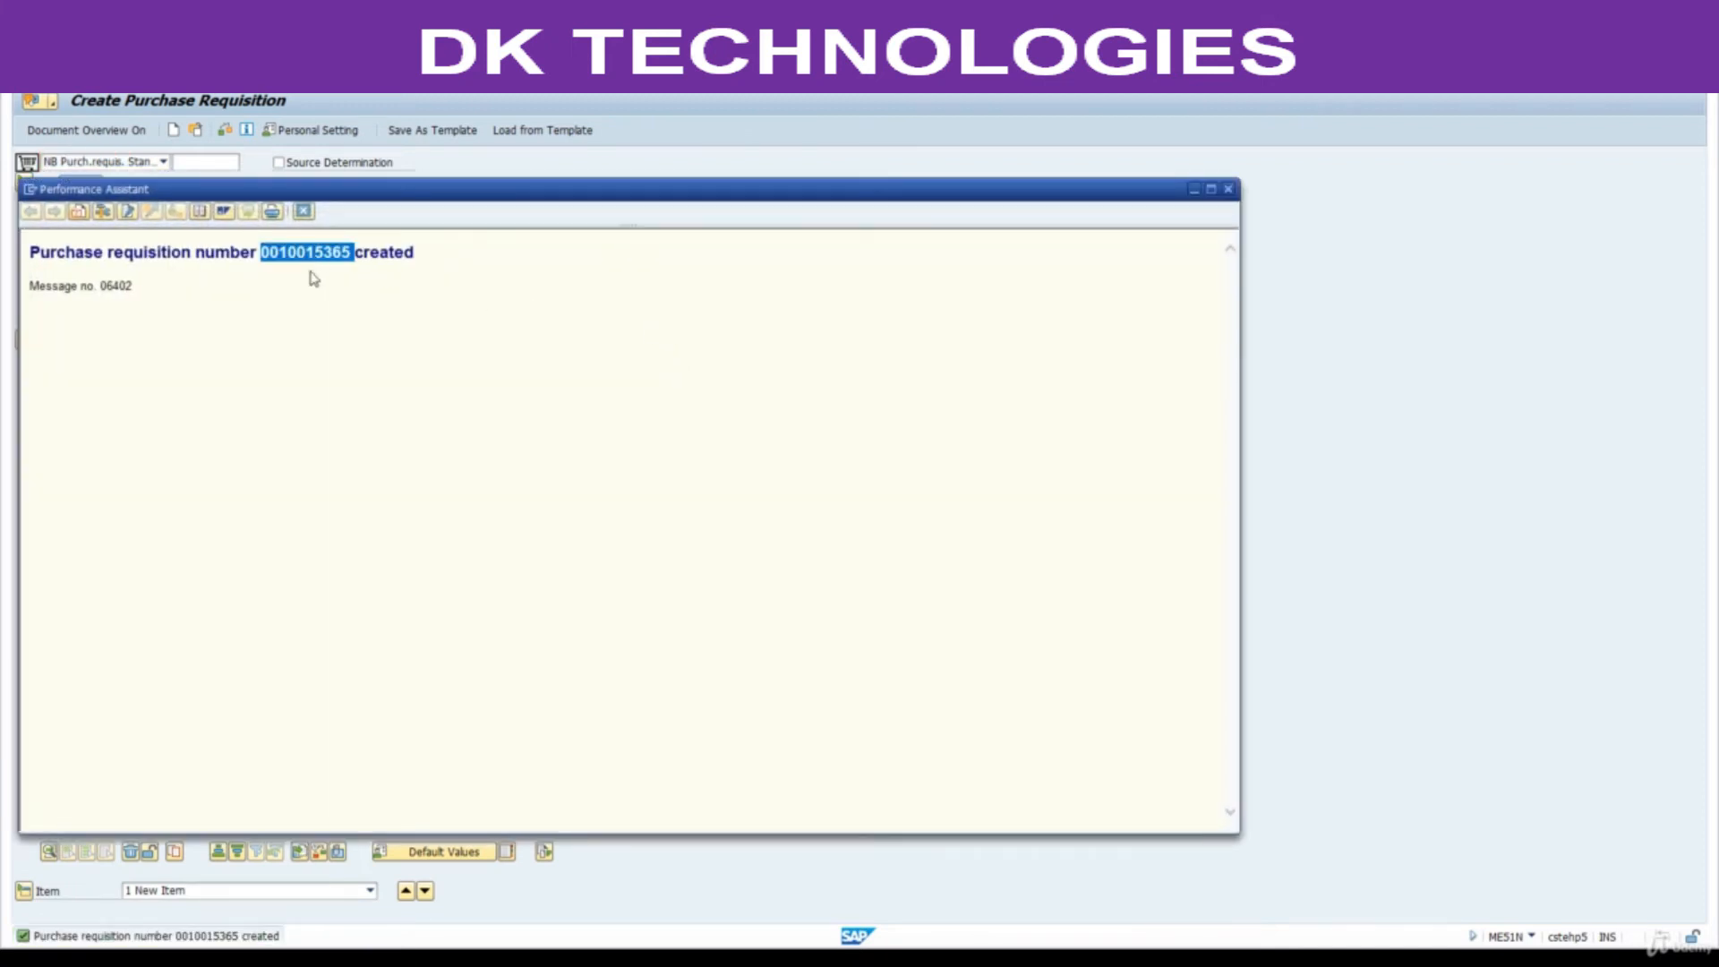
left_click(303, 212)
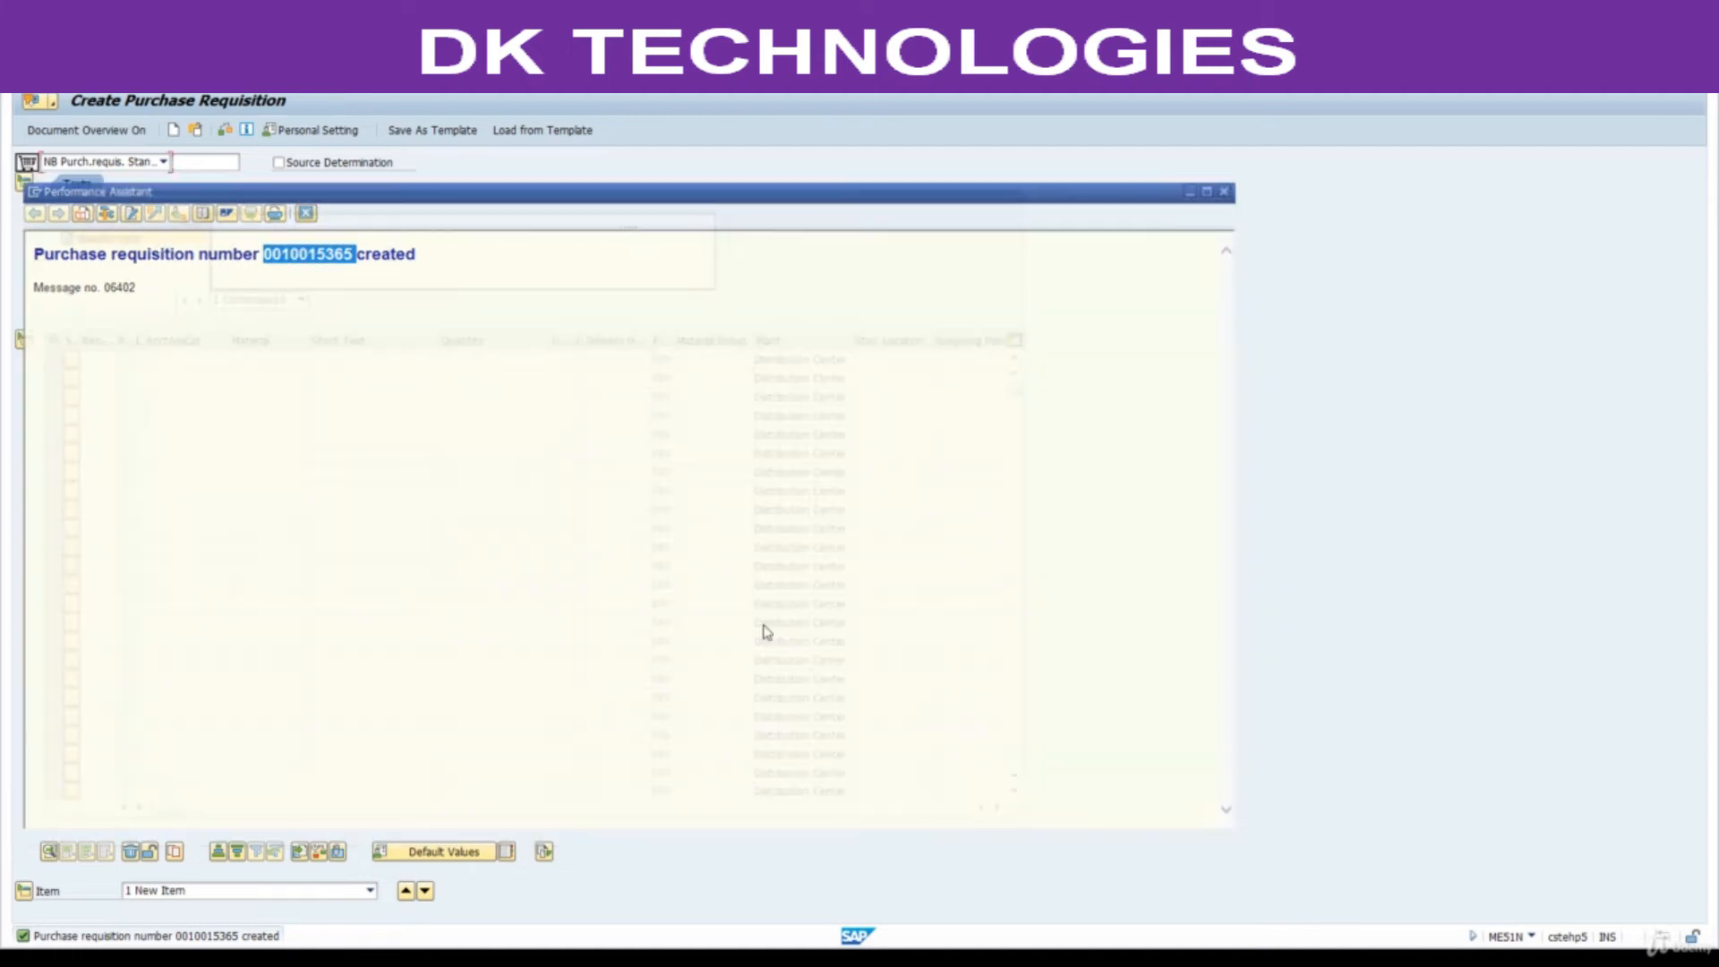
key("alt+Tab")
scroll(623, 579, "down", 5)
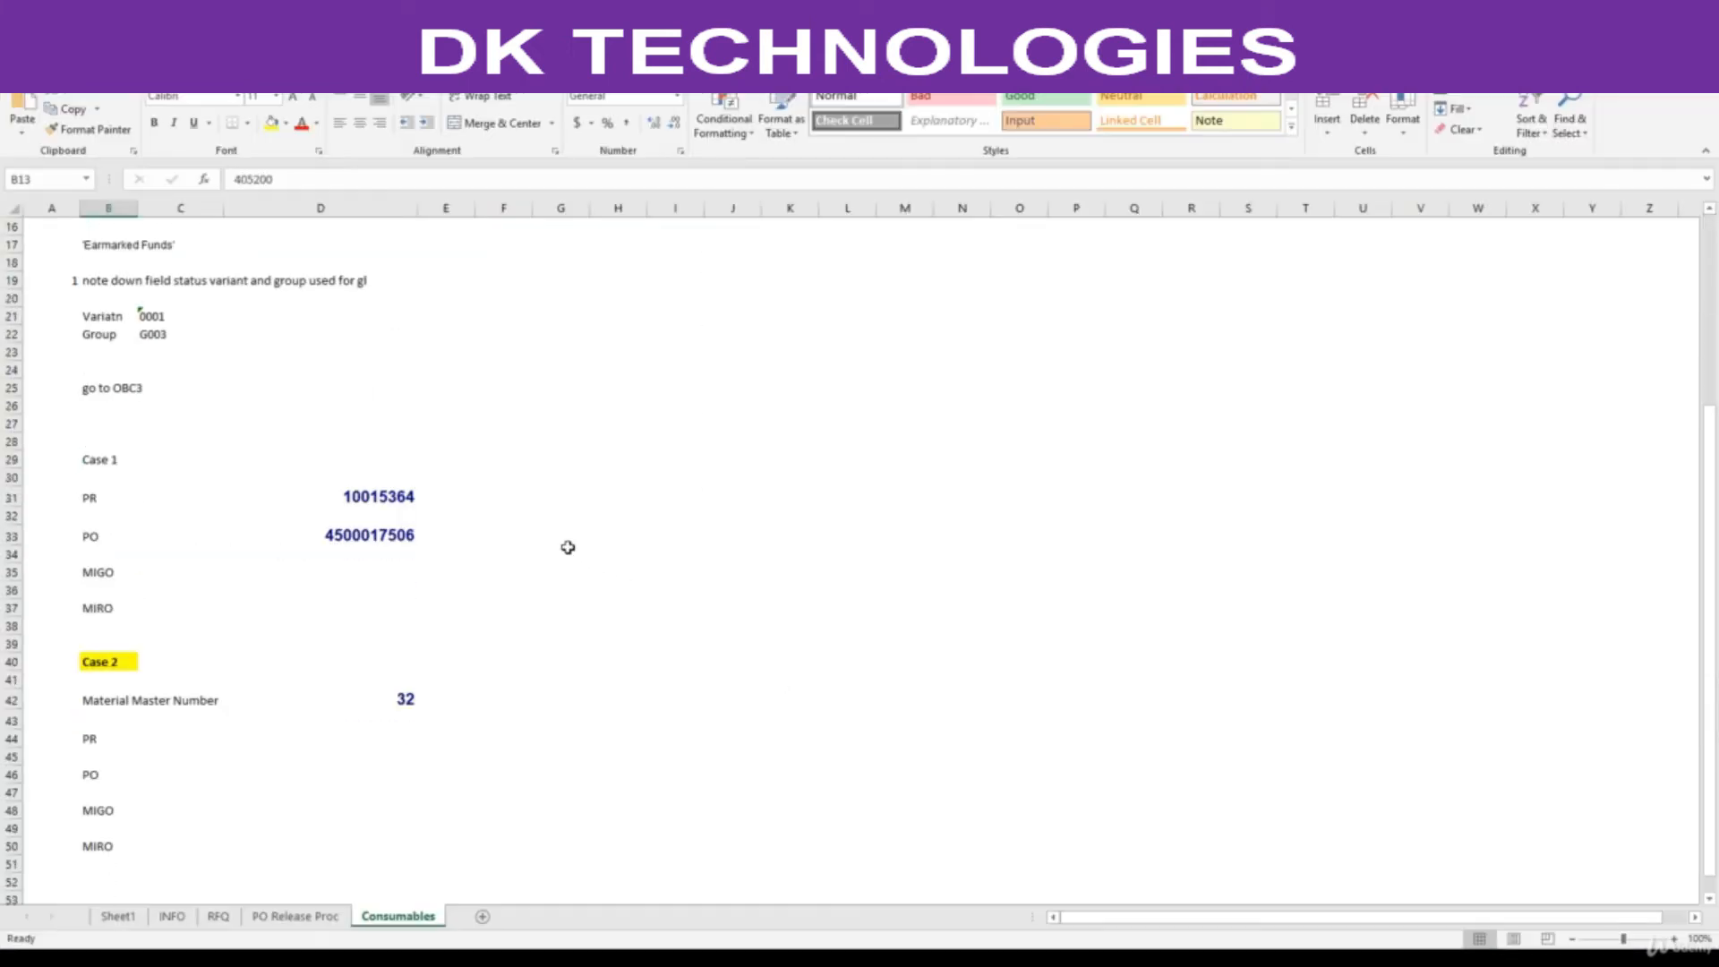
left_click(382, 750)
left_click_drag(387, 748, 389, 744)
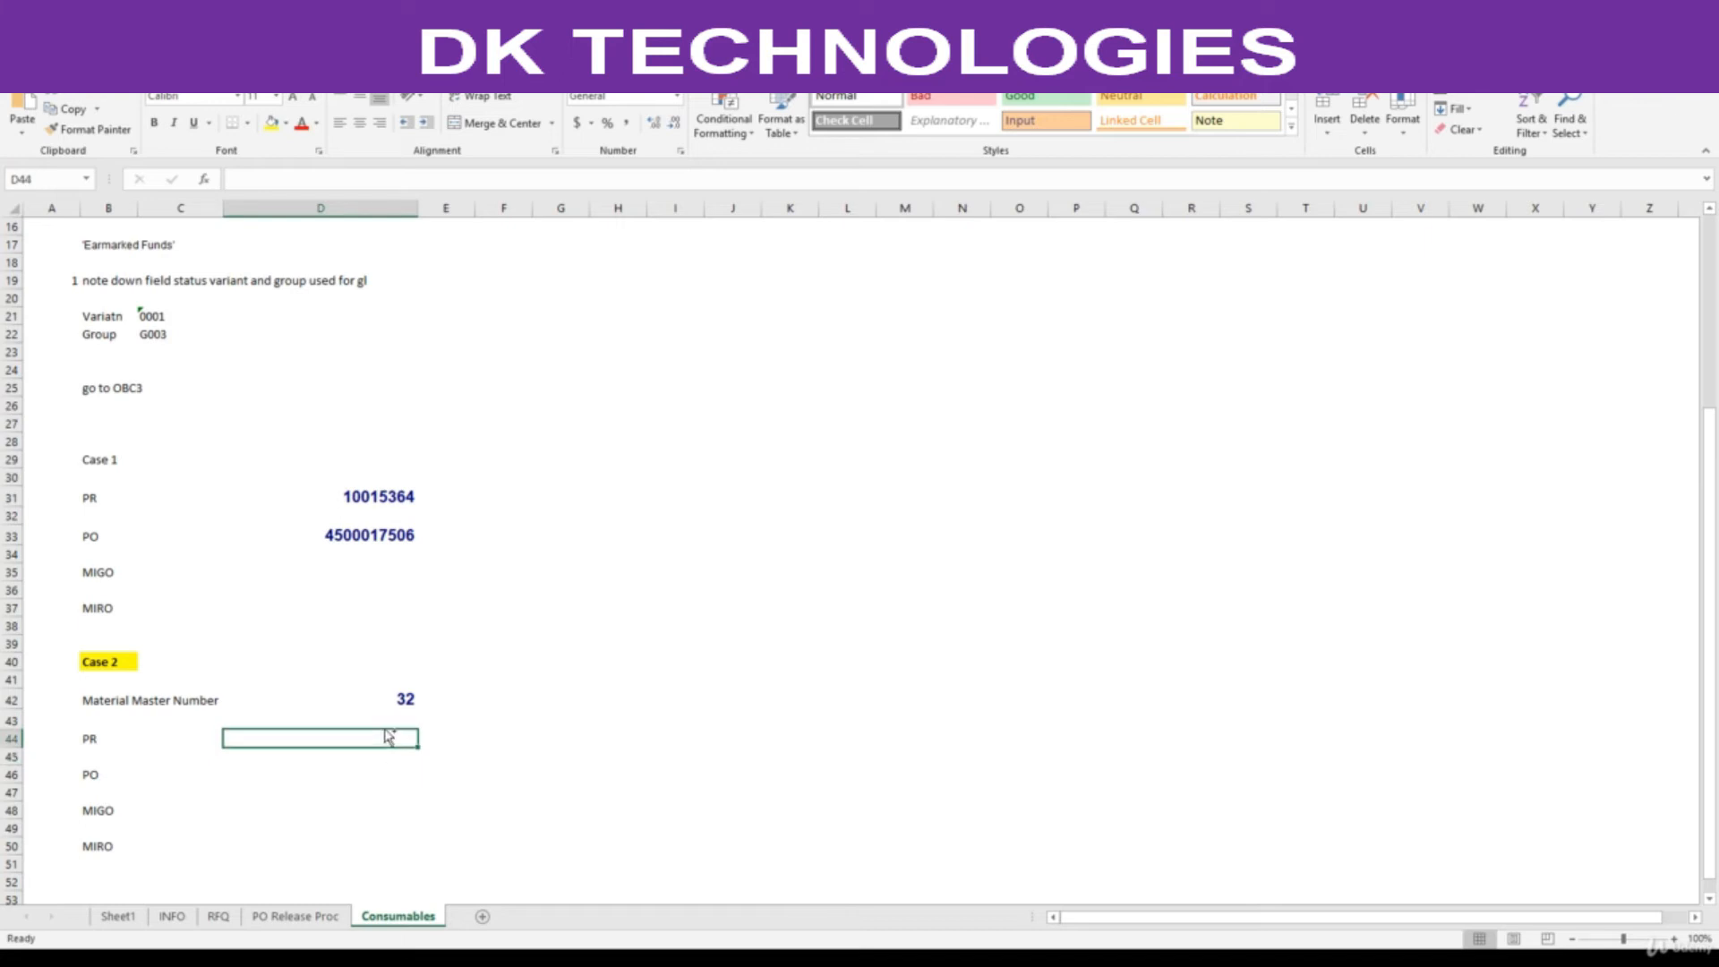
key("ctrl+v")
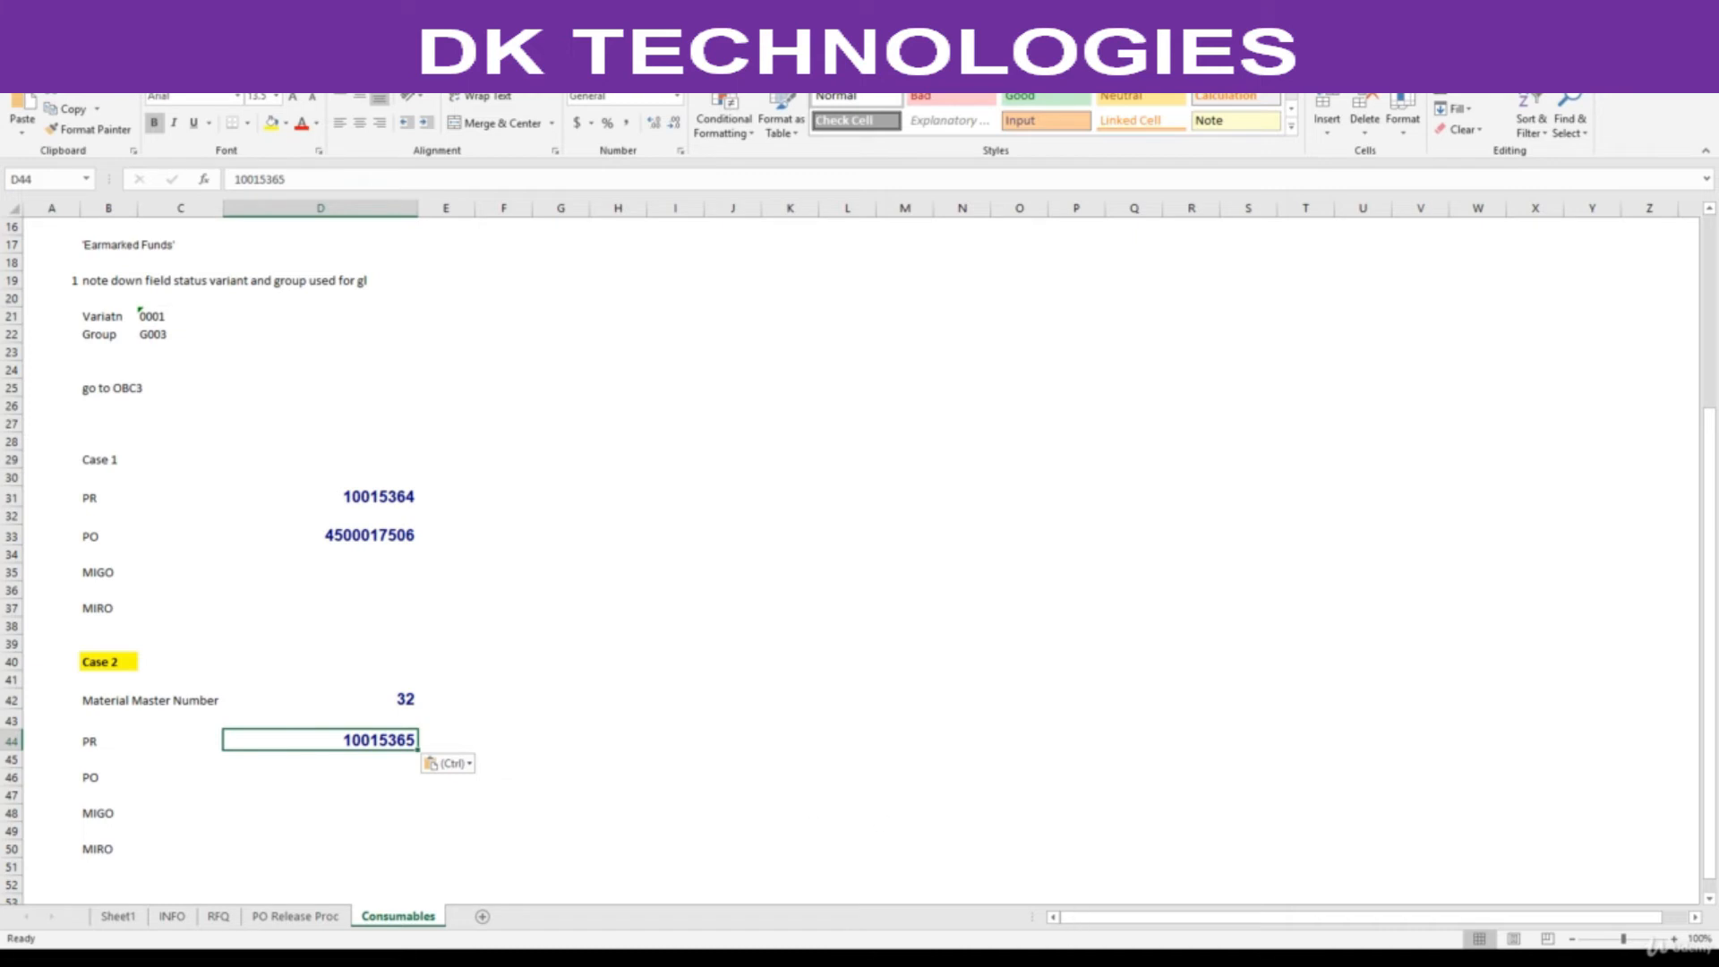
- Return to the SAP session and open Create Purchase Order (ME21N)
key("alt+Tab")
mouse_move(946, 960)
left_click(1065, 914)
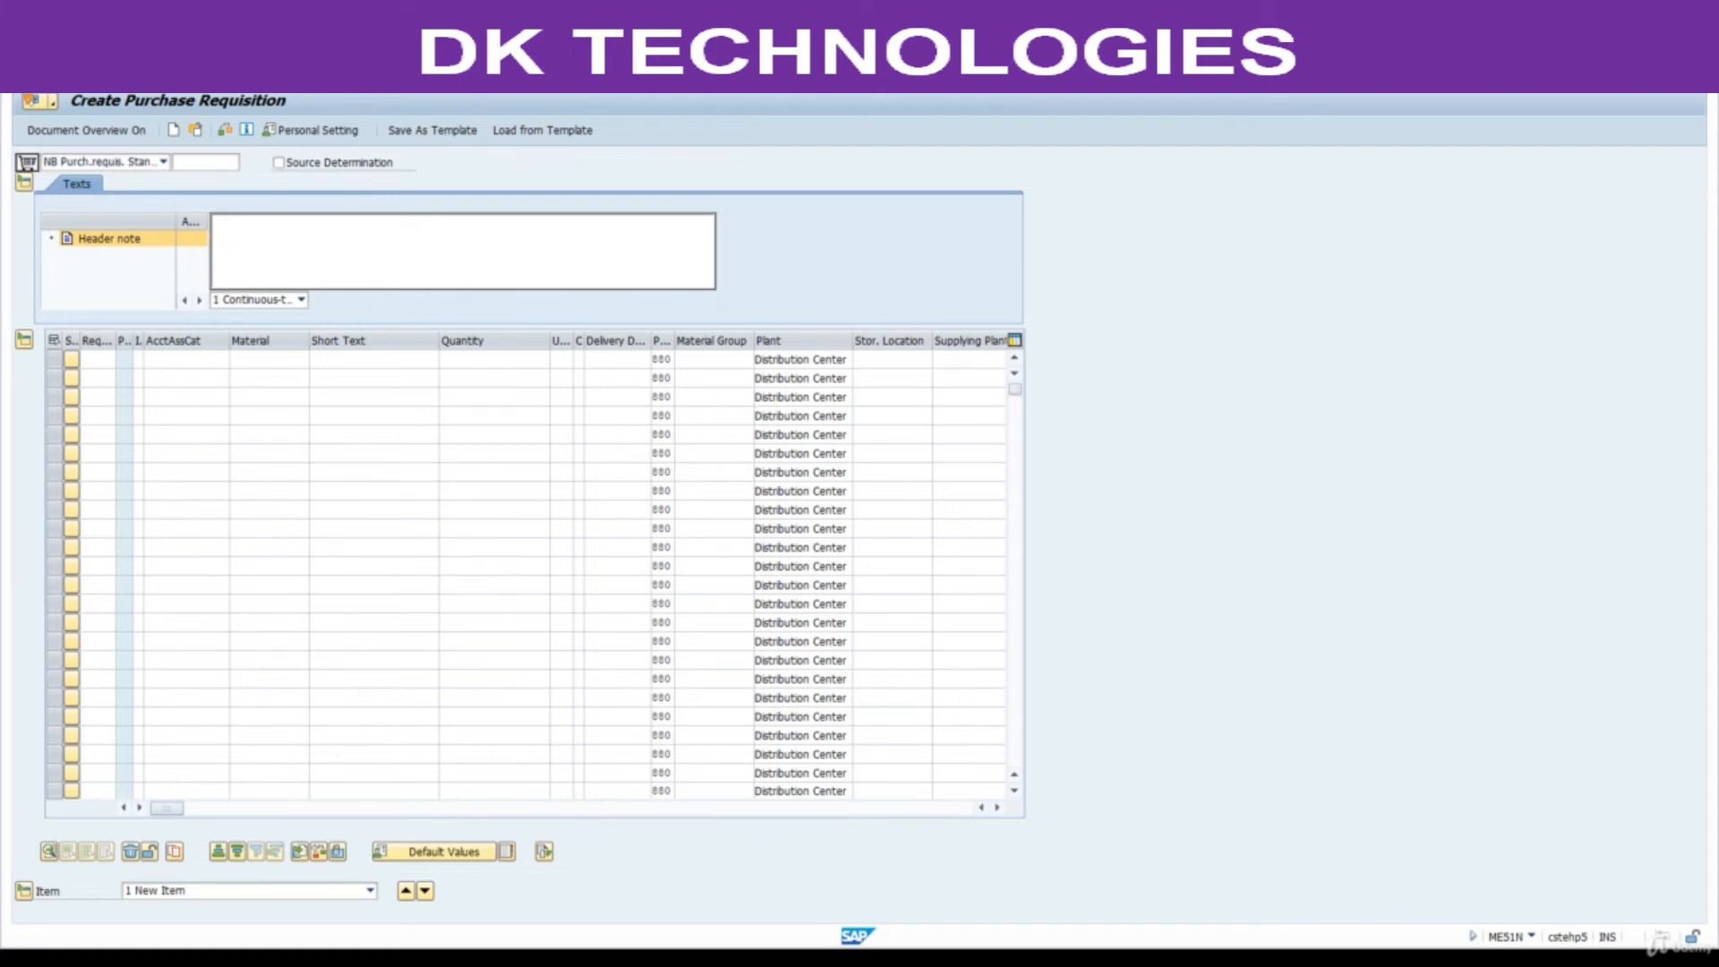
key("Return")
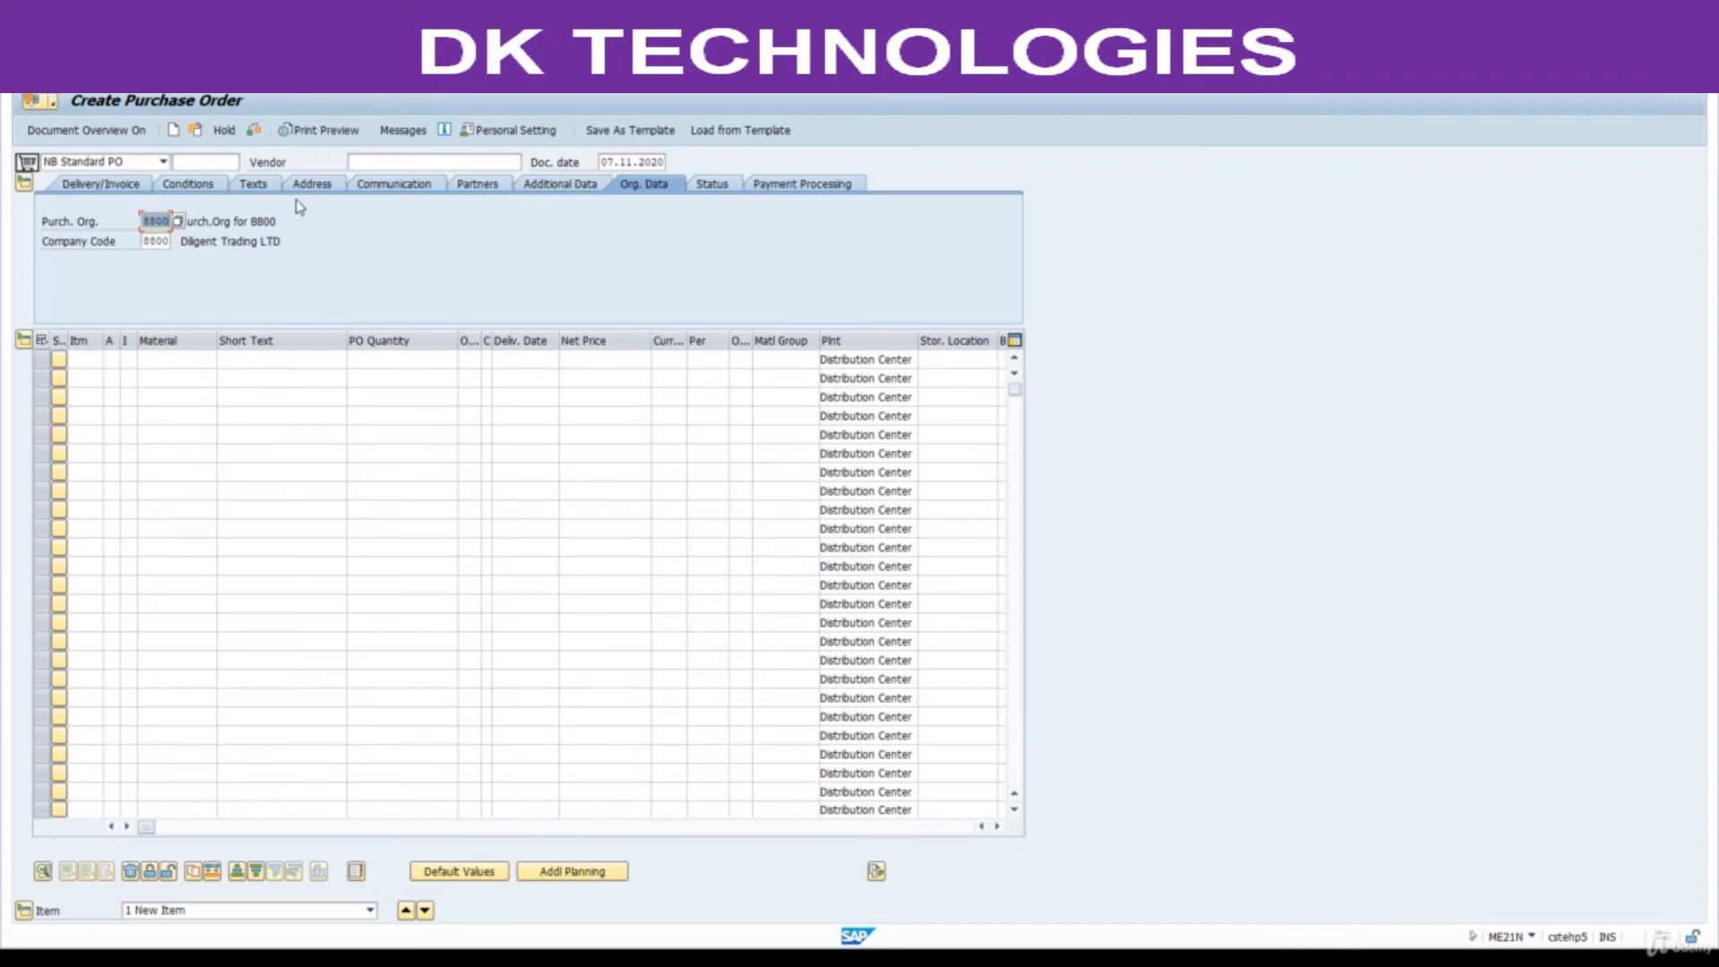
- List the purchase requisitions in the document overview and adopt the newly created Case 2 requisition into the purchase order
left_click(61, 134)
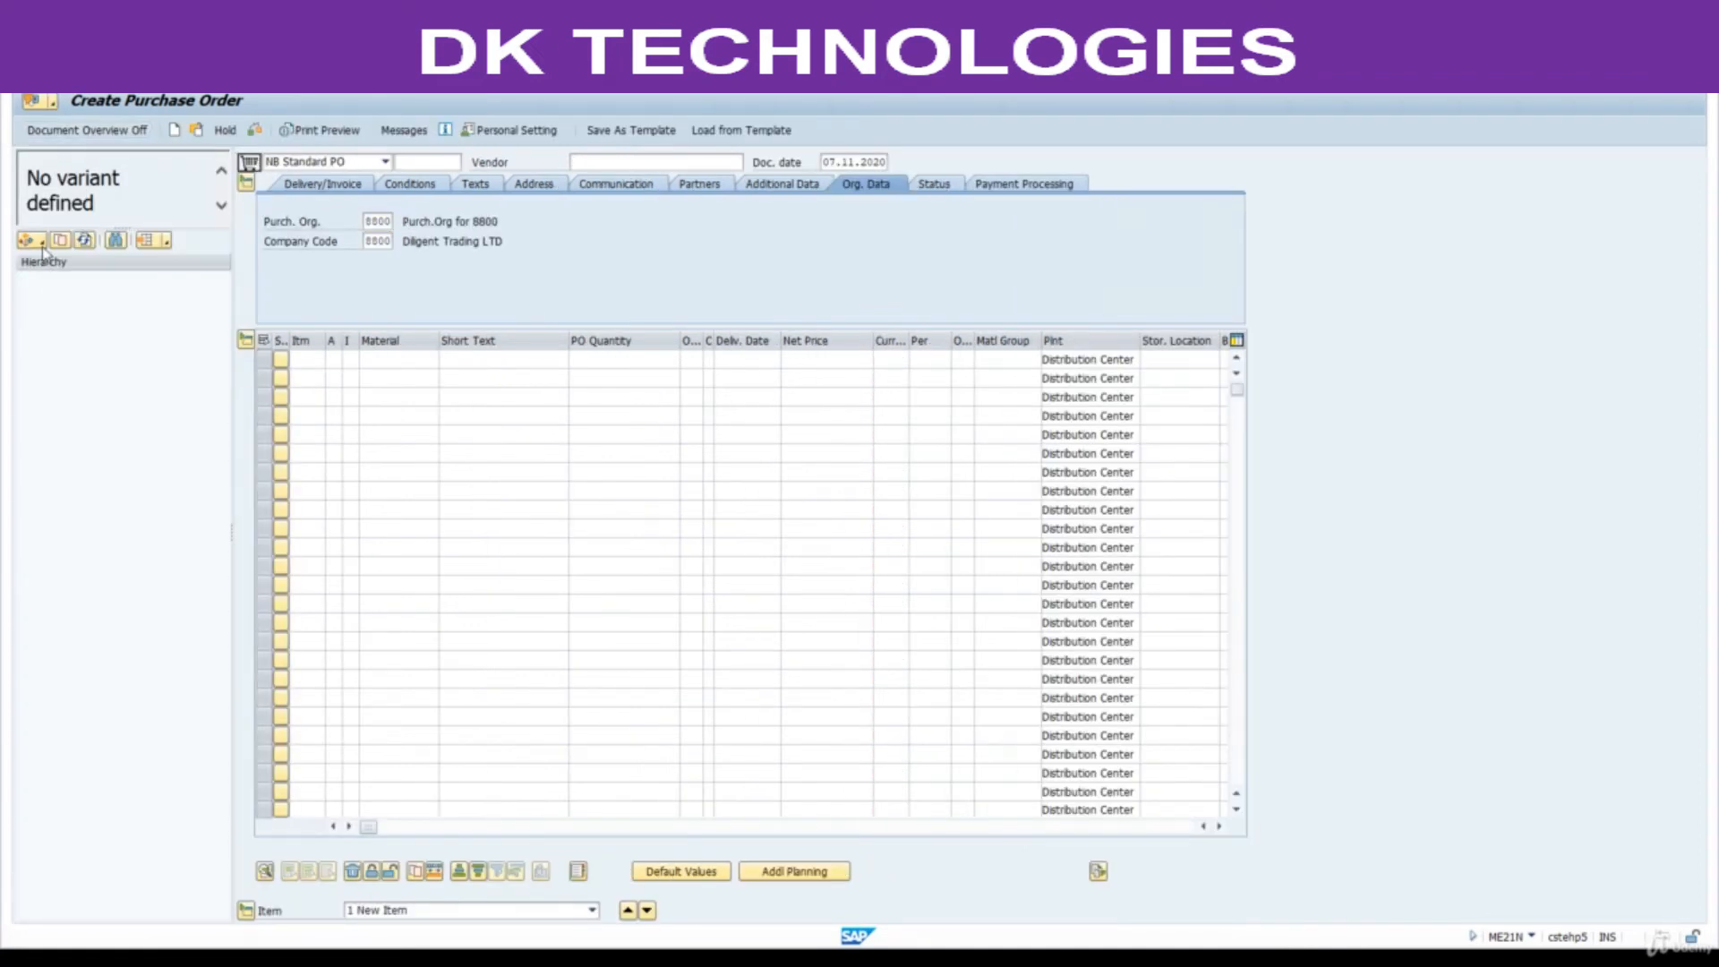
left_click(42, 243)
left_click(100, 486)
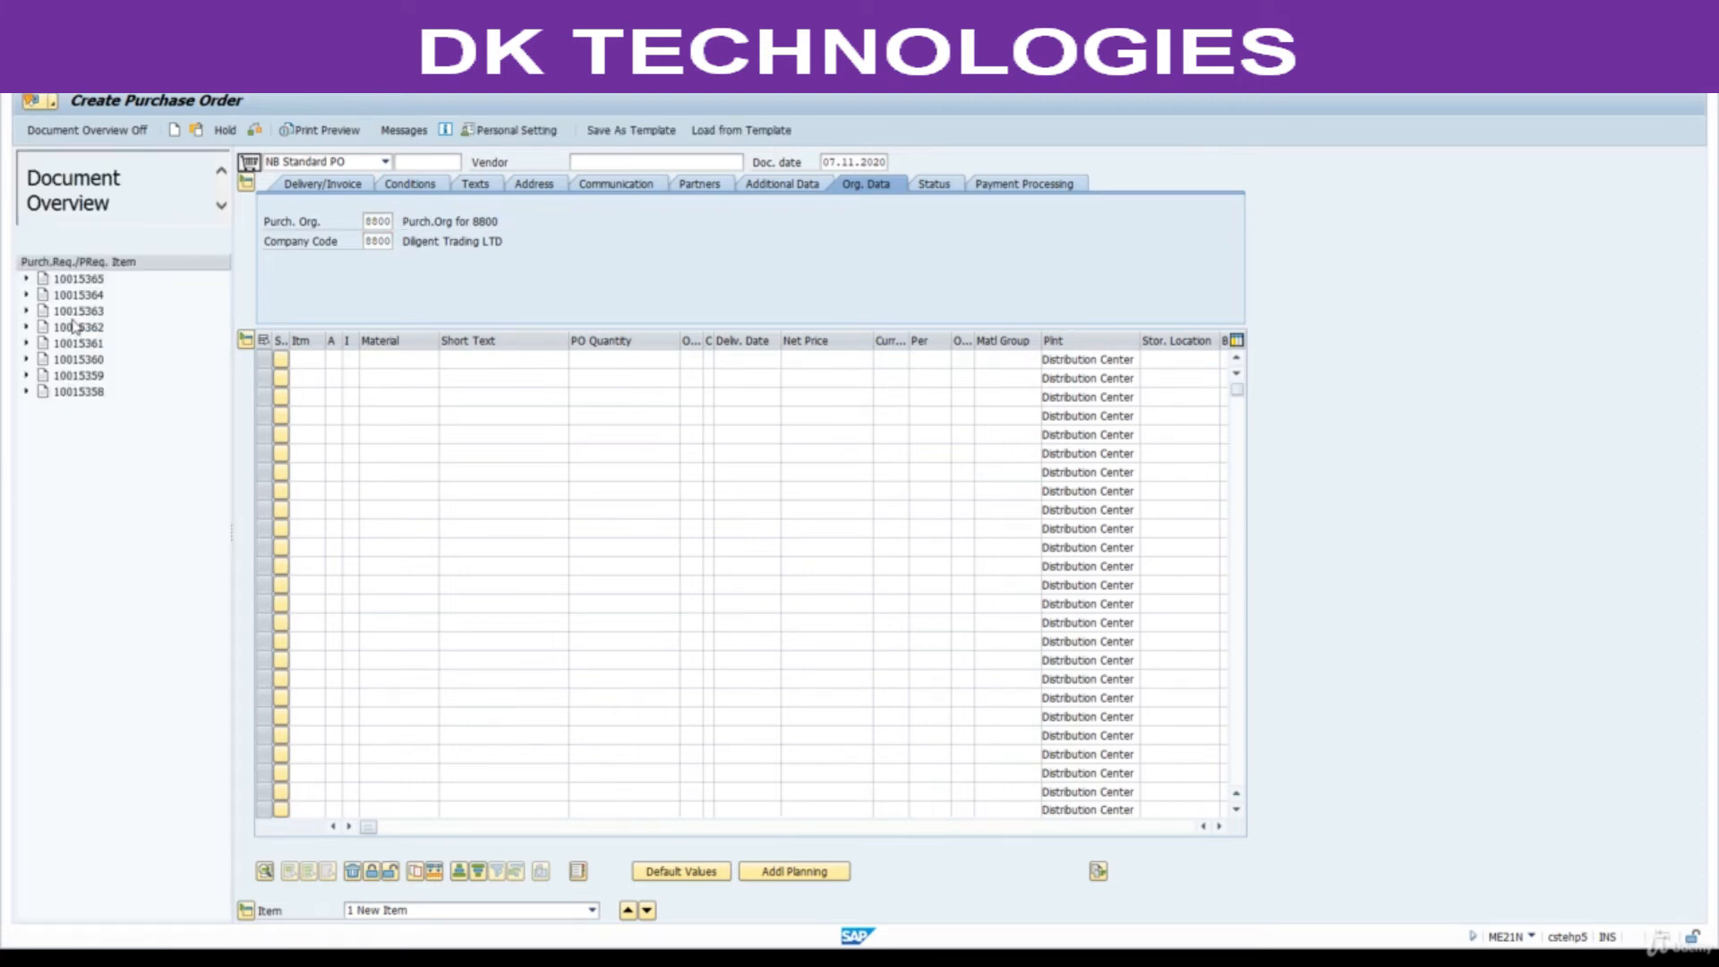
left_click(81, 281)
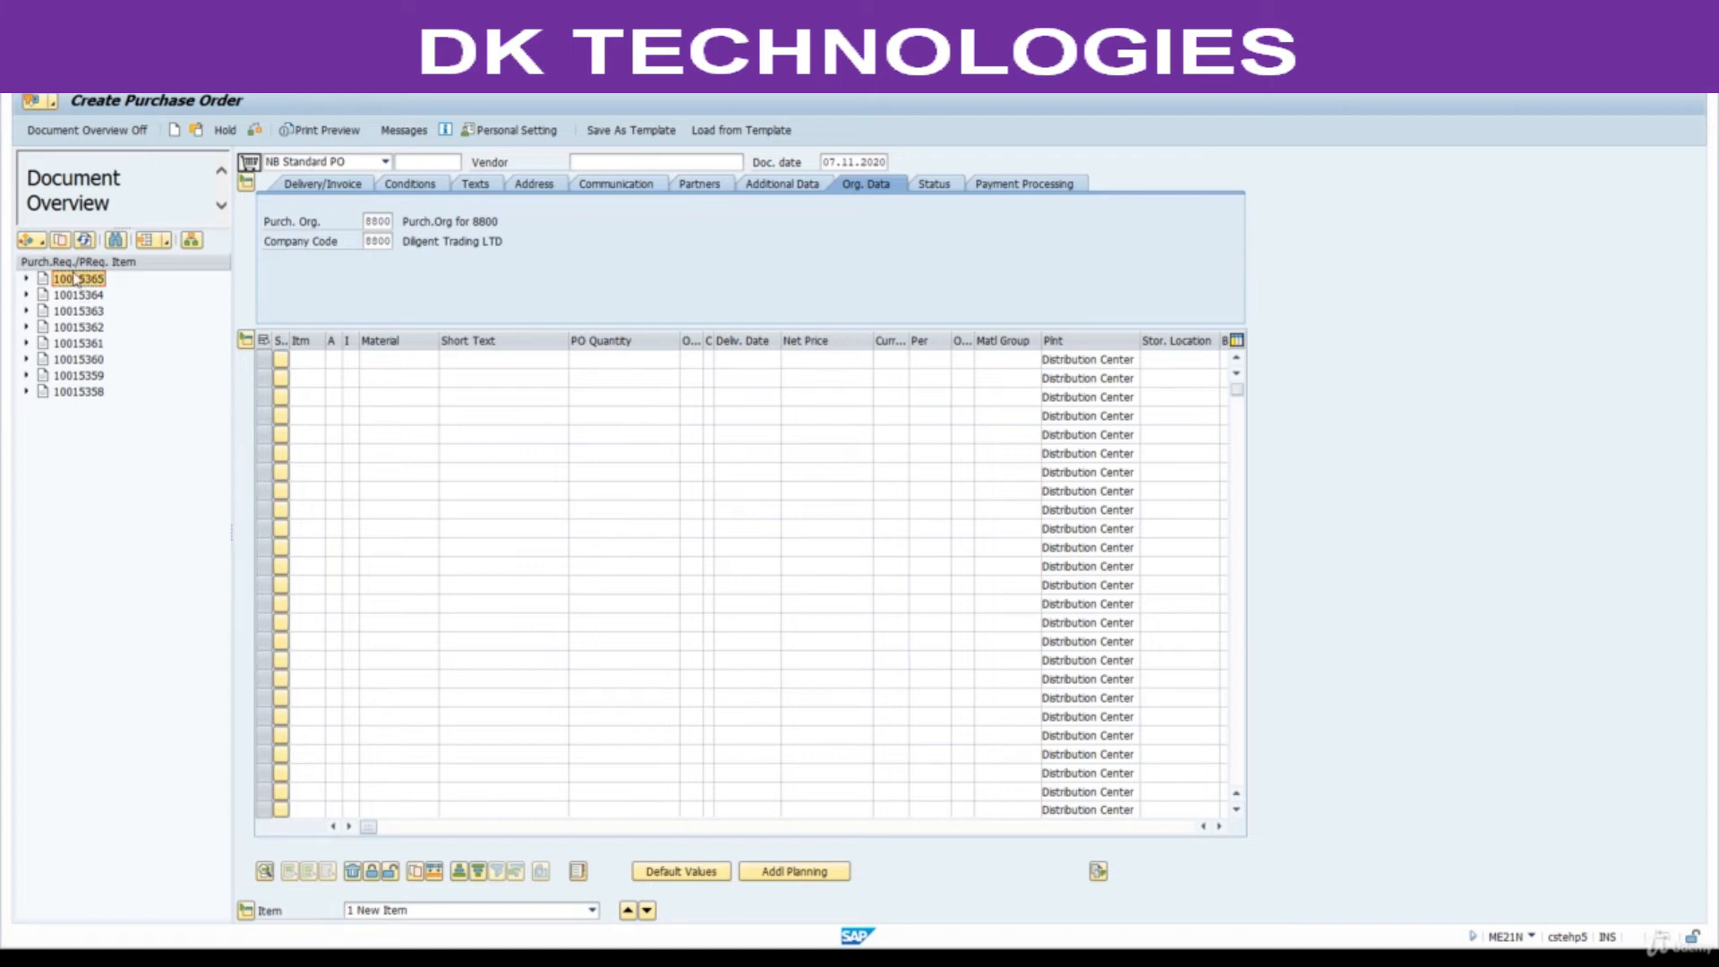
left_click(60, 242)
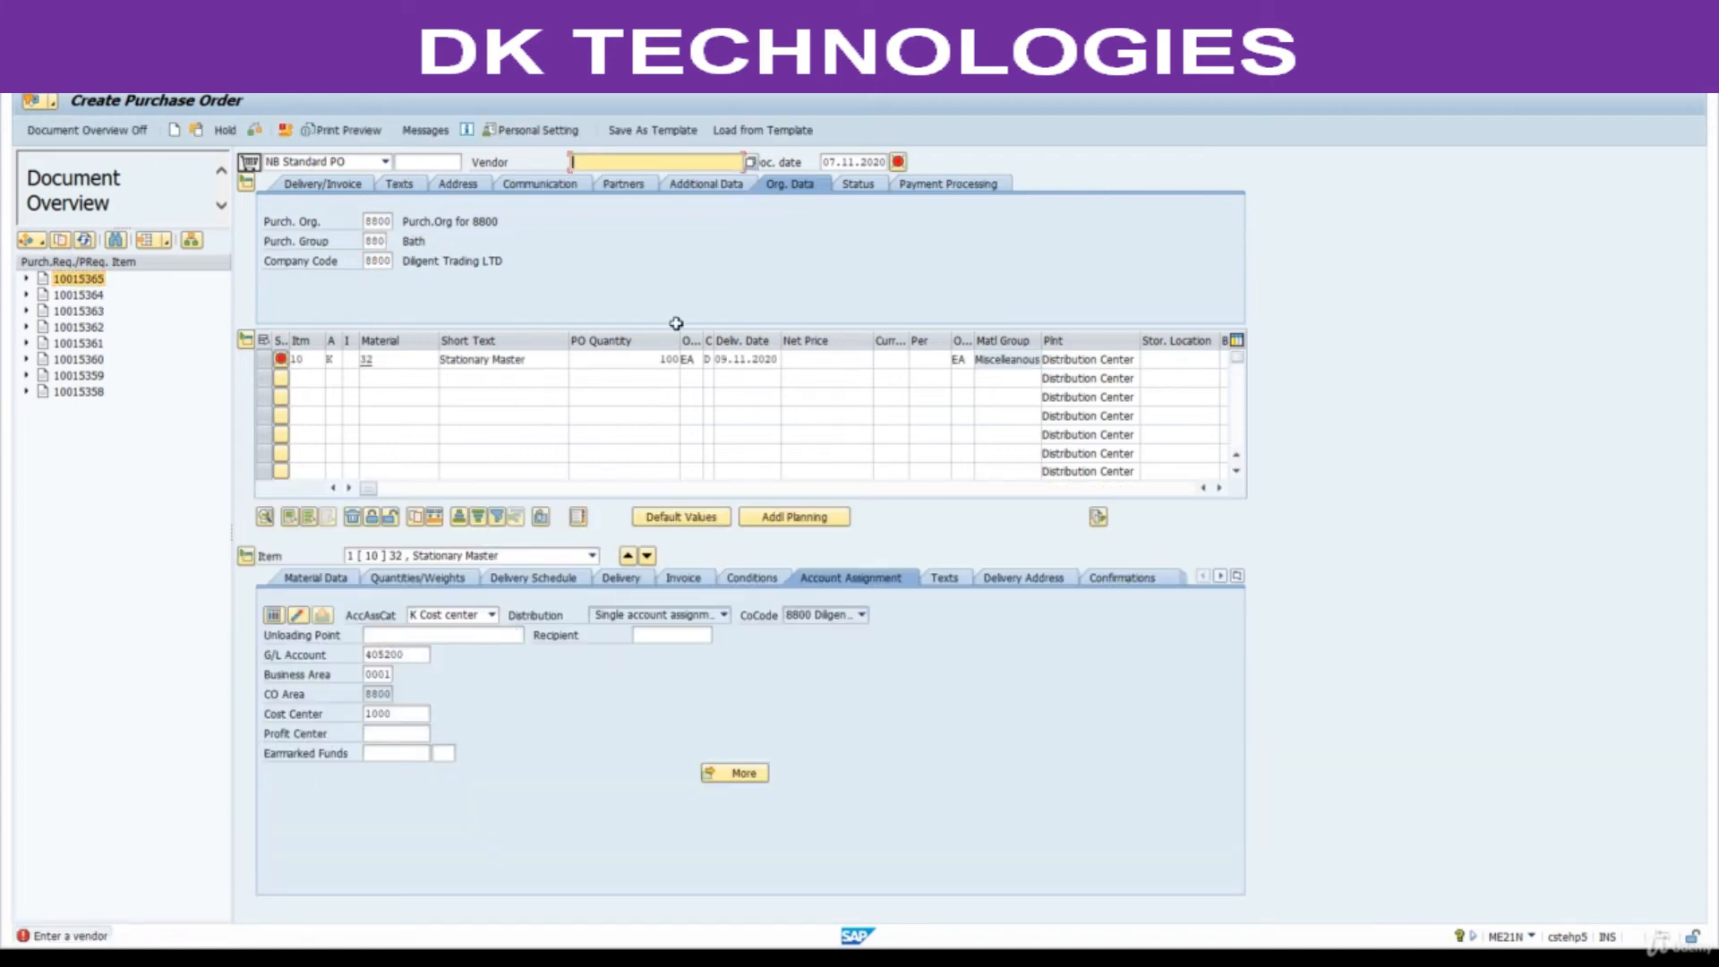
- Assign vendor ABC LTC to the purchase order and set the Stationary Master item's gross price to 11 INR
left_click(661, 163)
left_click(641, 182)
left_click_drag(660, 162, 559, 175)
key("Return")
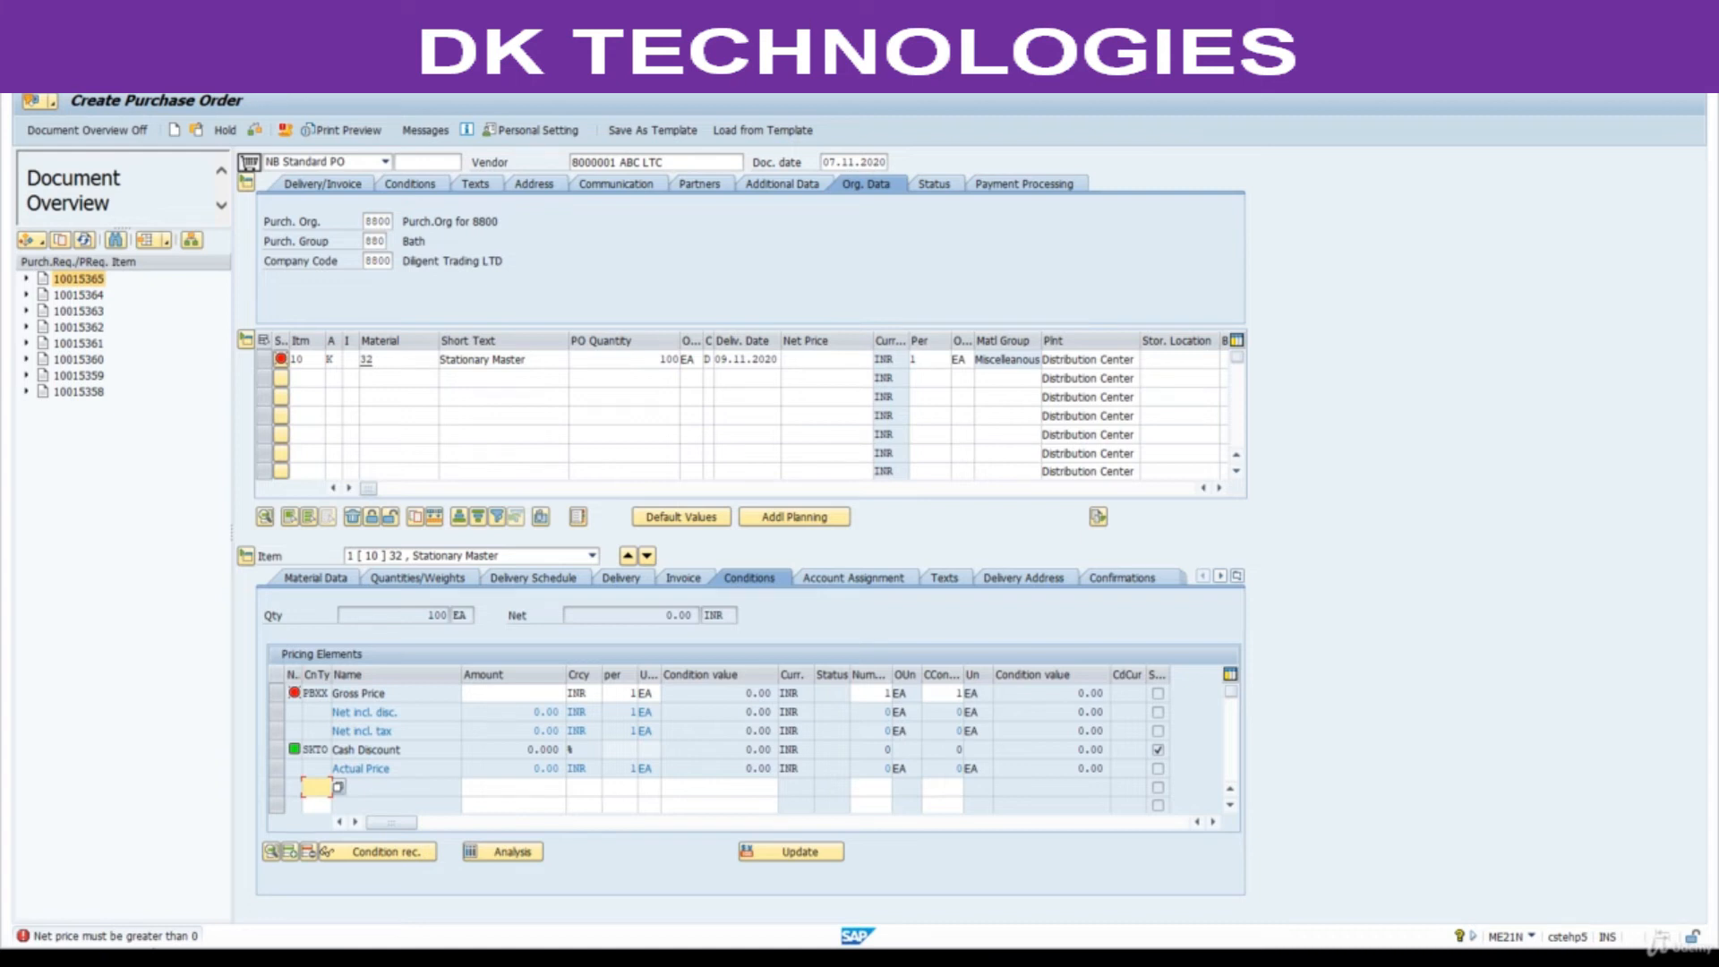
left_click(530, 695)
type("11")
key("Return")
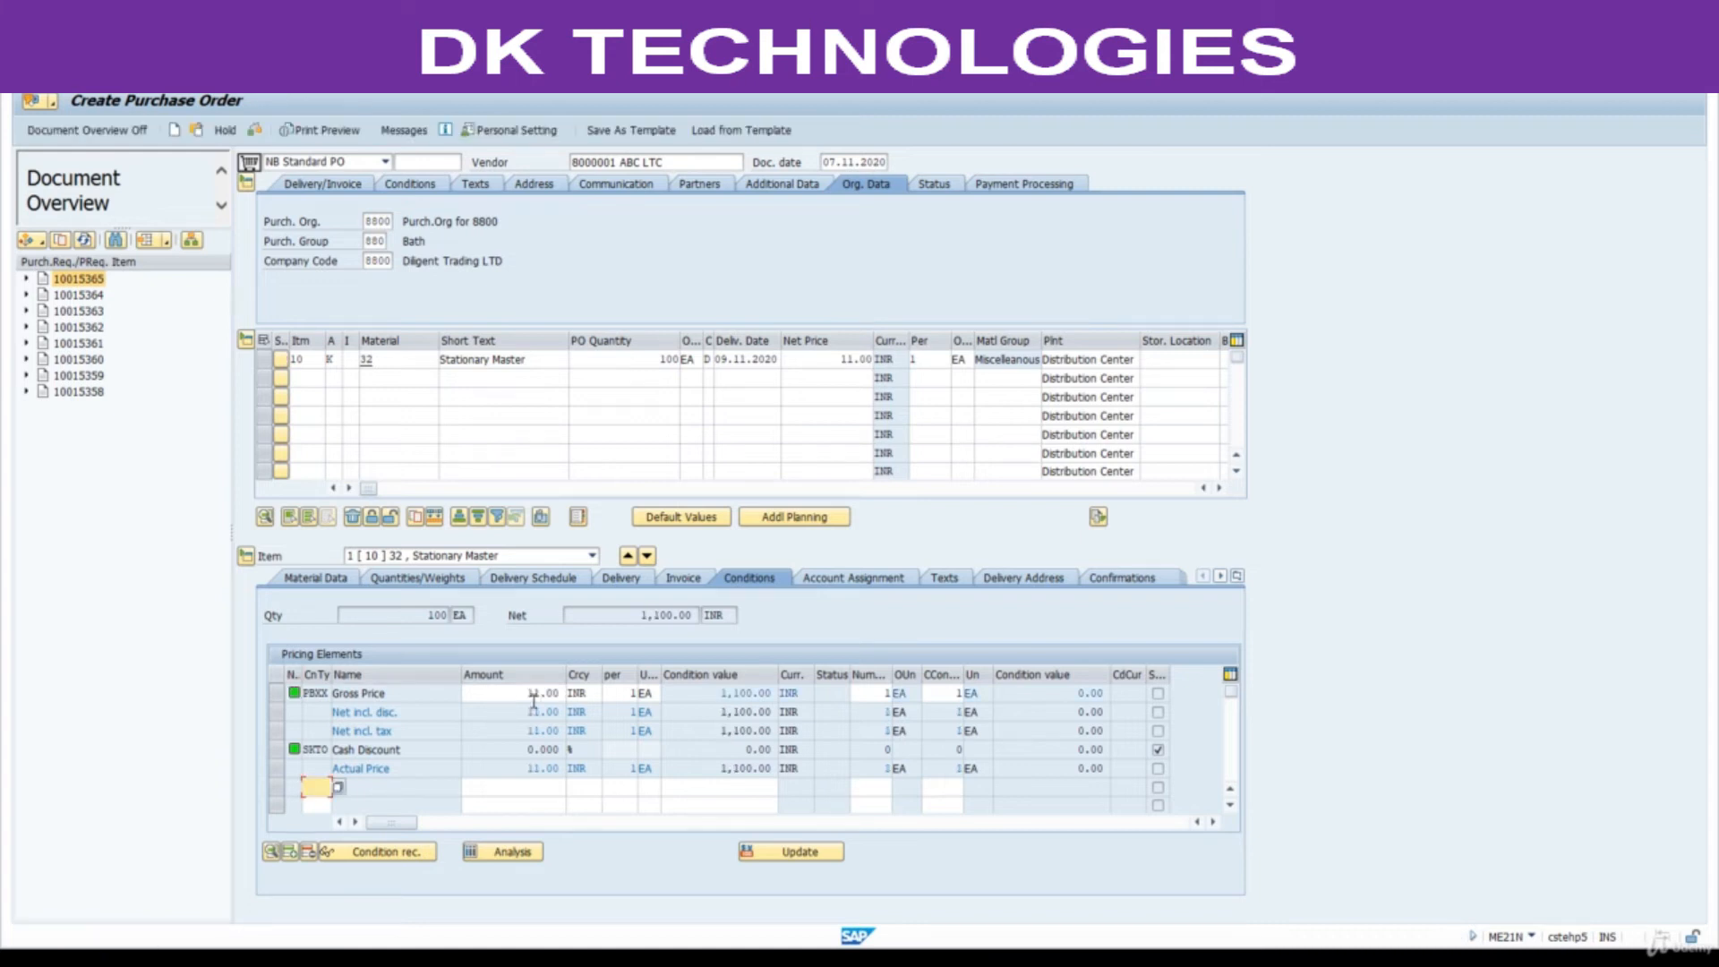
- Check the purchase order for errors and view its header release strategy
left_click(254, 131)
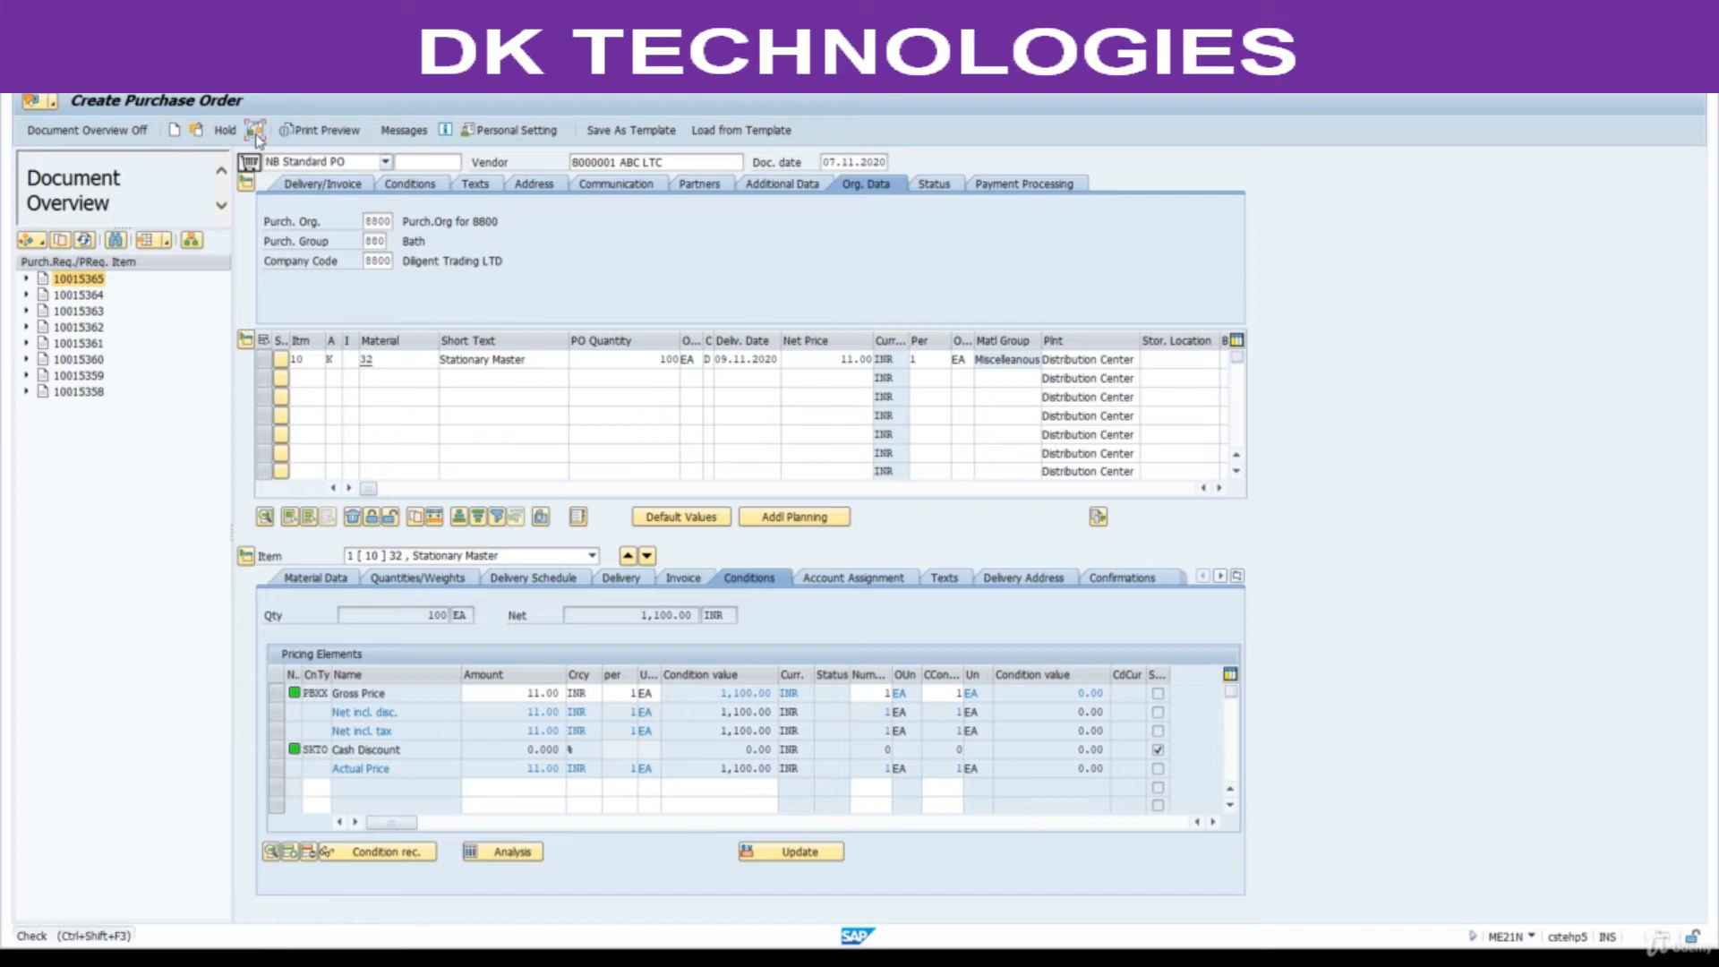
left_click(254, 130)
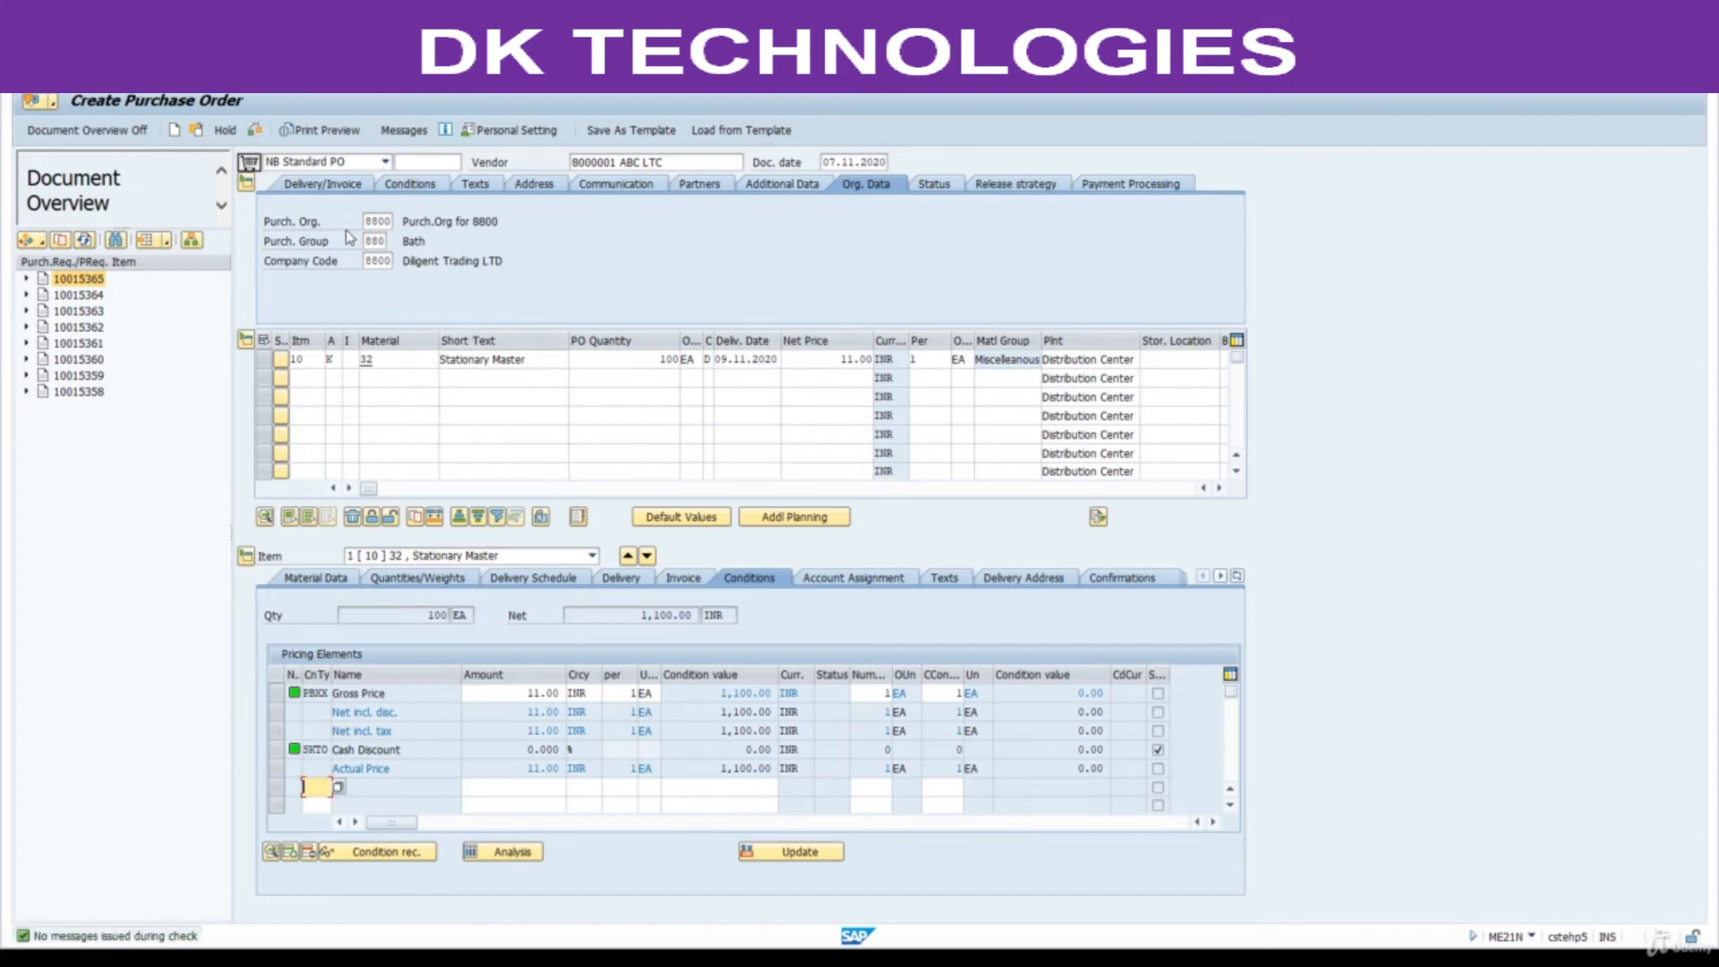
left_click(1038, 186)
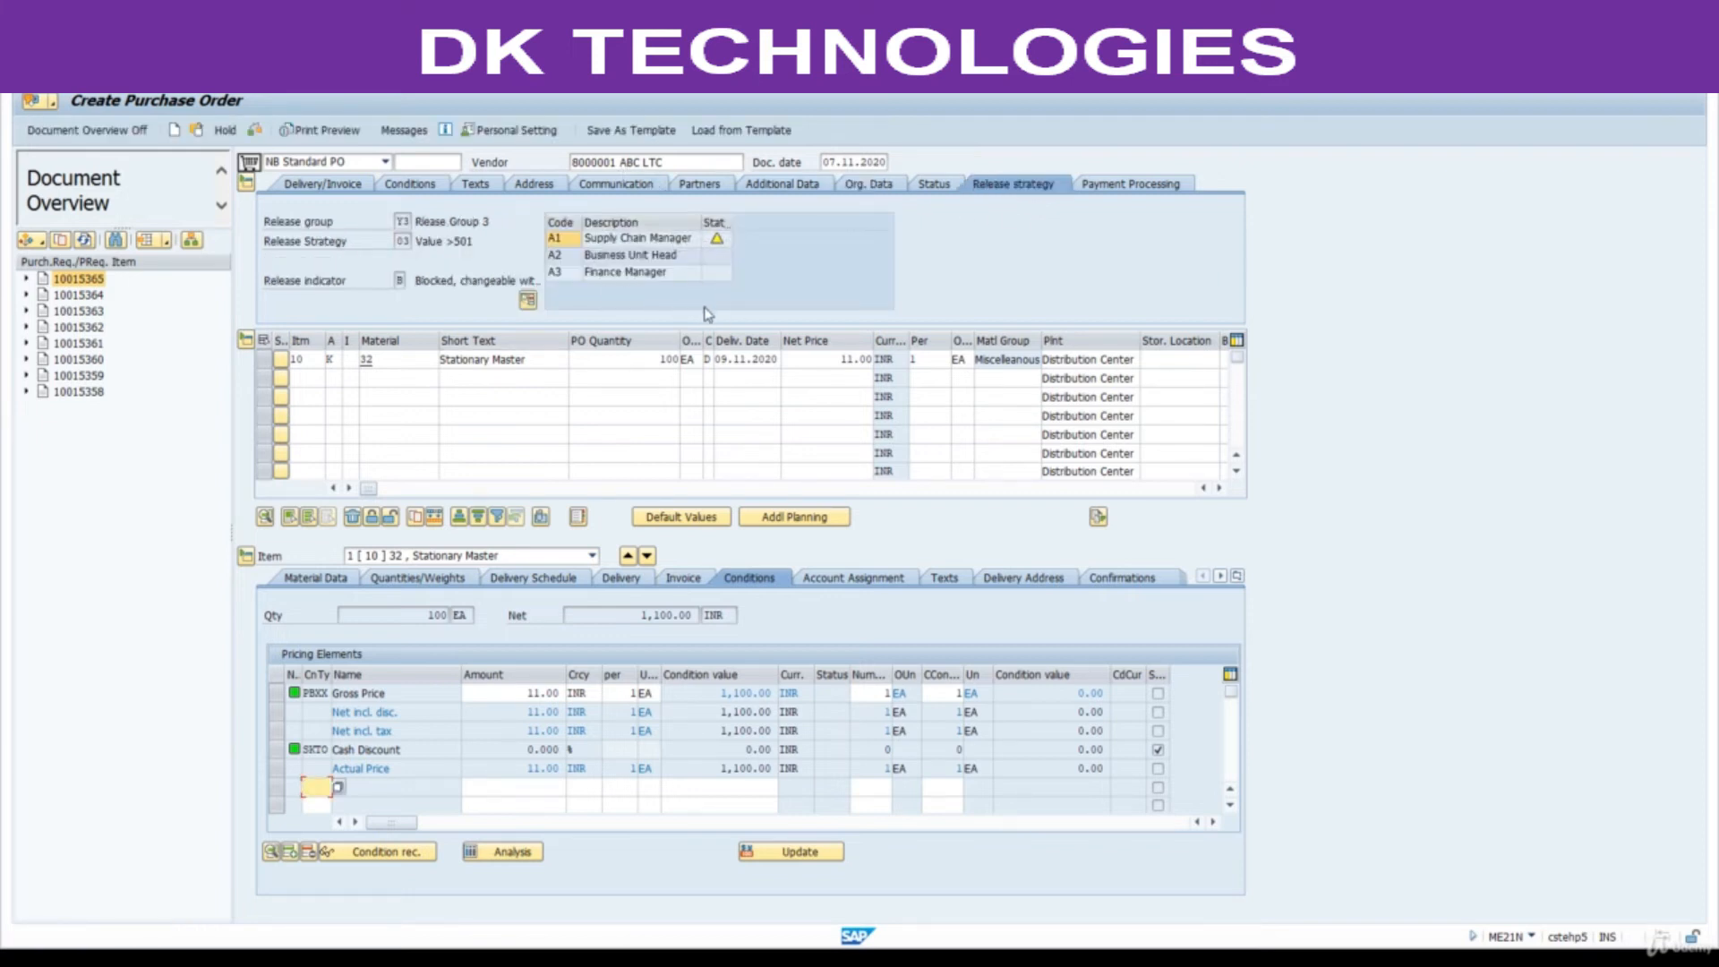
- Review the print preview of the purchase order, return to the order and save it
left_click(356, 133)
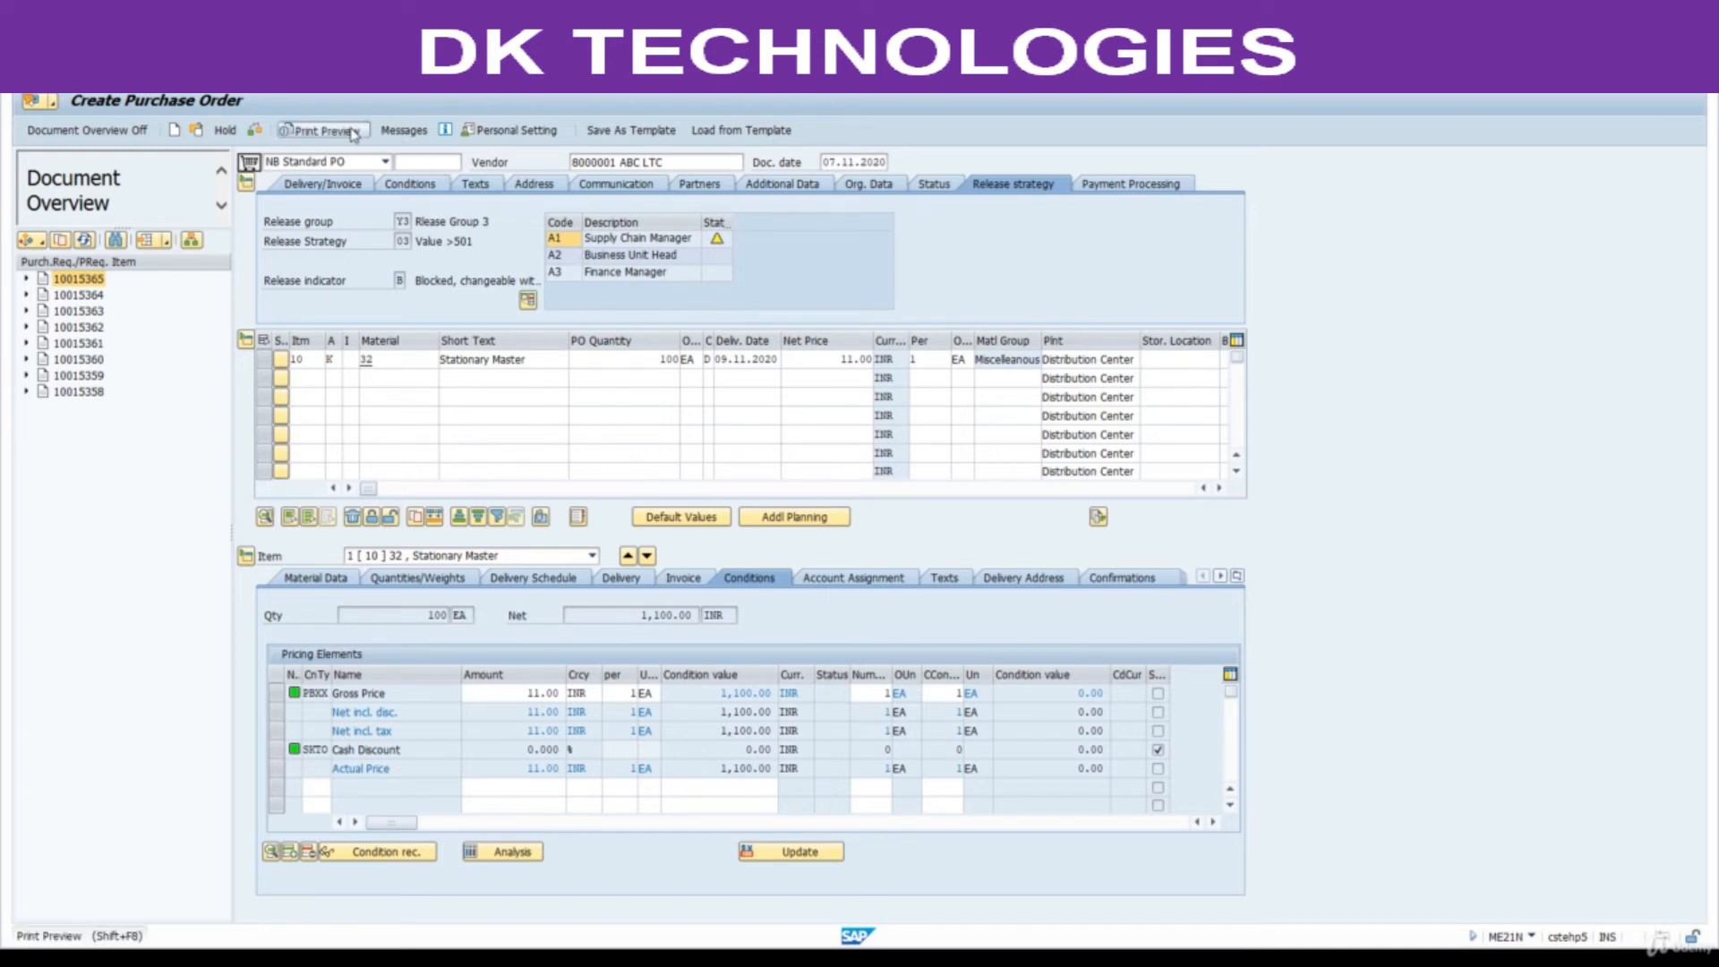
scroll(625, 732, "down", 2)
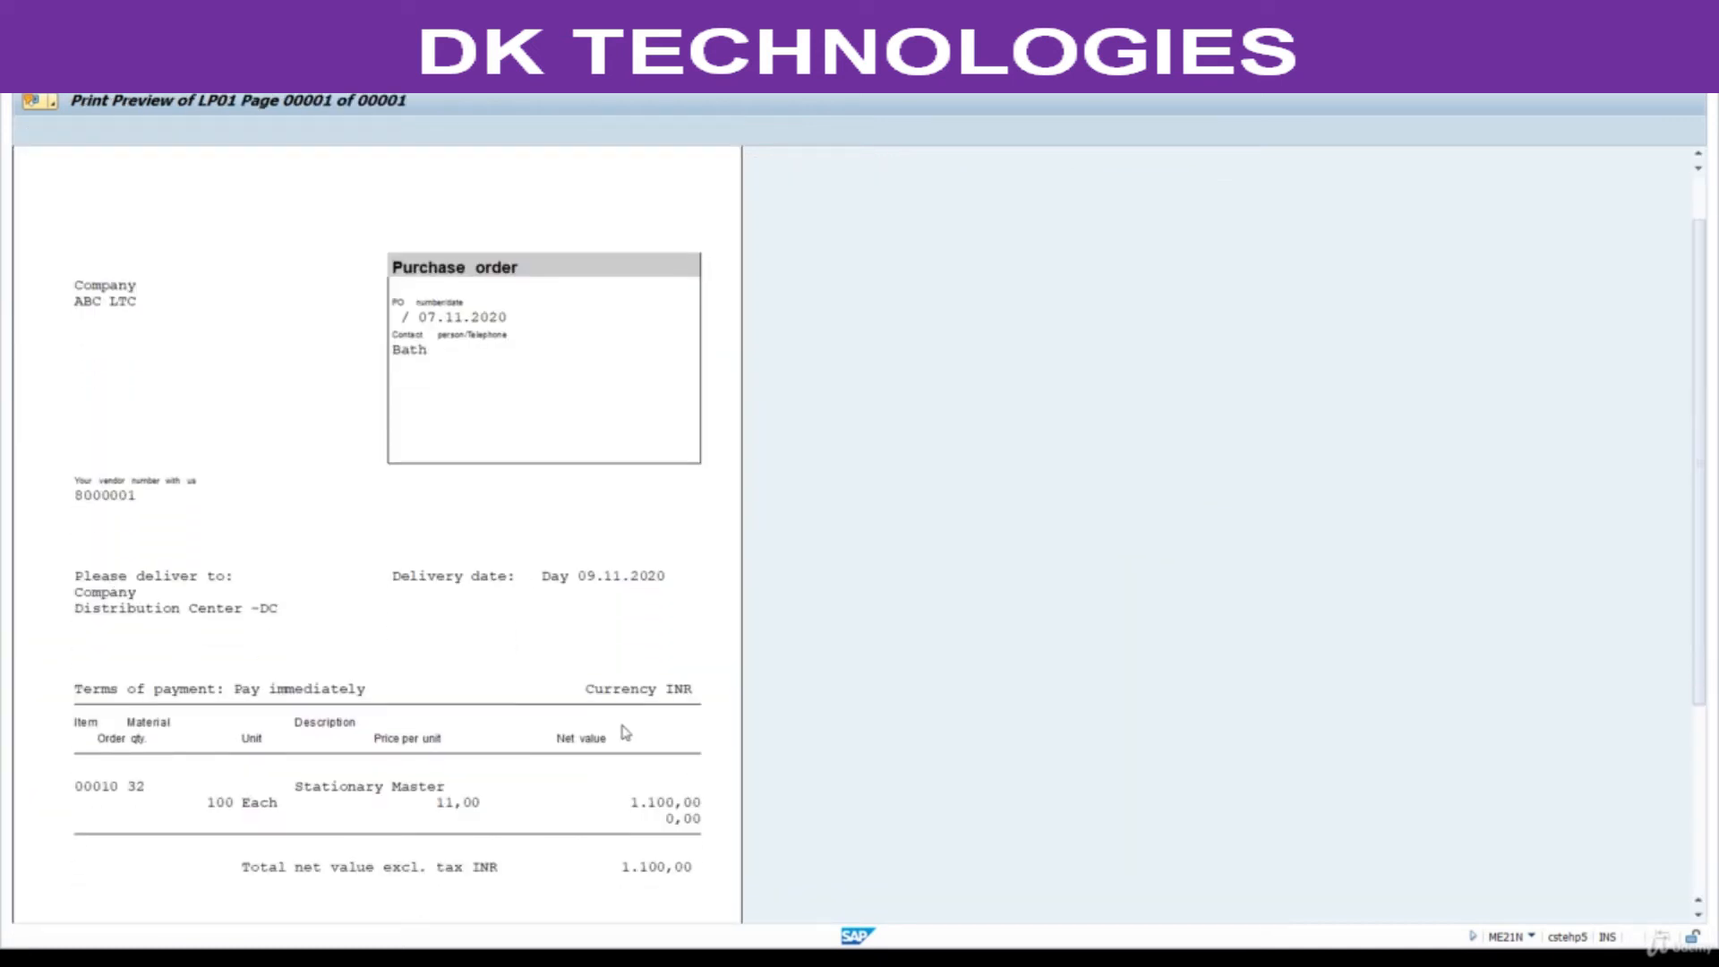
key("F3")
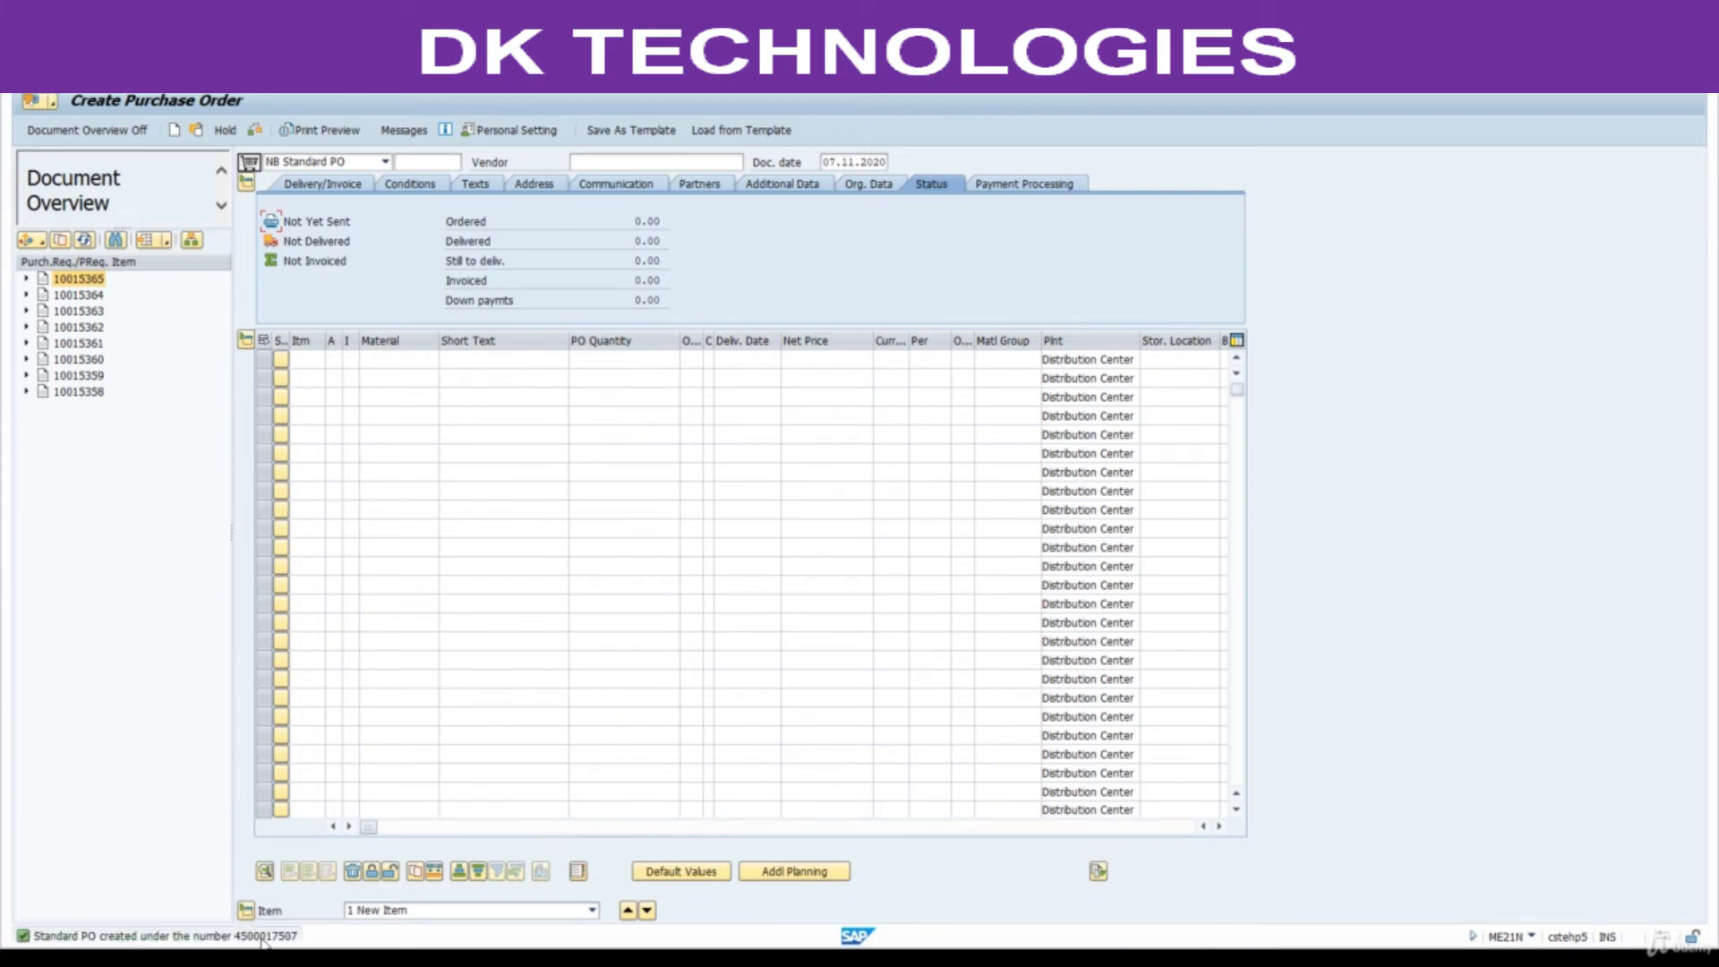
- Copy the new purchase order number from its creation message and close the message details
double_click(260, 936)
double_click(394, 255)
key("ctrl+c")
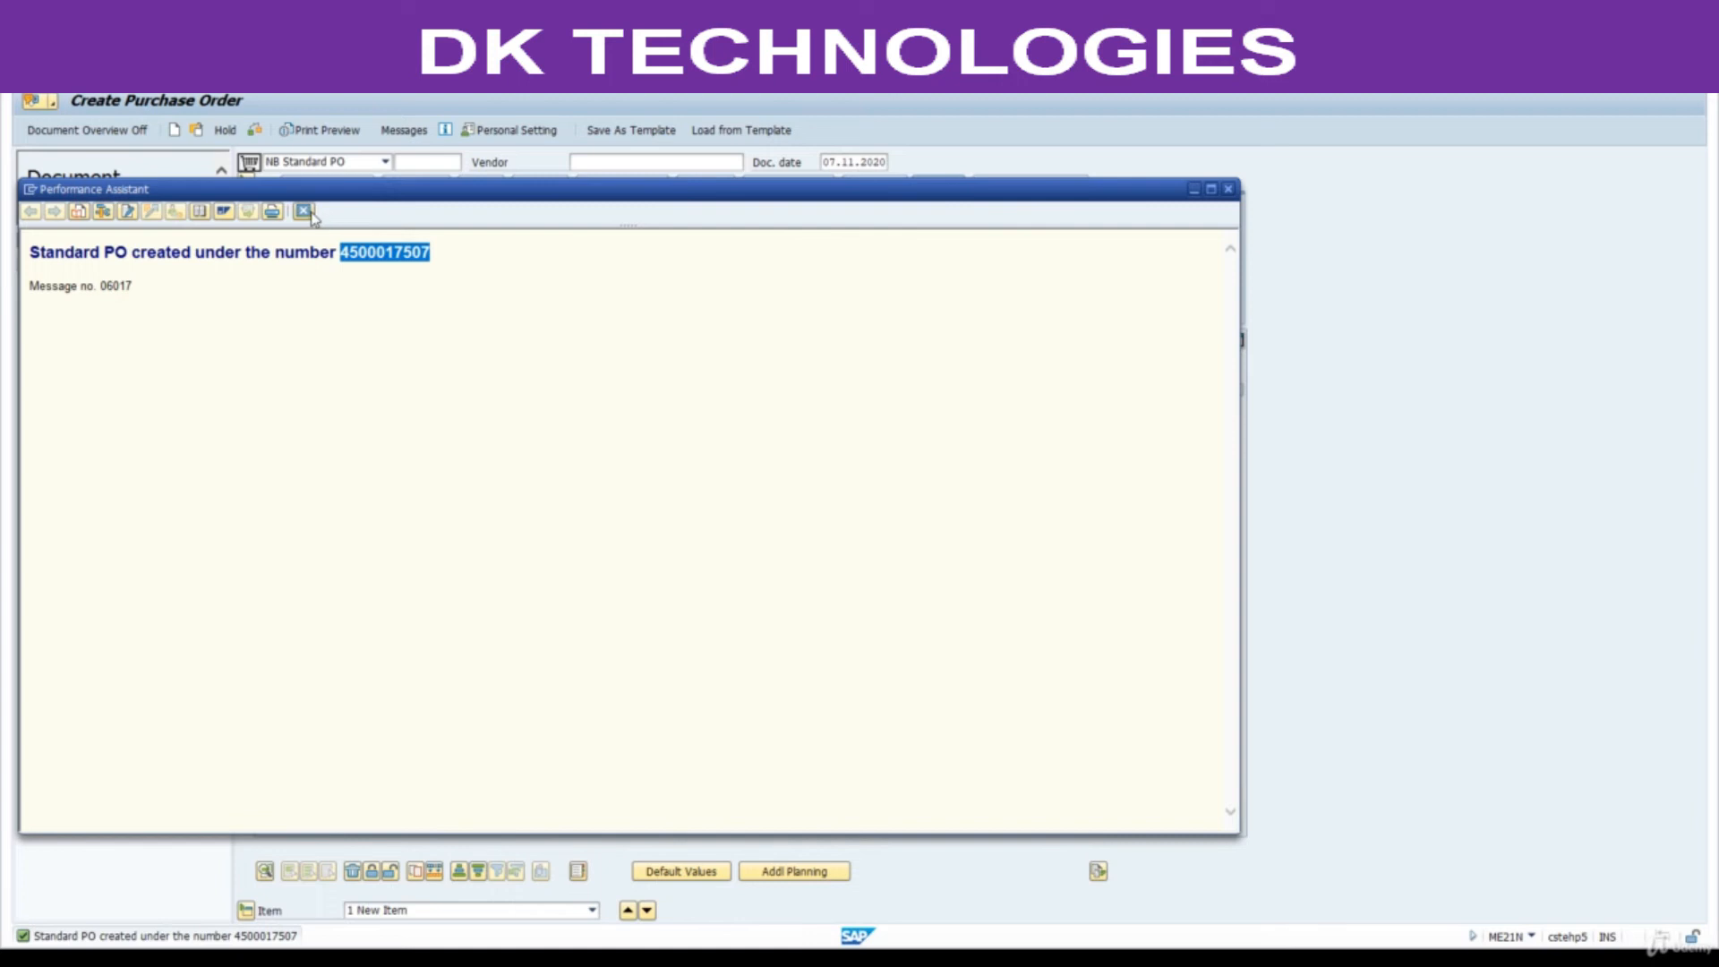
left_click(304, 211)
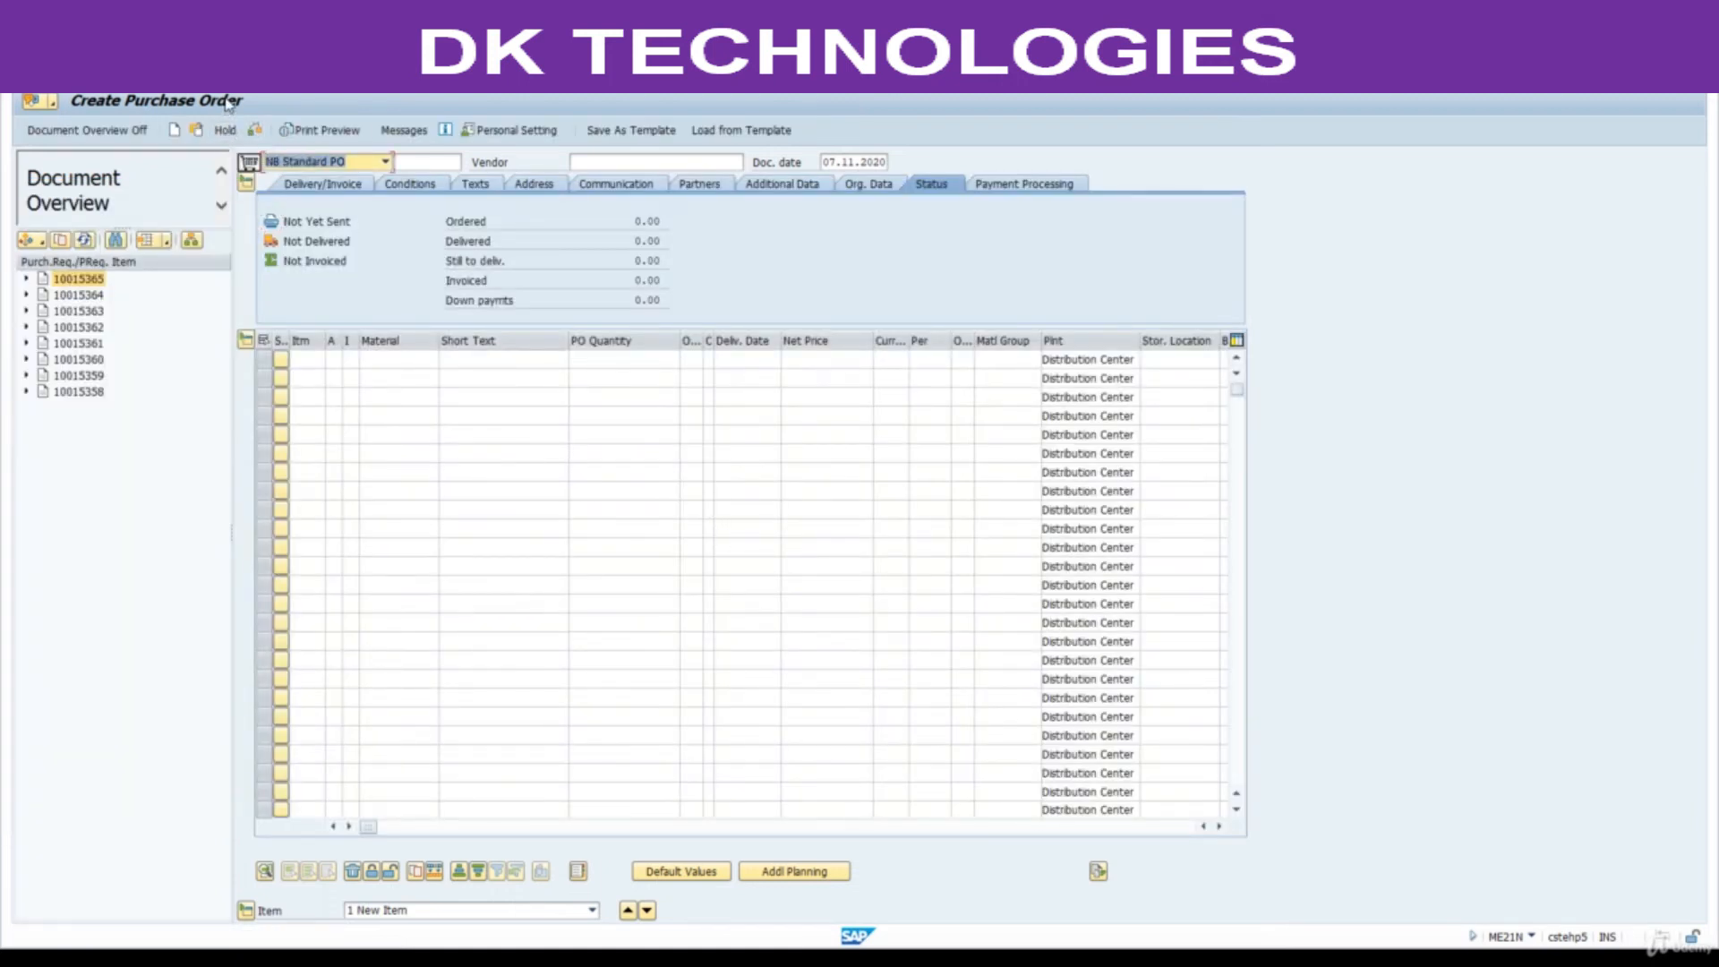
- Display the newly created purchase order without the document overview and look up the item's purchase requisition reference
left_click(255, 129)
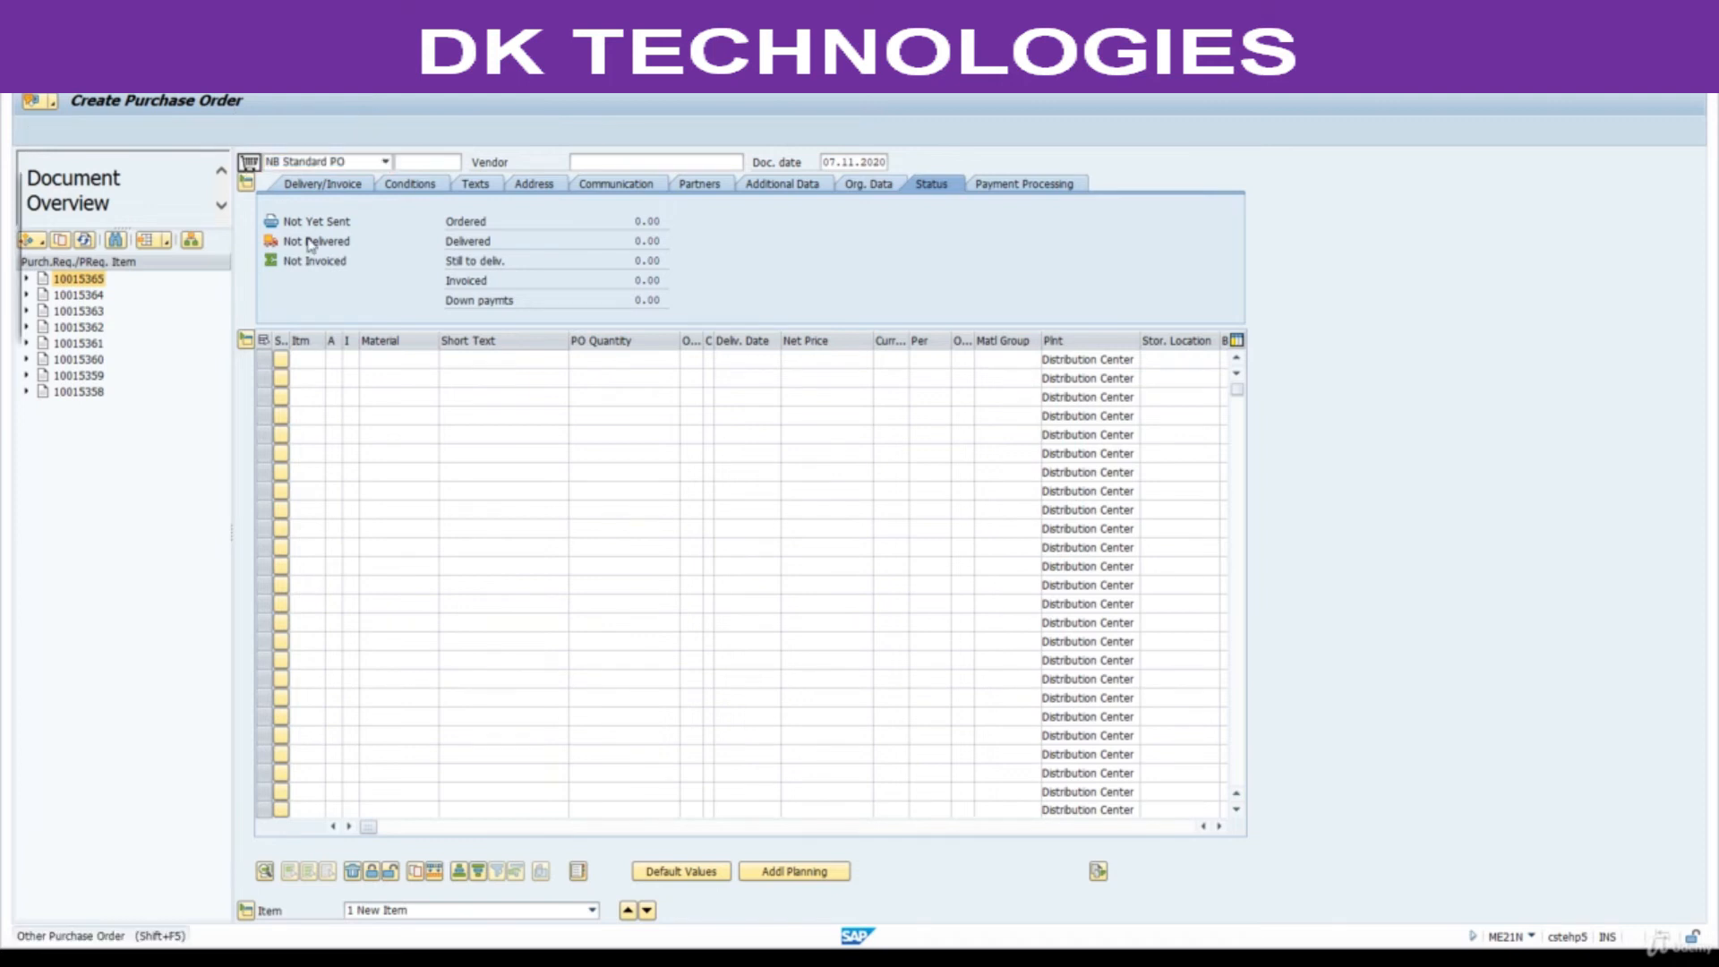
key("Return")
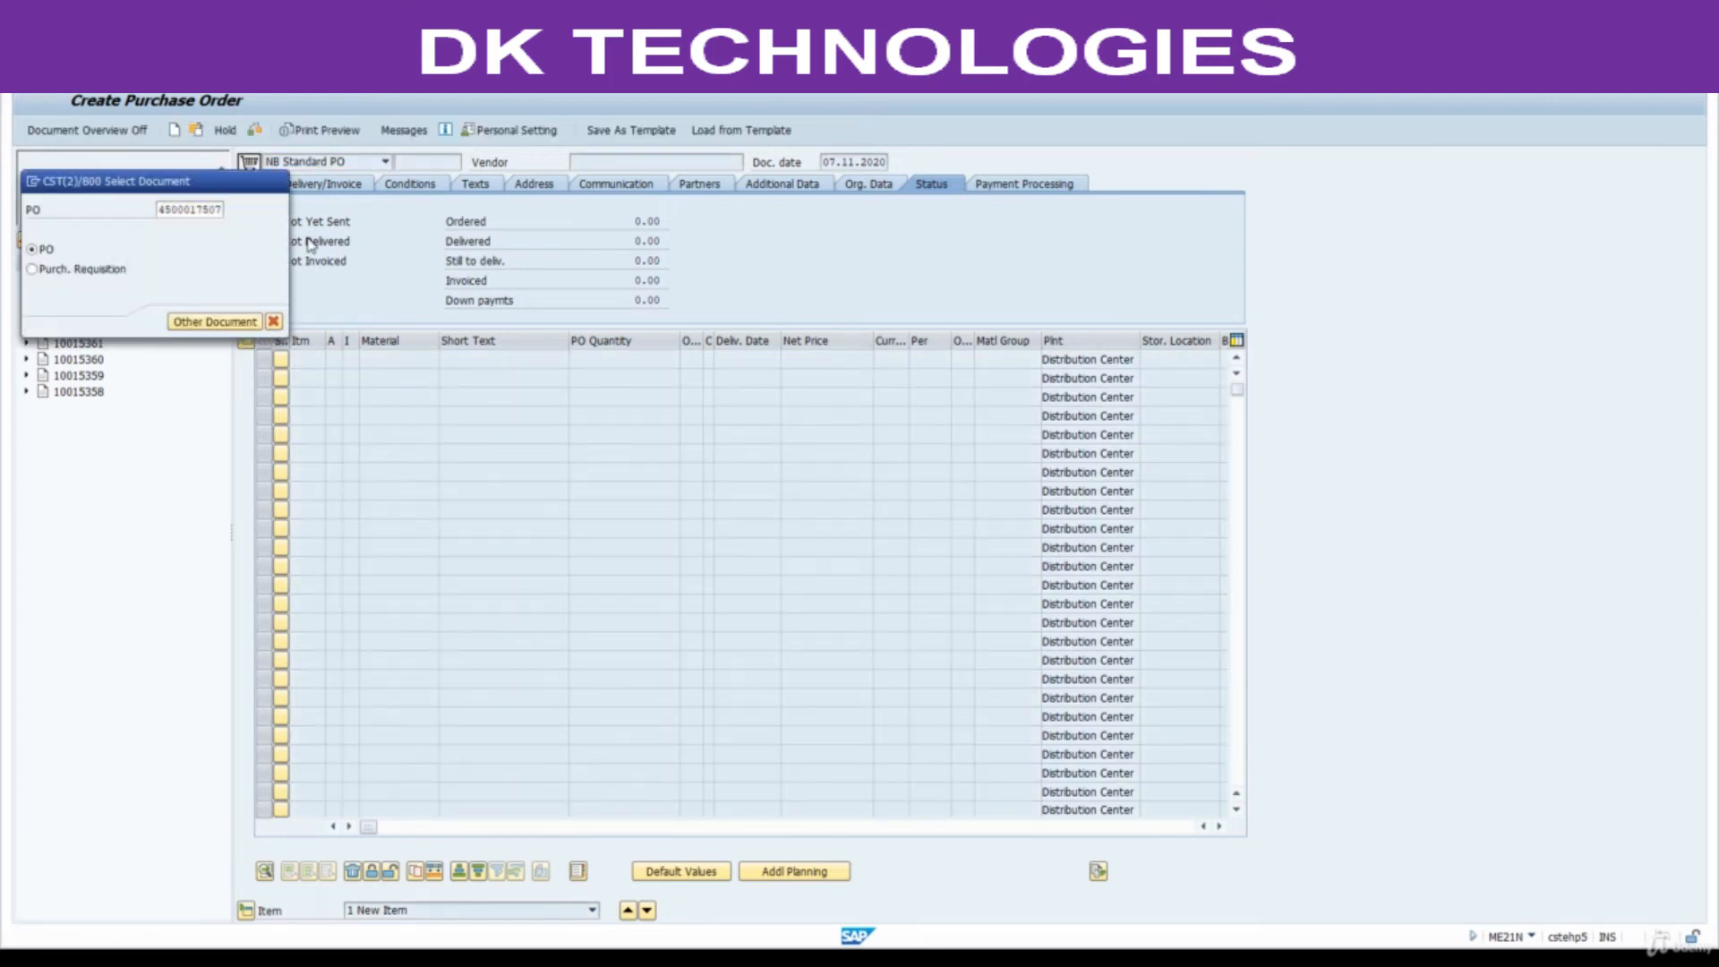
left_click(114, 133)
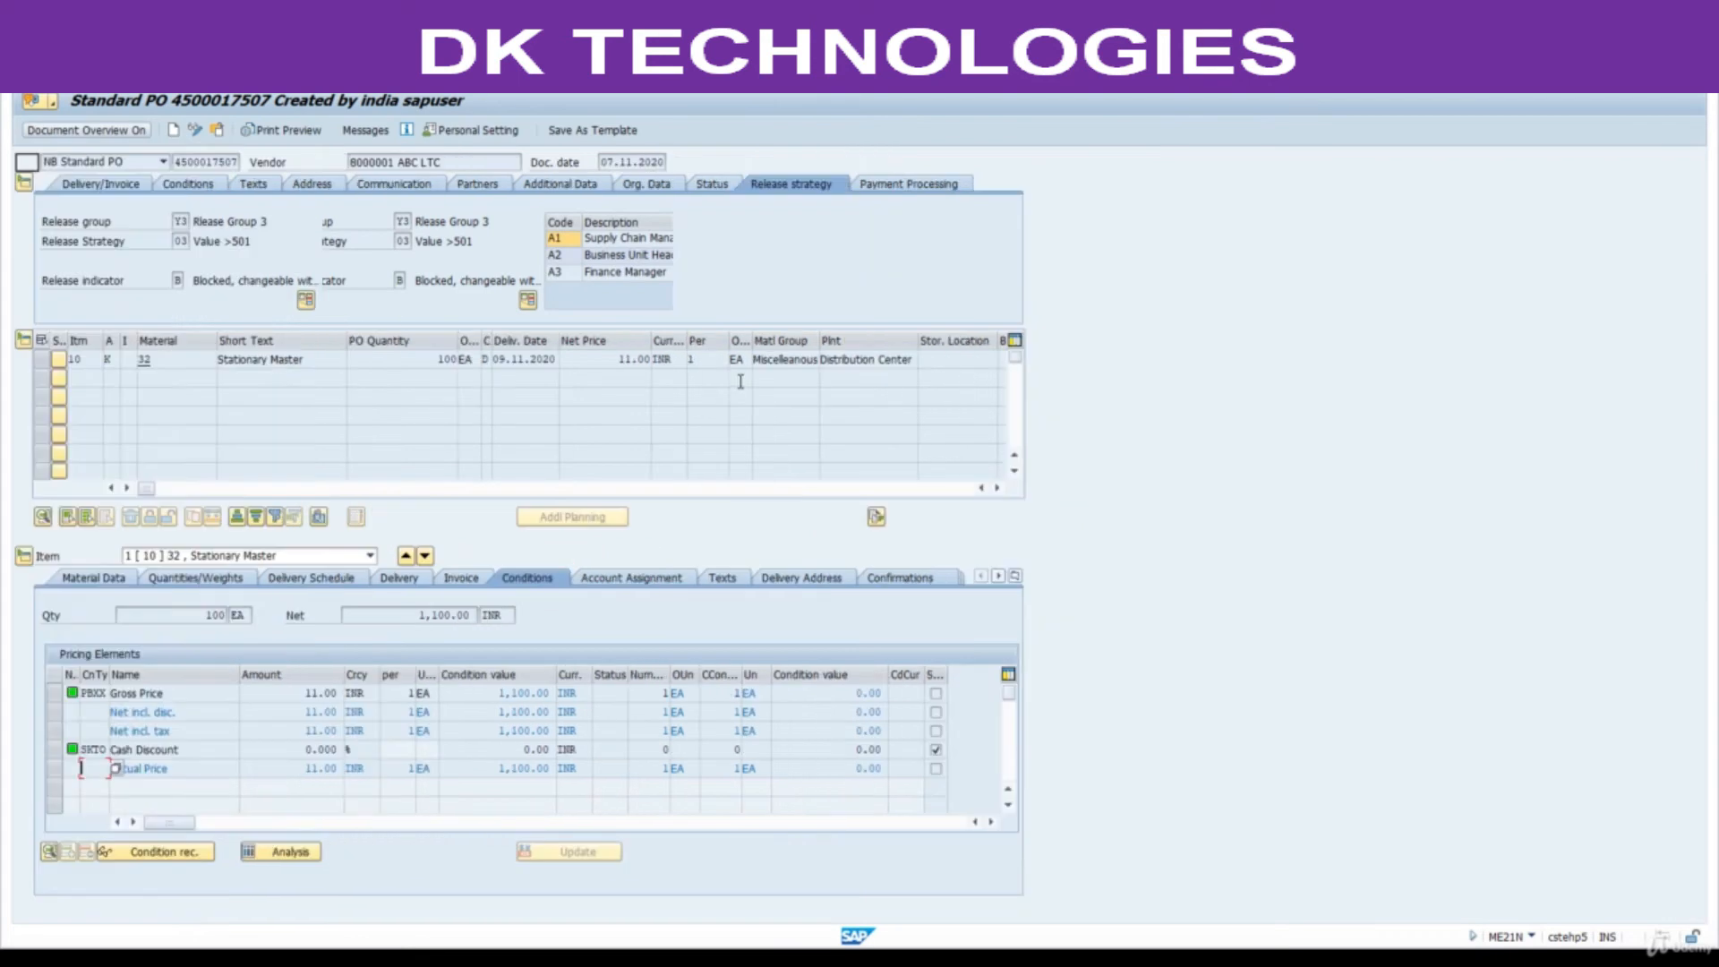
left_click(998, 489)
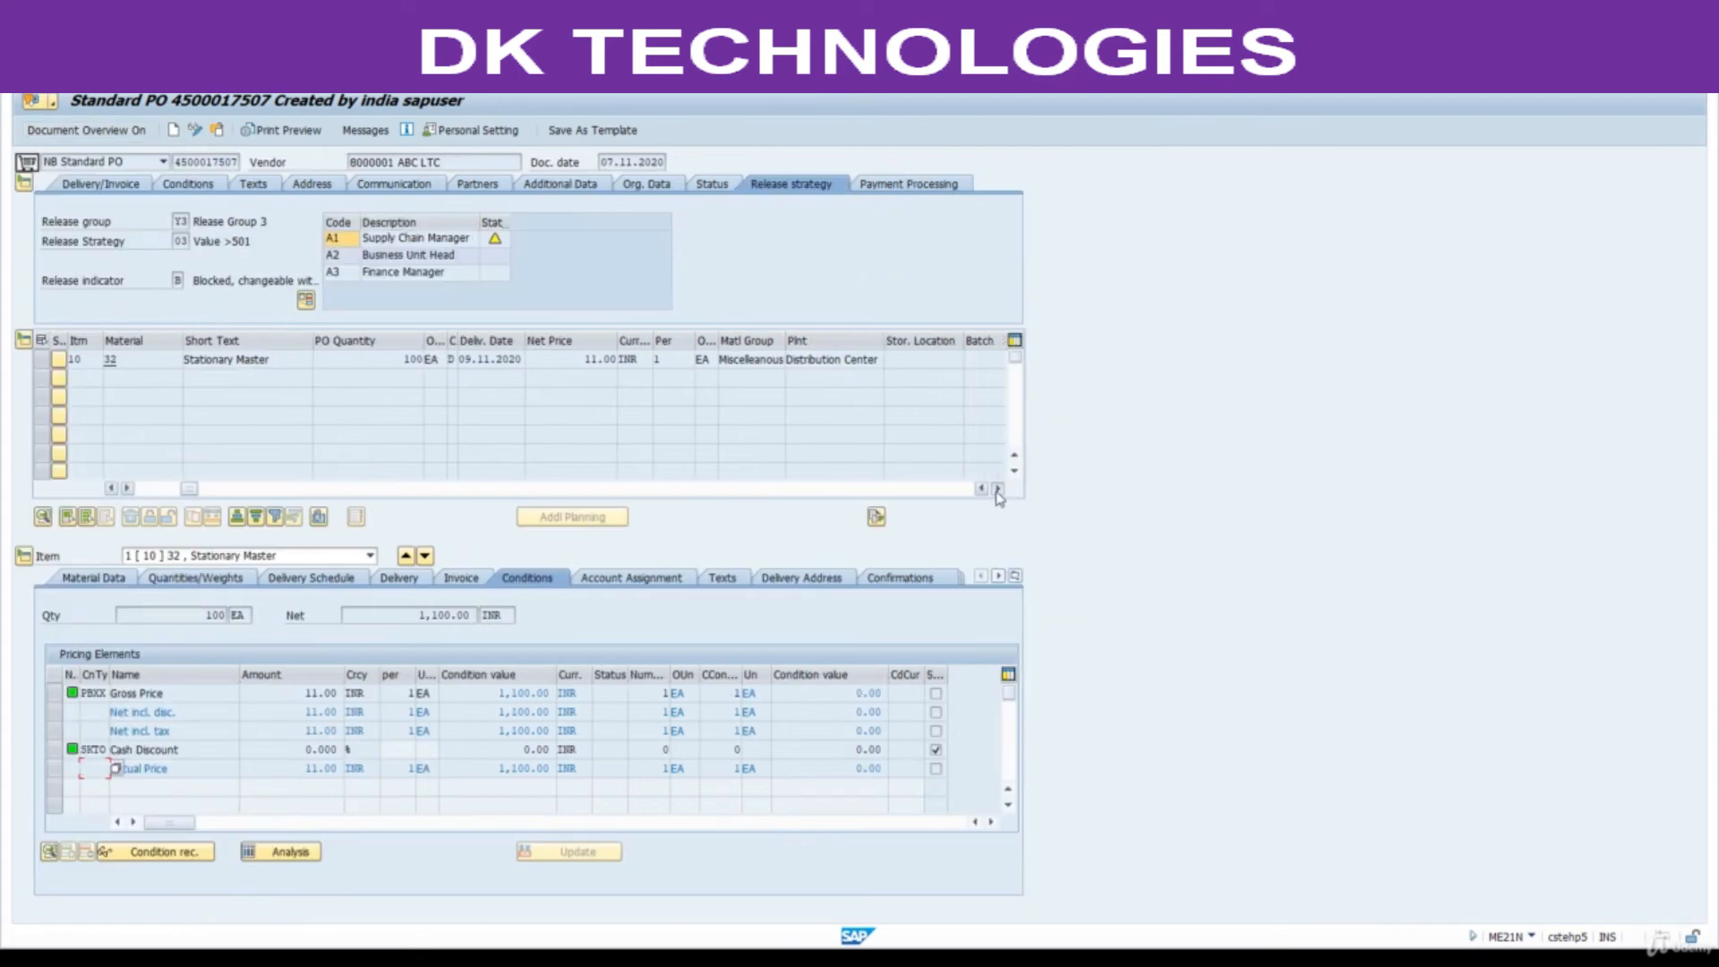
left_click(998, 489)
left_click(998, 489)
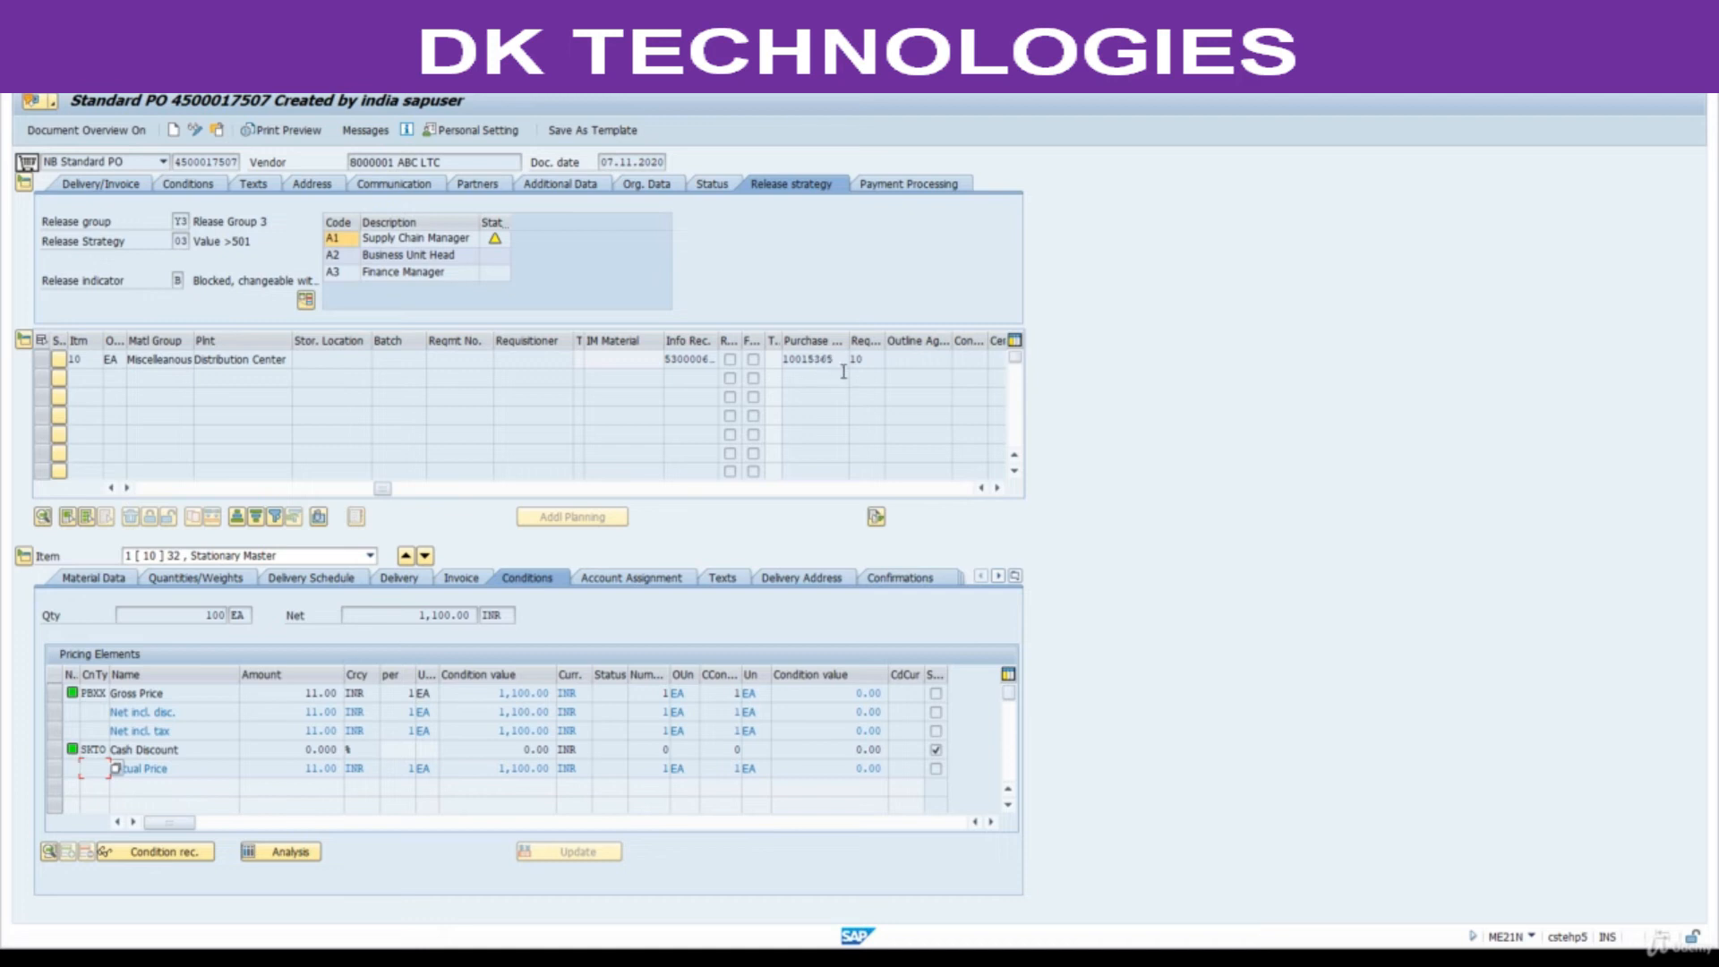
- Display the referenced Case 2 purchase requisition in ME53N and view its item's processing status
double_click(840, 360)
key("Home")
key("Return")
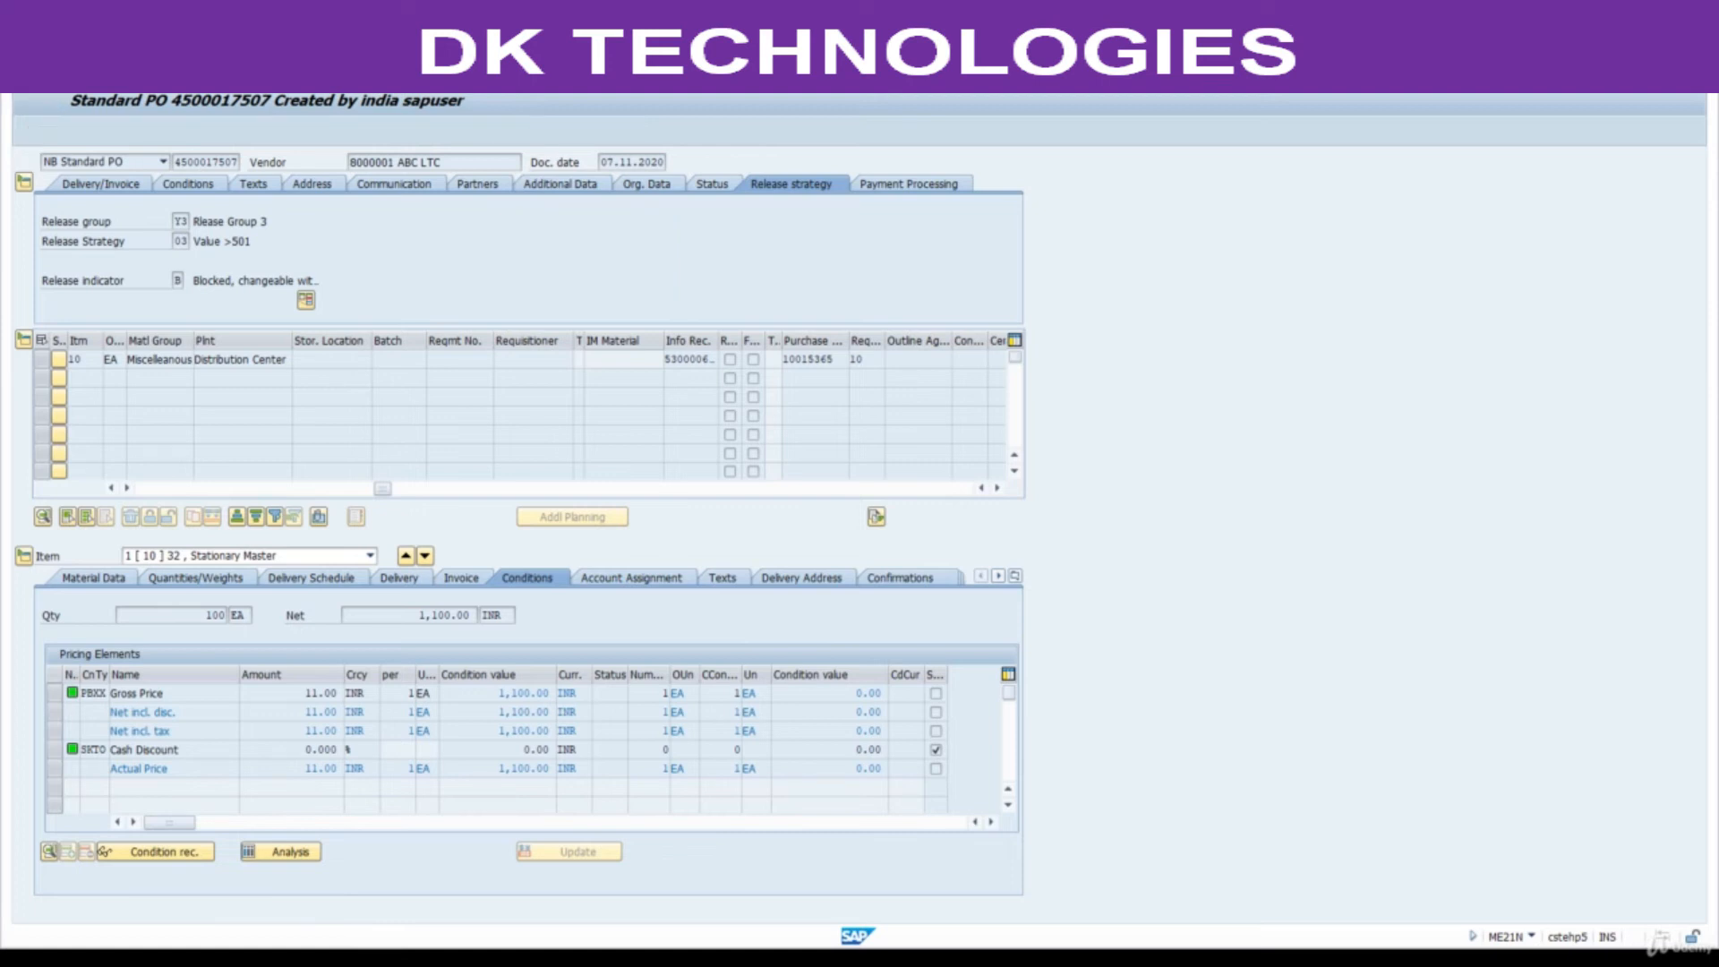
left_click(217, 130)
type("10015365")
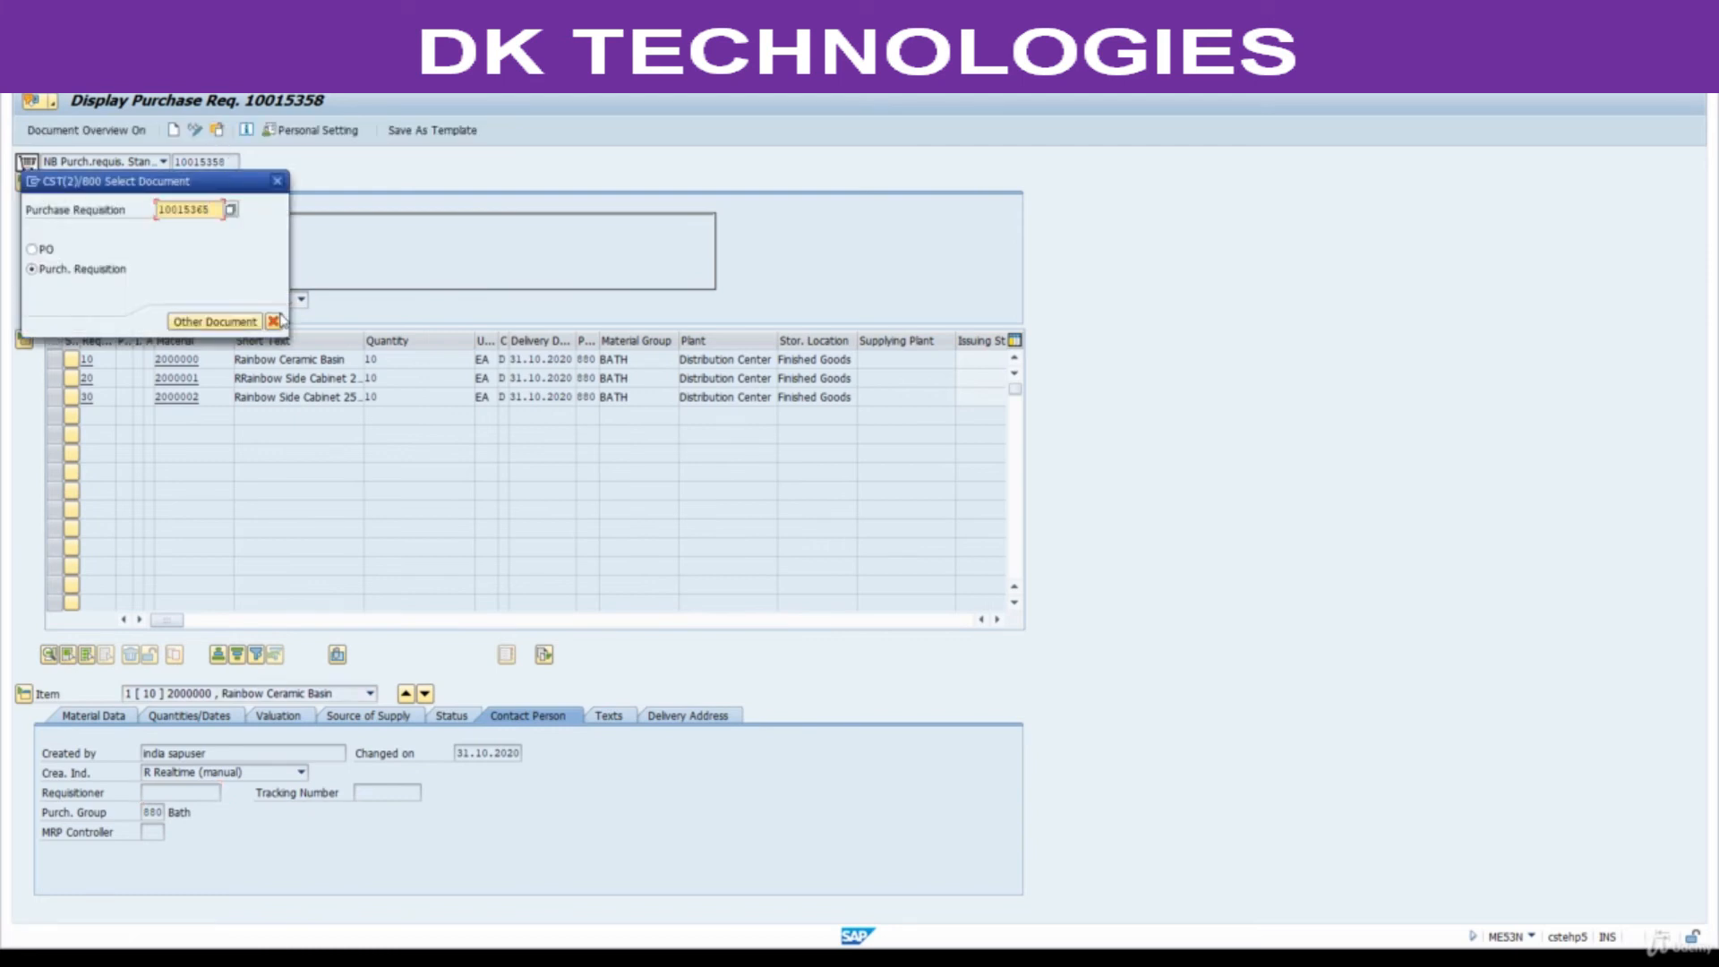
key("Return")
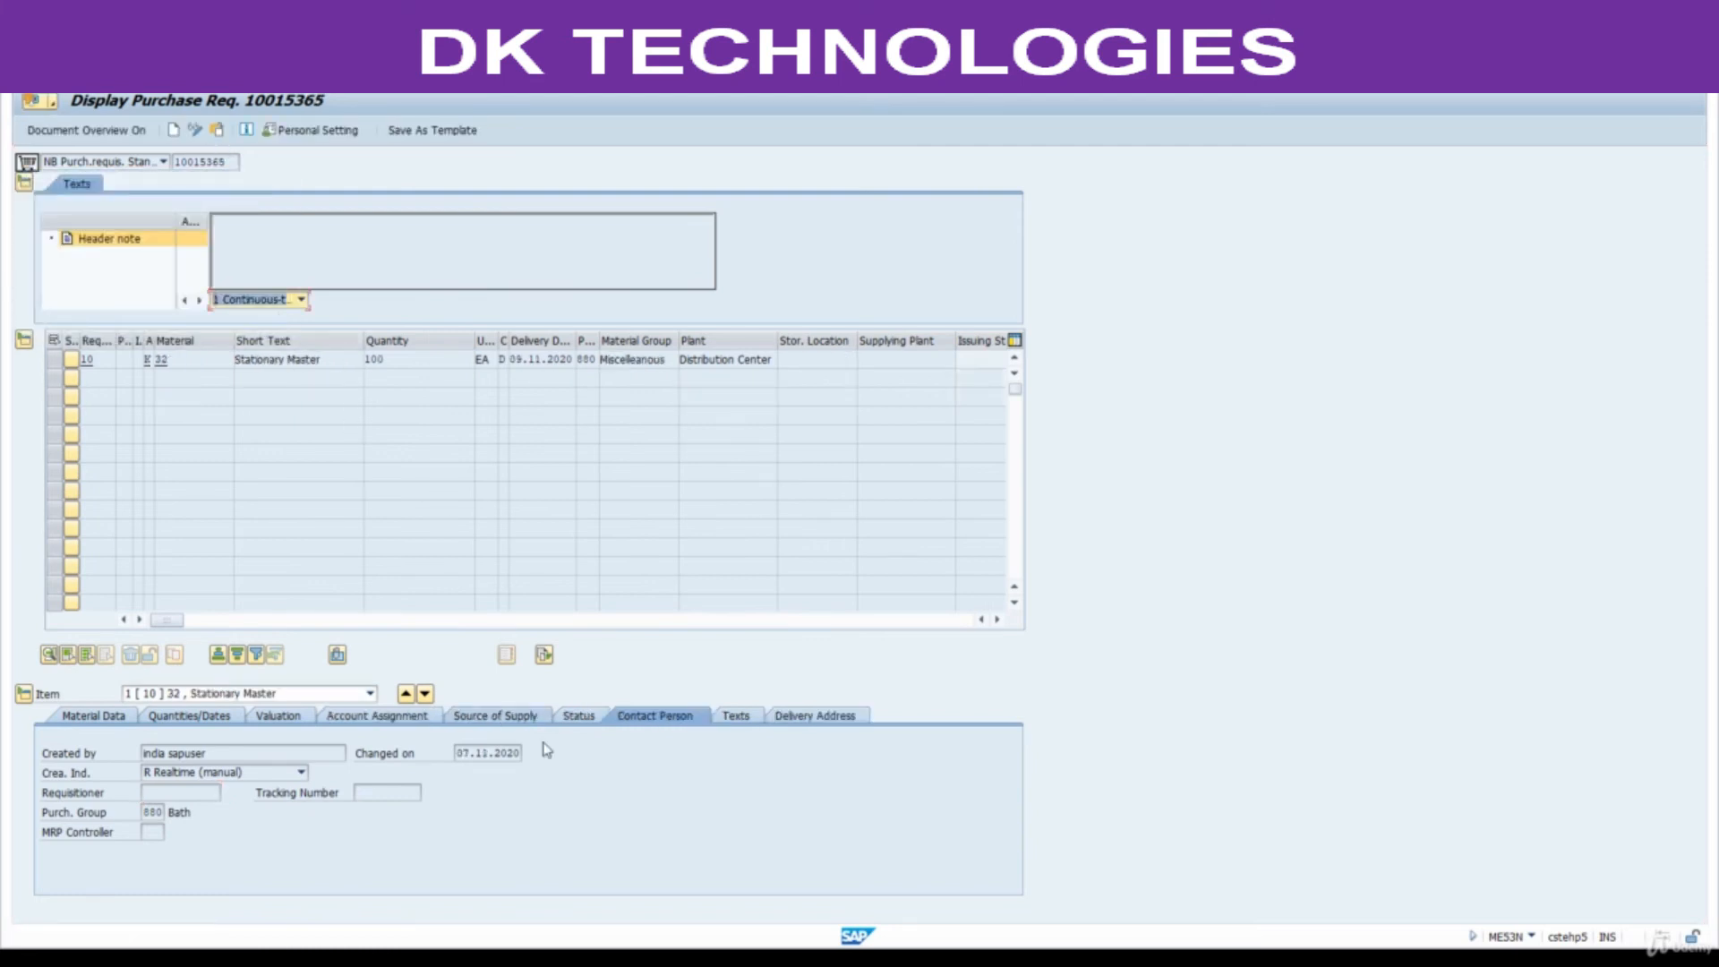
left_click(581, 717)
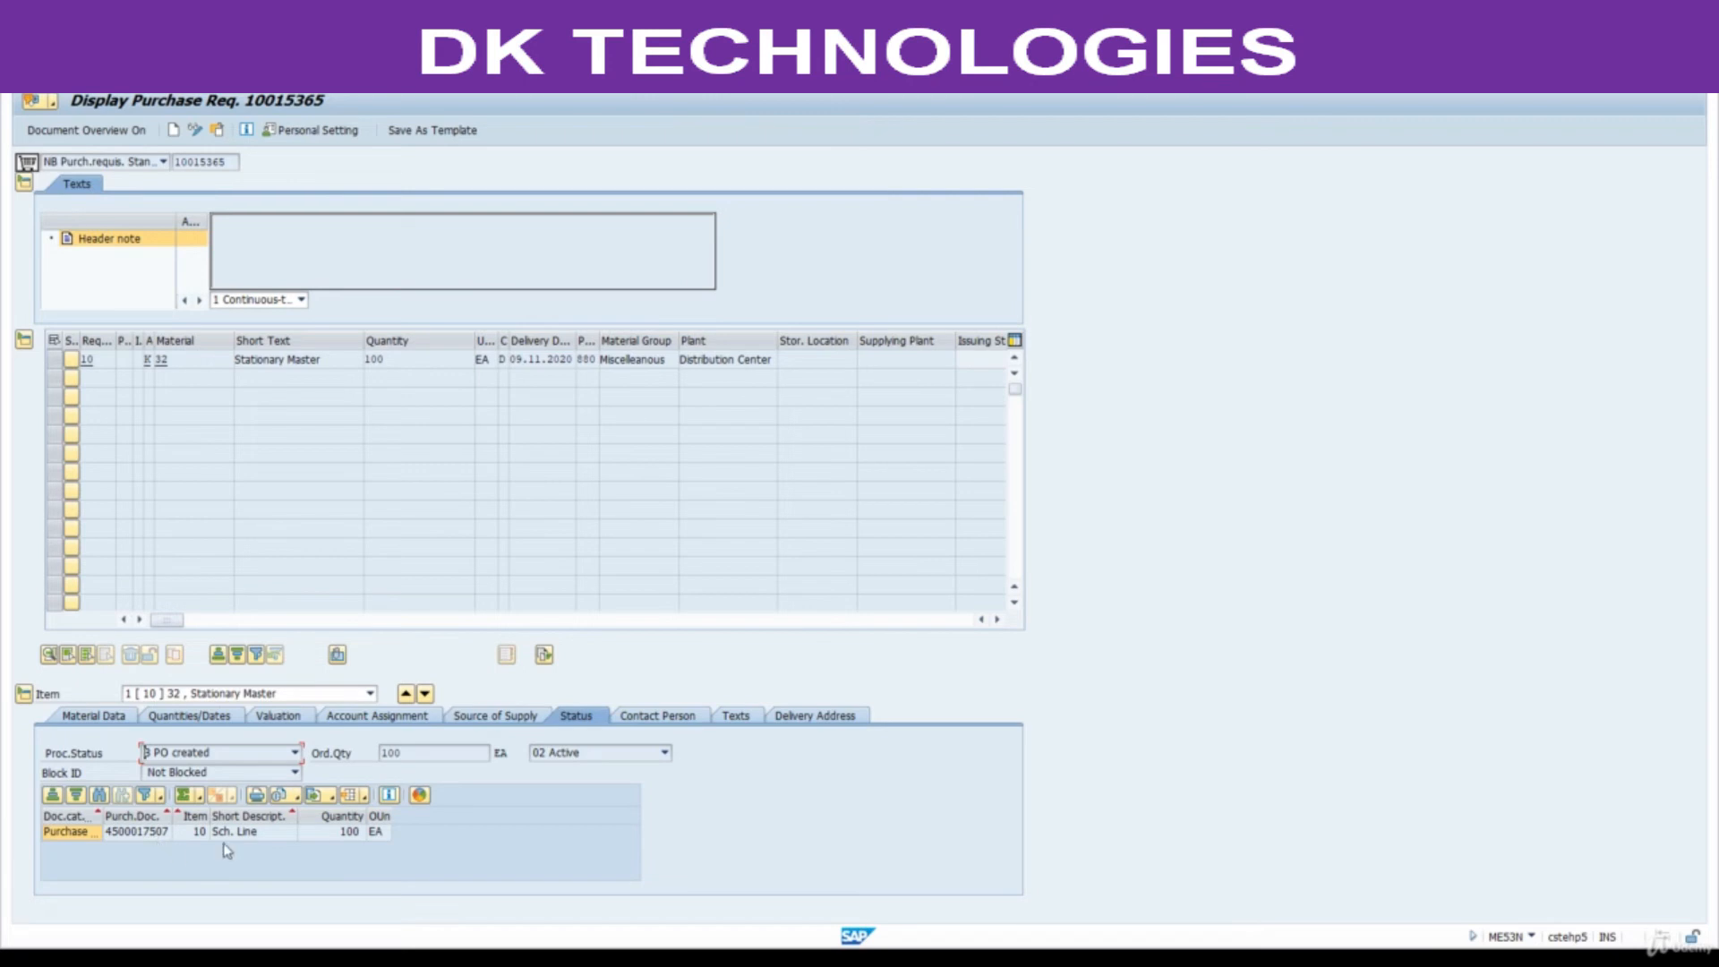
- Record the new purchase order number in the Case 2 PO cell D46 of the Consumables sheet in Excel
left_click(1030, 958)
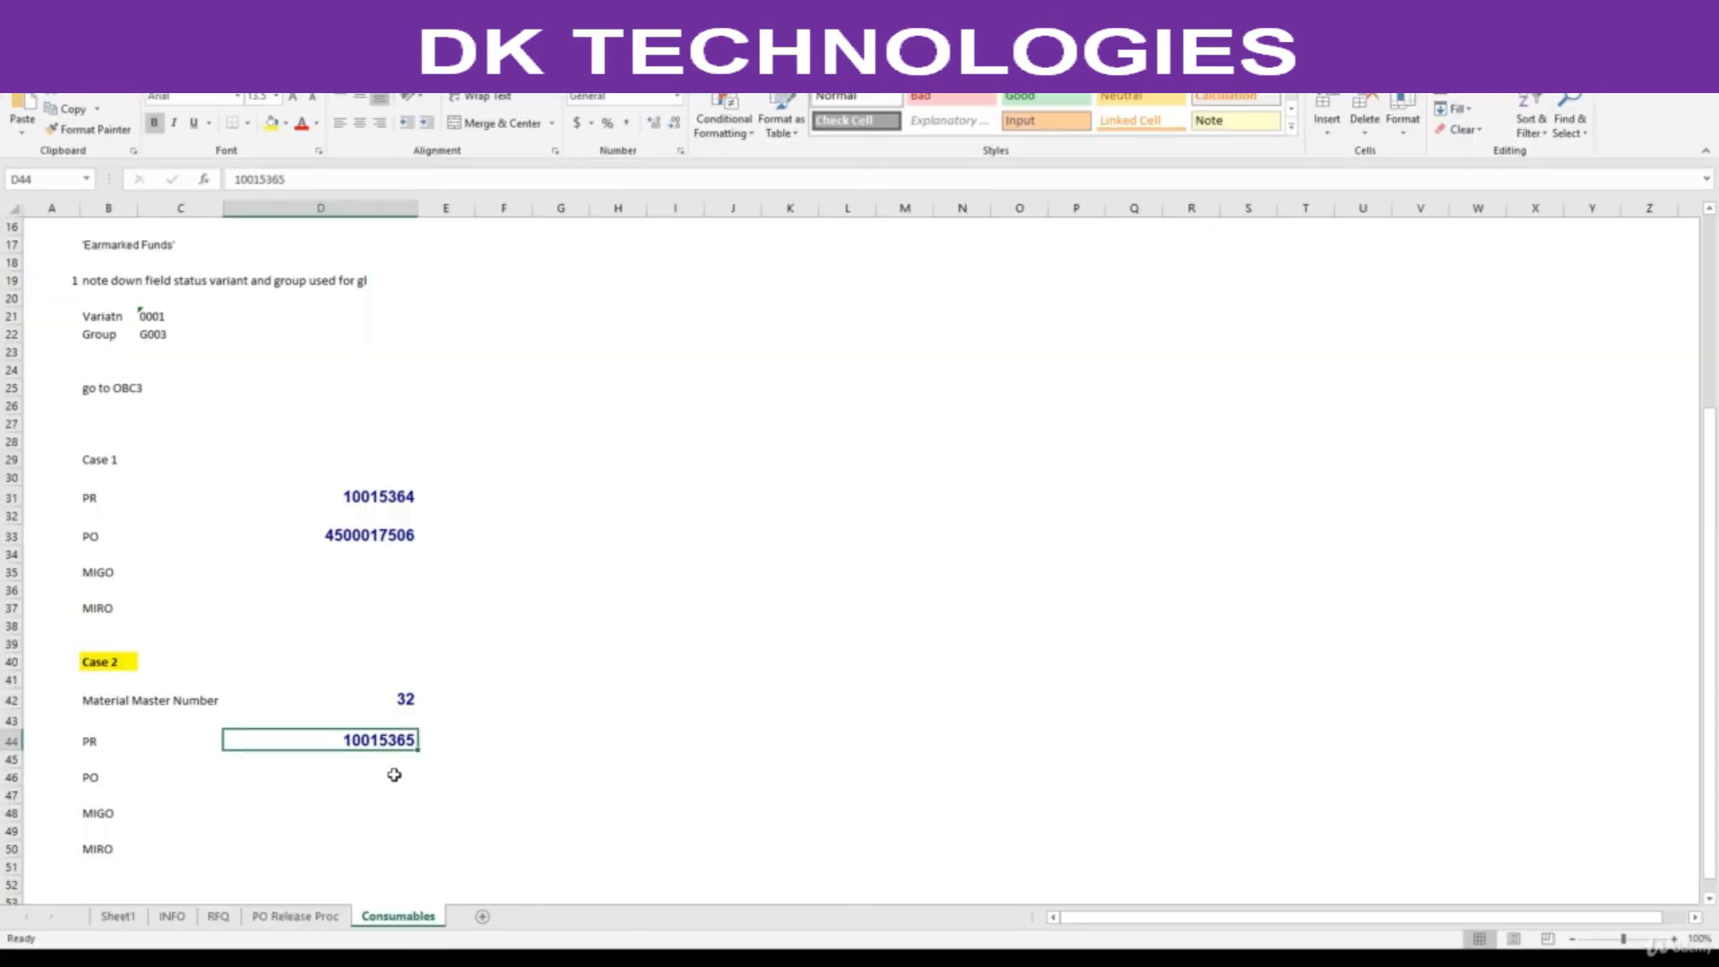
key("alt+Tab")
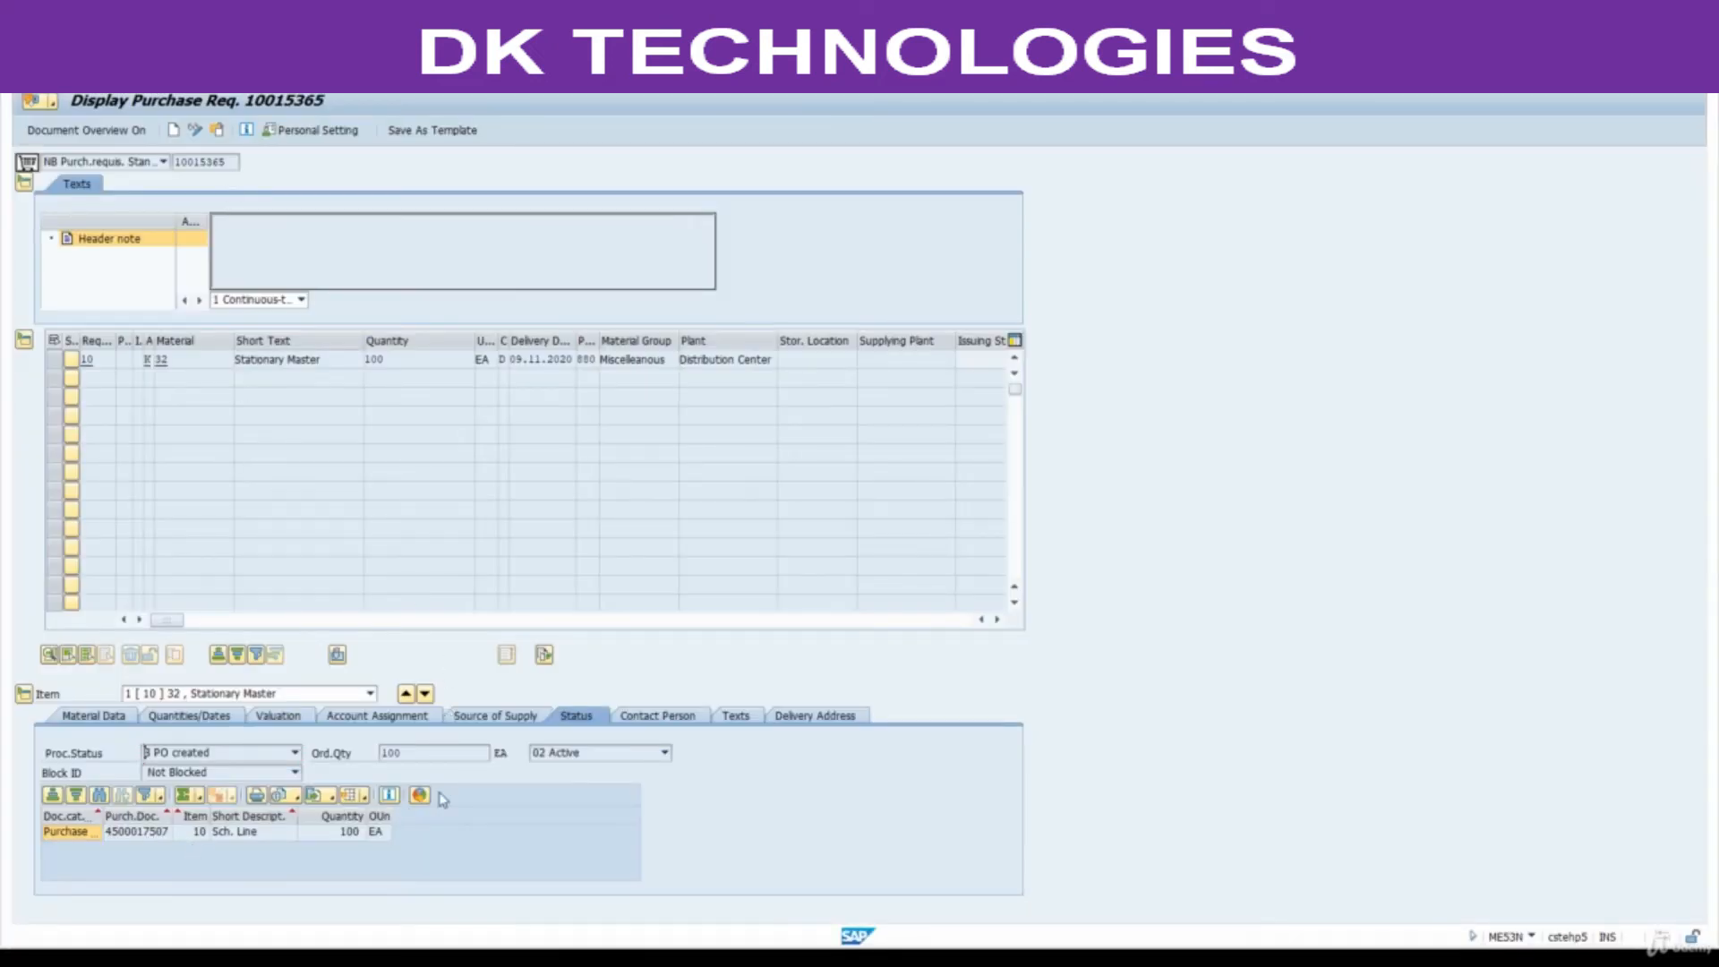
key("alt+Tab")
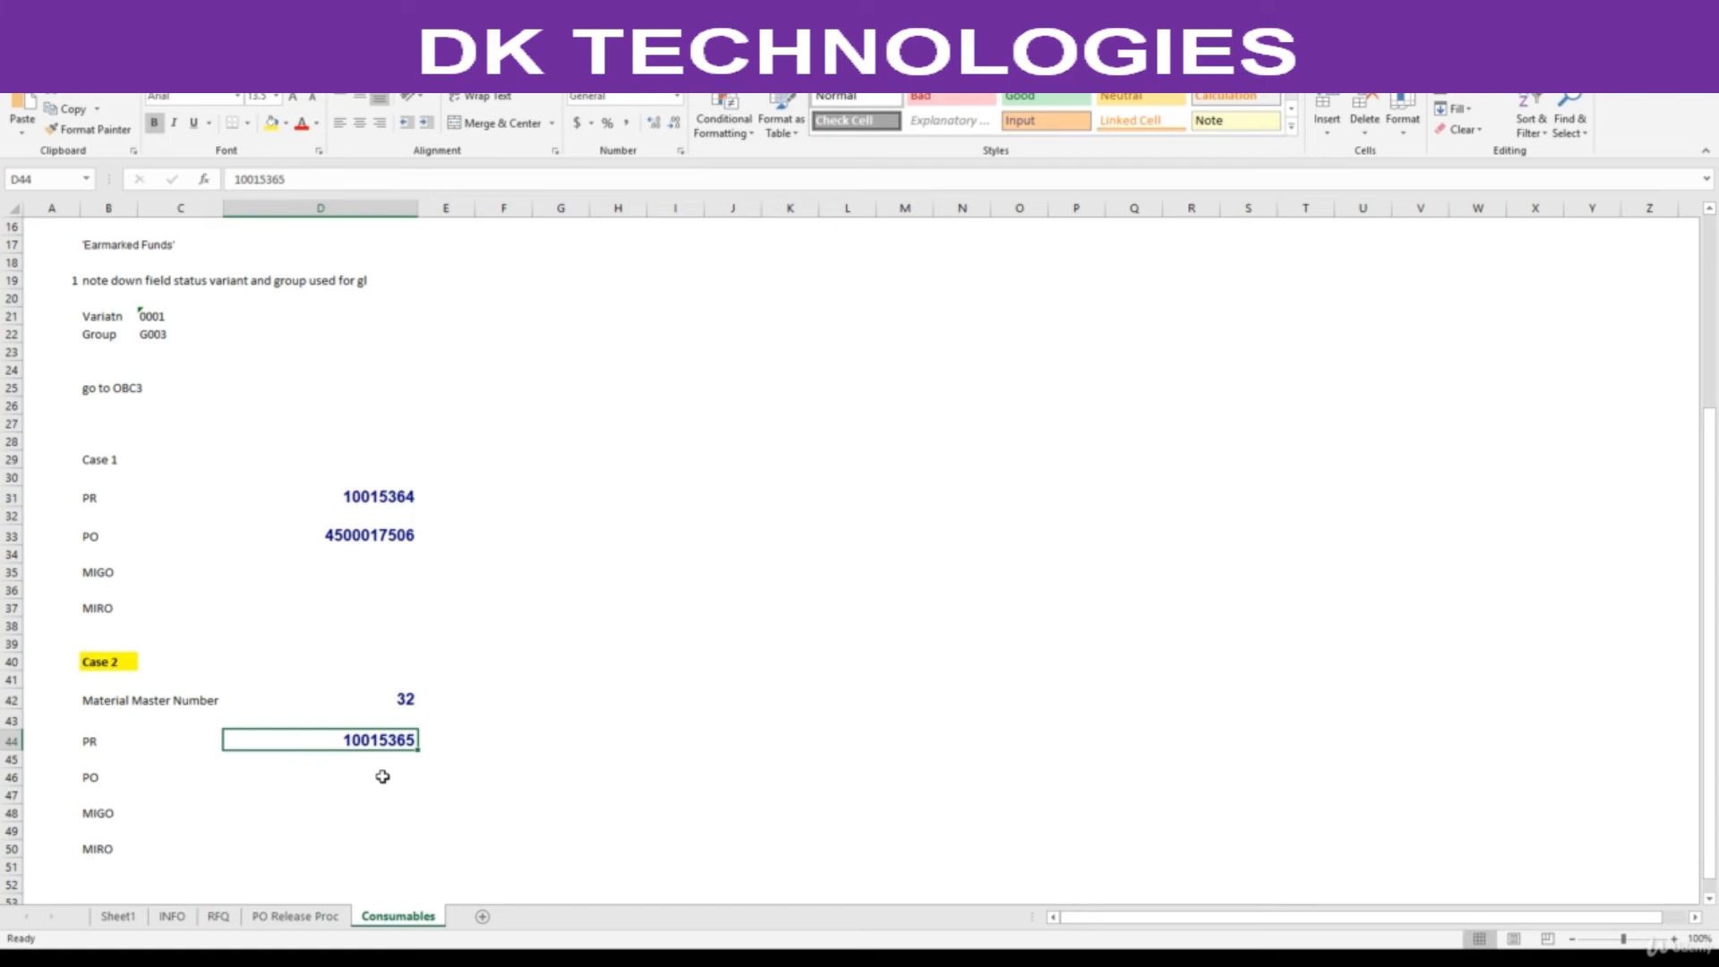
key("alt+Tab")
left_click(154, 832)
left_click(135, 833)
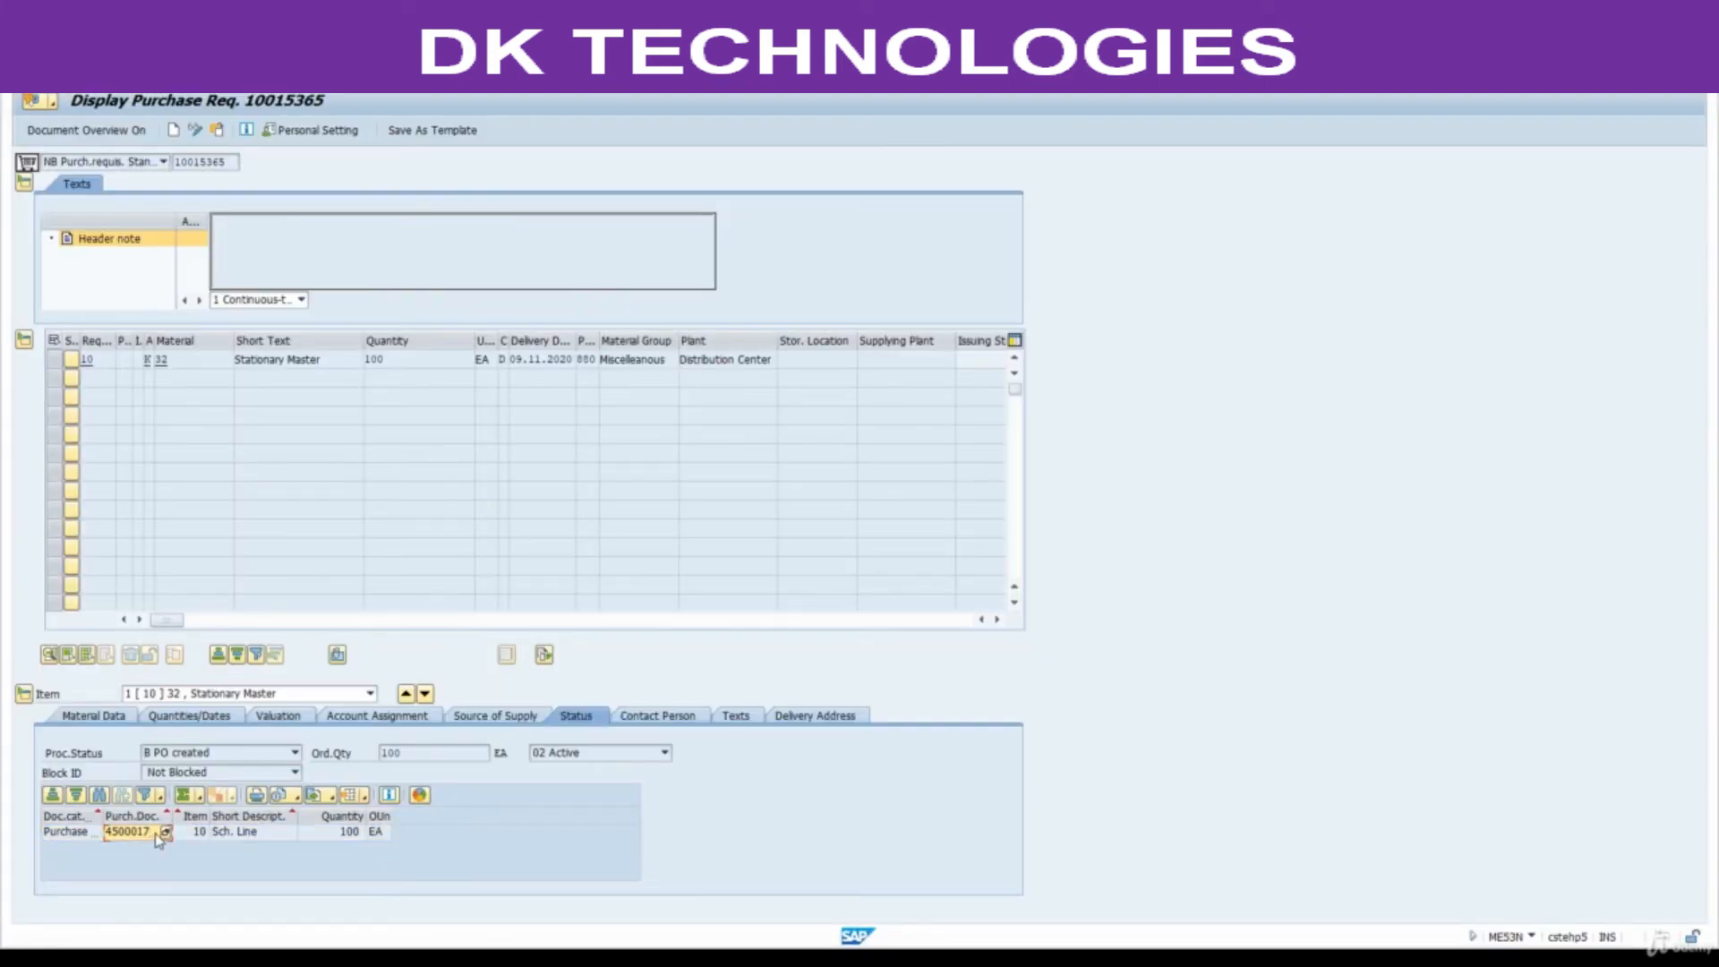
key("alt+Tab")
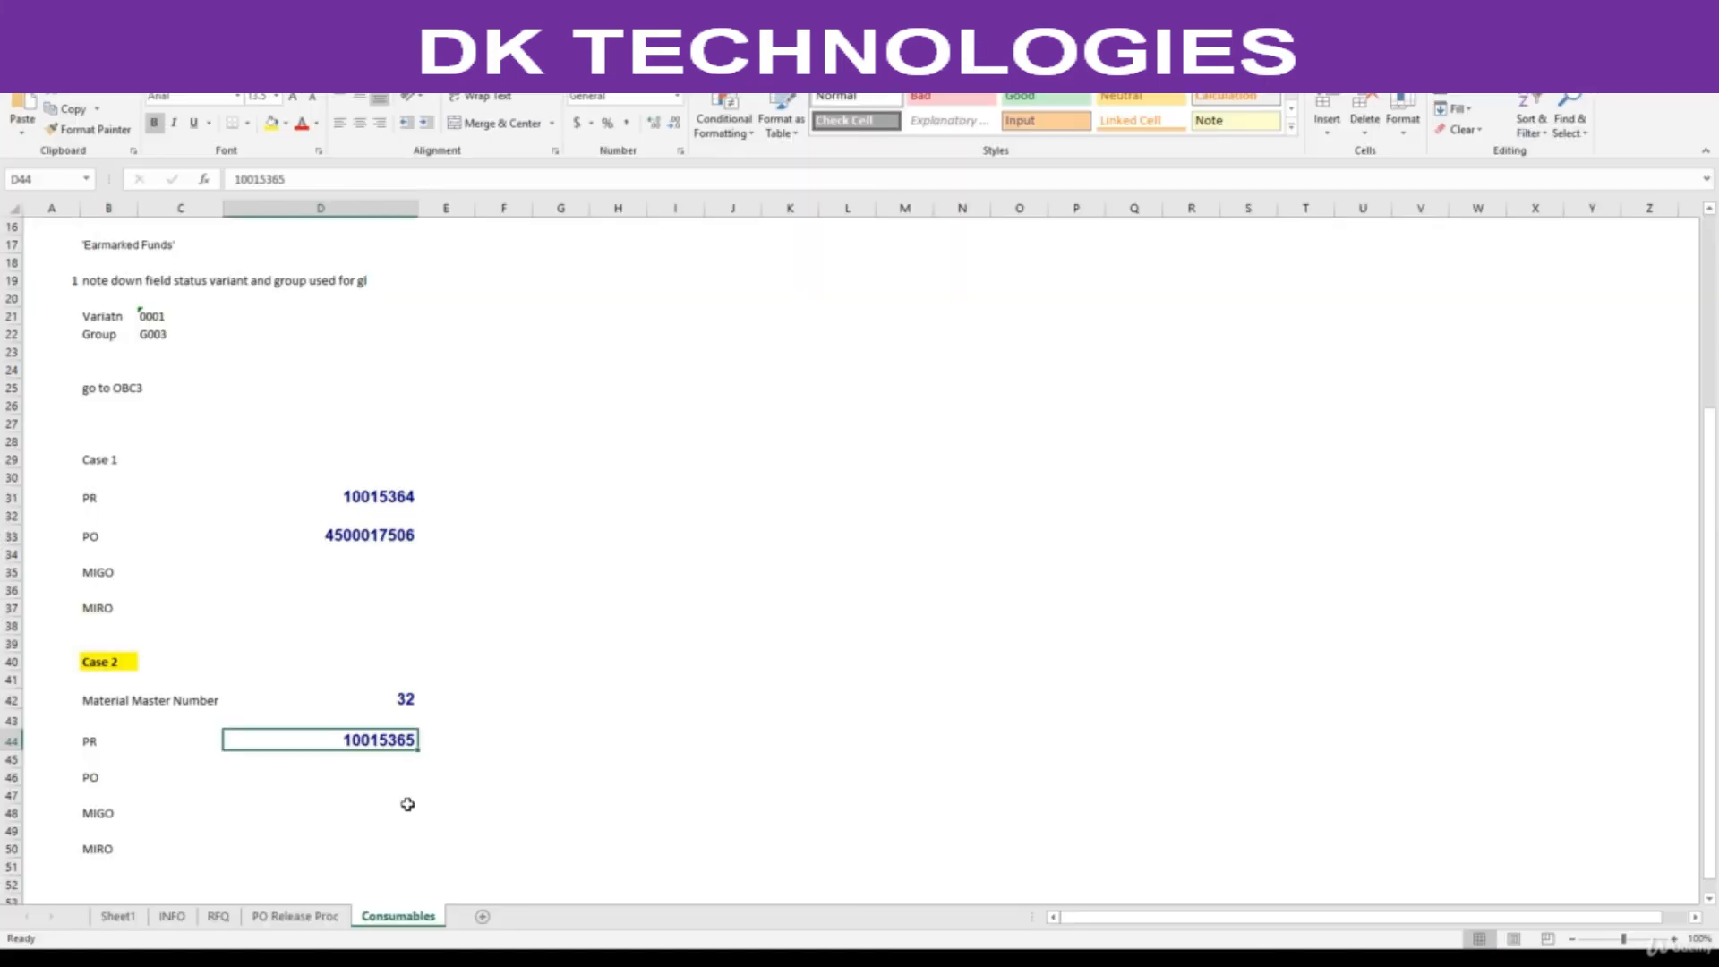
left_click(378, 780)
key("ctrl+v")
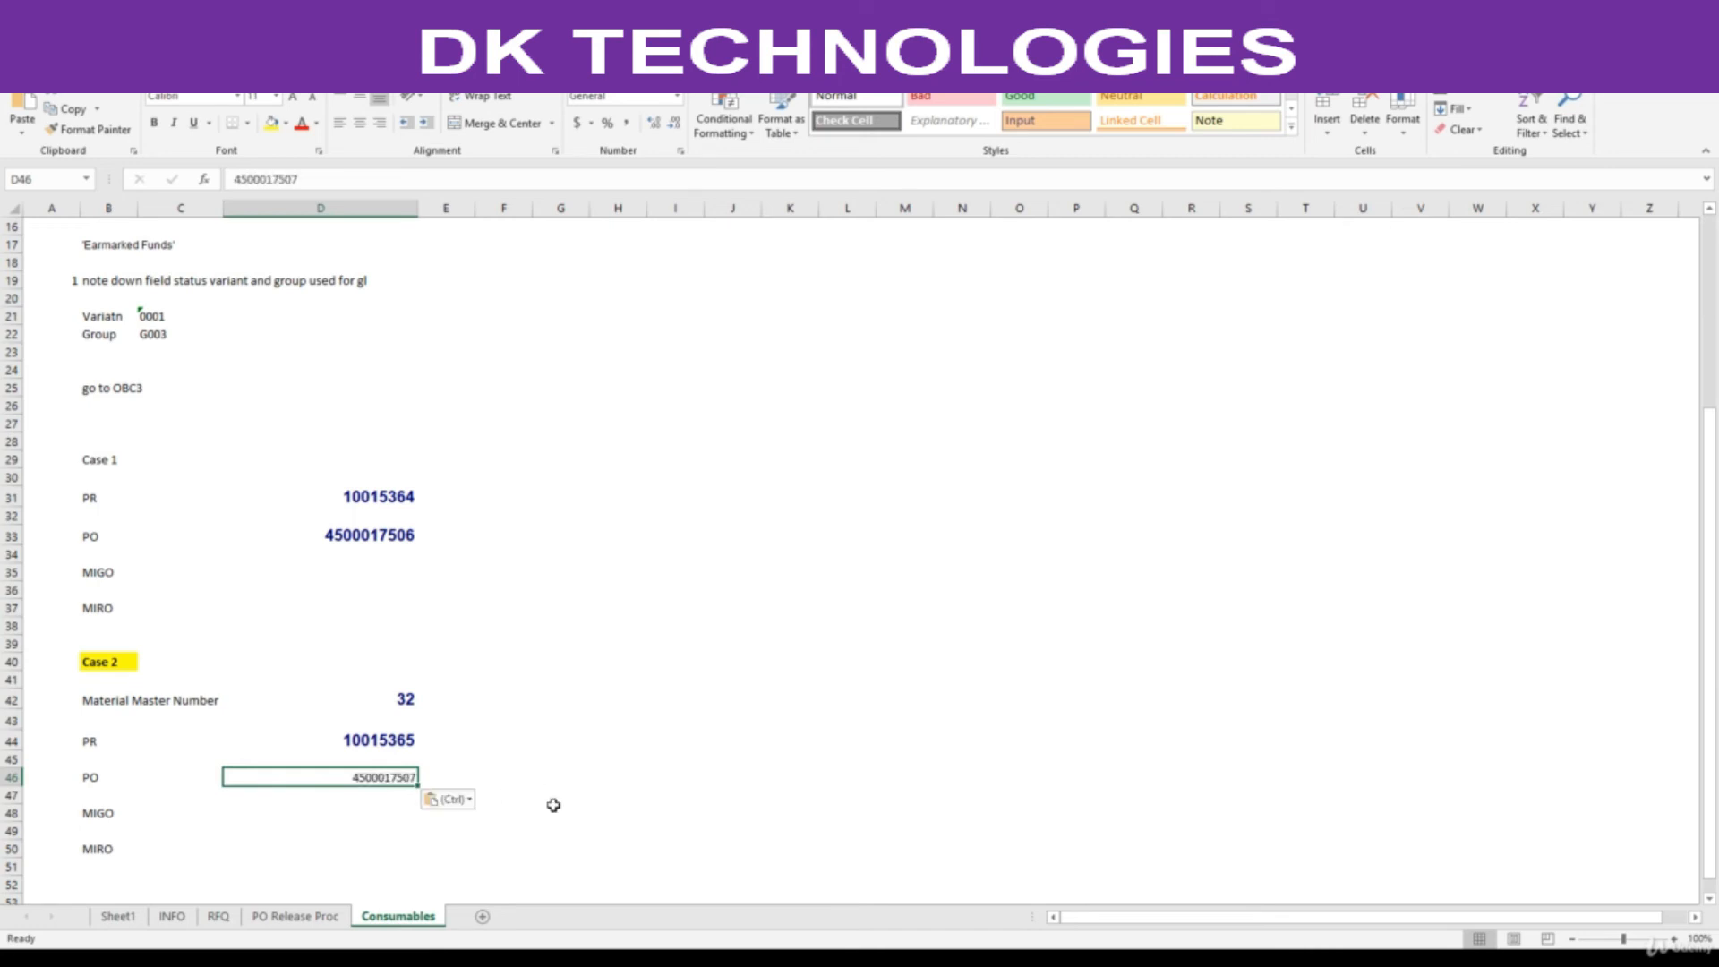
- Return to SAP, open Release Purchase Order (ME29N) and load the new Case 2 purchase order
key("alt+Tab")
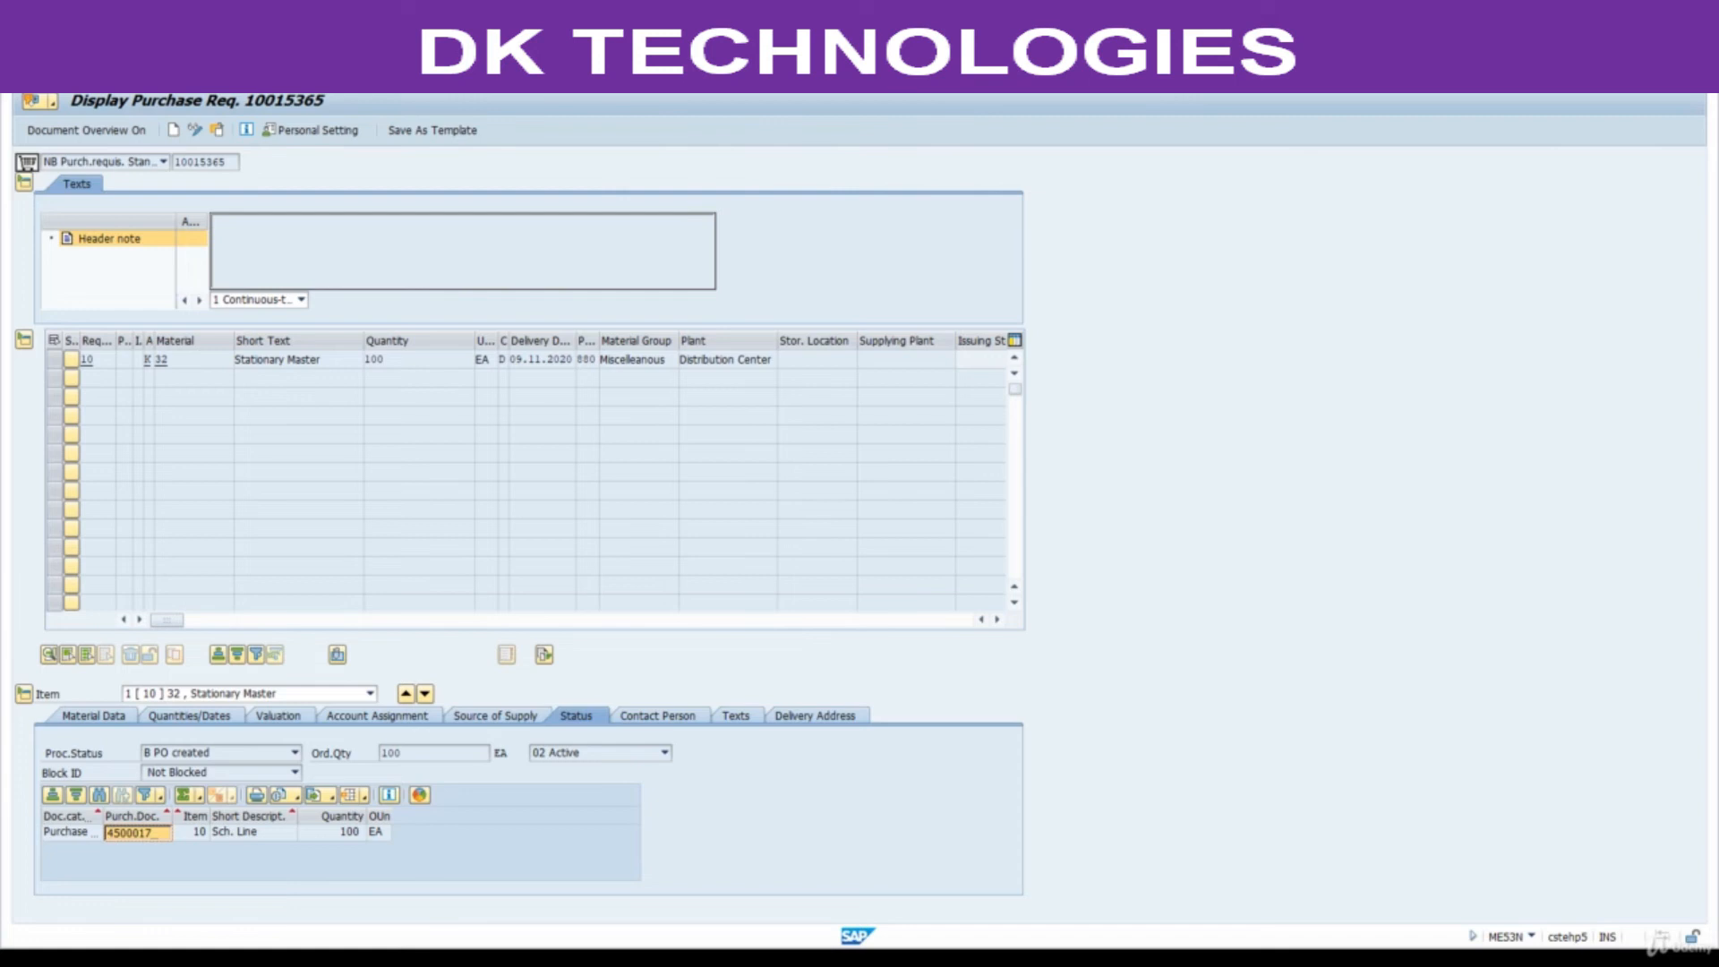
key("F2")
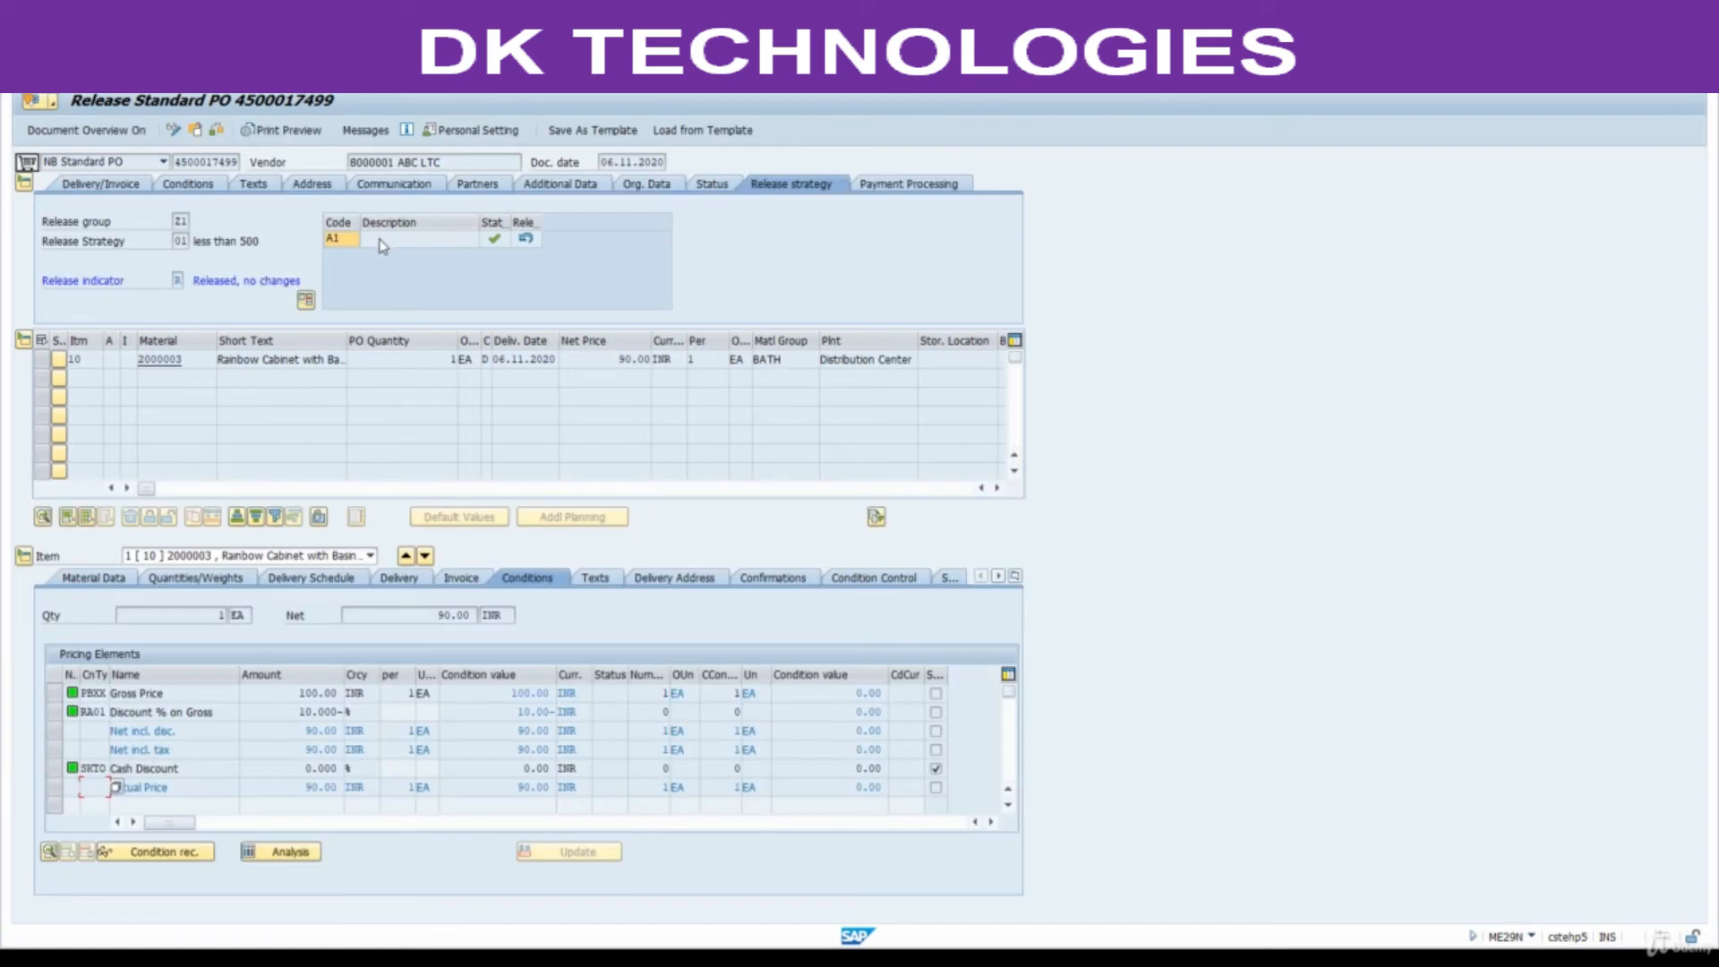
left_click(197, 131)
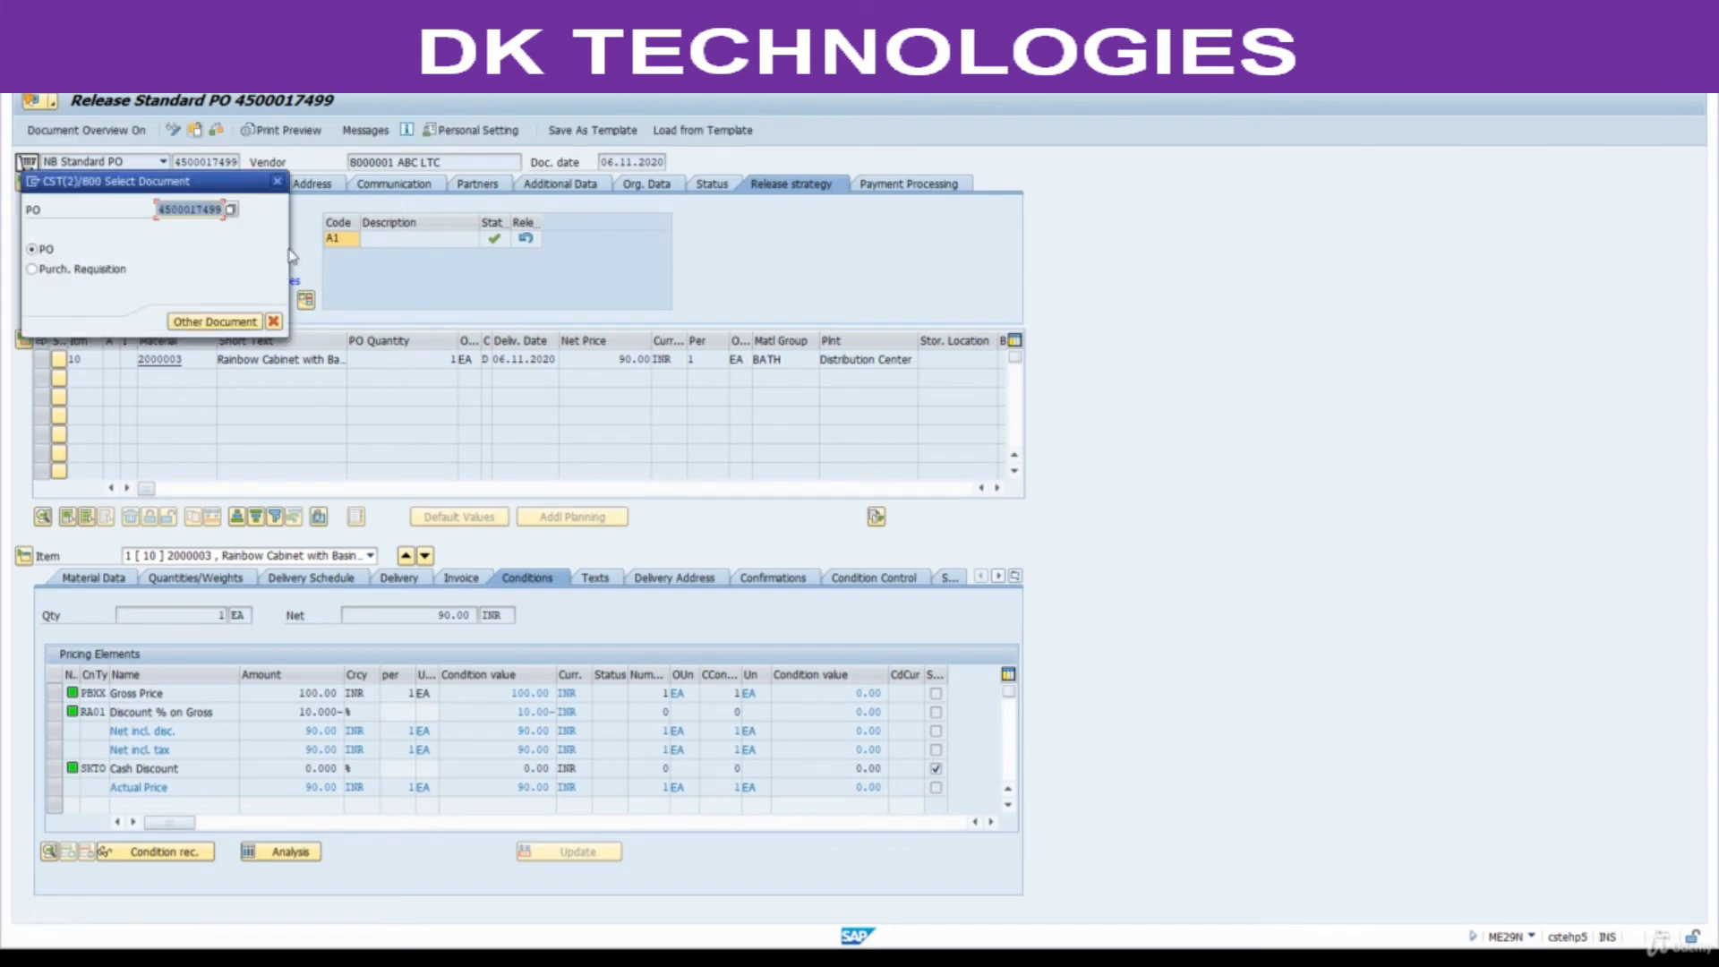
key("ctrl+v")
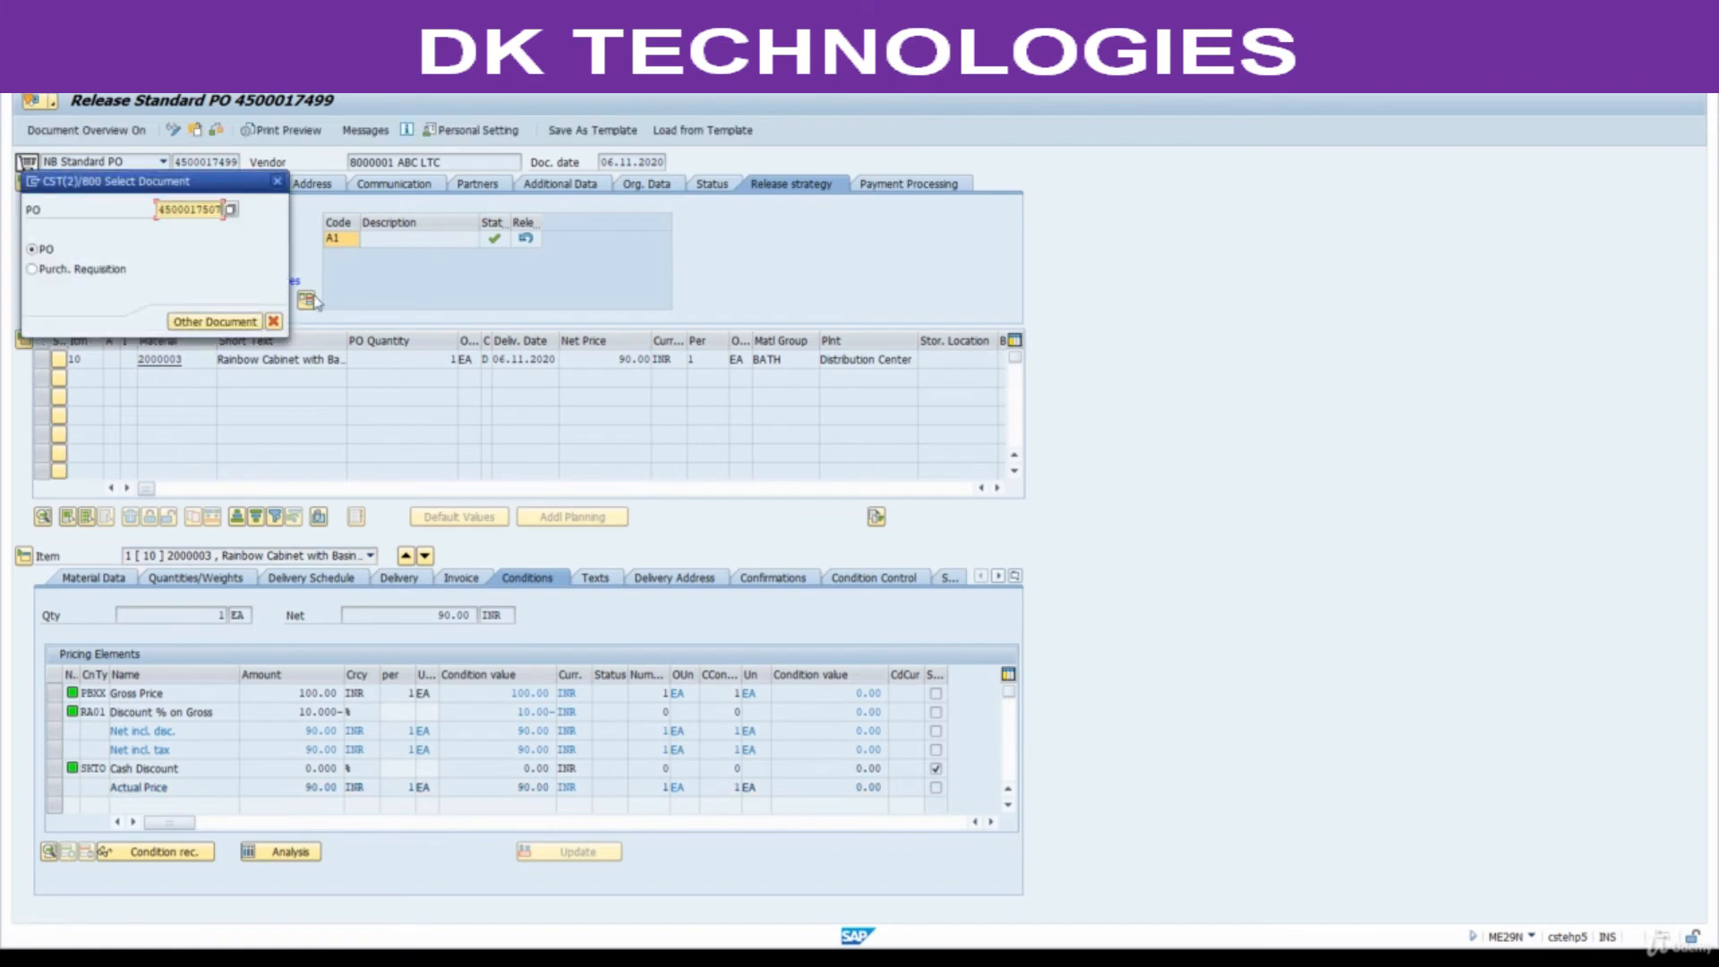
key("Return")
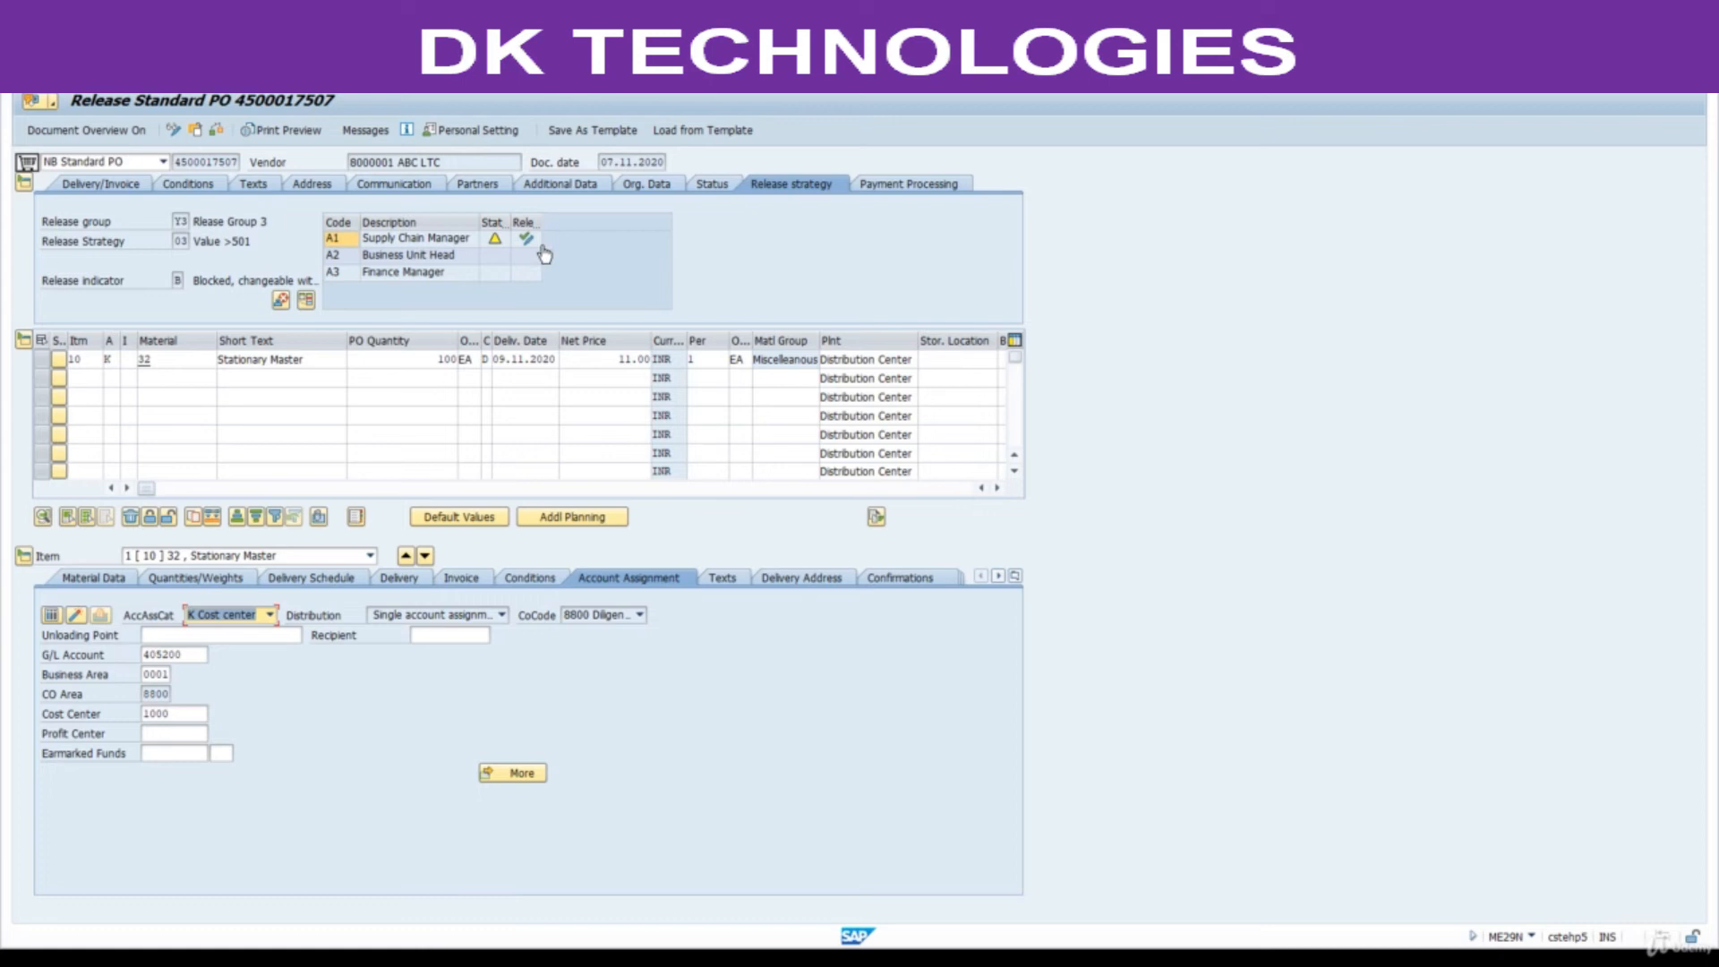
- Release the purchase order with codes A1, A2 and A3 and save the release
left_click(526, 239)
left_click(525, 255)
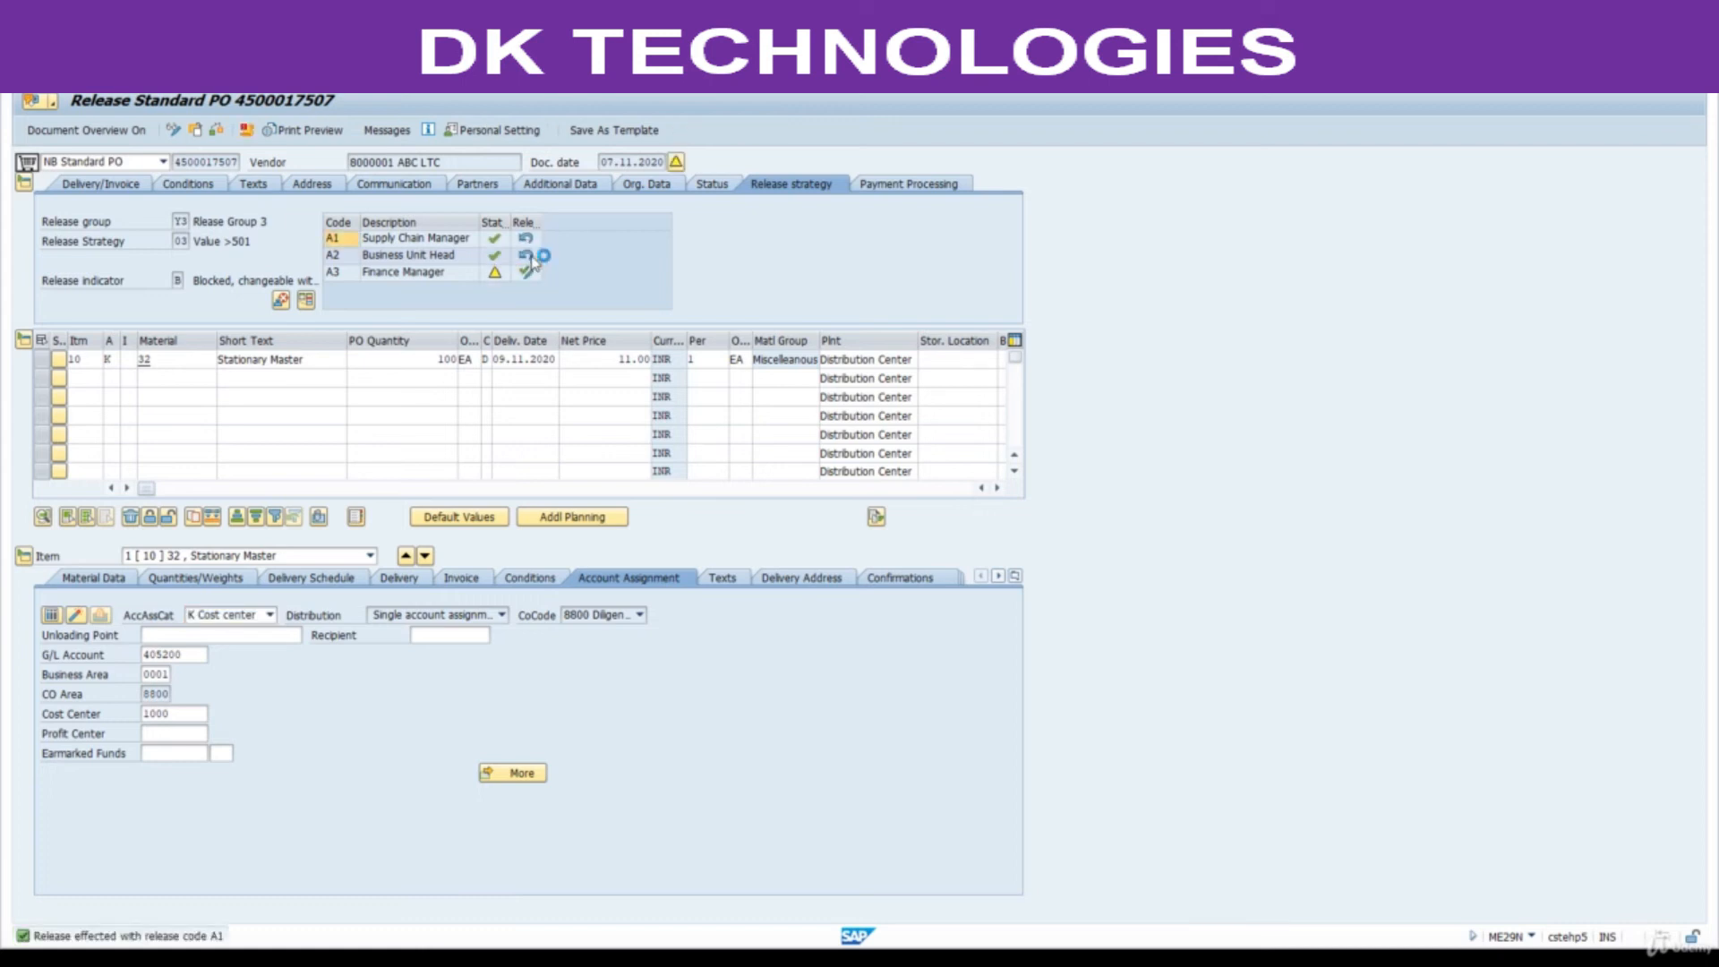
left_click(526, 272)
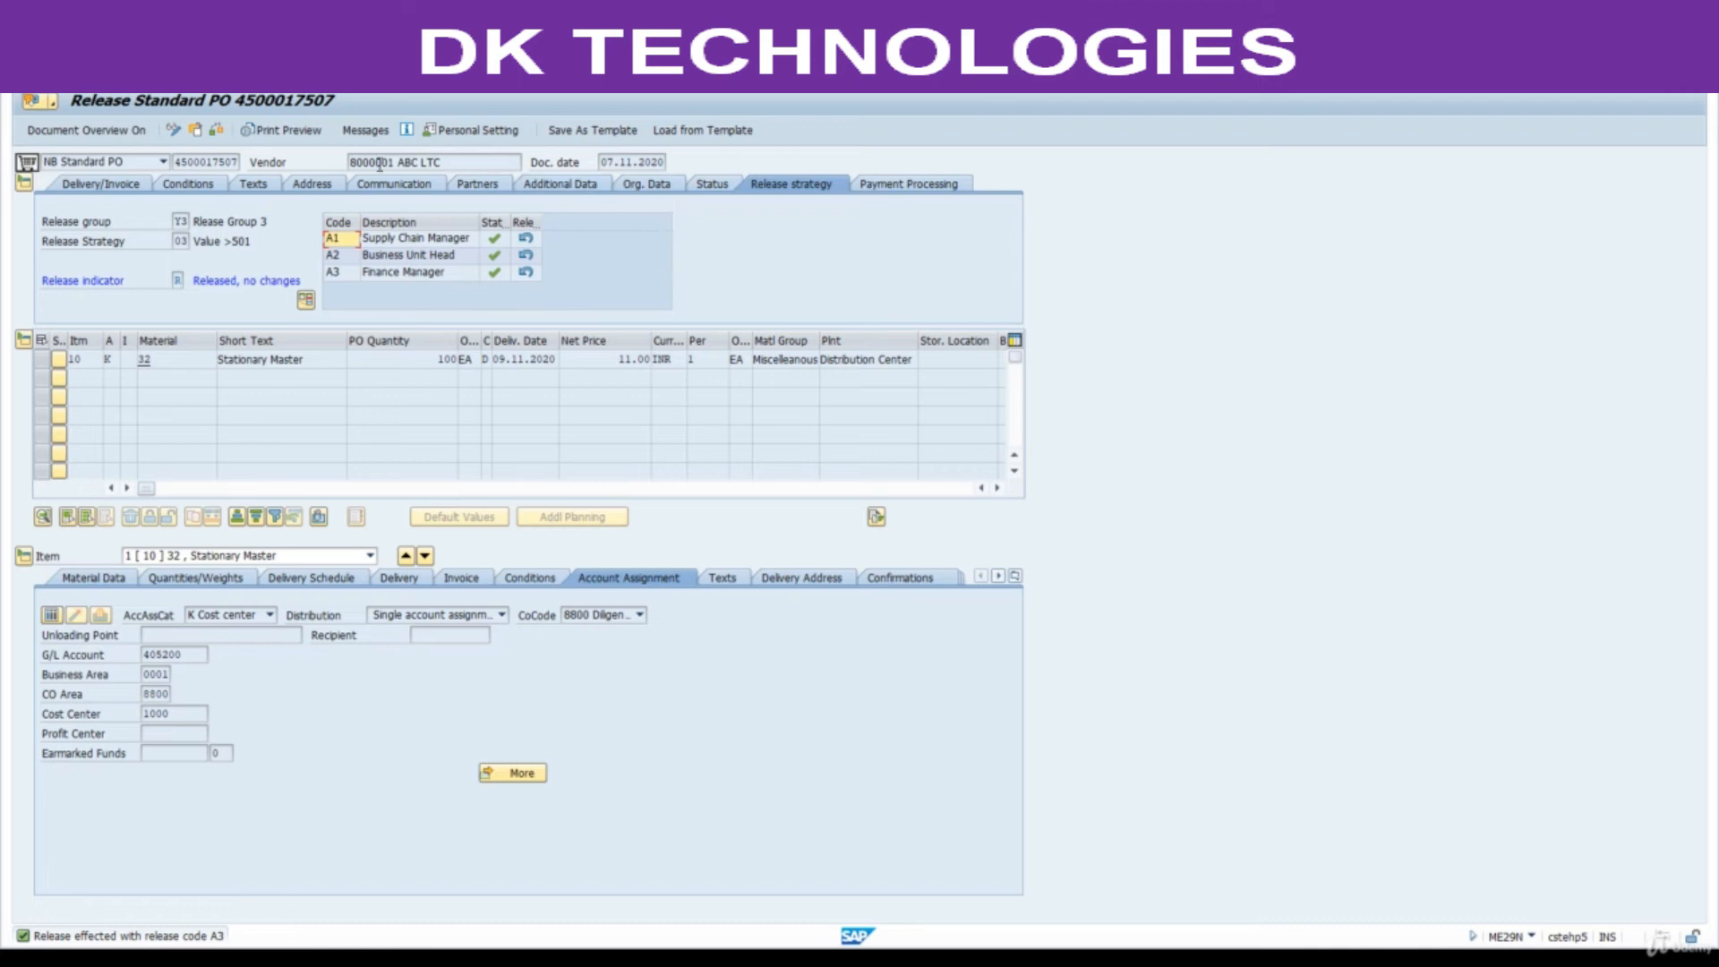
left_click(282, 130)
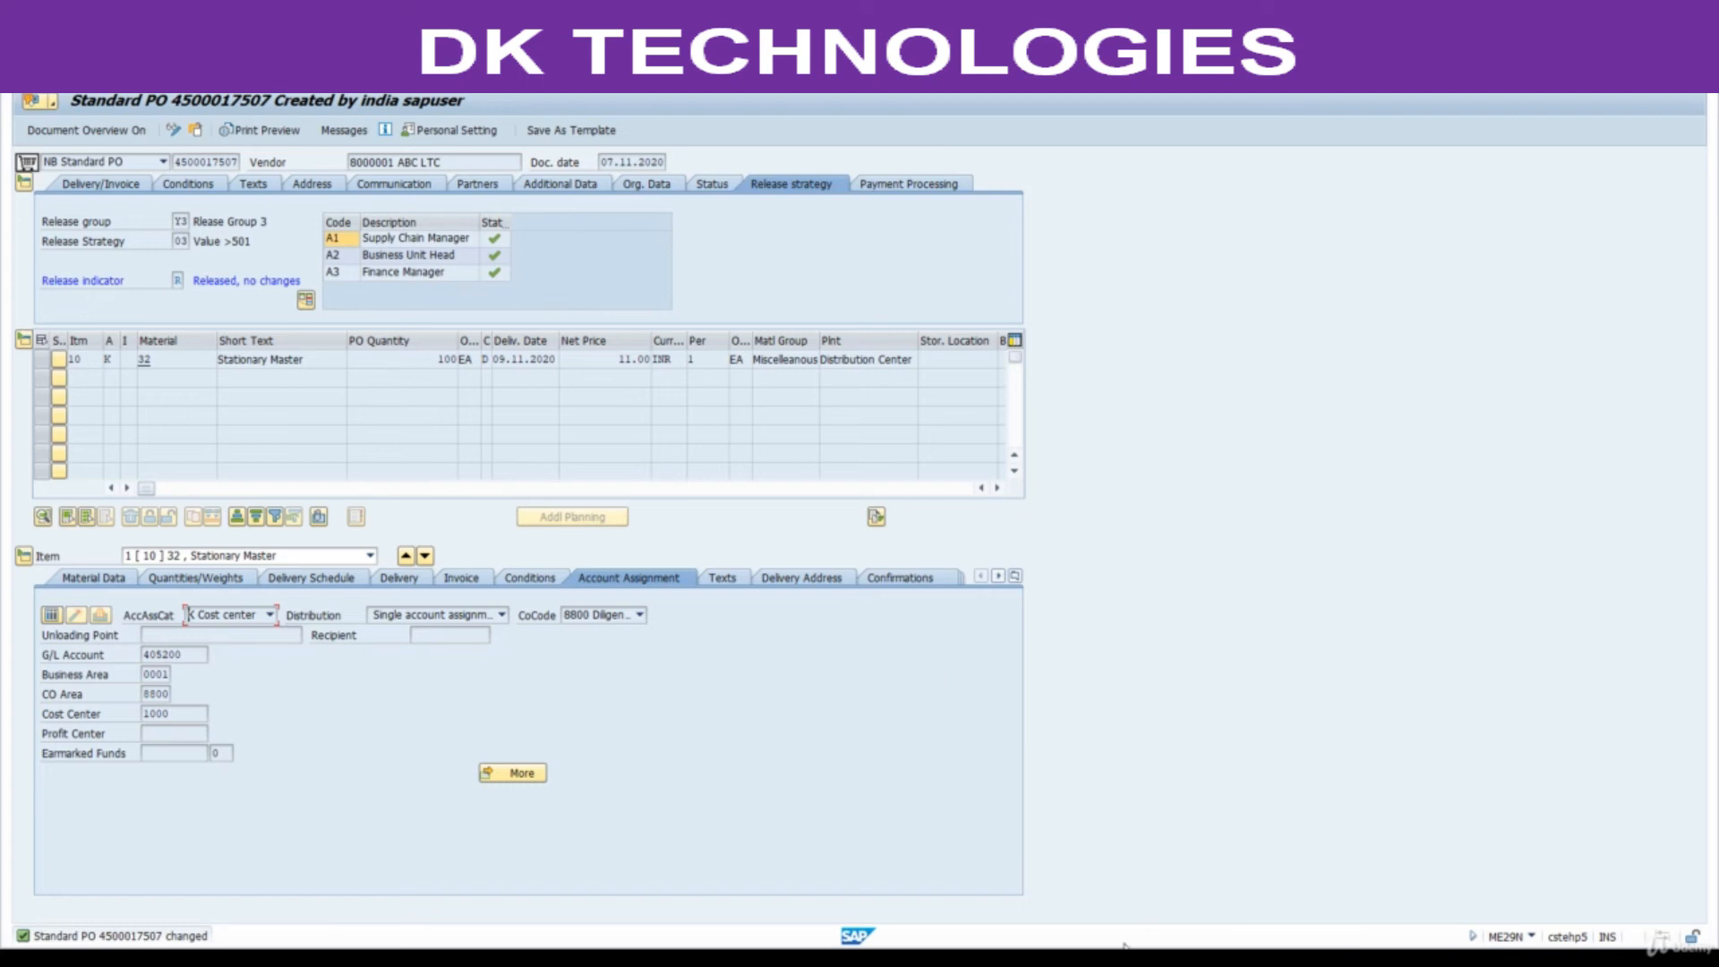
- Switch to the PDF guide and select the Purchase Order Approval entry in the Case 2 process list
key("alt+Tab")
scroll(787, 714, "down", 3)
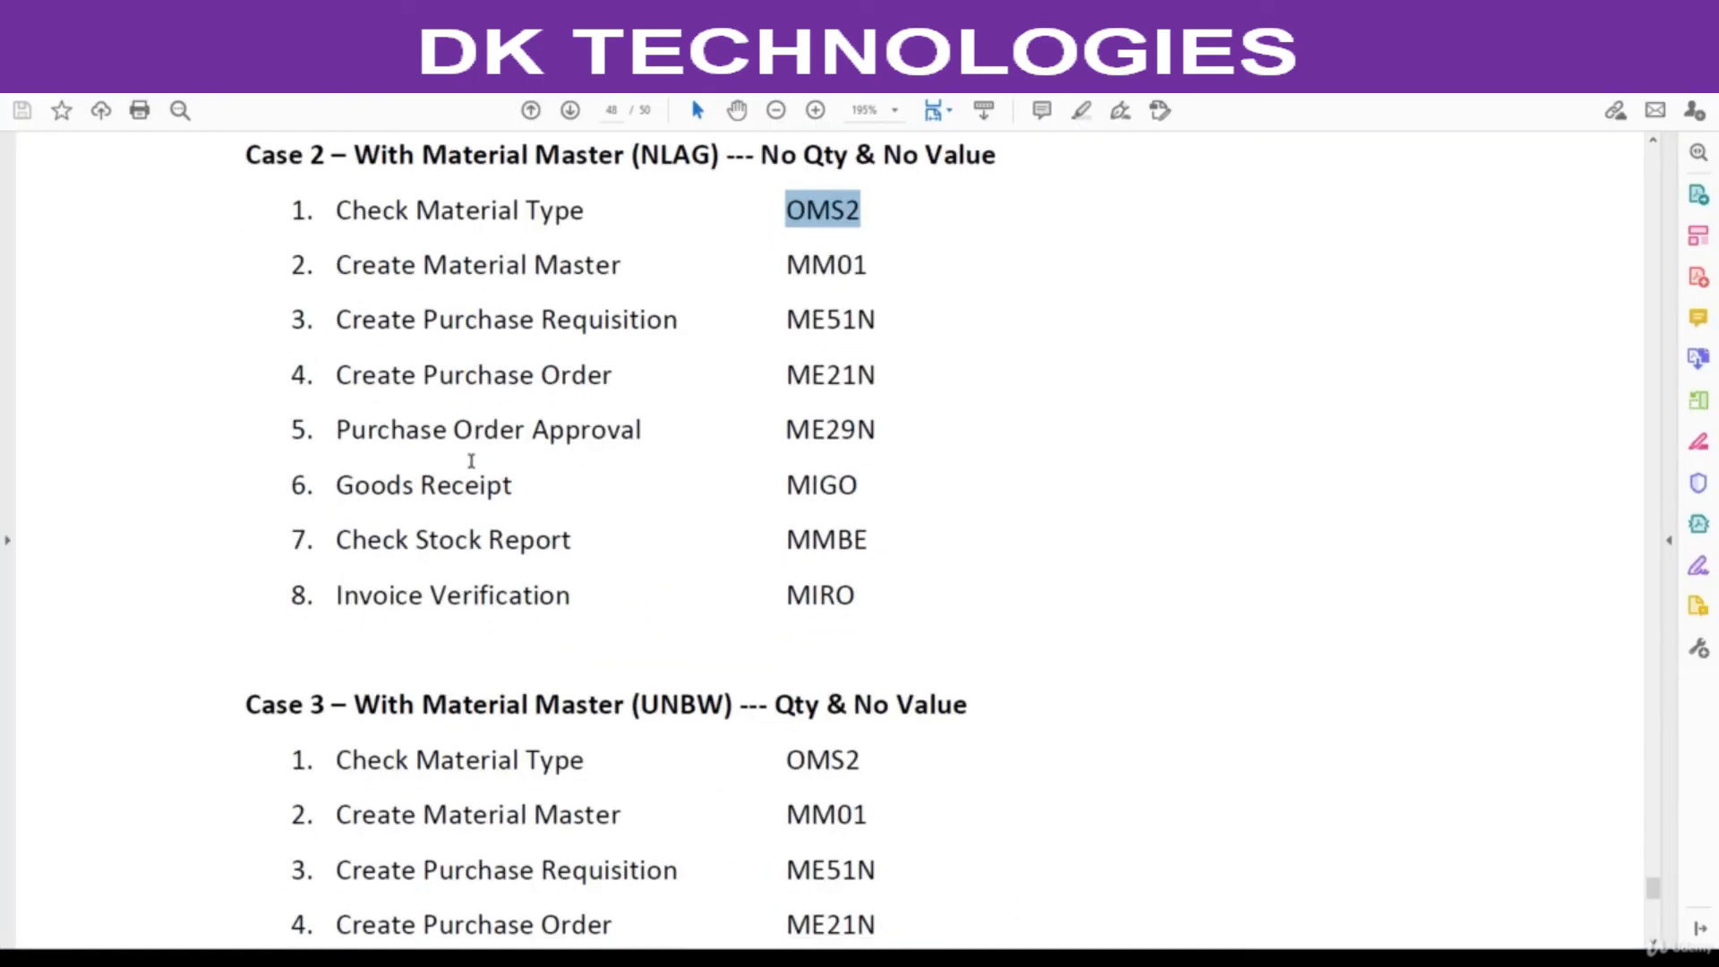
scroll(448, 443, "down", 2)
left_click_drag(347, 351, 630, 376)
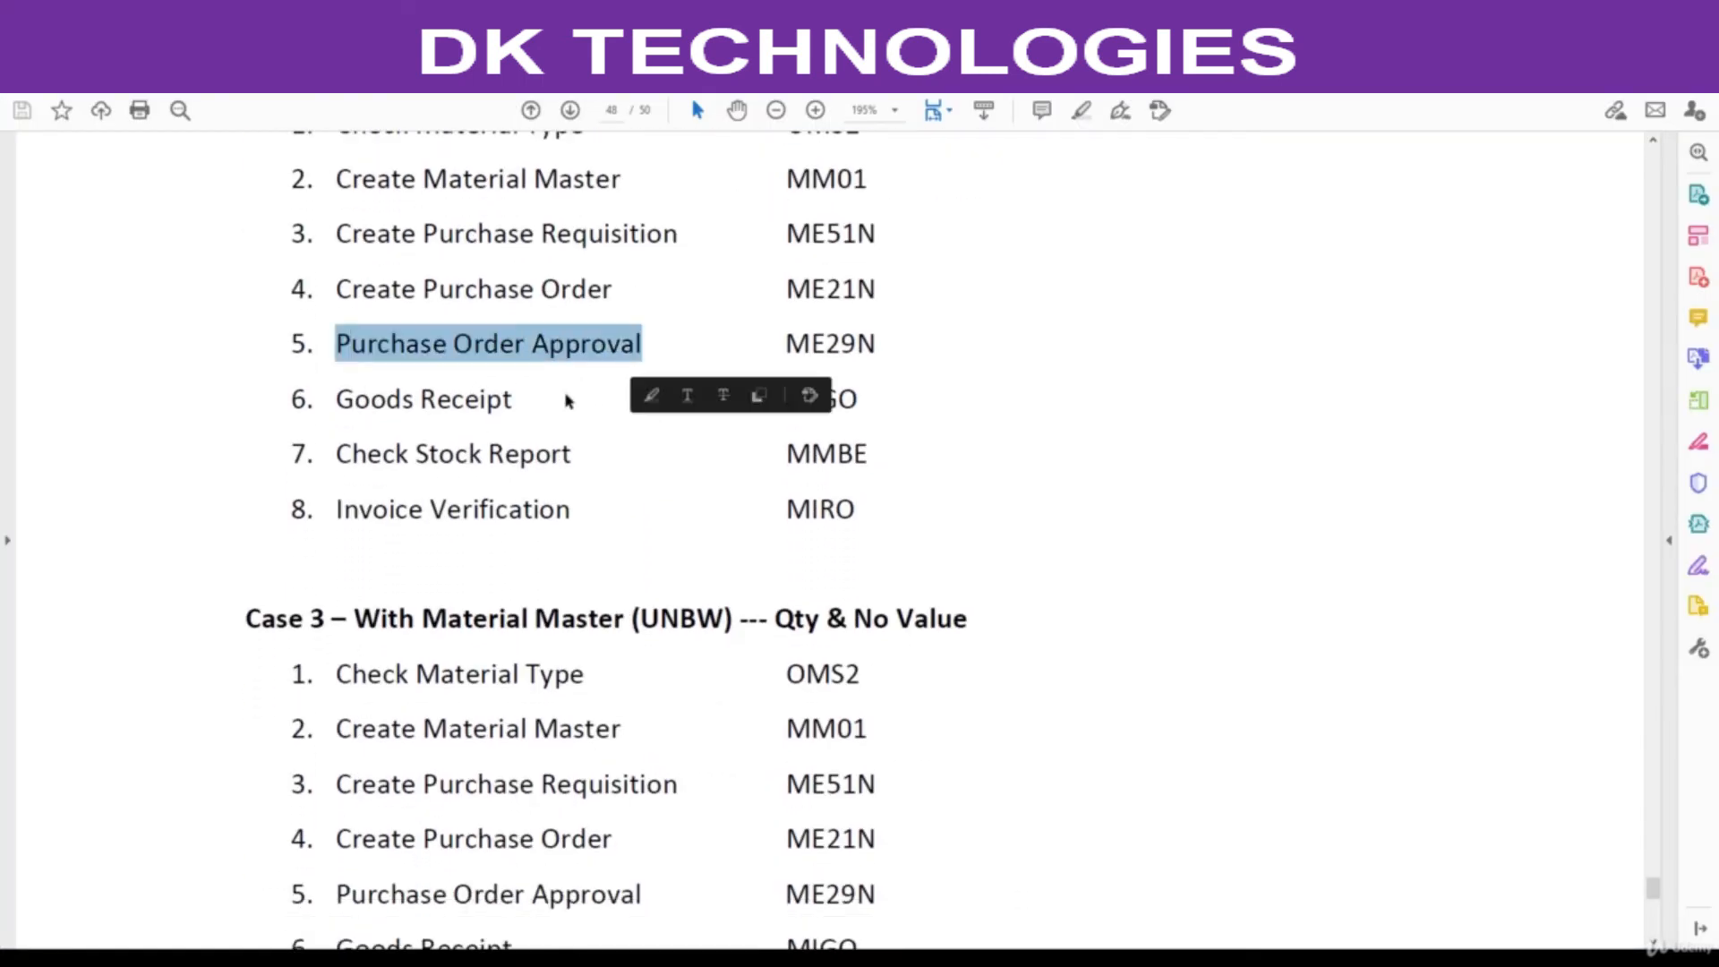
- Return to SAP and post a goods receipt in MIGO for the Case 2 purchase order, with the Stationary Master item marked OK
left_click(369, 405)
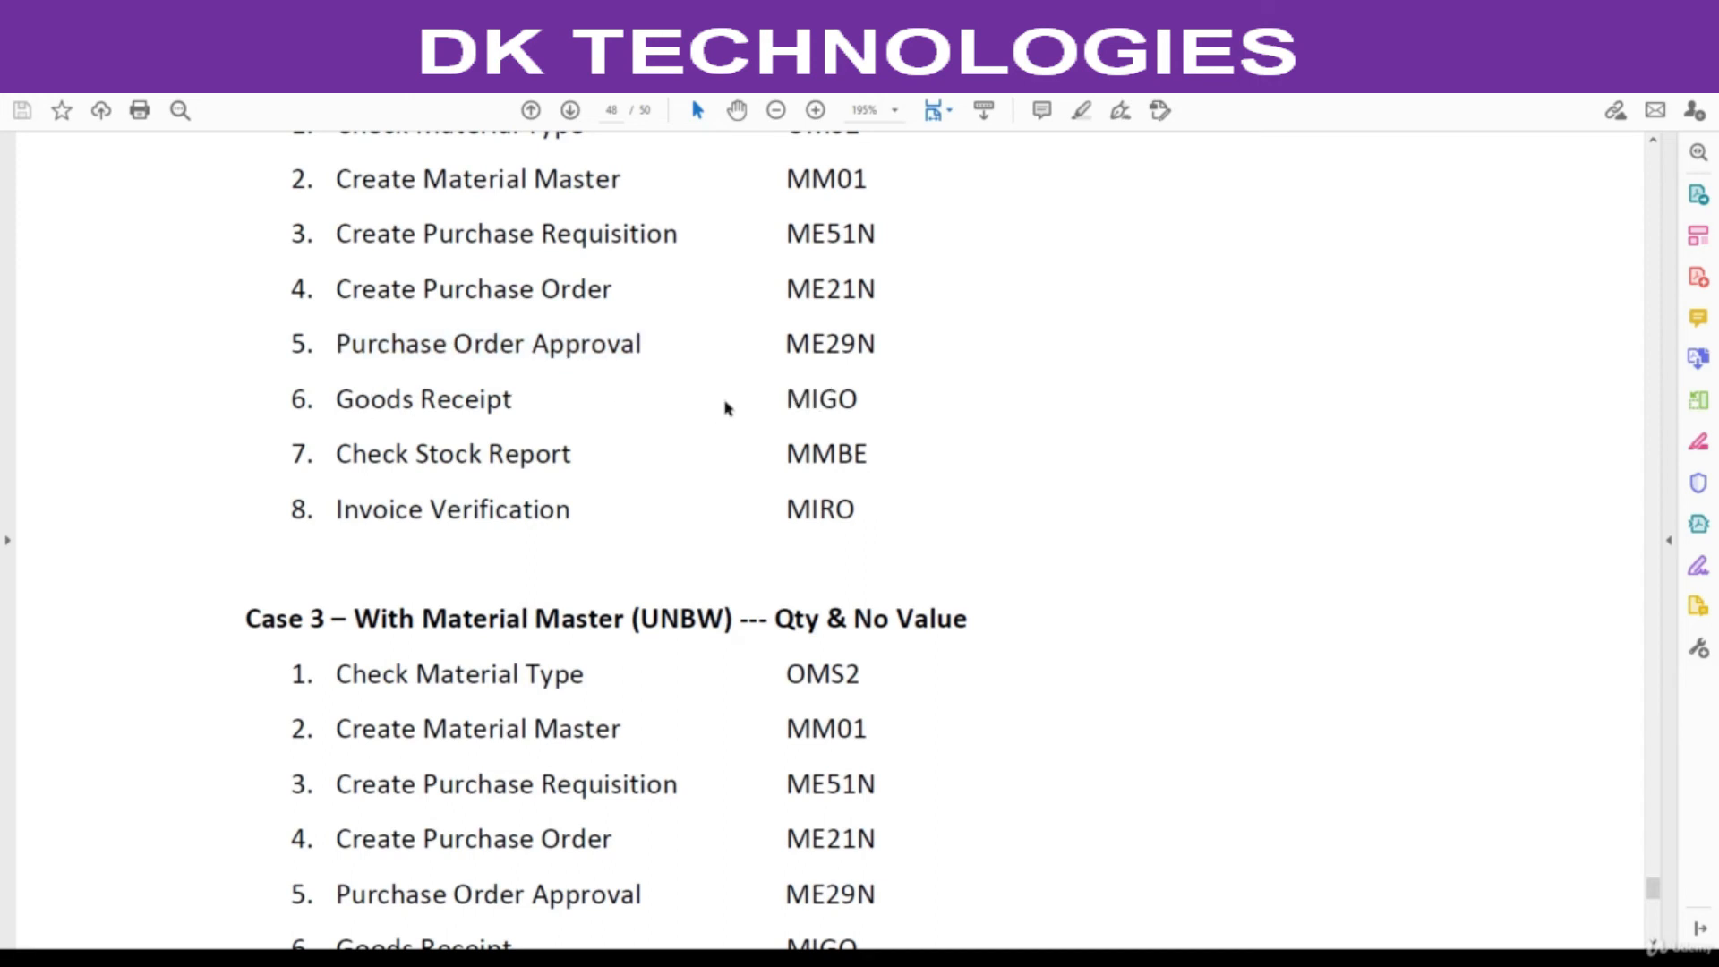
key("alt+Tab")
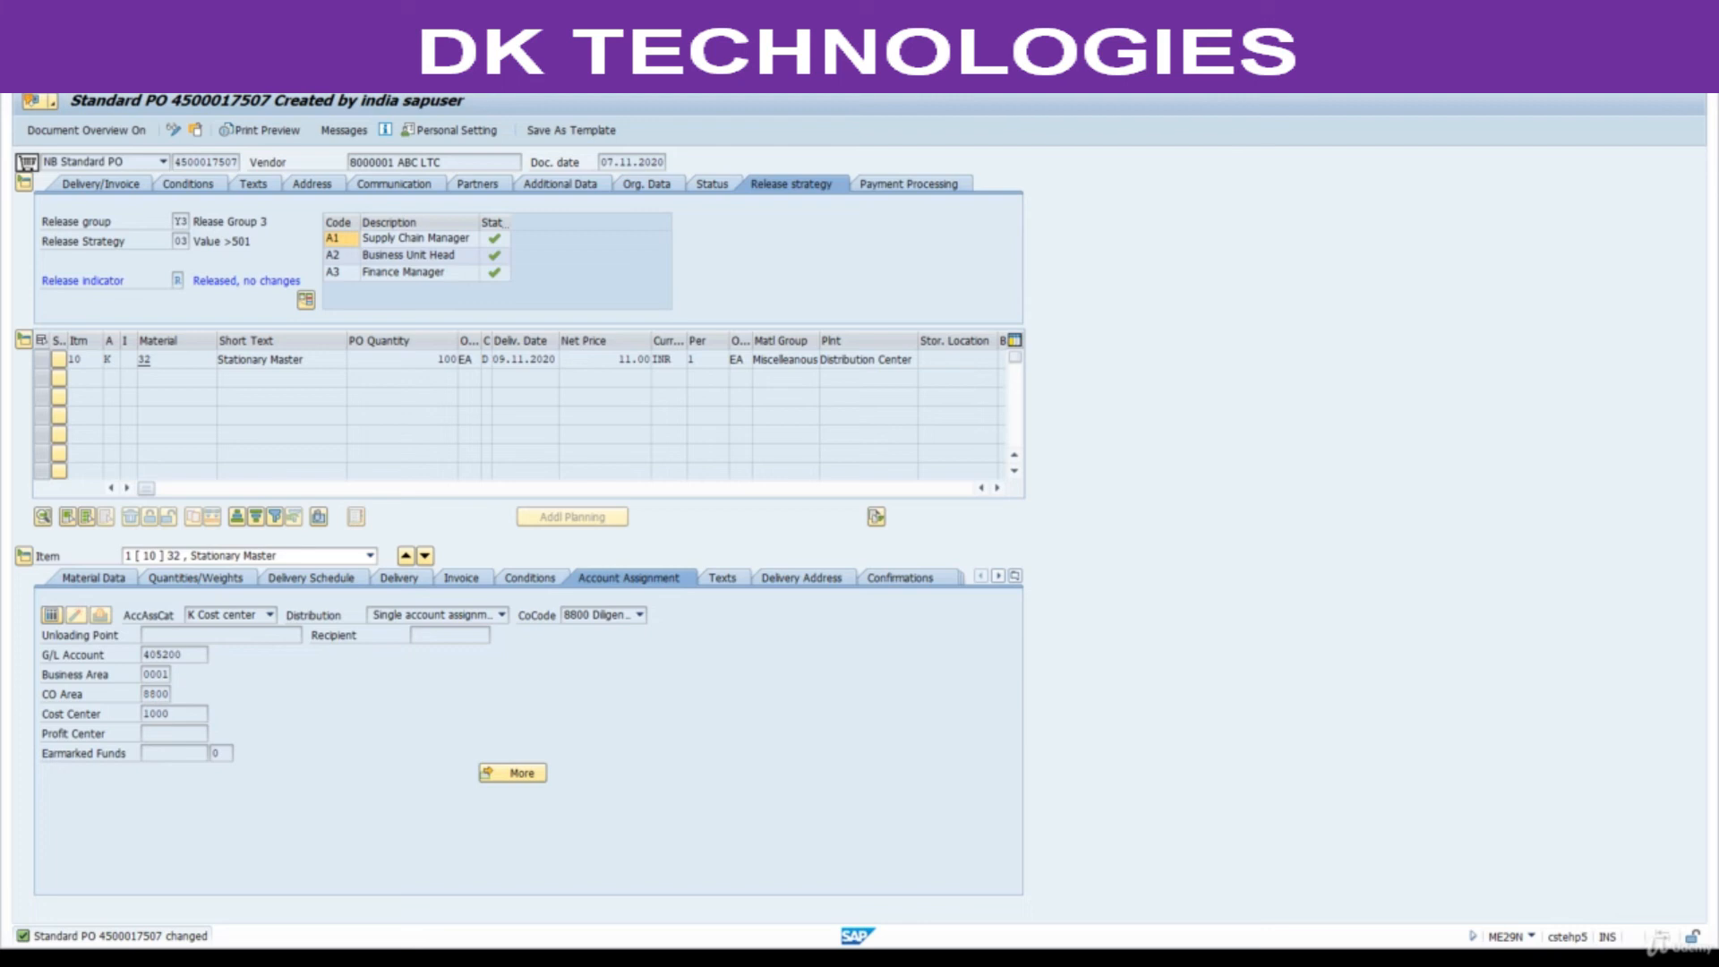
key("alt+Tab")
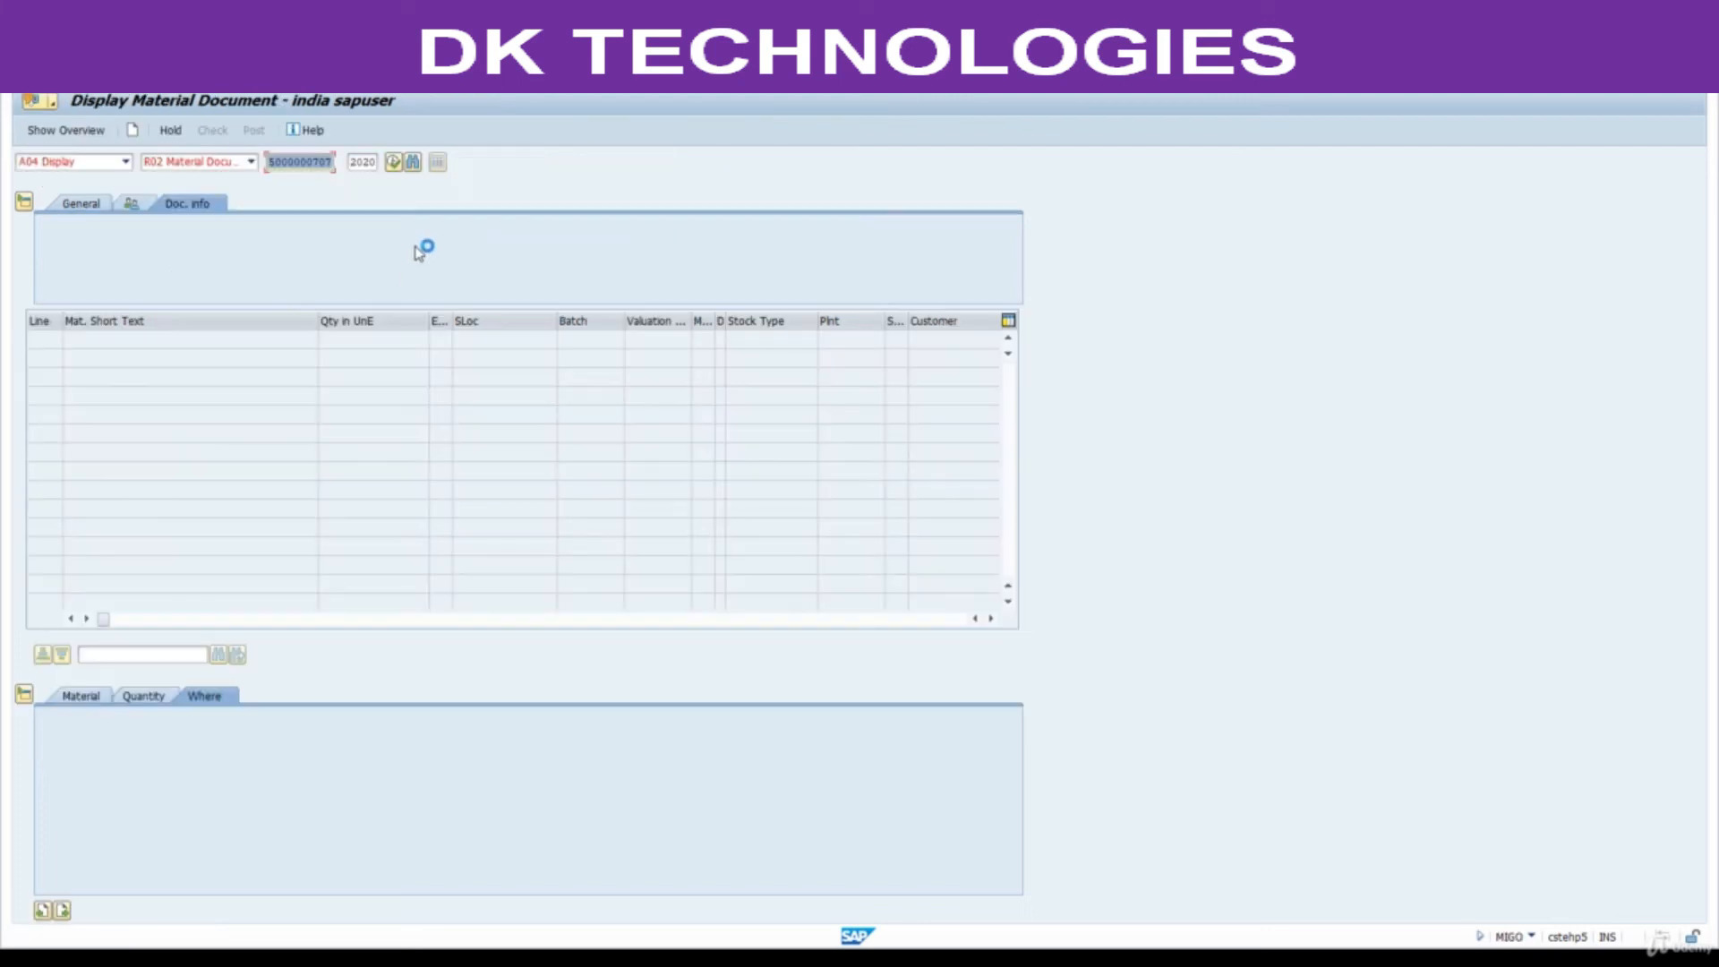
left_click(124, 162)
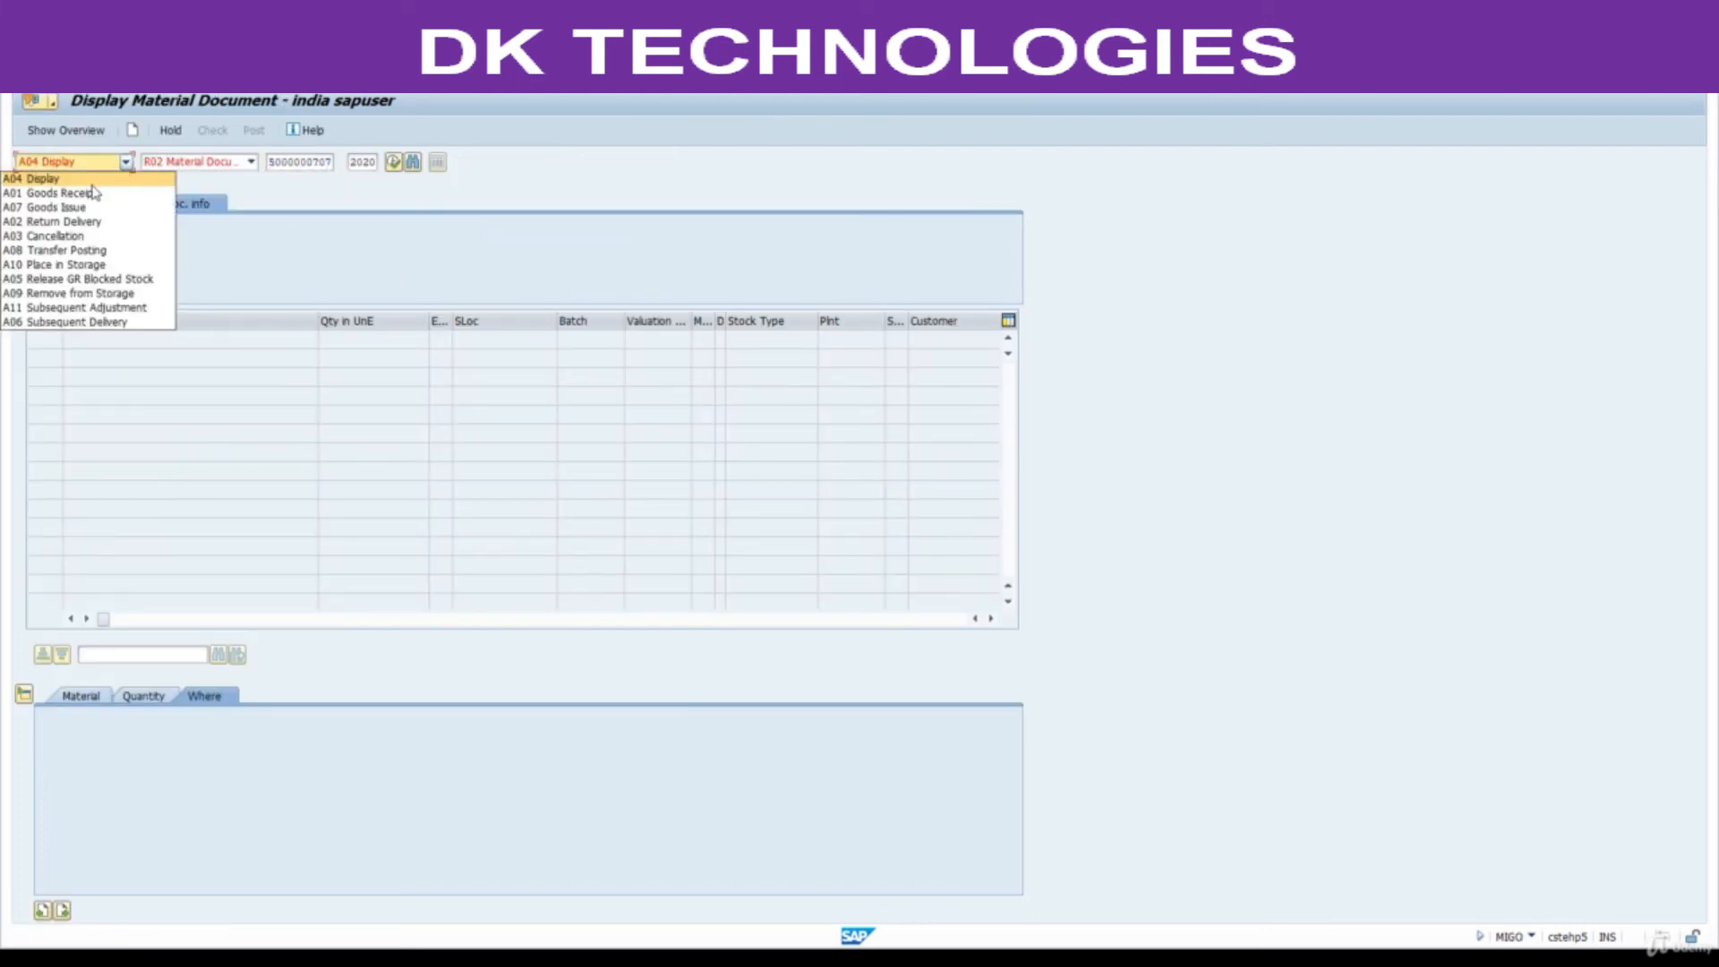
left_click(94, 193)
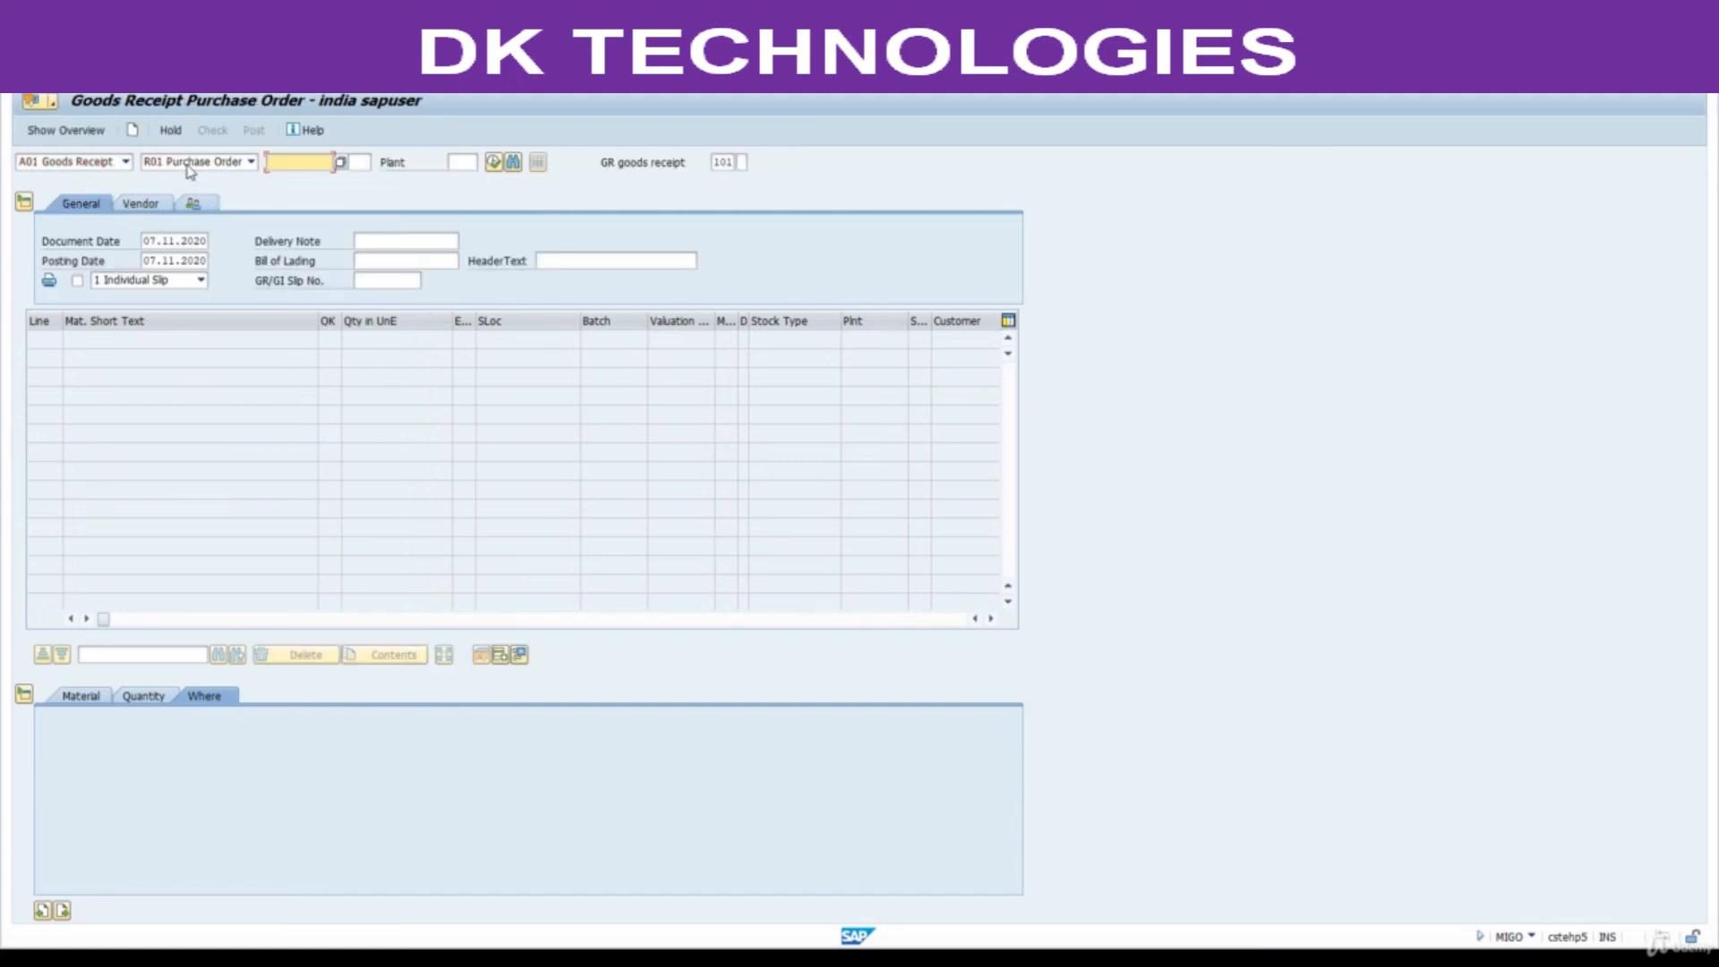
key("ctrl+v")
key("Return")
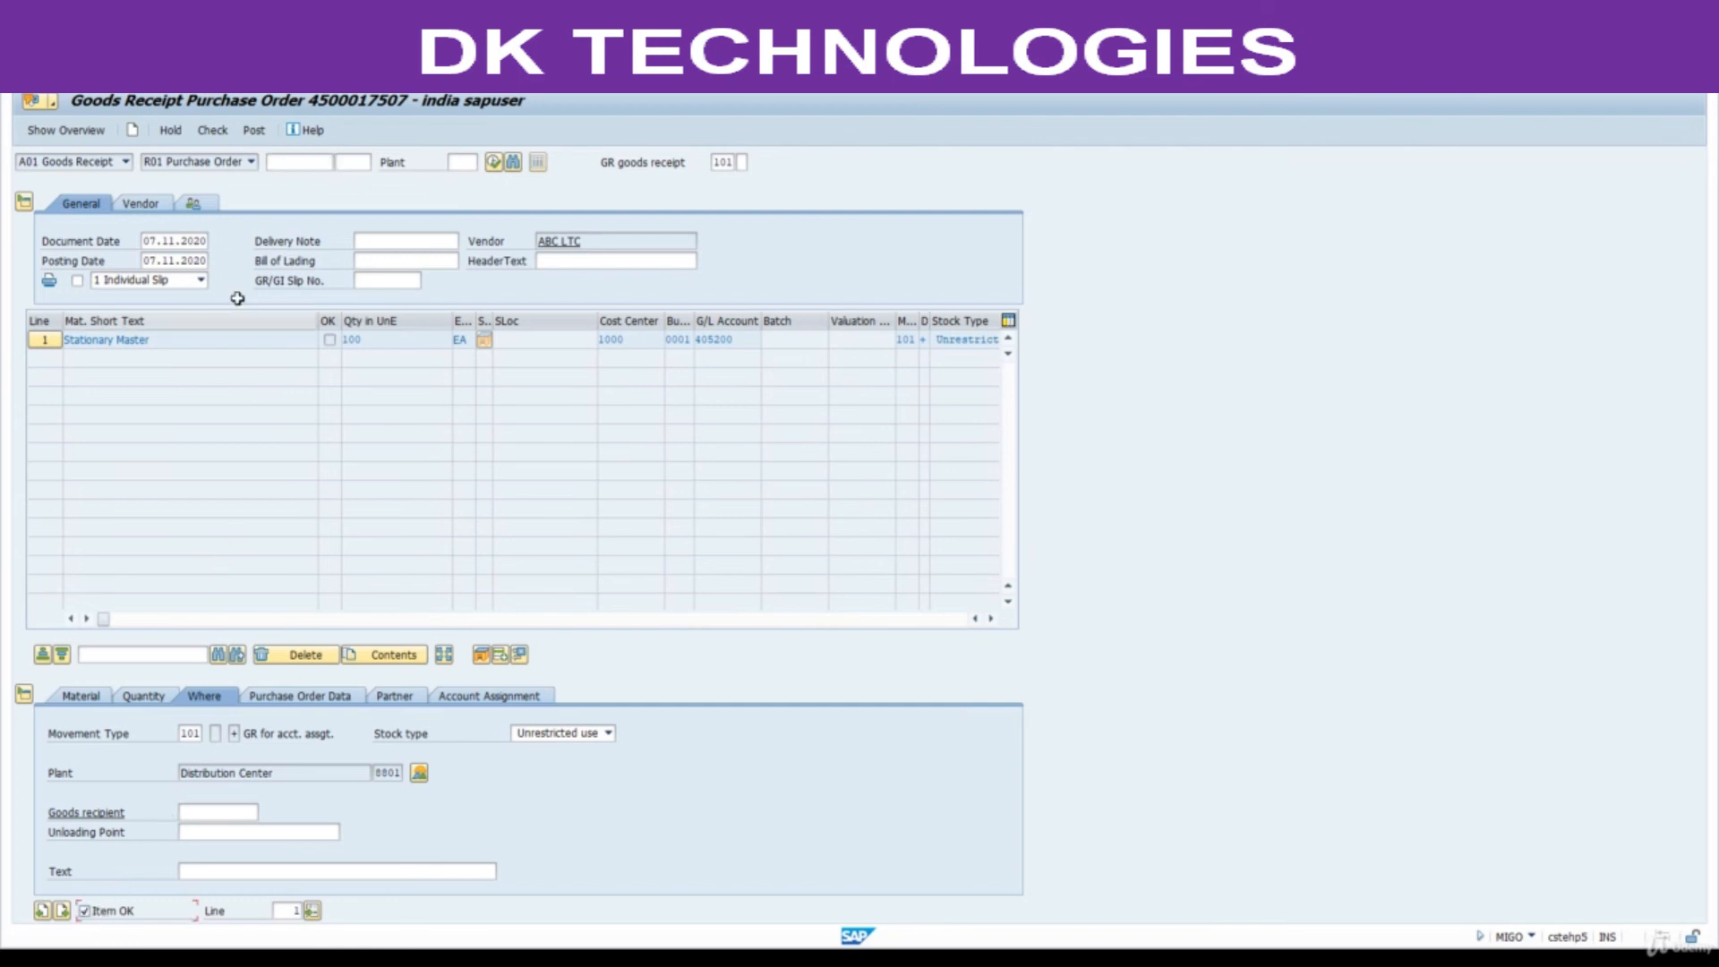
left_click(215, 133)
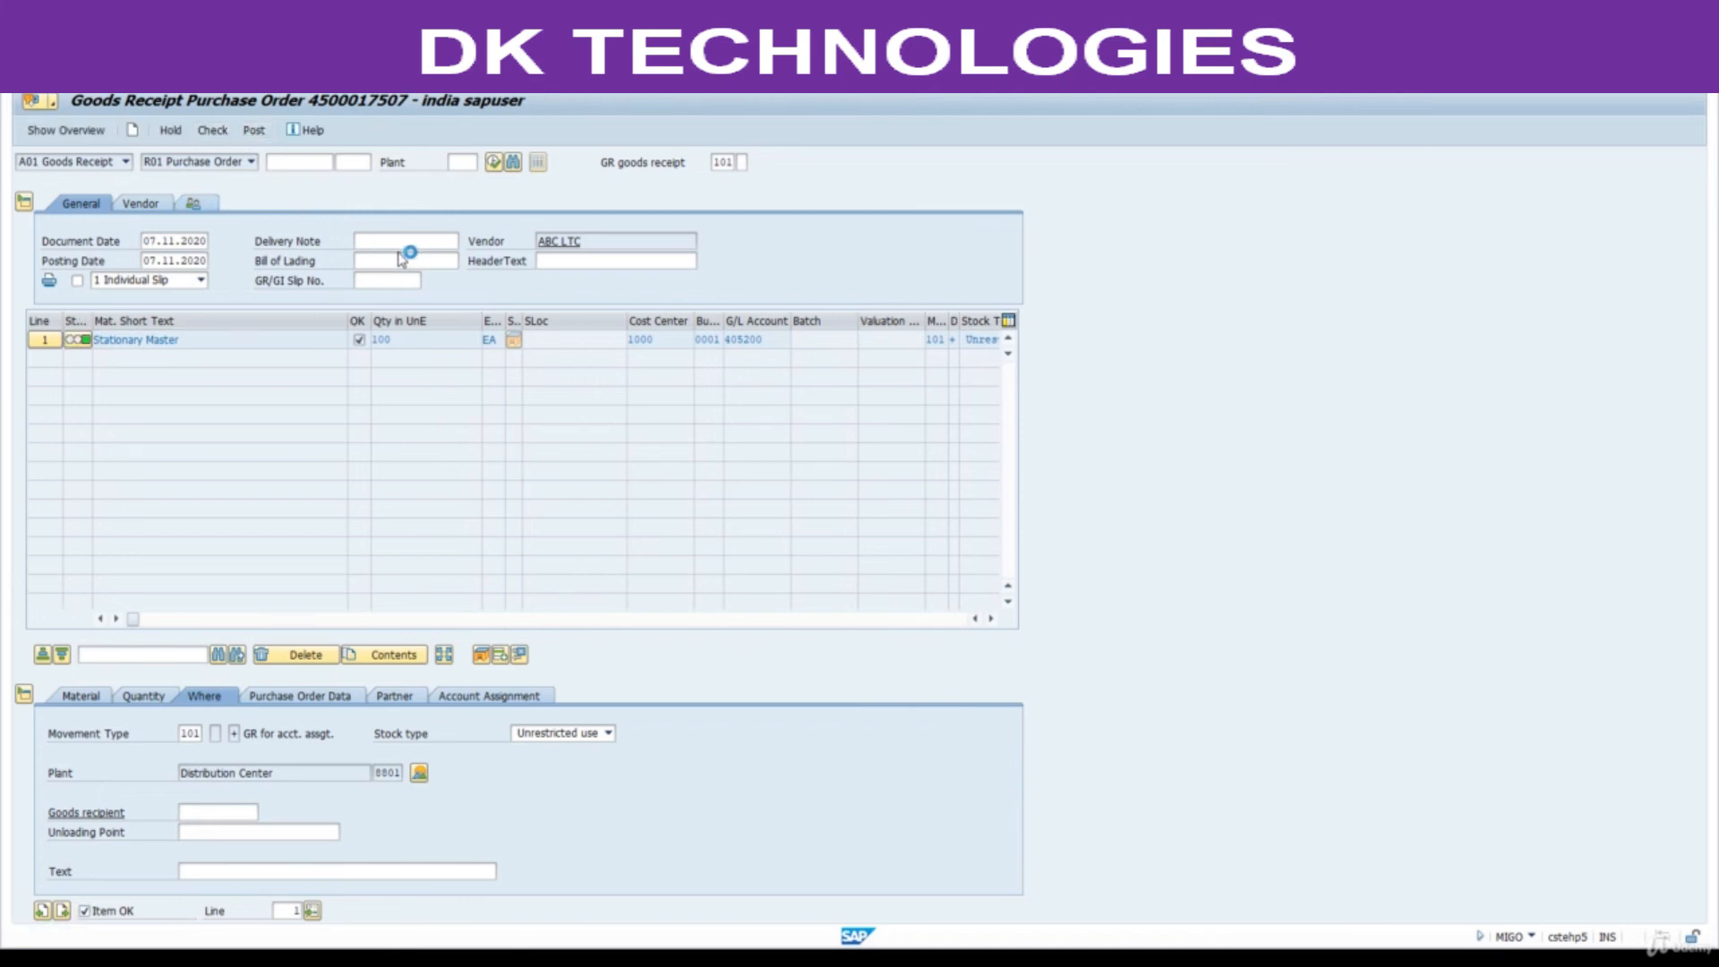
- Display the posted material document and examine the accounting document listed under its FI documents
left_click(125, 161)
left_click(92, 190)
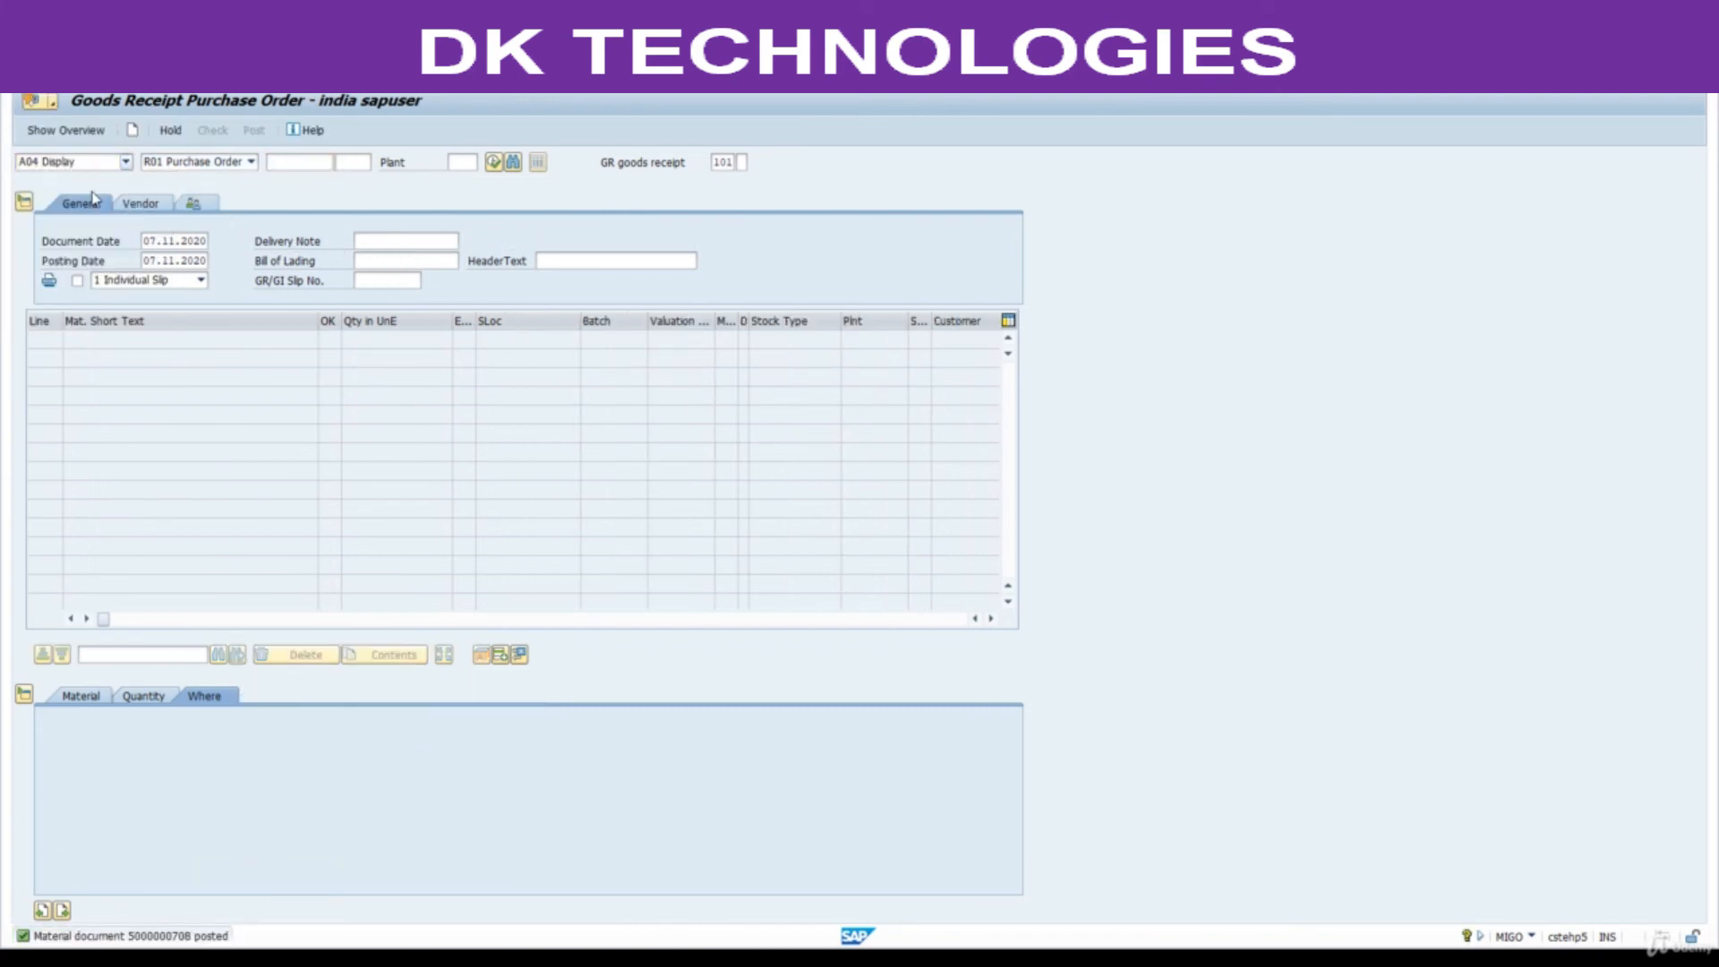
key("Return")
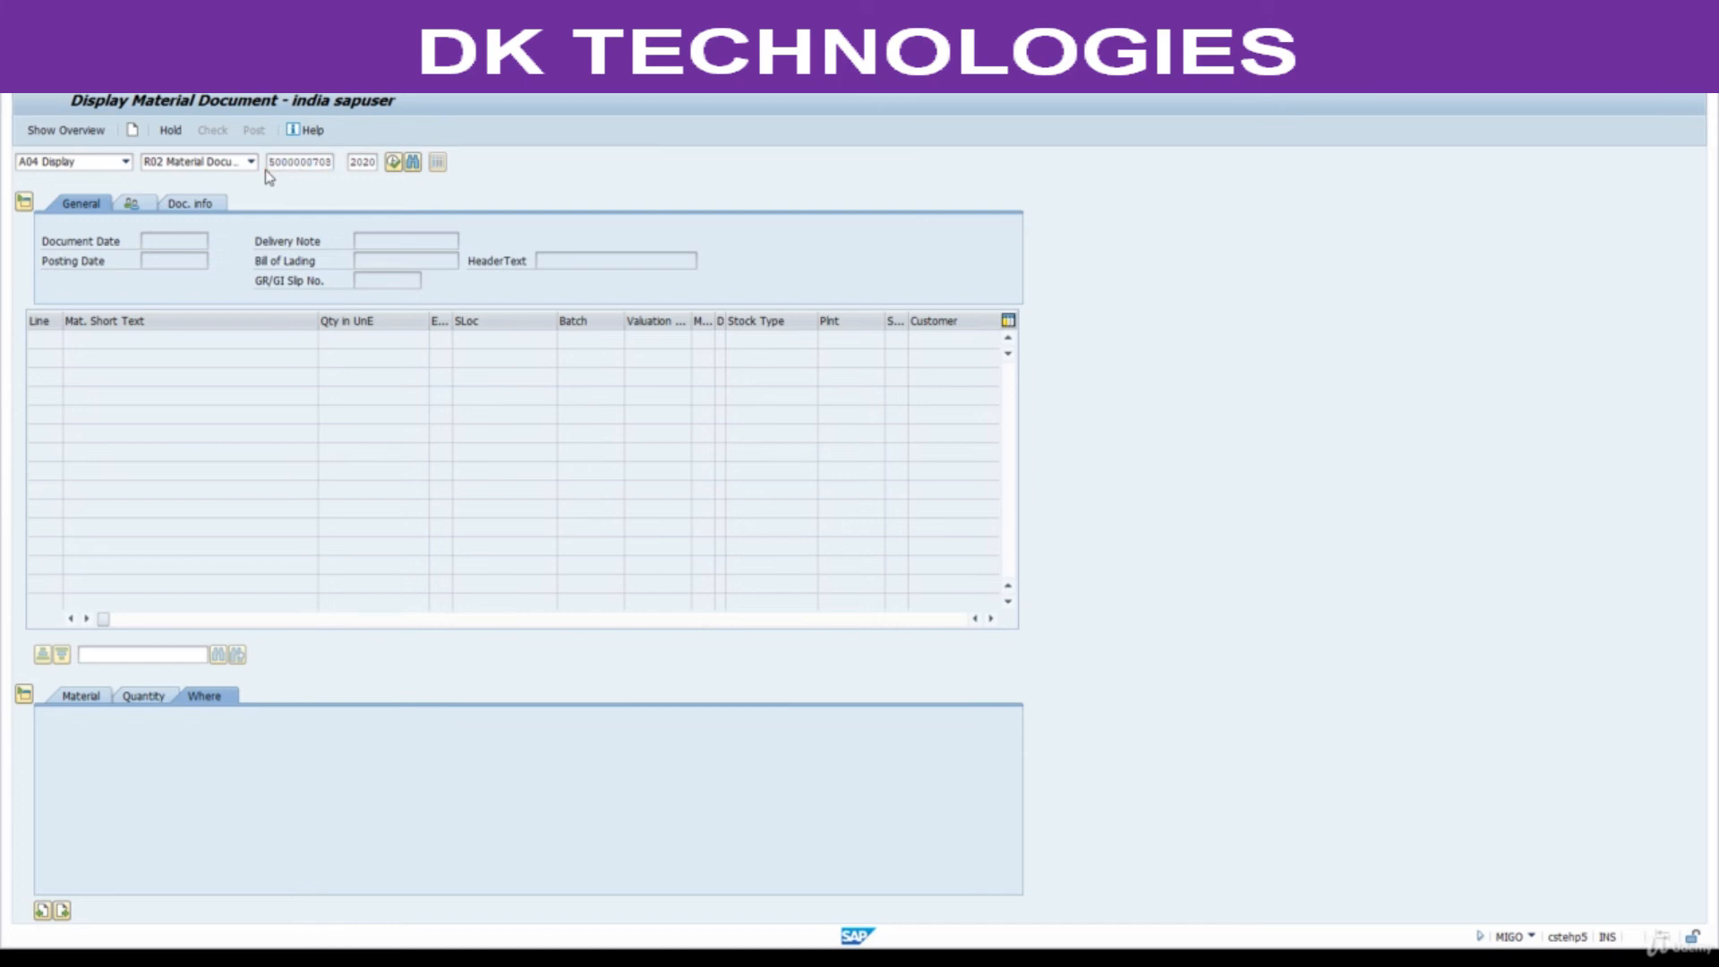
left_click(250, 206)
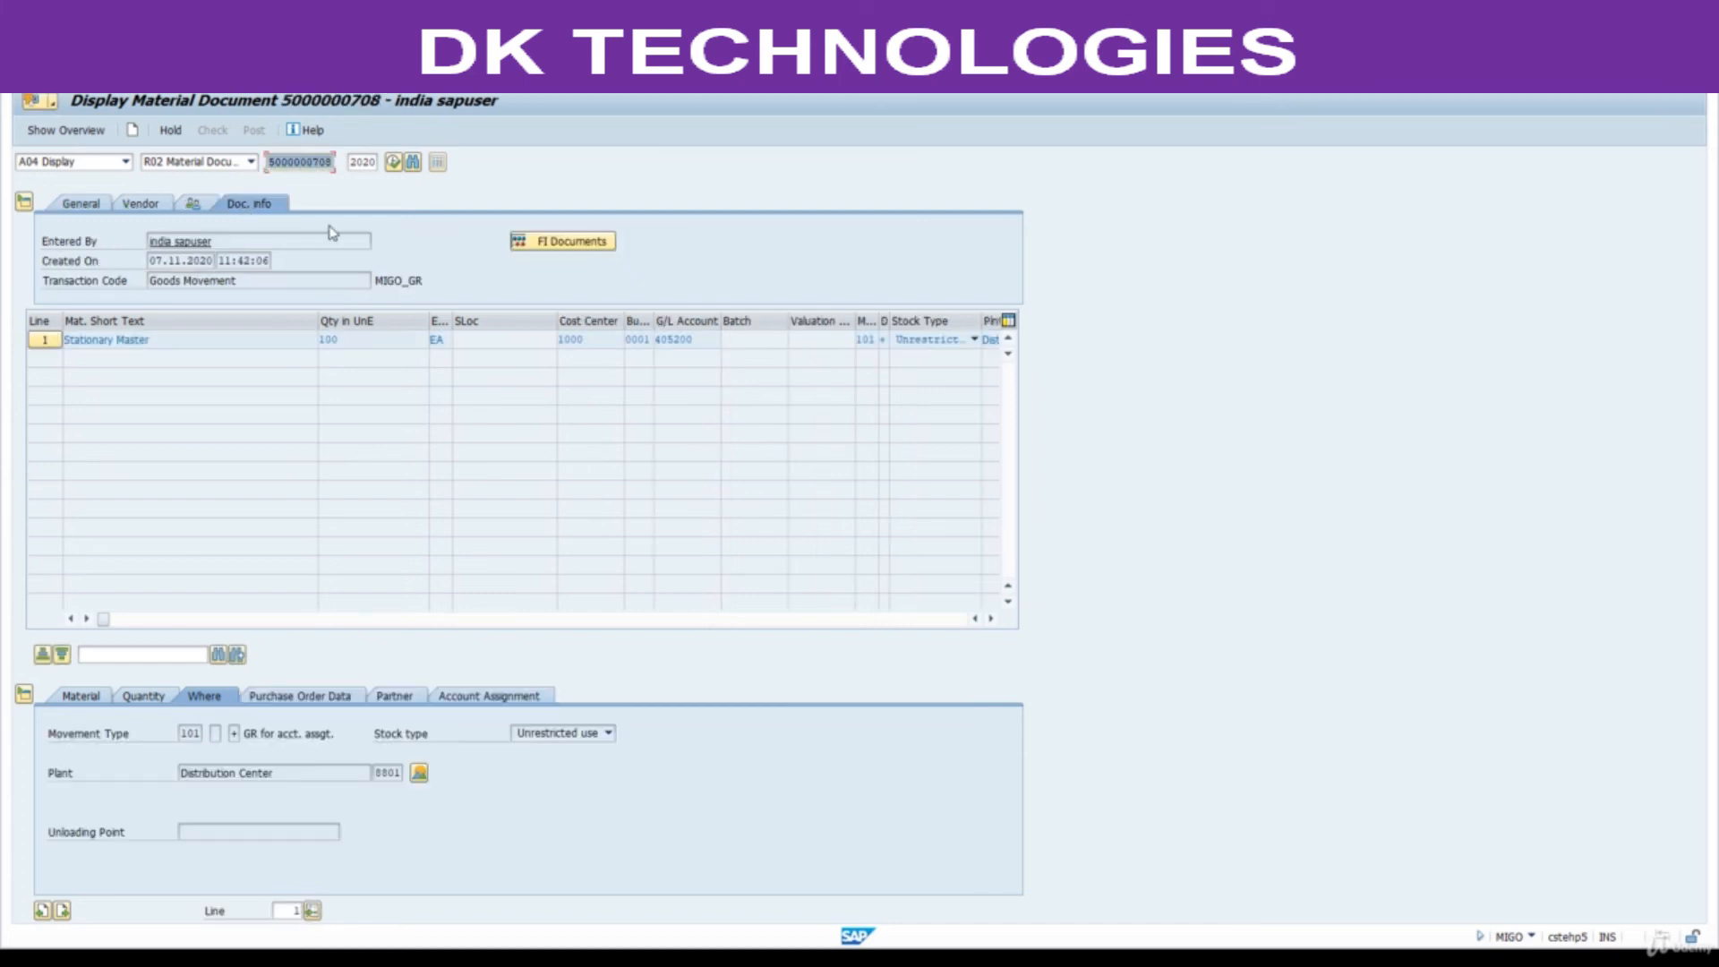
left_click(548, 243)
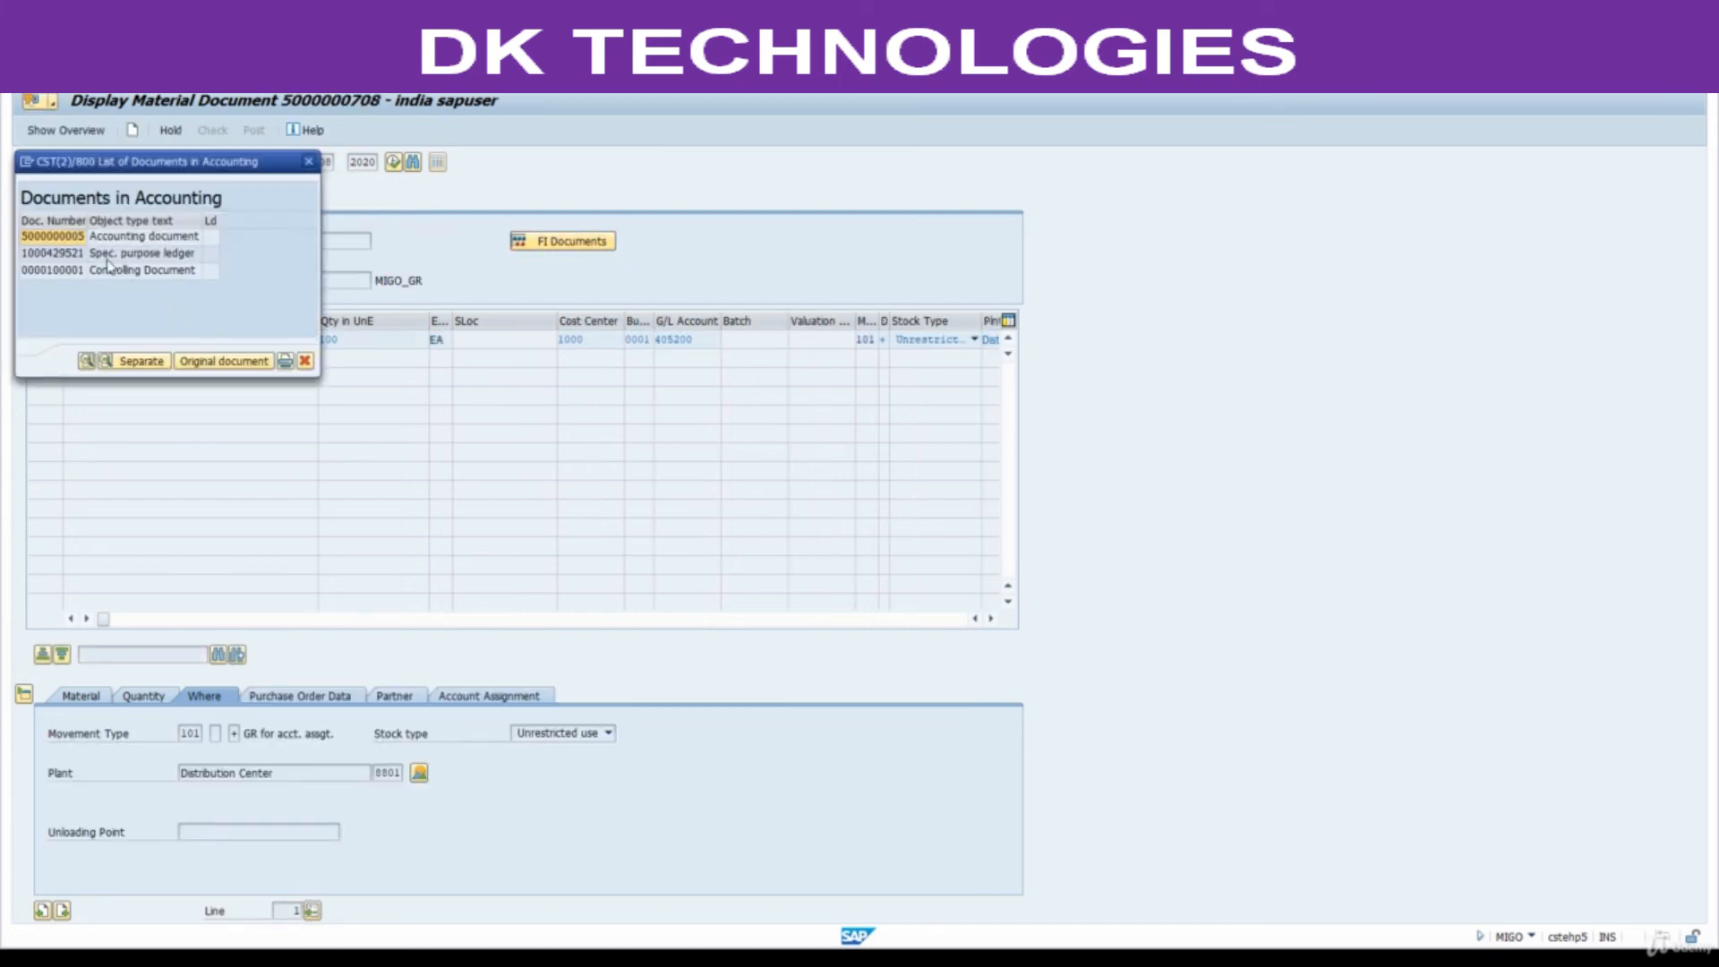
double_click(67, 238)
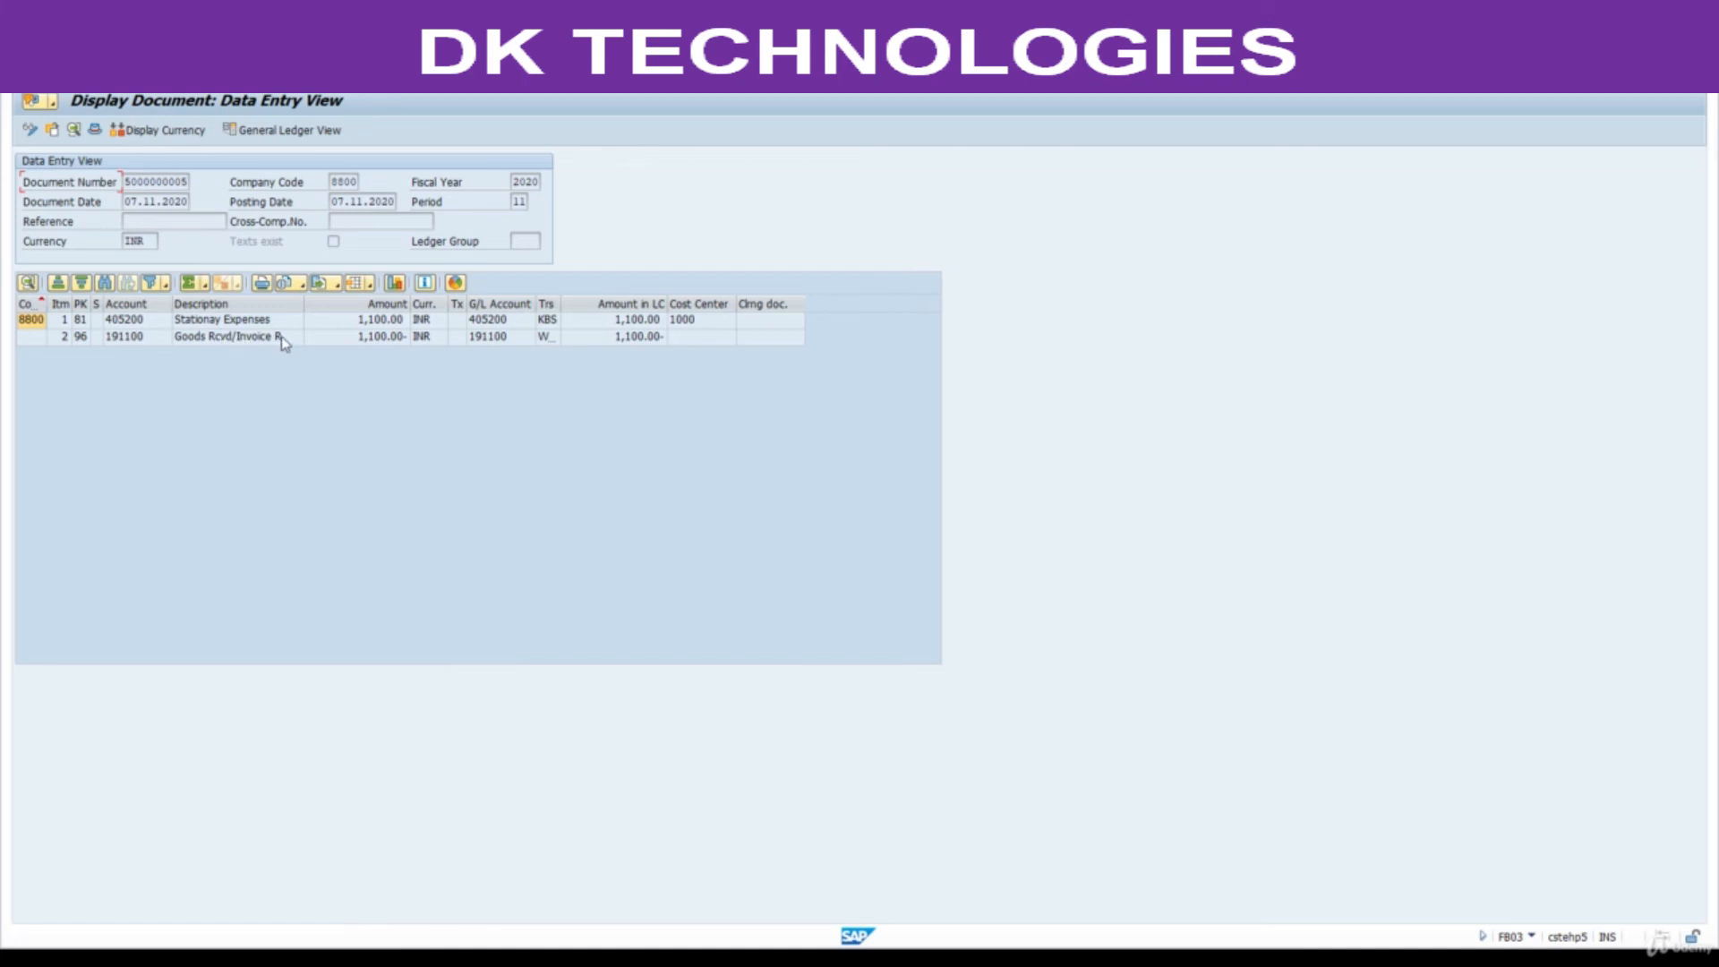
left_click(700, 326)
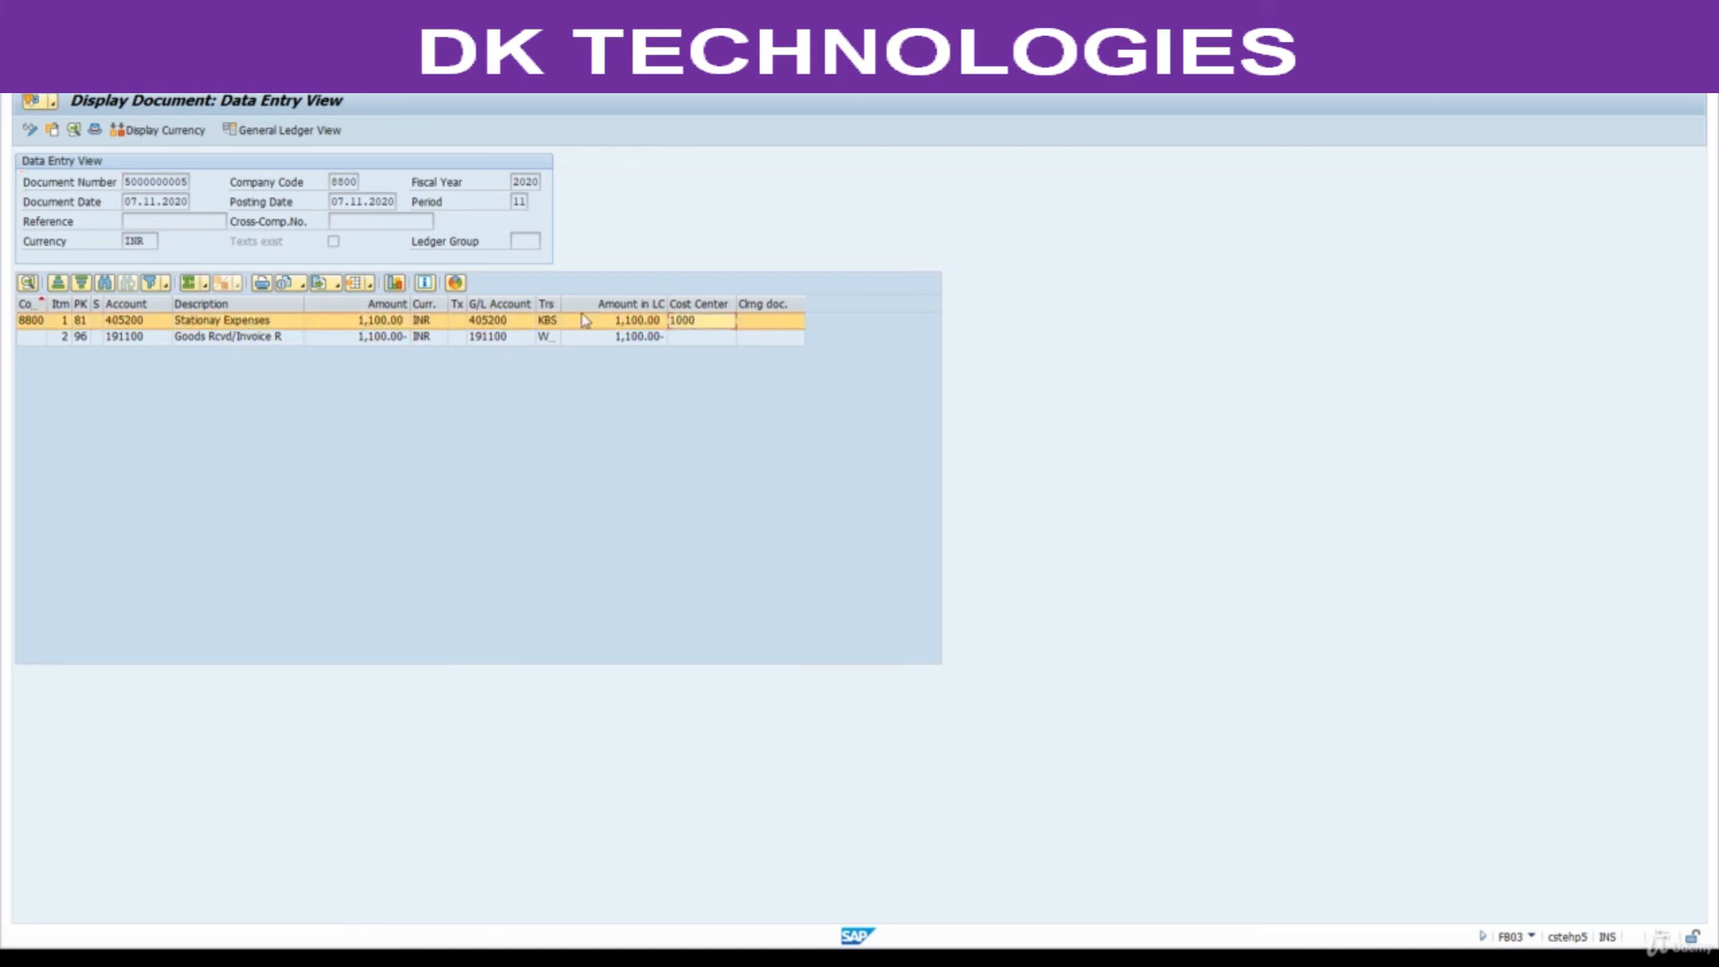
key("F3")
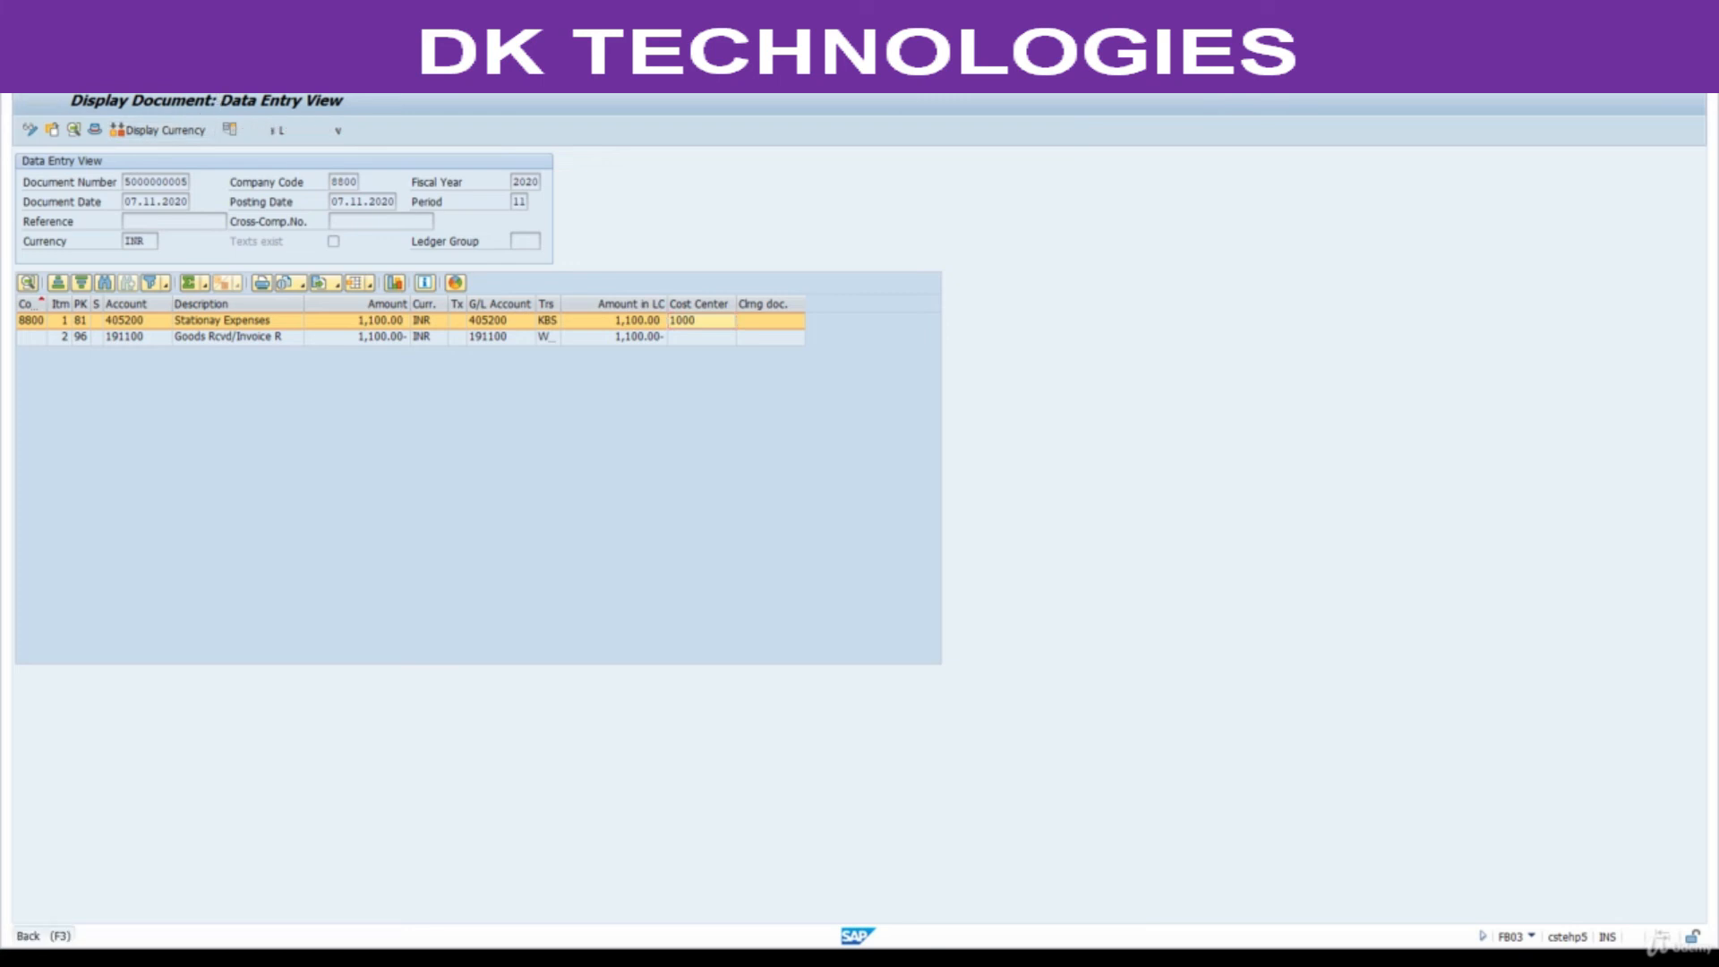
- Copy the goods receipt's accounting document number into the Case 2 MIGO cell D48 of the Consumables sheet in Excel
double_click(97, 238)
left_click_drag(126, 185, 241, 202)
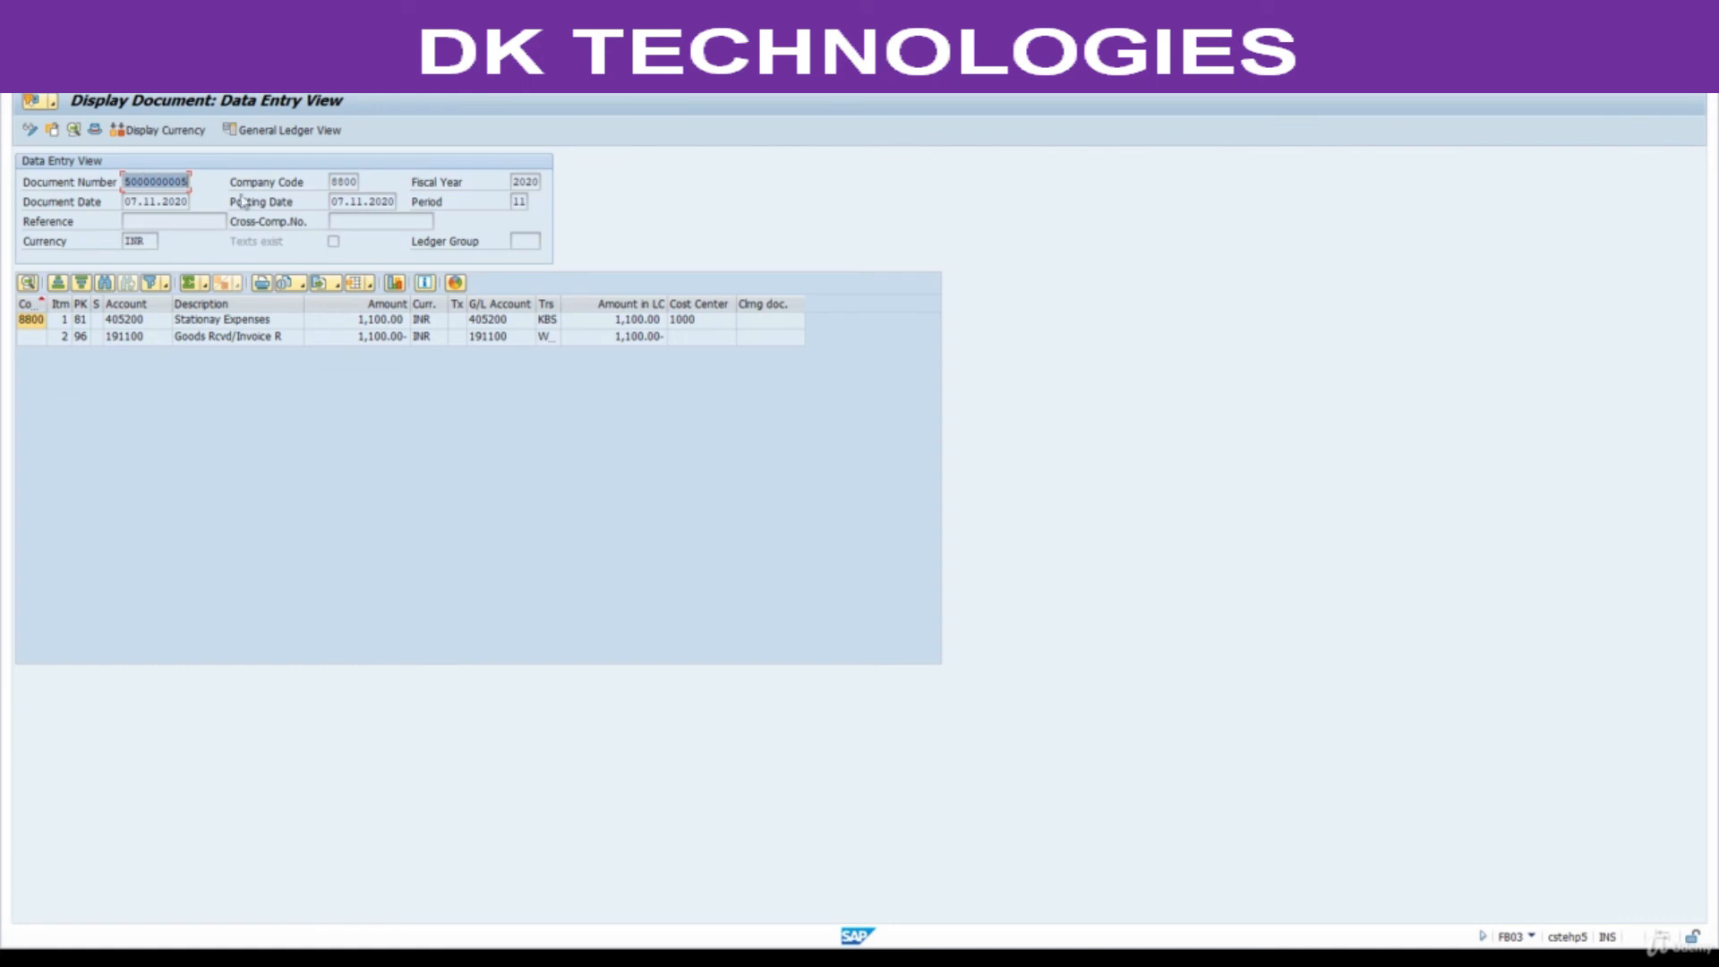
key("ctrl+c")
mouse_move(989, 957)
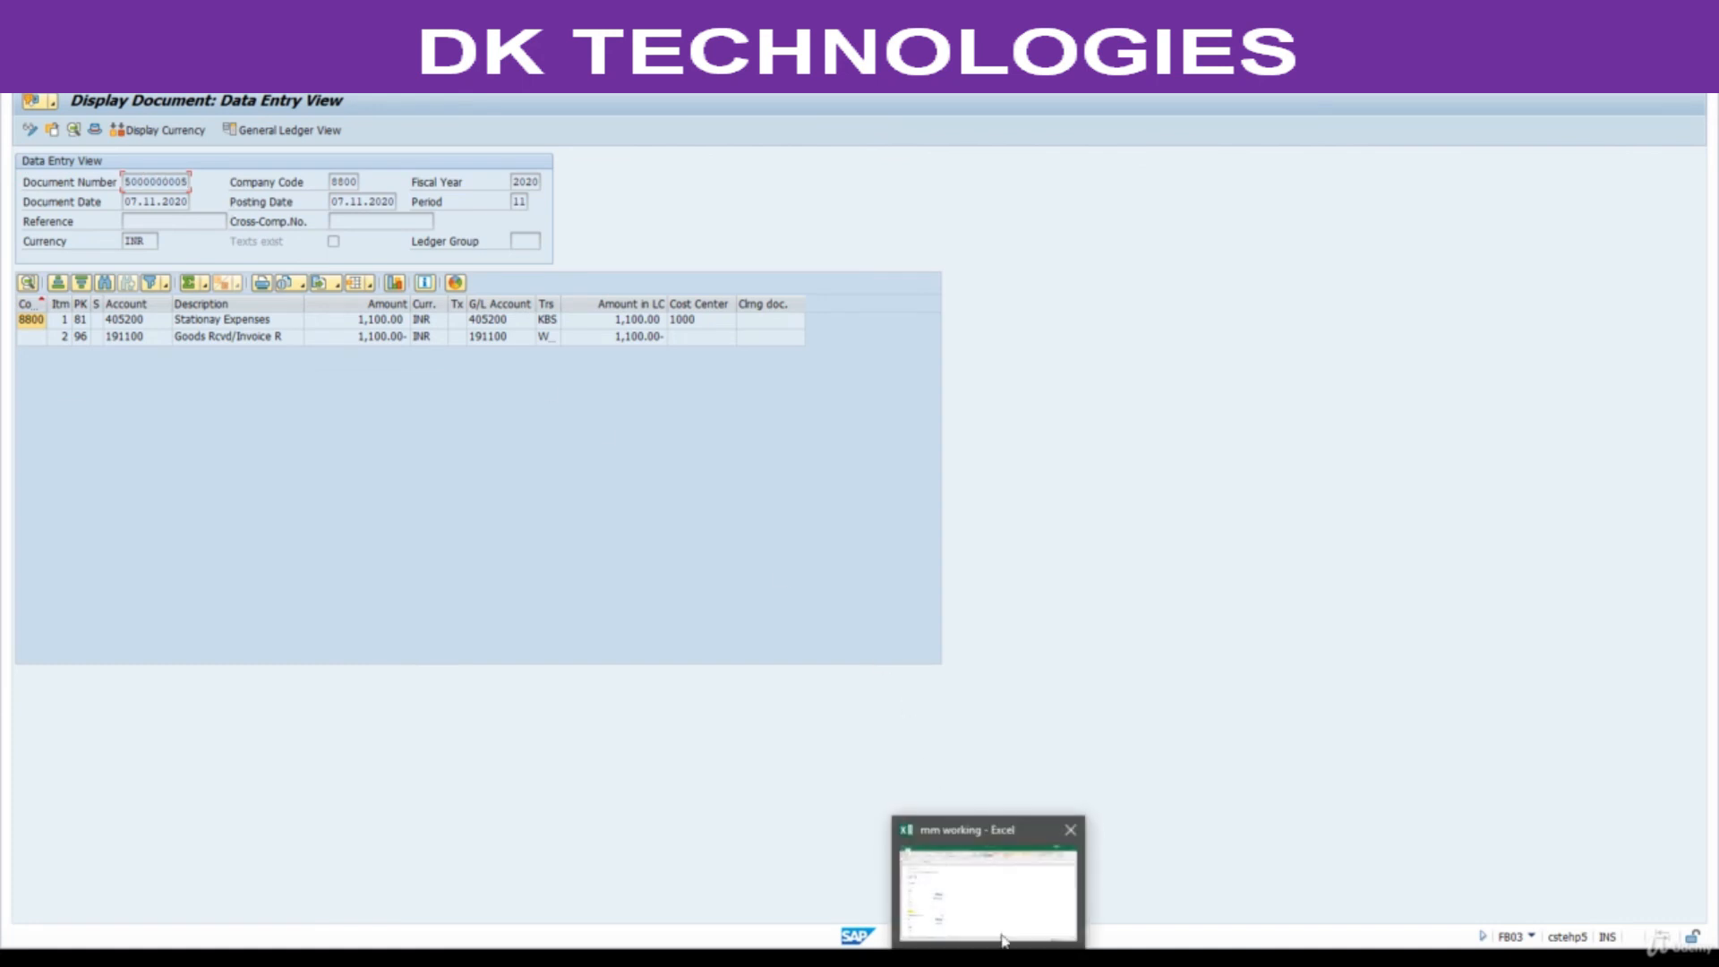
left_click(989, 882)
left_click(357, 809)
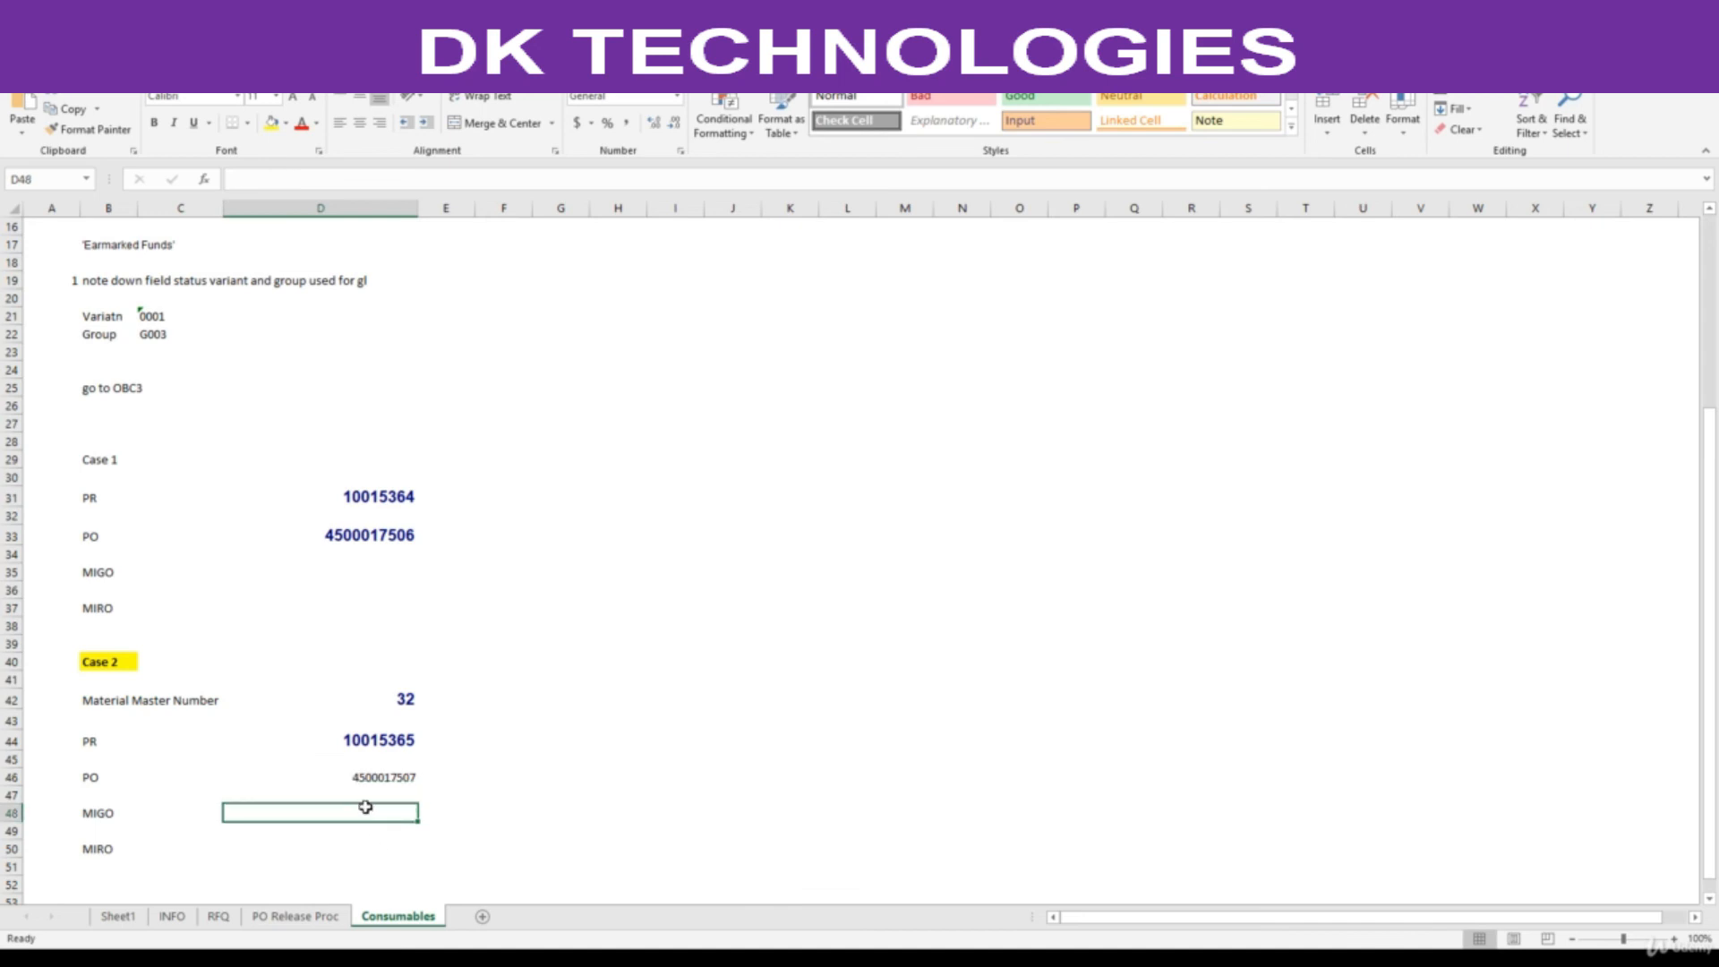
key("ctrl+v")
- Check the next Case 2 process entry in the PDF guide, return to SAP and run Stock Overview (MMBE) for material 32 in plant 8801
left_click(944, 956)
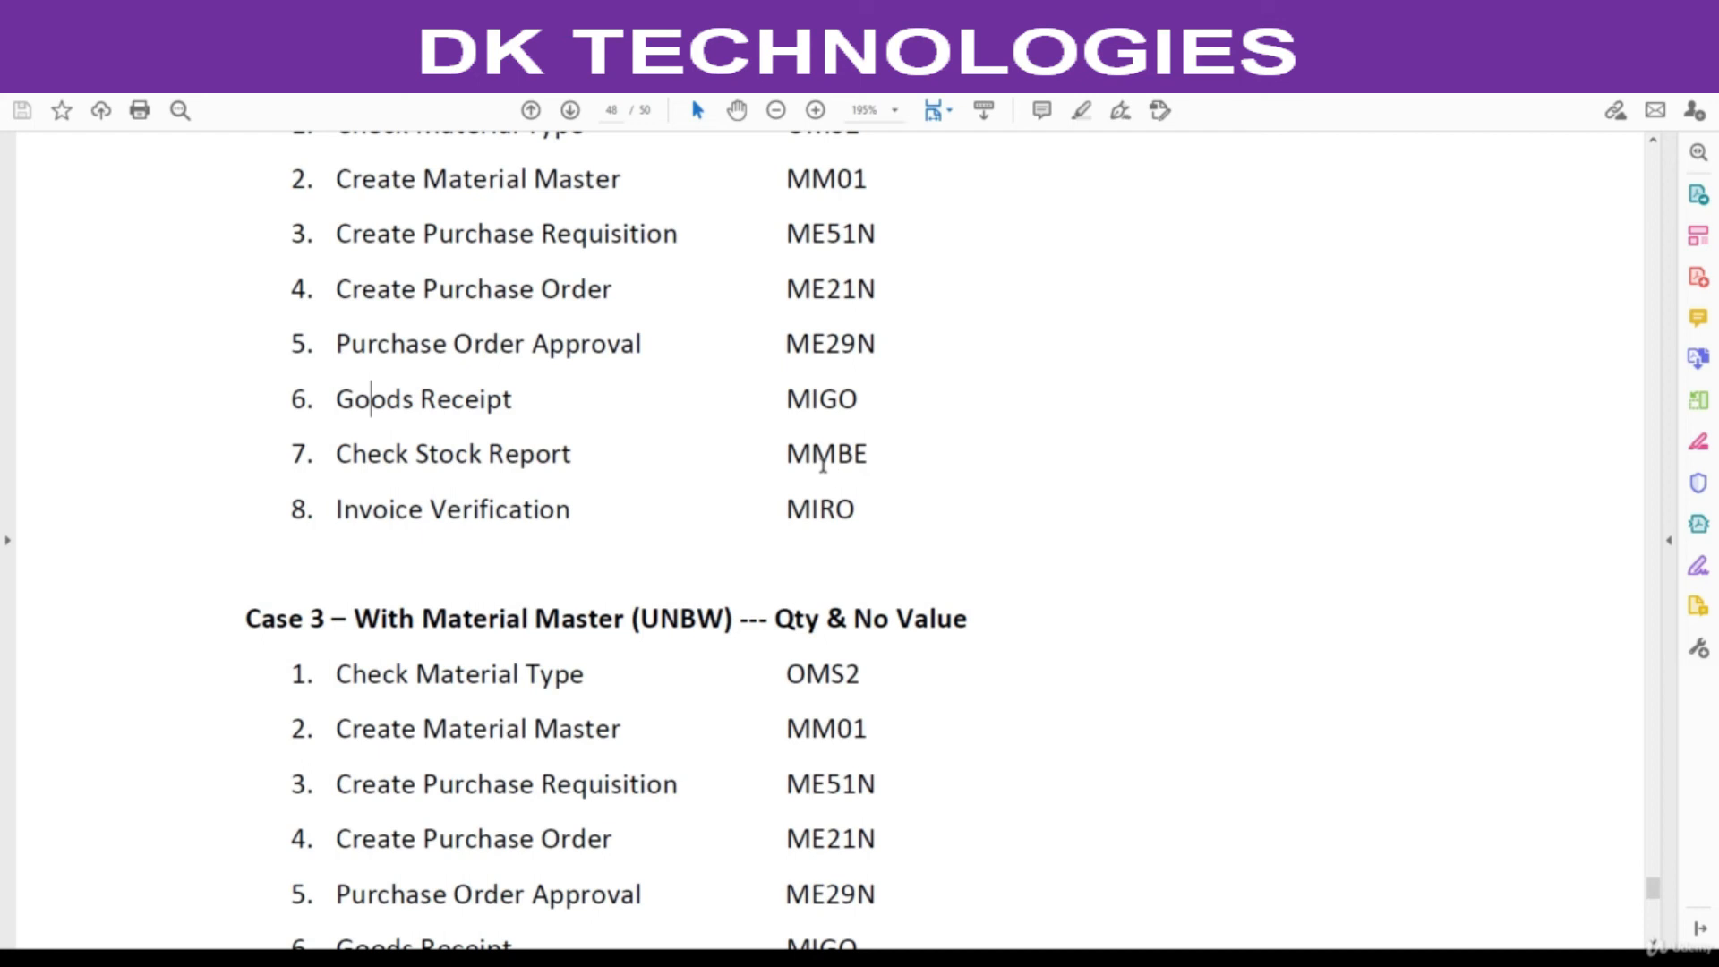
key("alt+Tab")
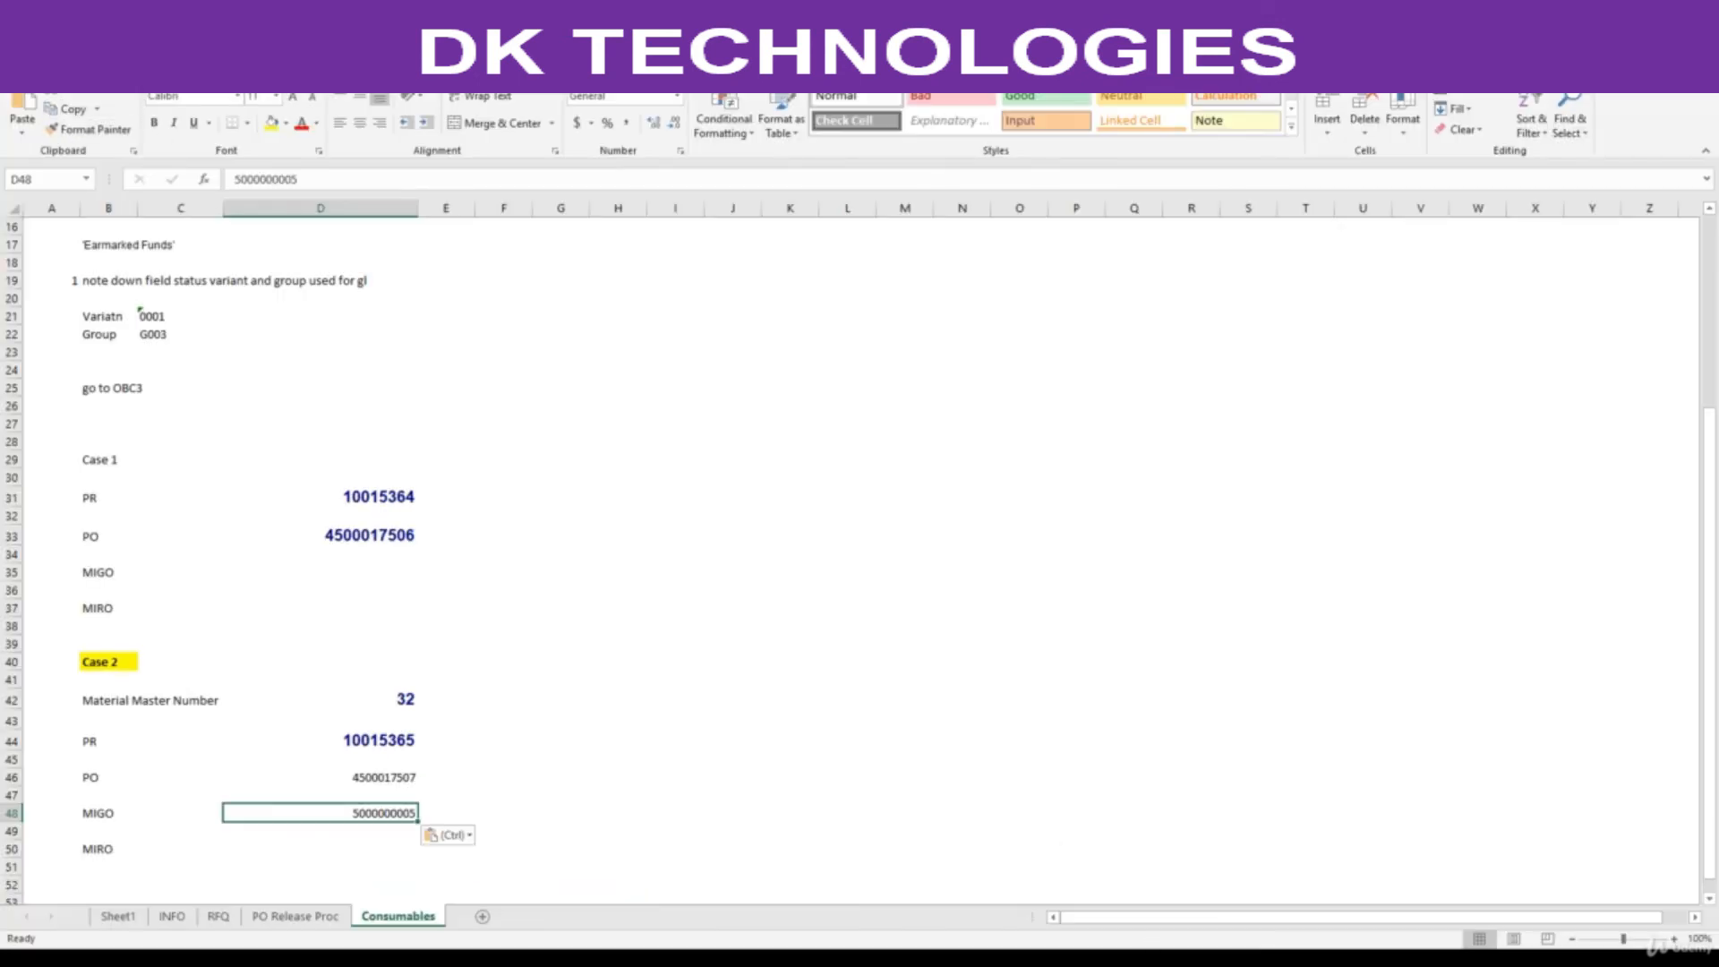
mouse_move(943, 957)
left_click(1097, 873)
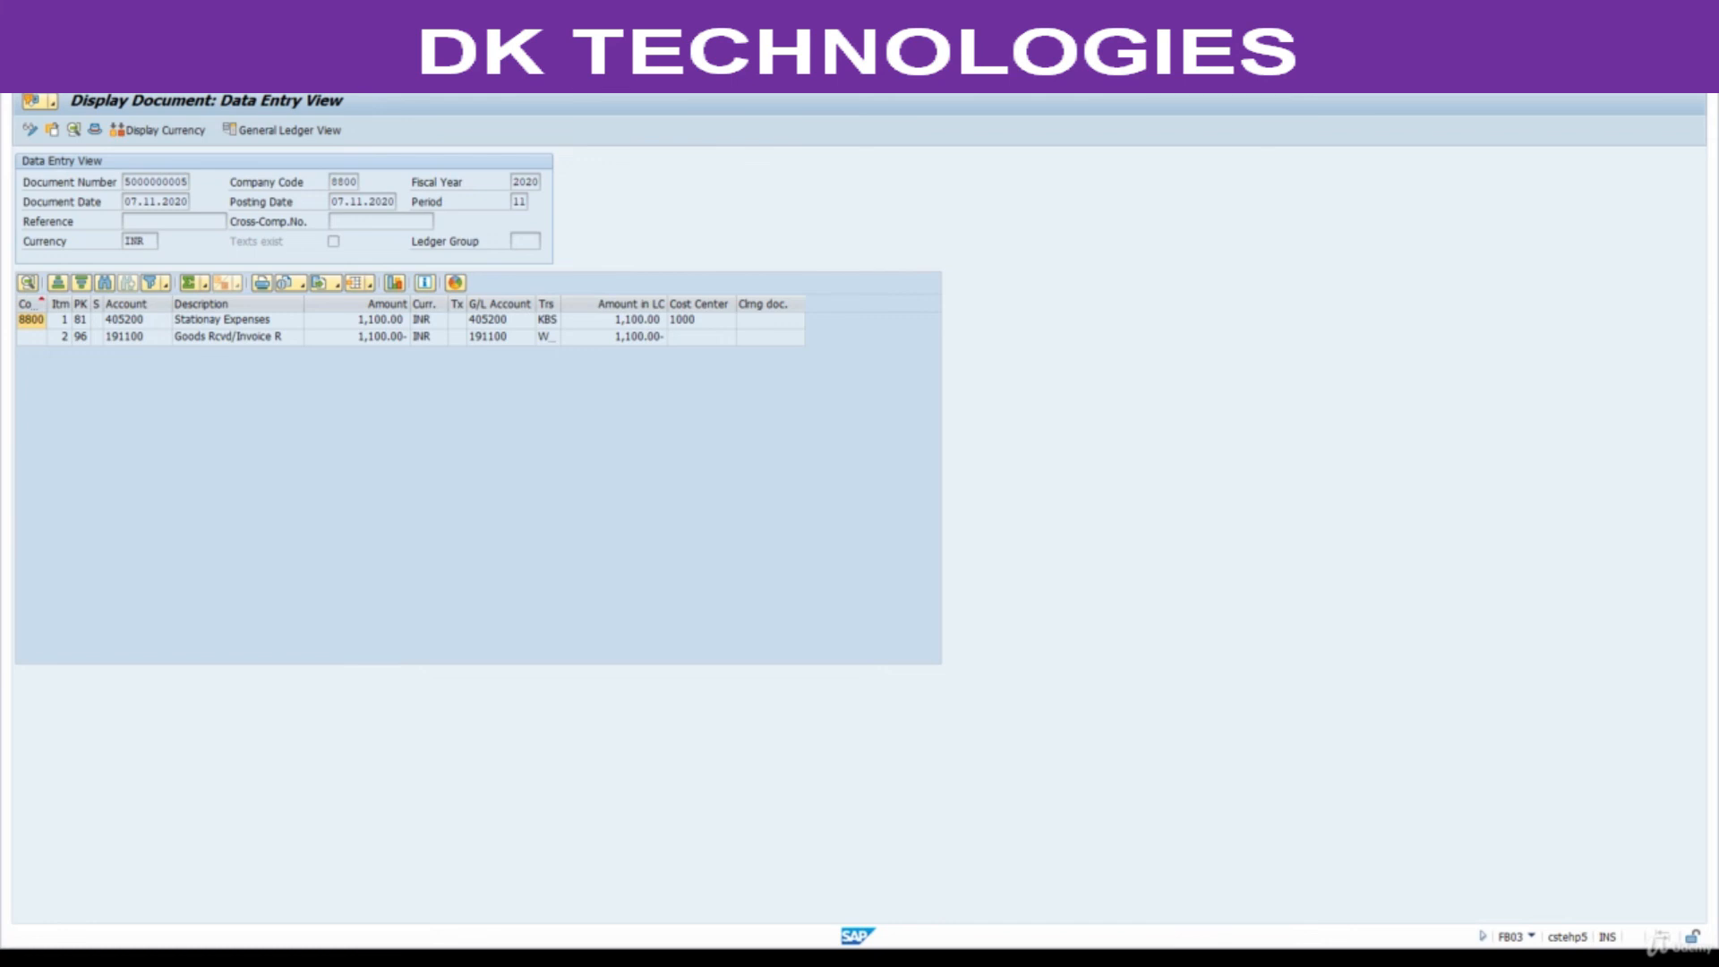
key("Return")
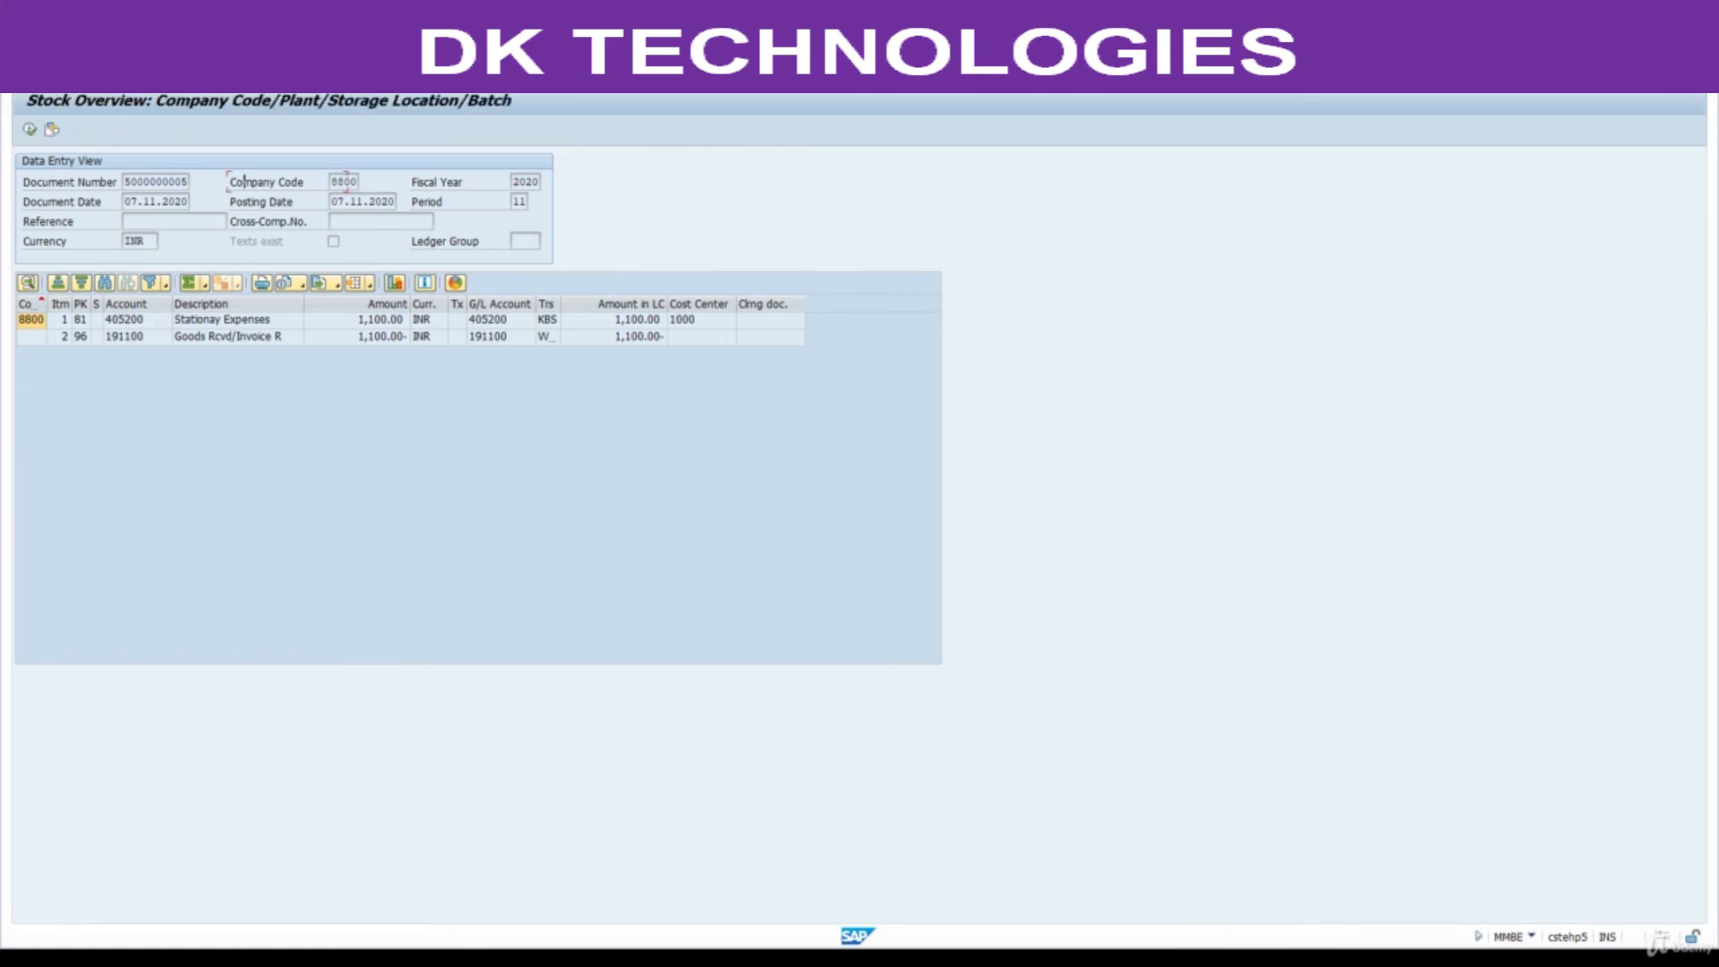
left_click(247, 201)
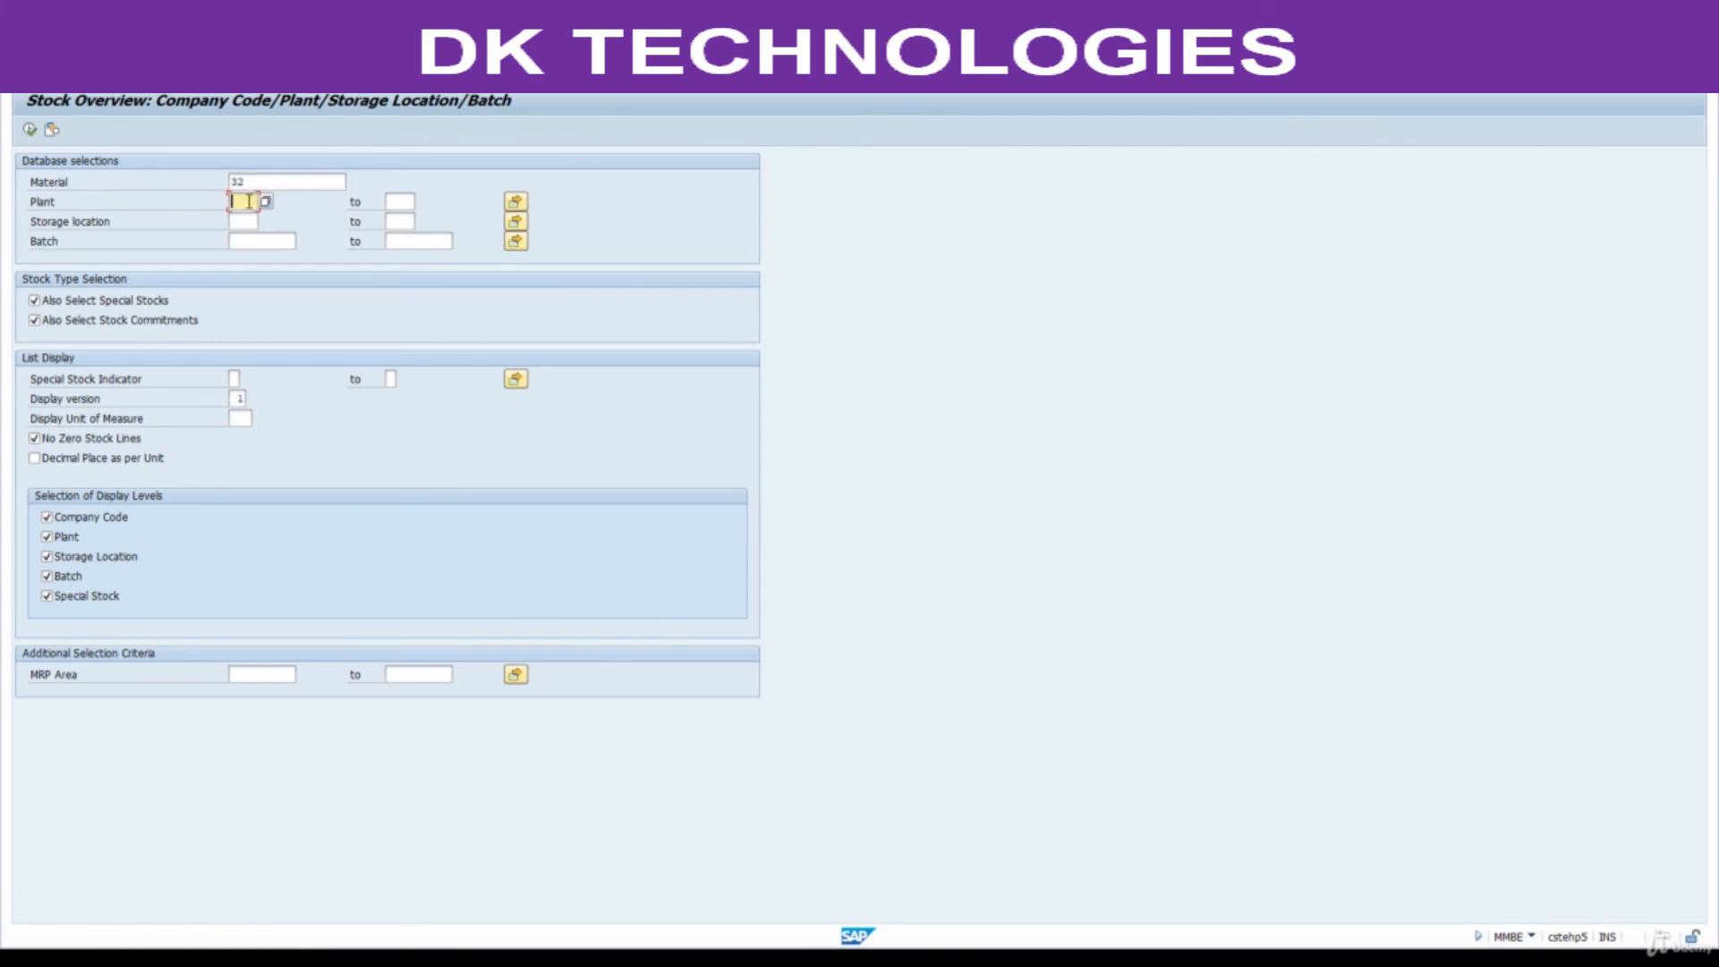
type("8001")
left_click(27, 131)
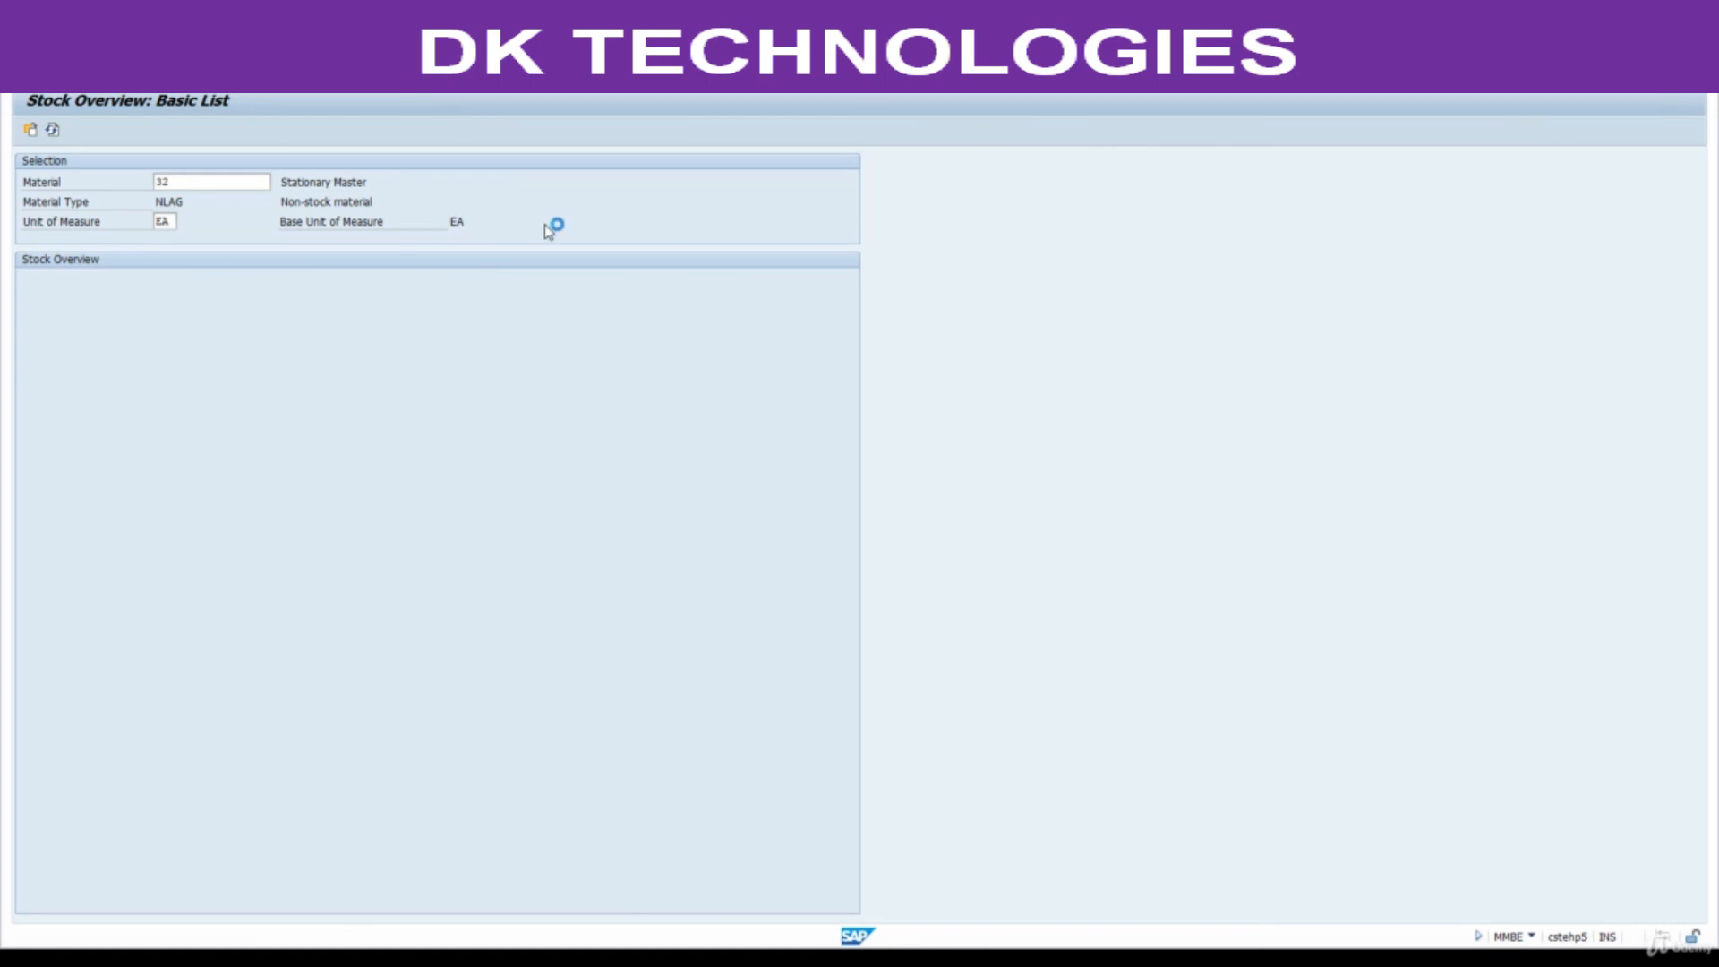
- Start an incoming invoice (MIRO) dated 07.11.2020 and load the Case 2 purchase order using its number copied from Excel cell D46
left_click(134, 257)
left_click(283, 457)
key("ctrl+v")
key("alt+Tab")
left_click(385, 812)
key("ctrl+v")
left_click(388, 776)
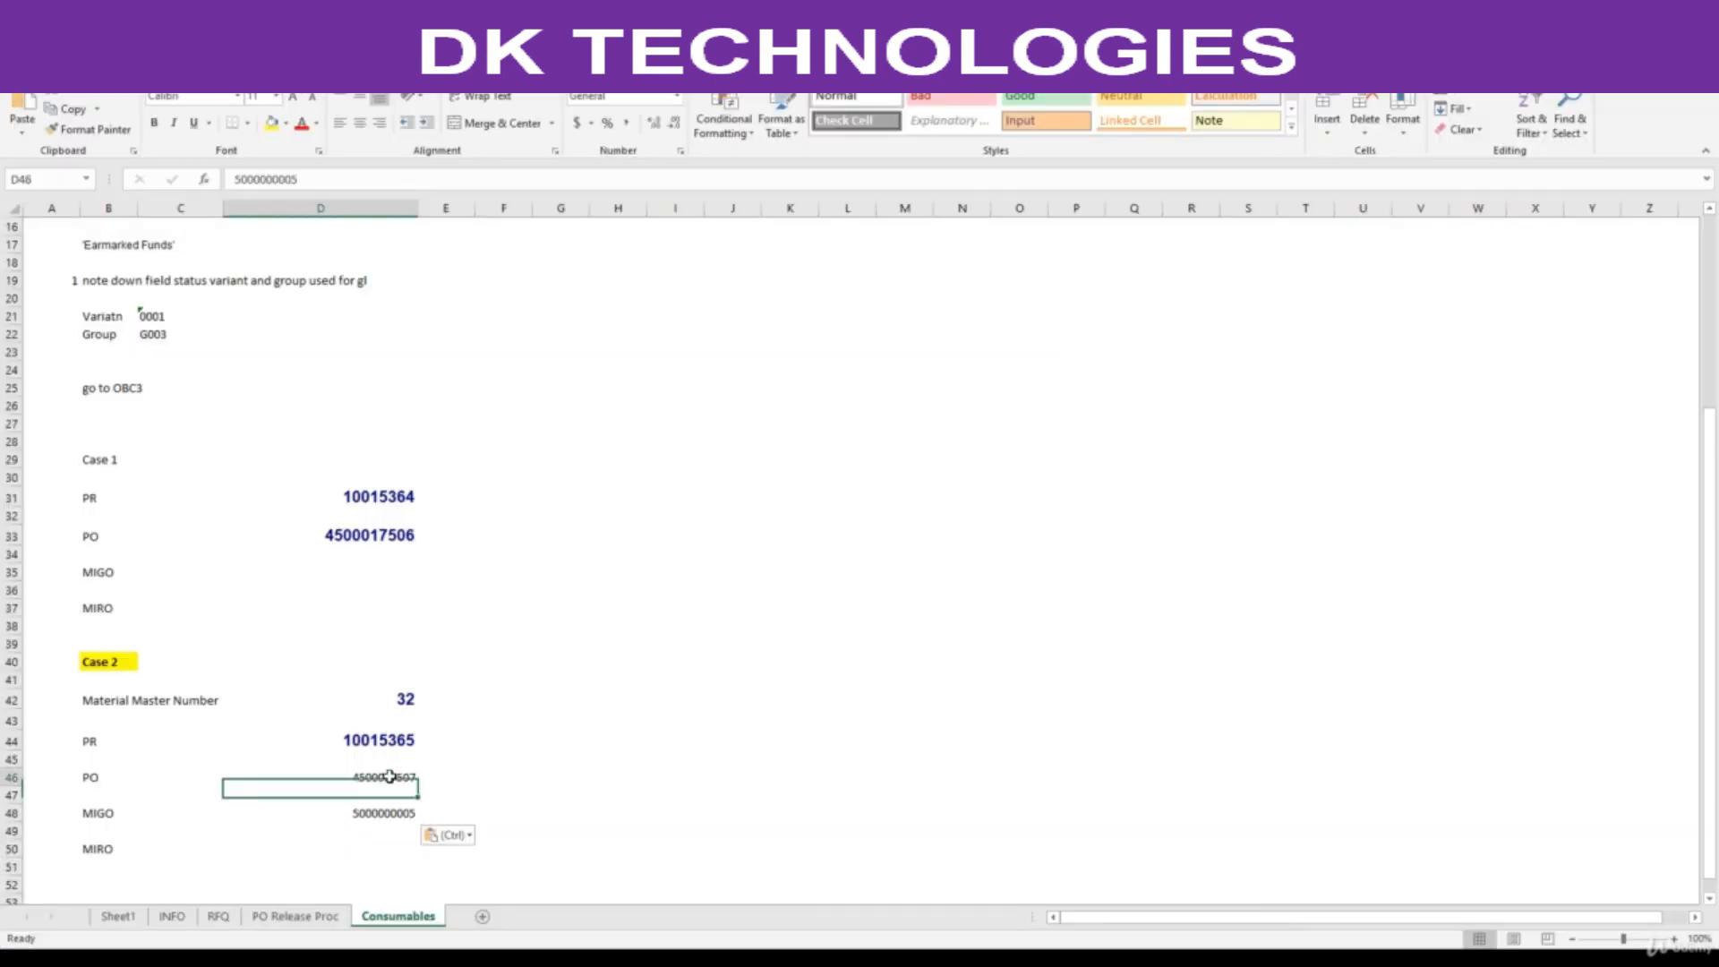
key("ctrl+c")
key("alt+Tab")
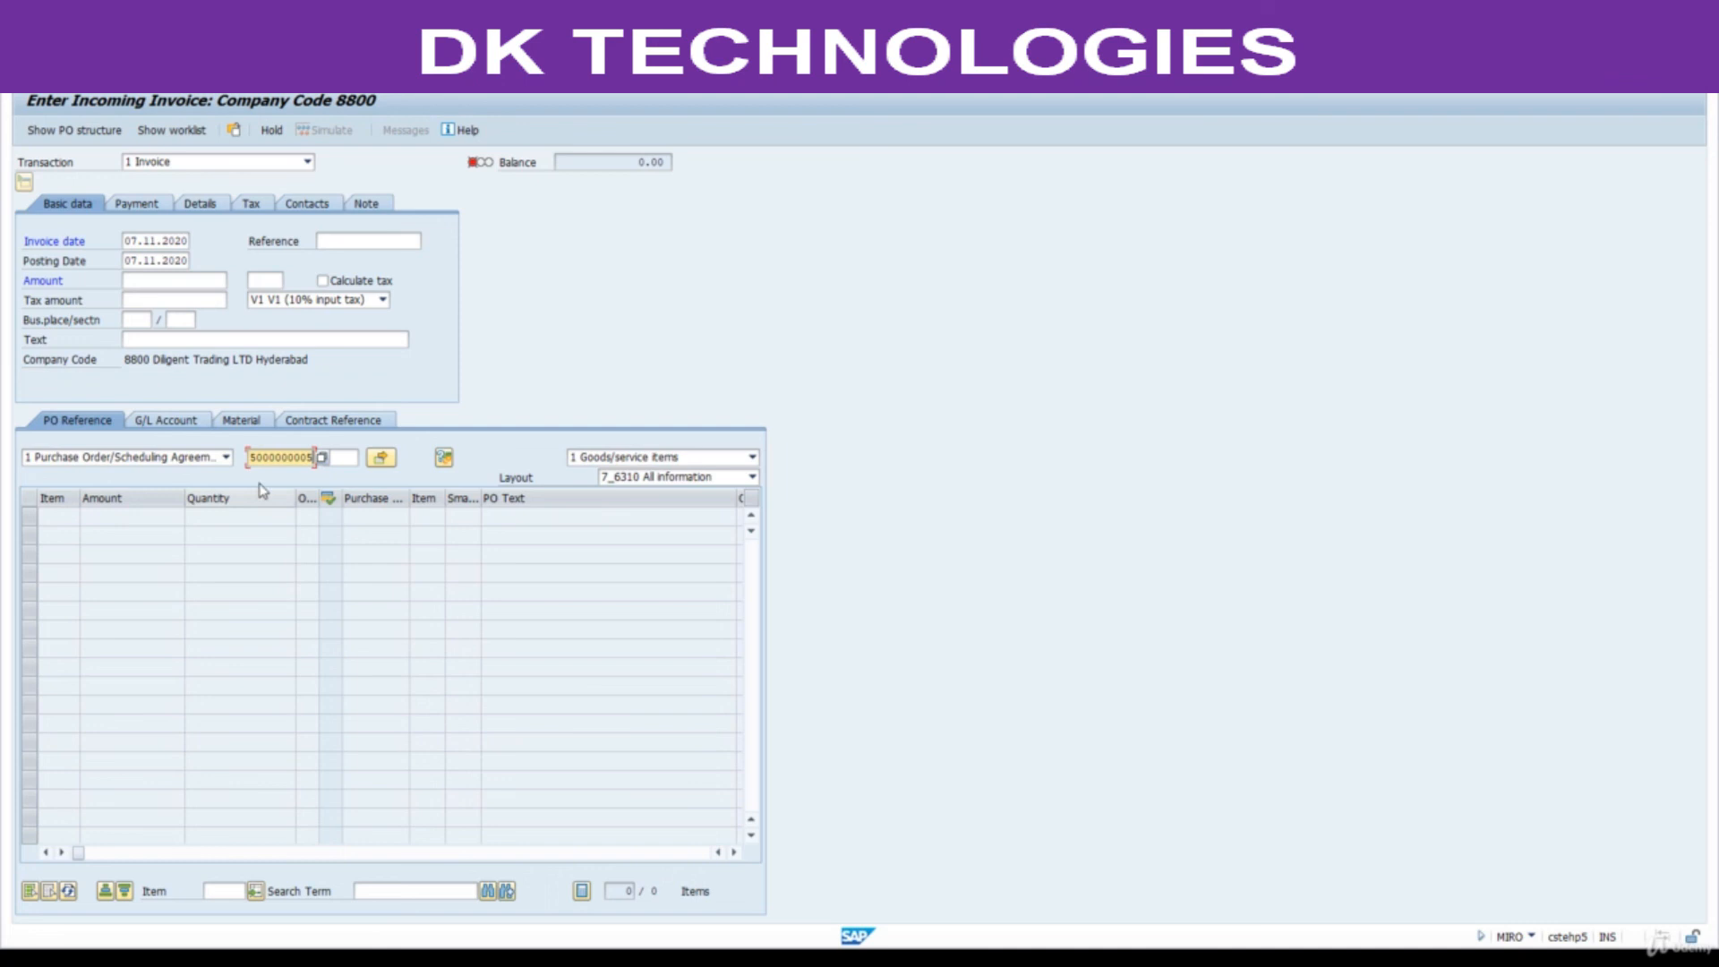
left_click_drag(251, 458, 357, 470)
key("ctrl+v")
key("Return")
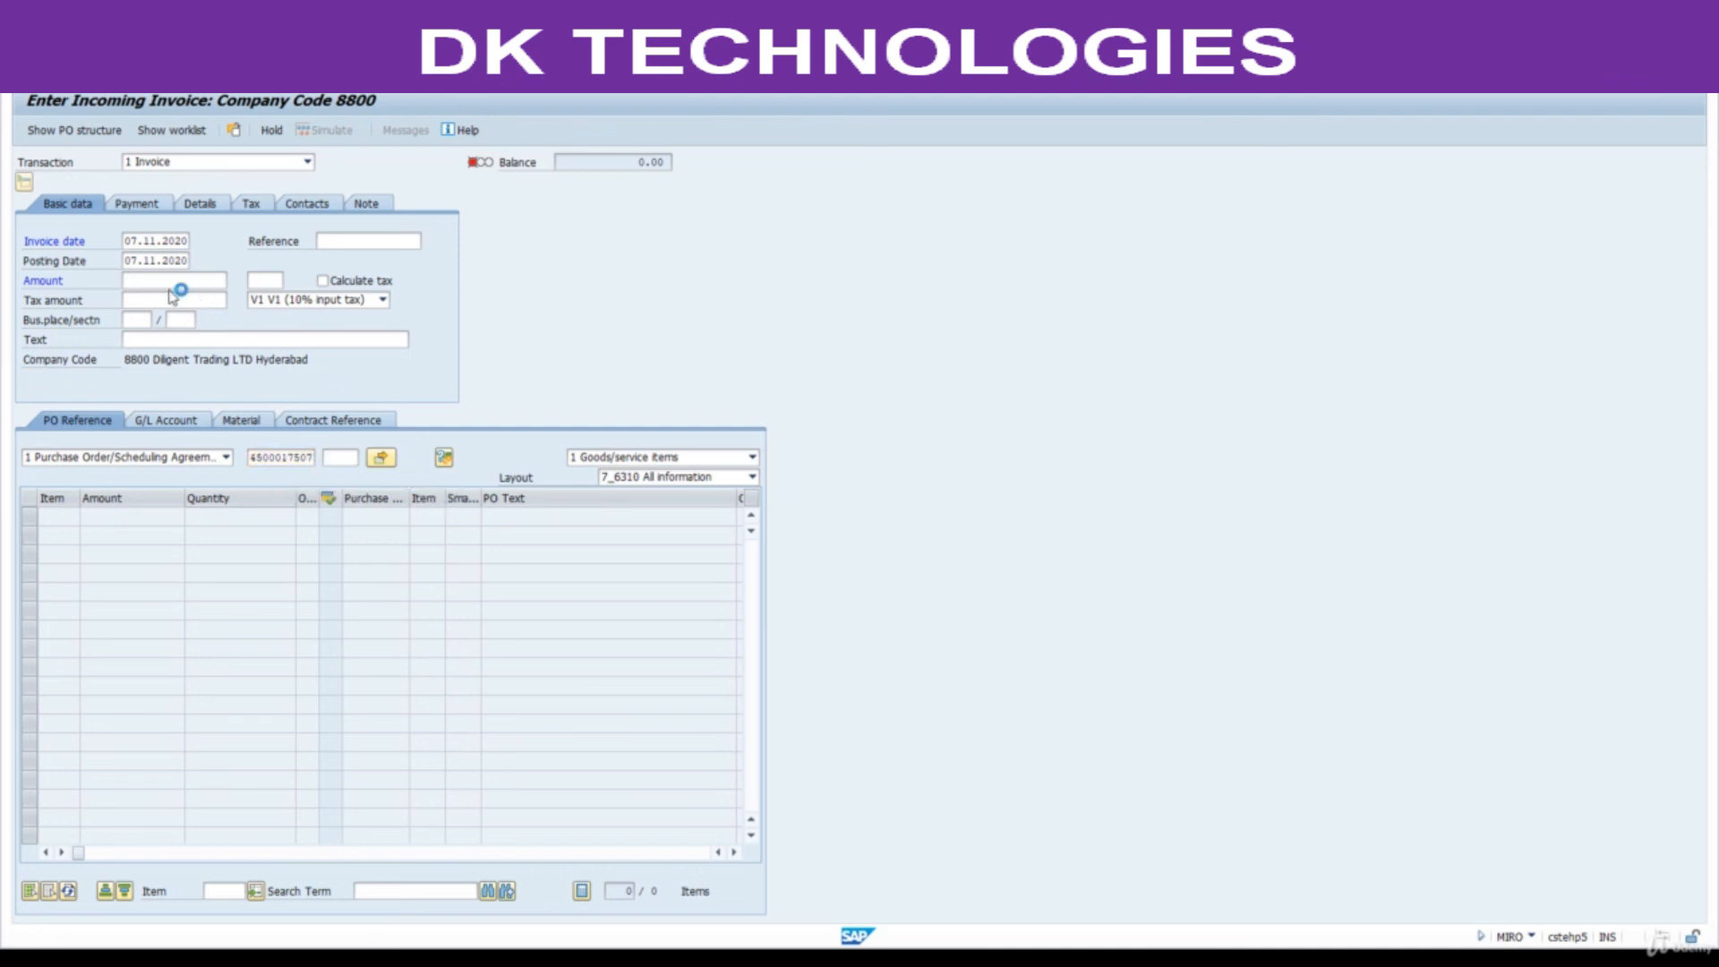
- Set the invoice amount to 1,100 INR and the header tax code to V0 (0% input tax)
left_click_drag(612, 162, 642, 159)
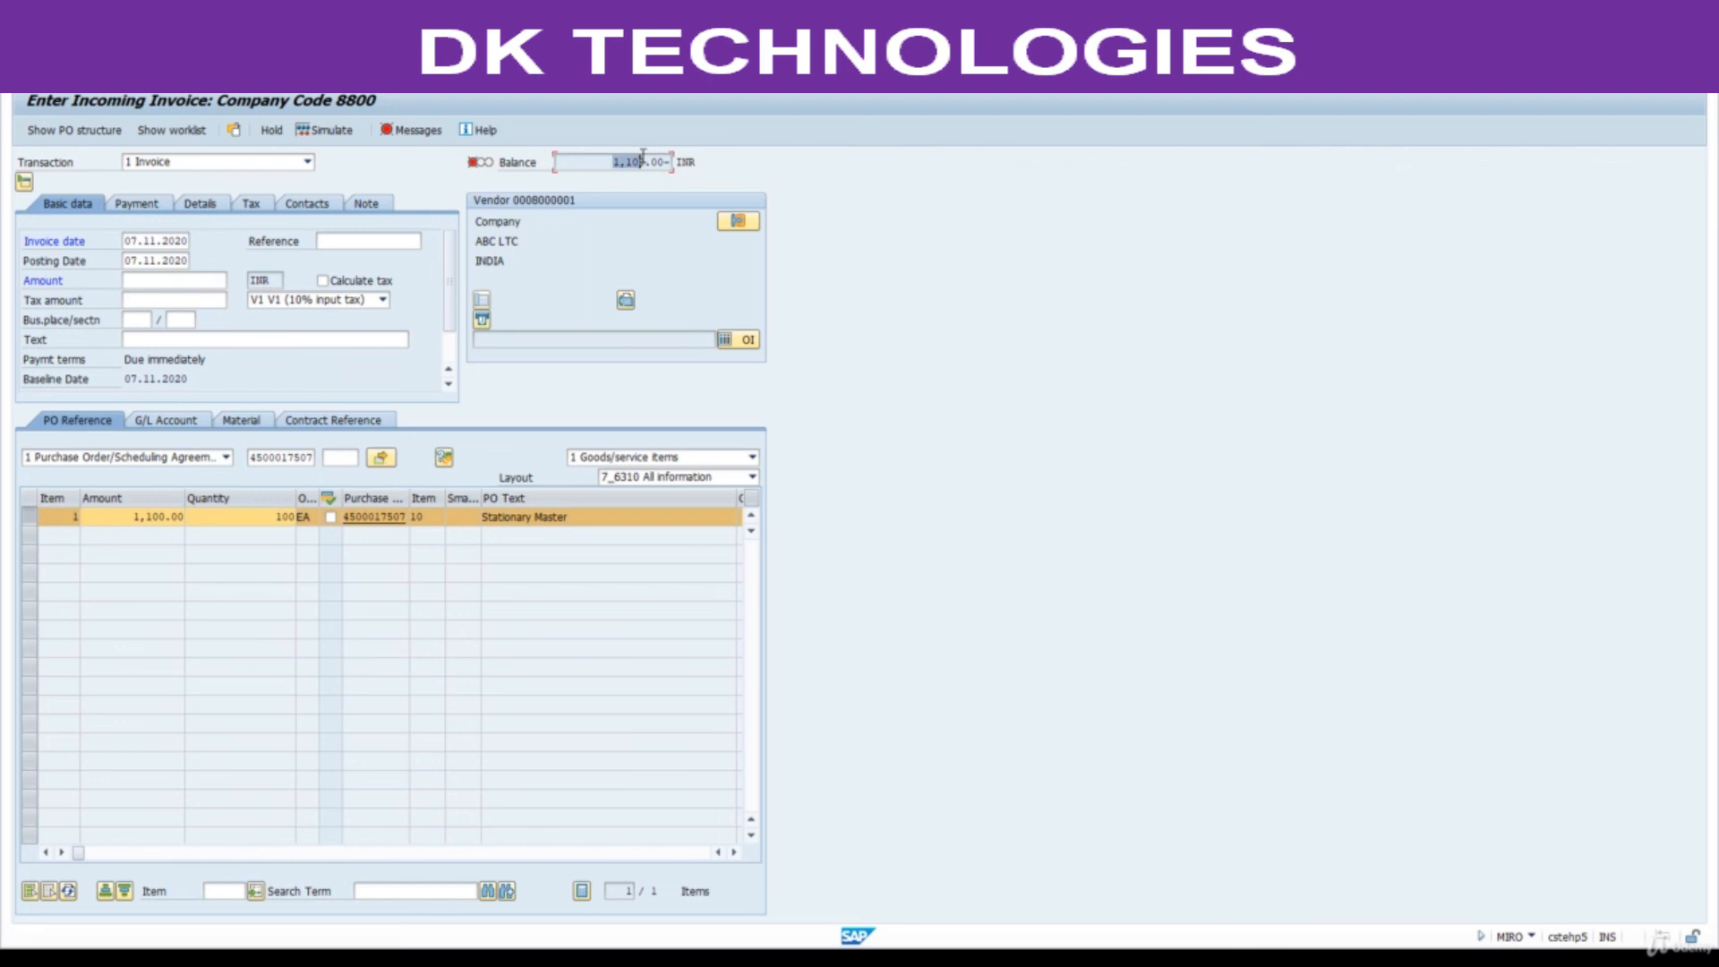
left_click(170, 283)
key("ctrl+v")
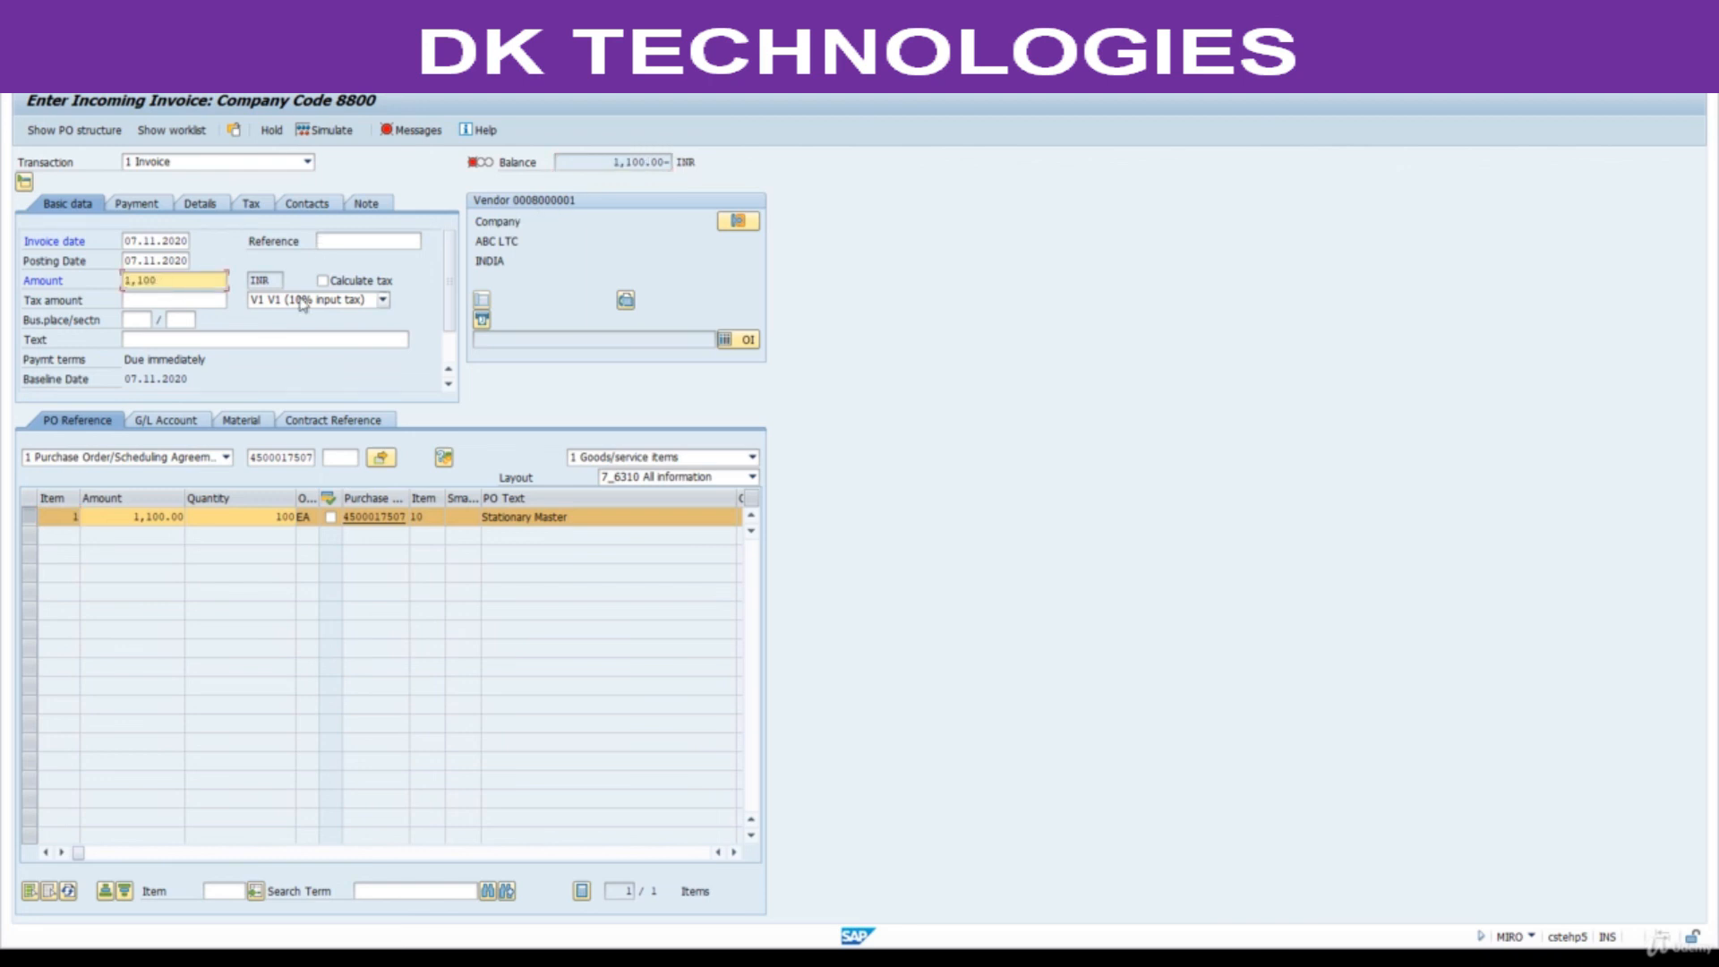
left_click(300, 302)
left_click(224, 346)
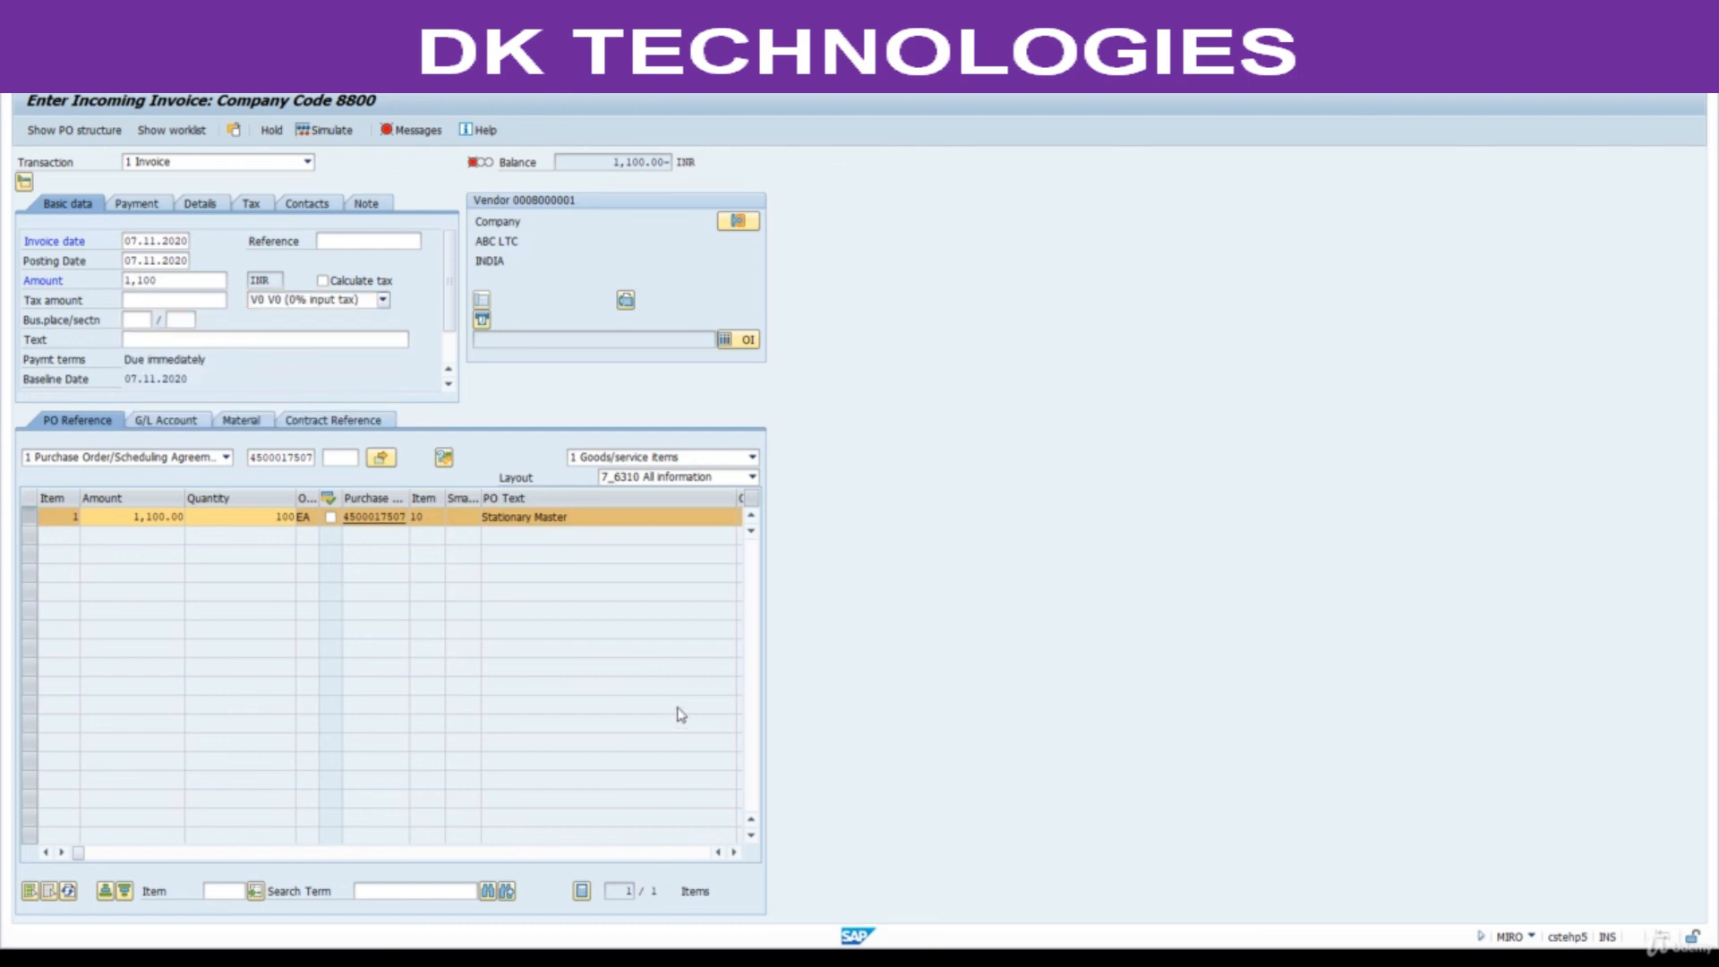
- Set the tax code of the Stationary Master invoice item to V0
left_click(735, 853)
left_click(735, 853)
left_click(735, 853)
left_click(735, 852)
left_click(581, 517)
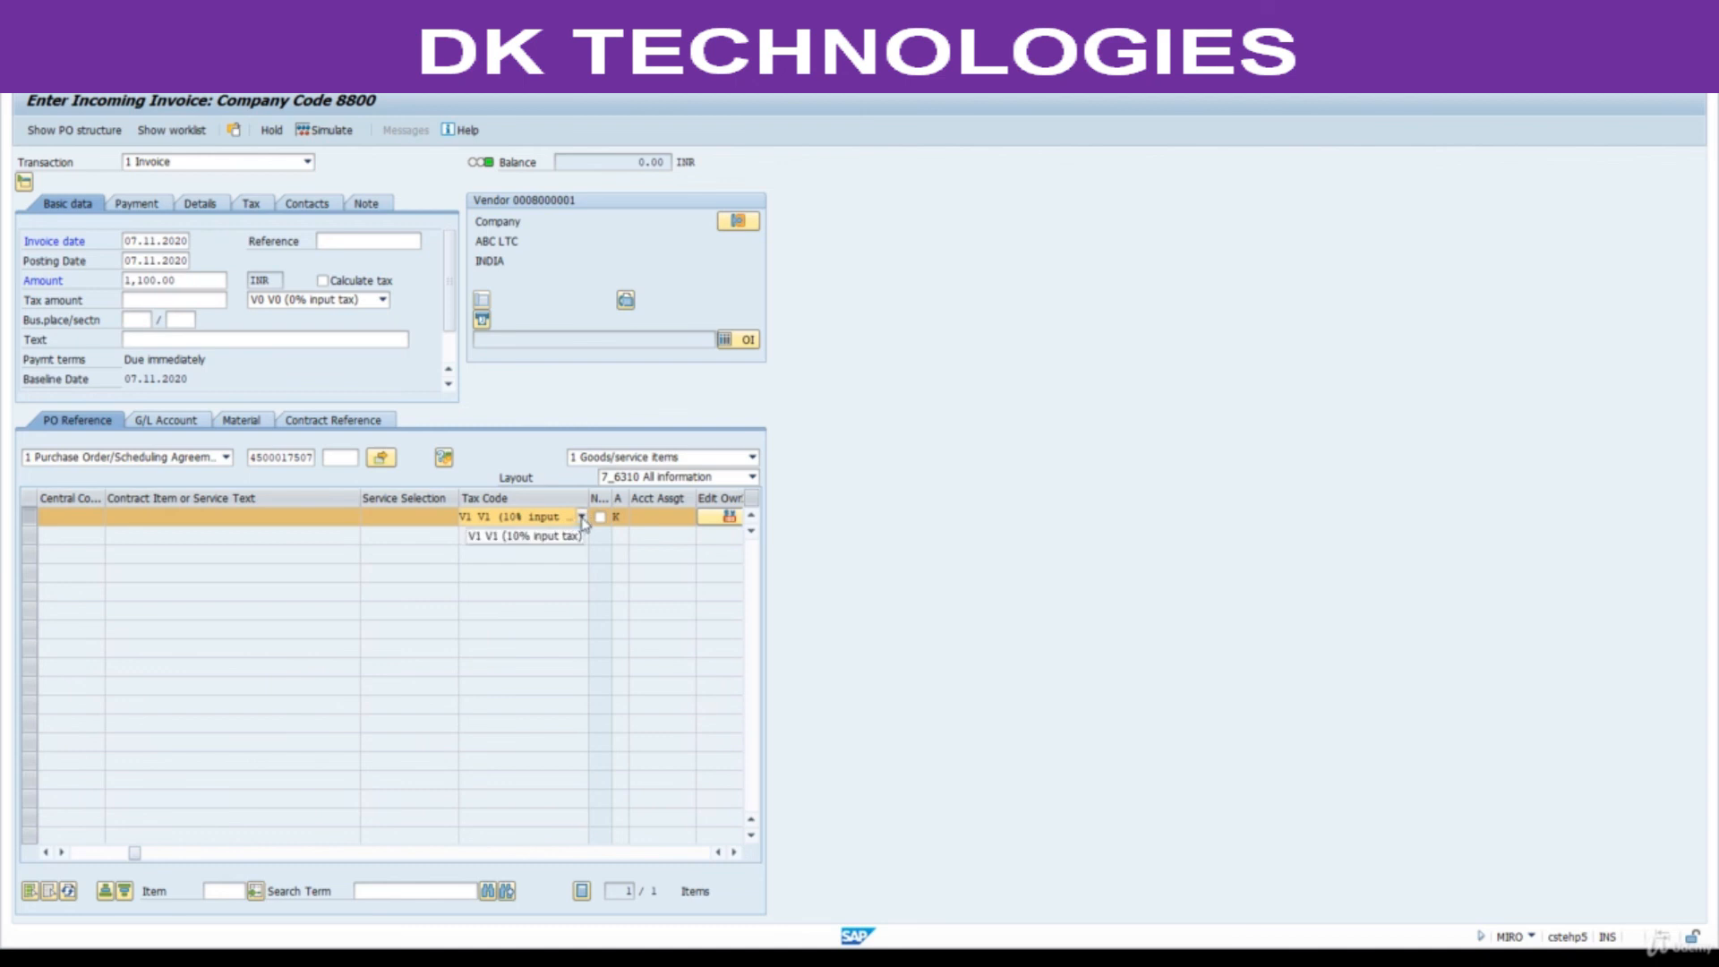
left_click(442, 562)
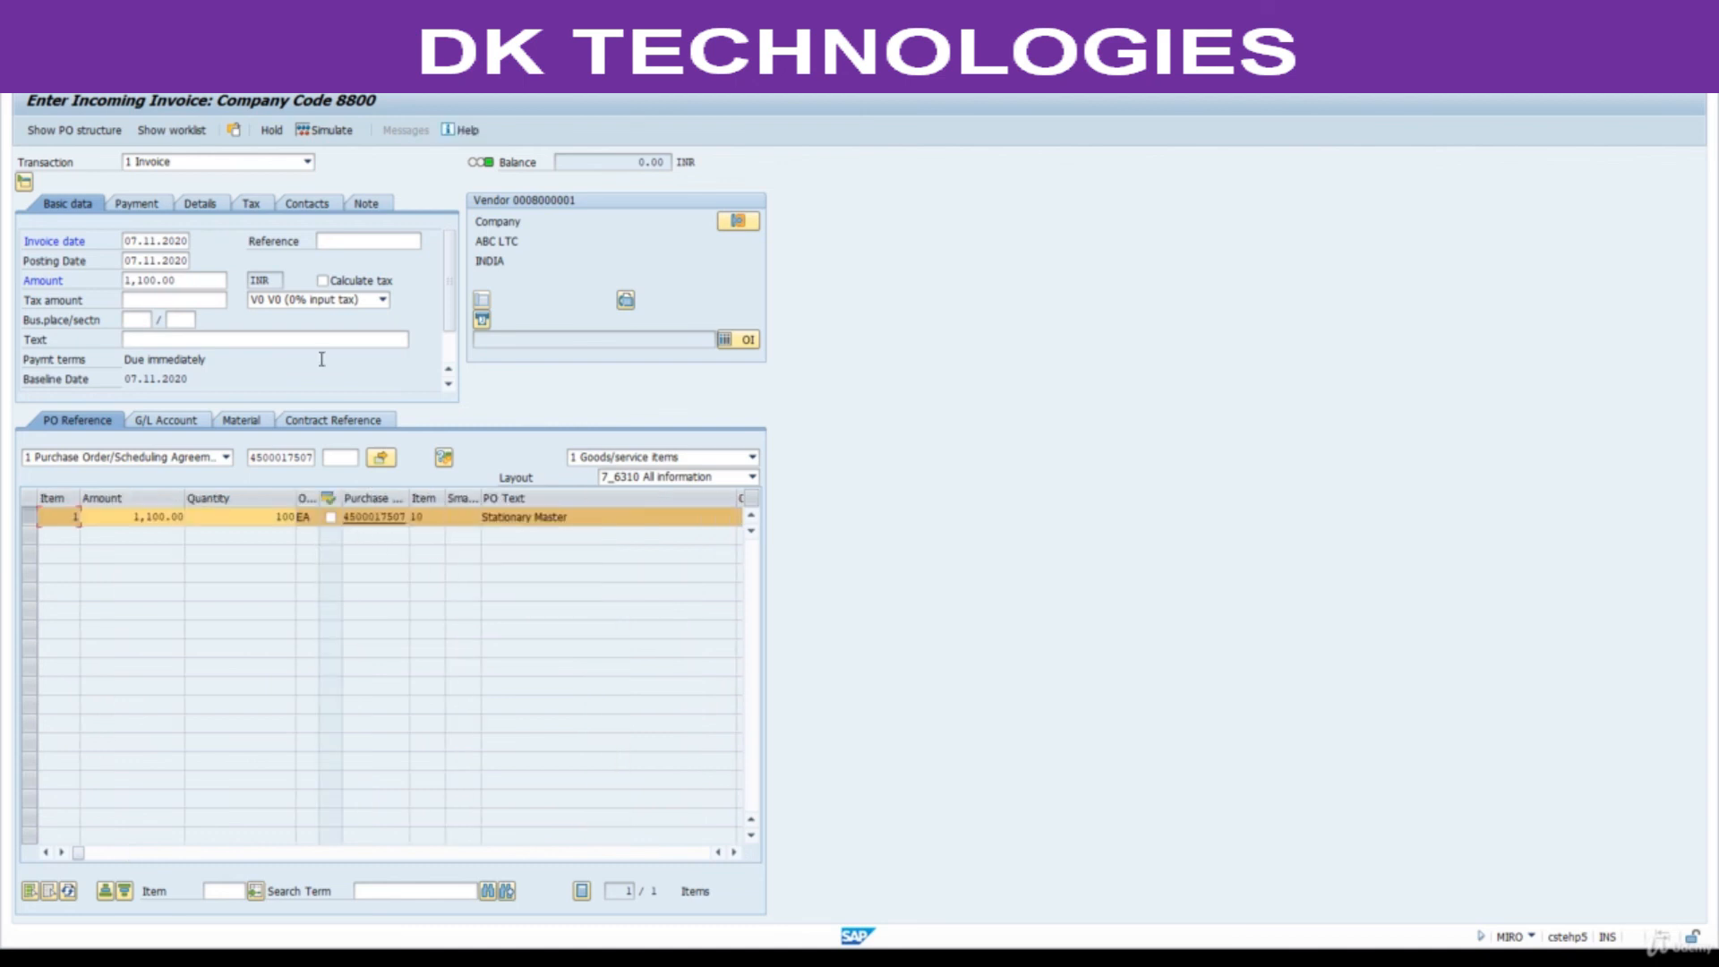
- Simulate the incoming invoice and post it
left_click(324, 131)
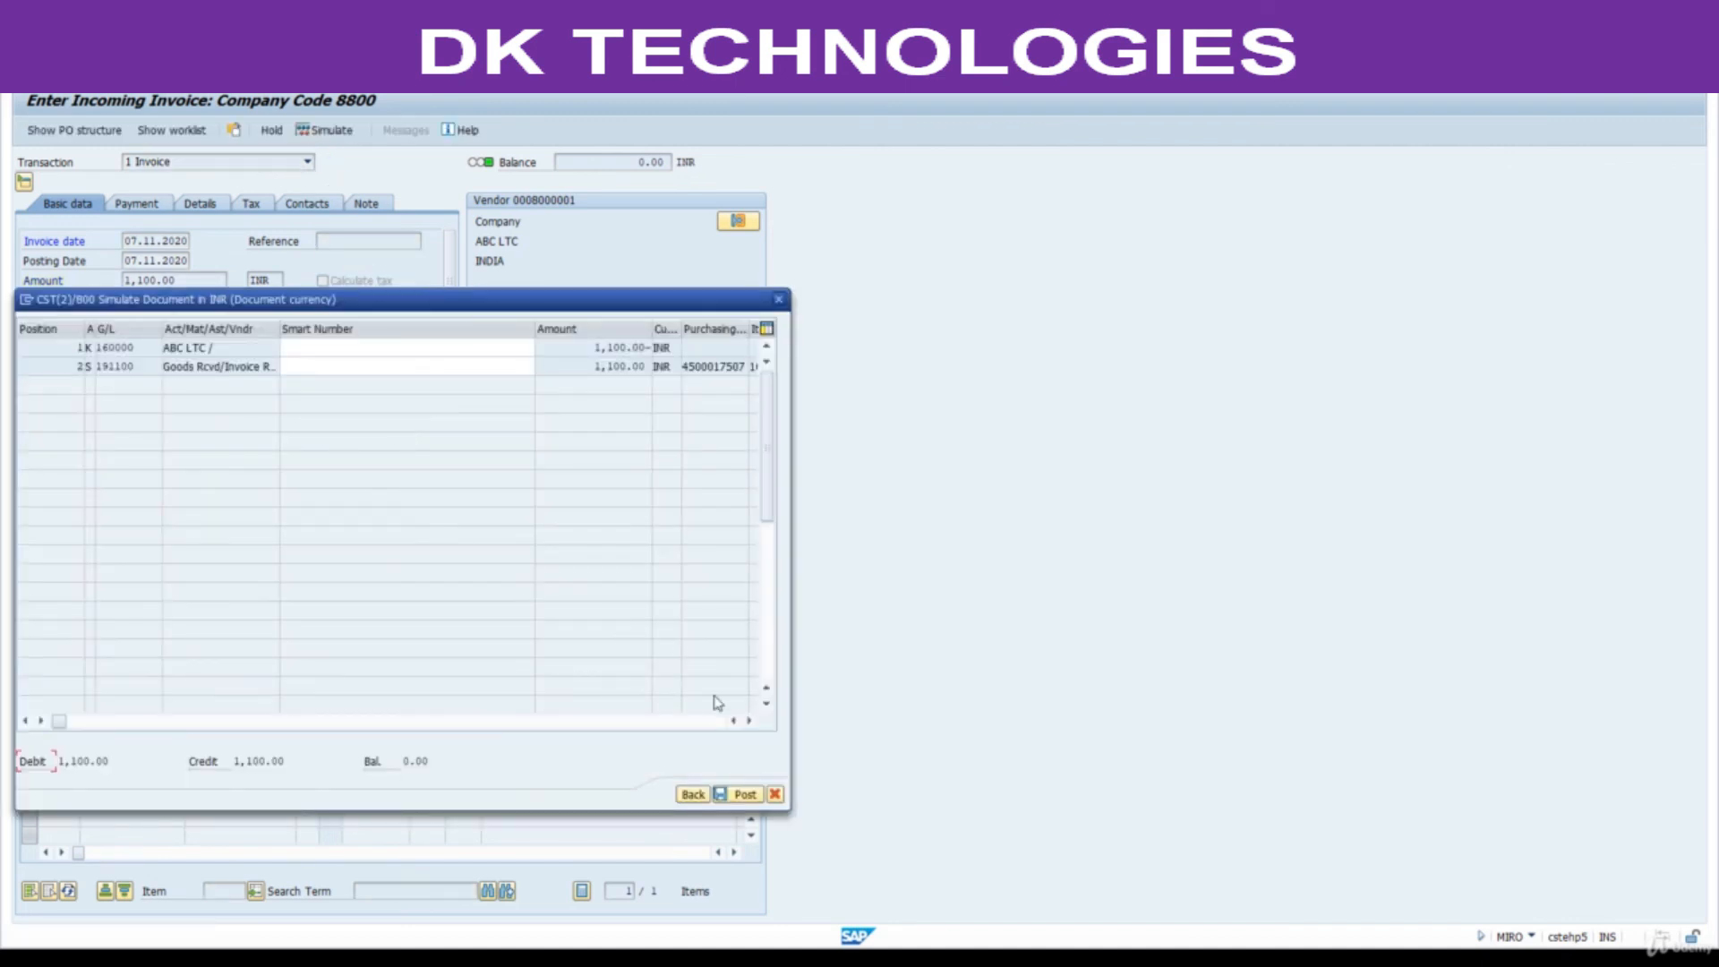
left_click(743, 797)
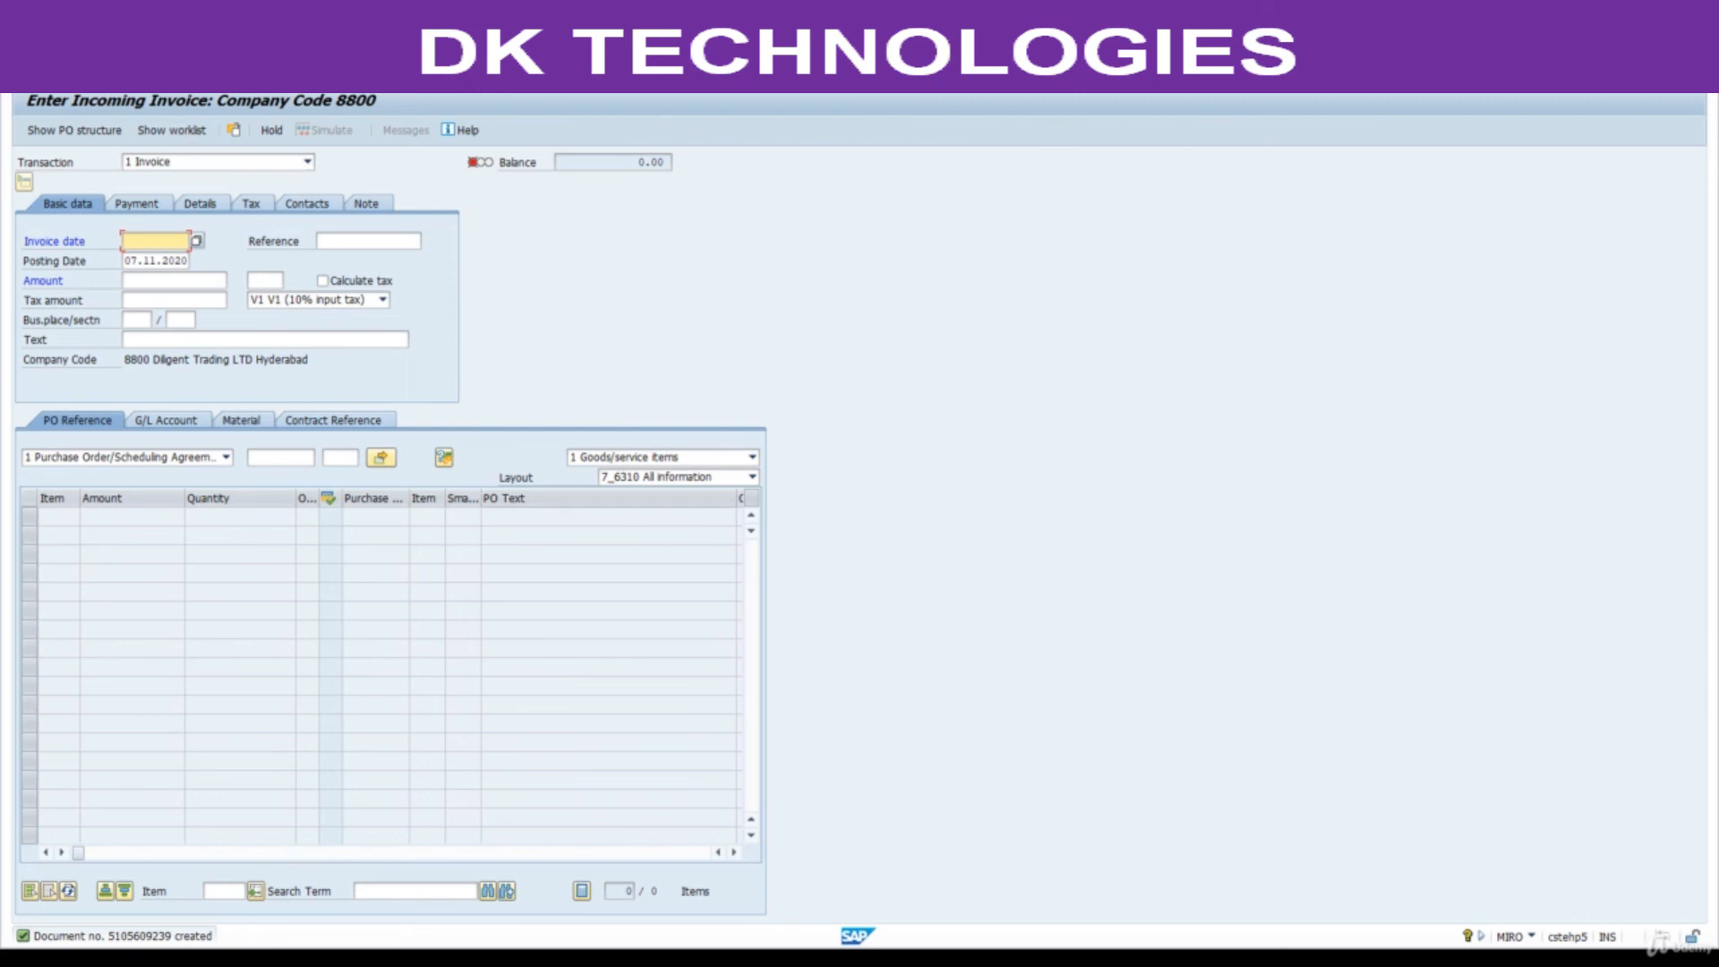
- Display the posted invoice document and list its follow-on accounting documents
left_click(54, 81)
left_click(63, 81)
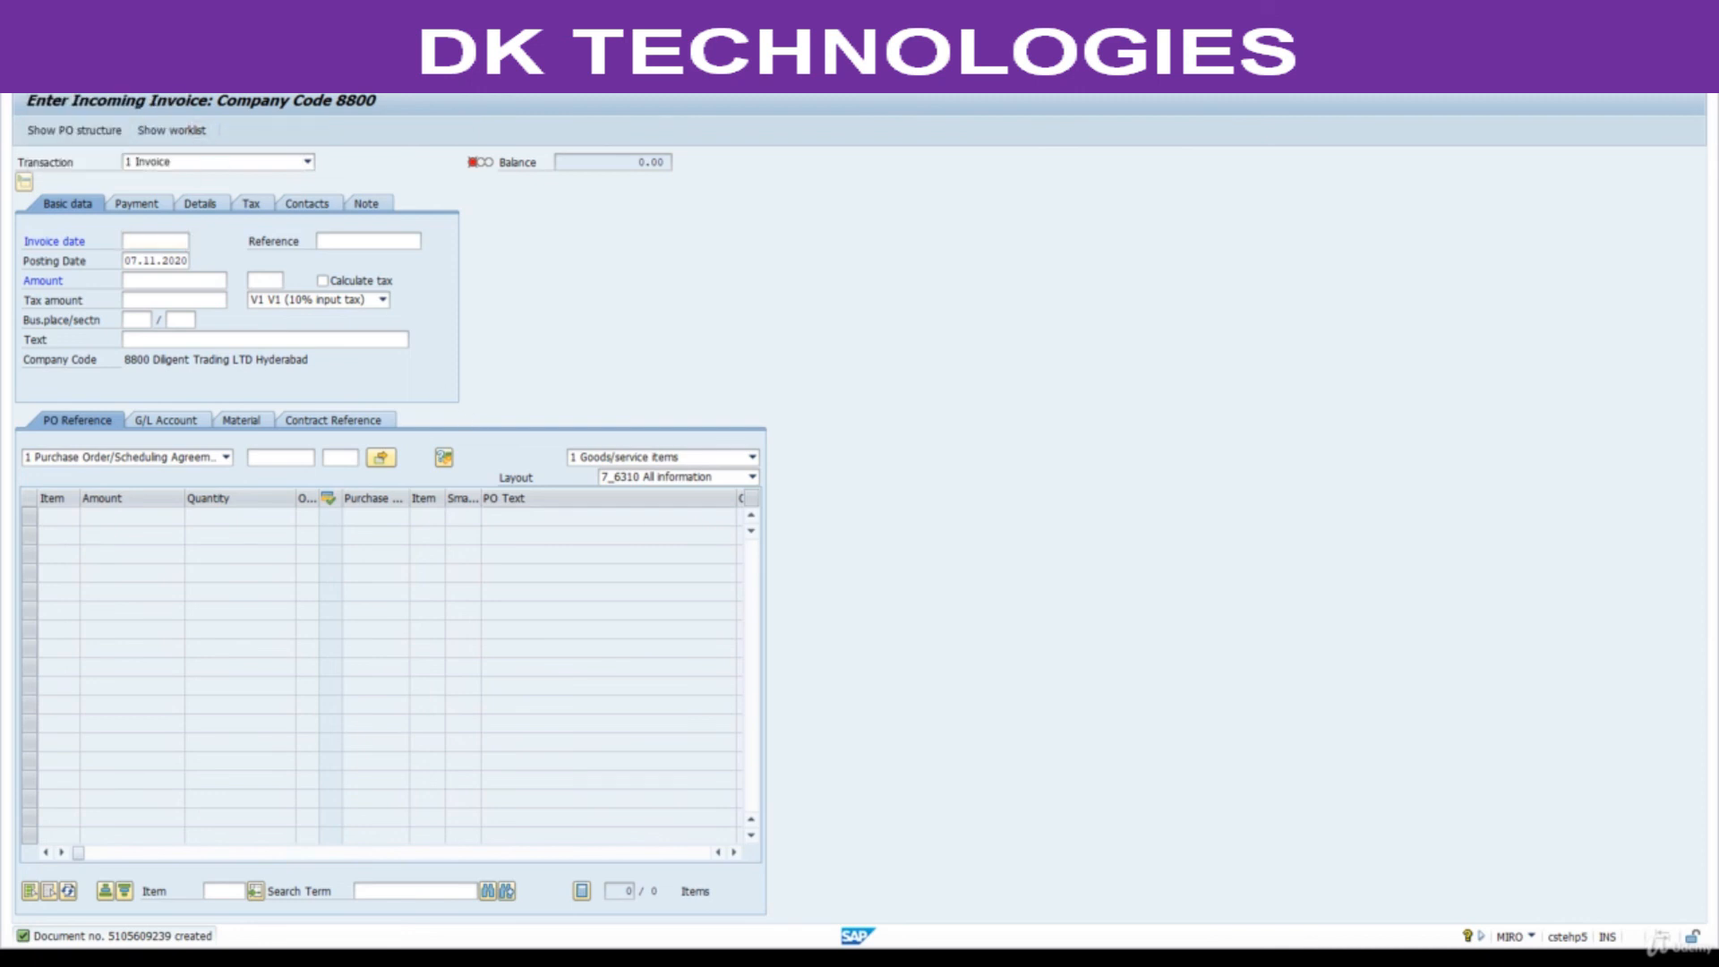
left_click(164, 126)
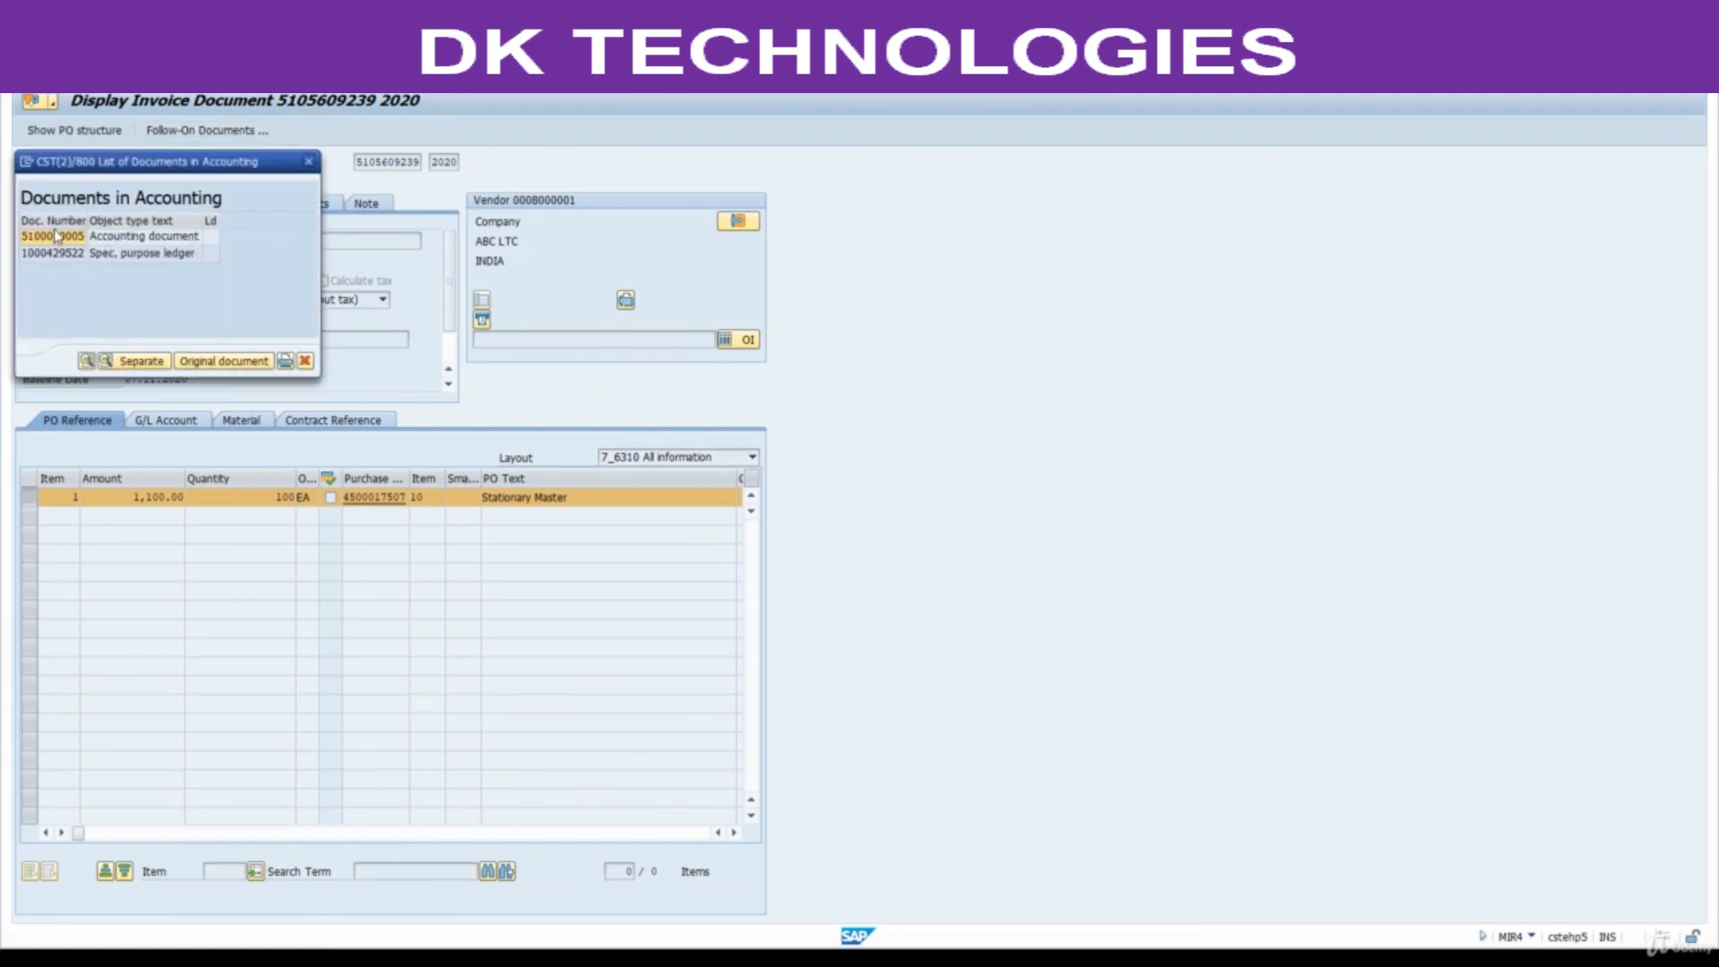
- Open the accounting document from the invoice's list of documents in accounting
left_click(53, 238)
double_click(53, 238)
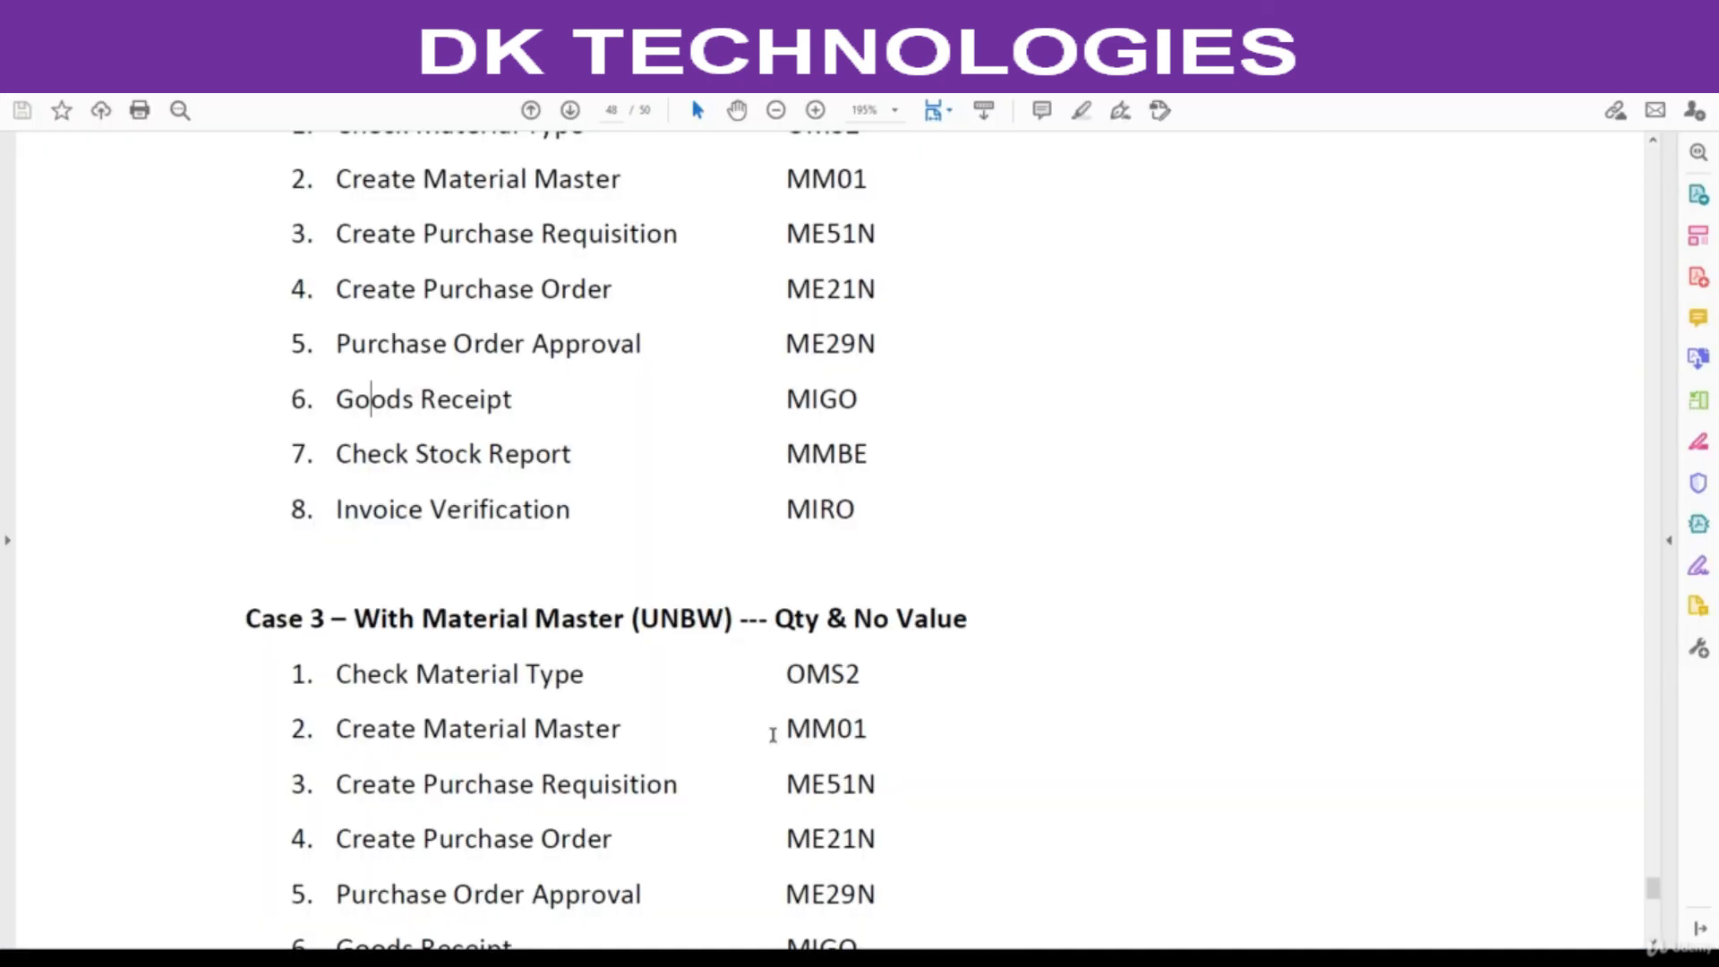
- In the PDF course notes, examine the Case 3 (UNBW) process outline and compare its material type heading with Case 2 (NLAG)
scroll(767, 729, "down", 5)
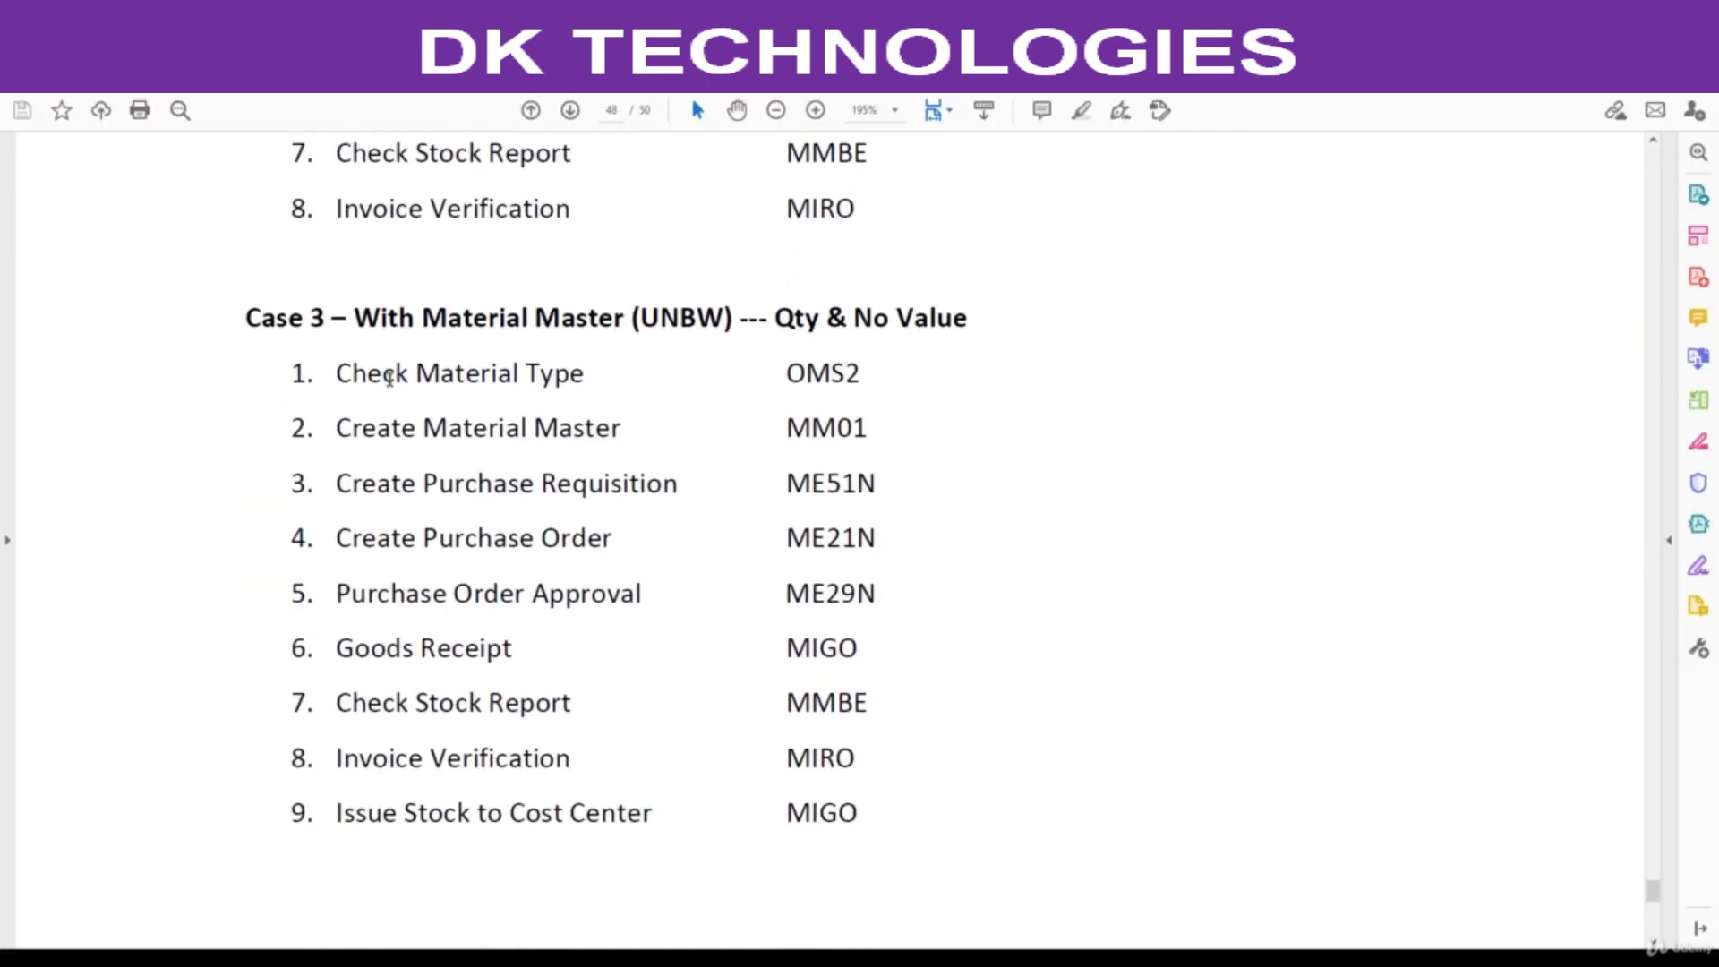
left_click_drag(645, 320, 719, 329)
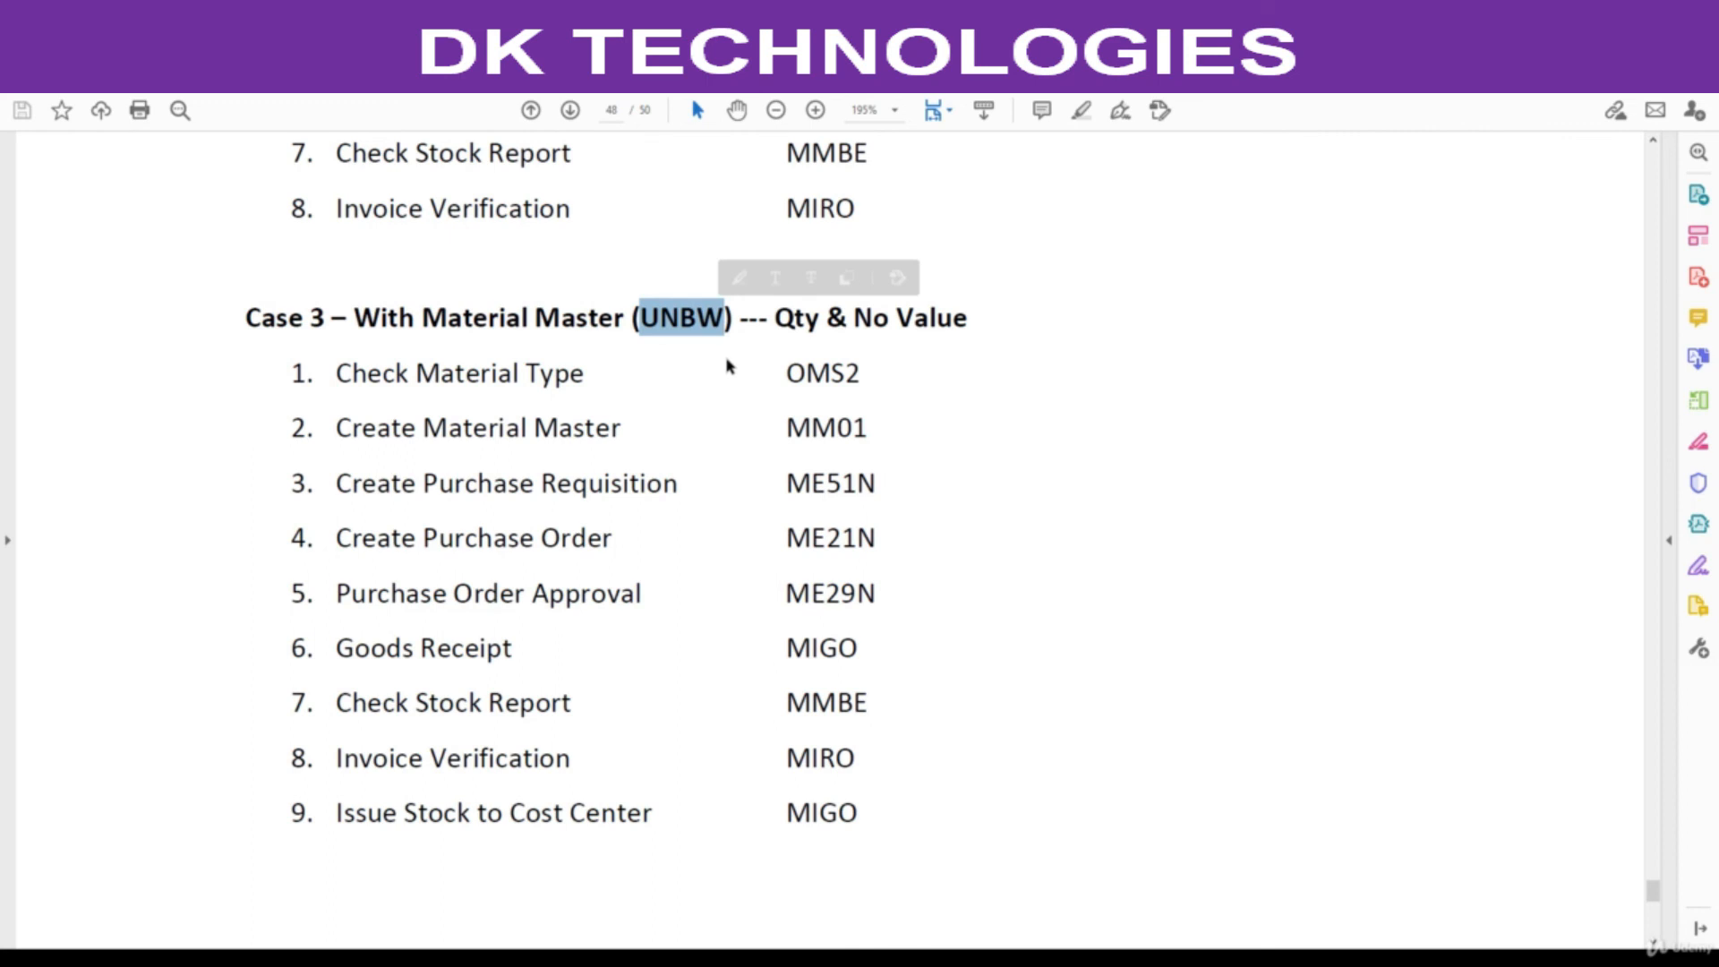
scroll(686, 372, "up", 5)
scroll(685, 371, "up", 1)
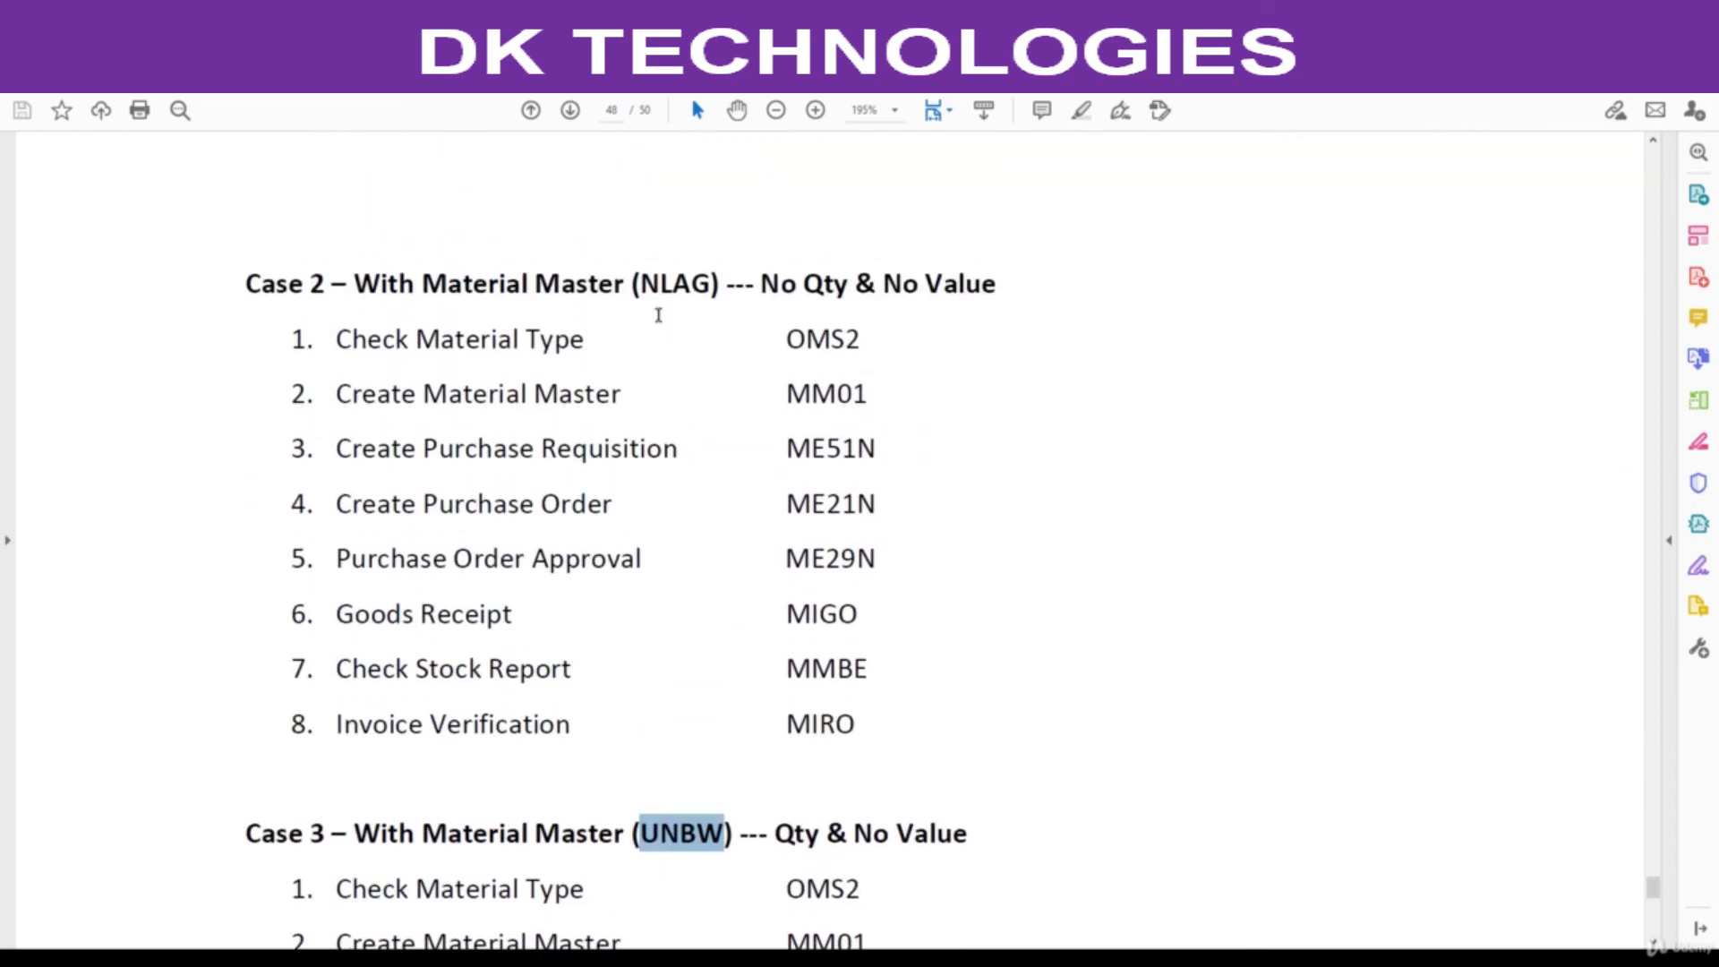
left_click_drag(645, 284, 754, 285)
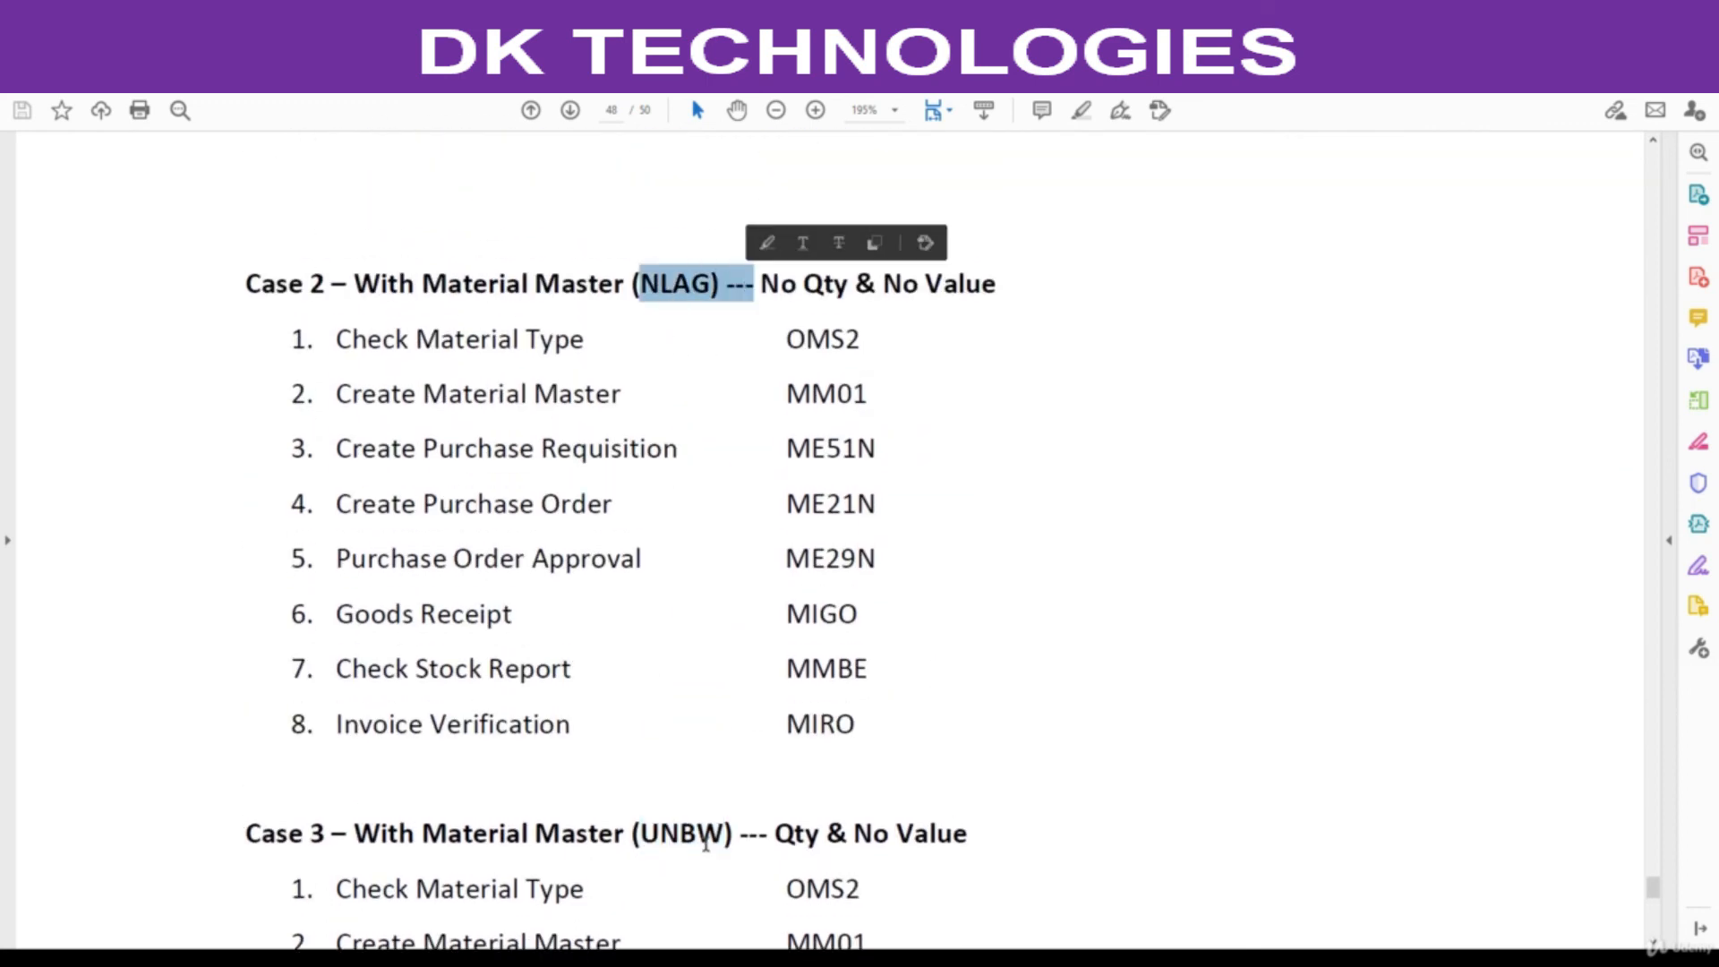
scroll(630, 867, "down", 1)
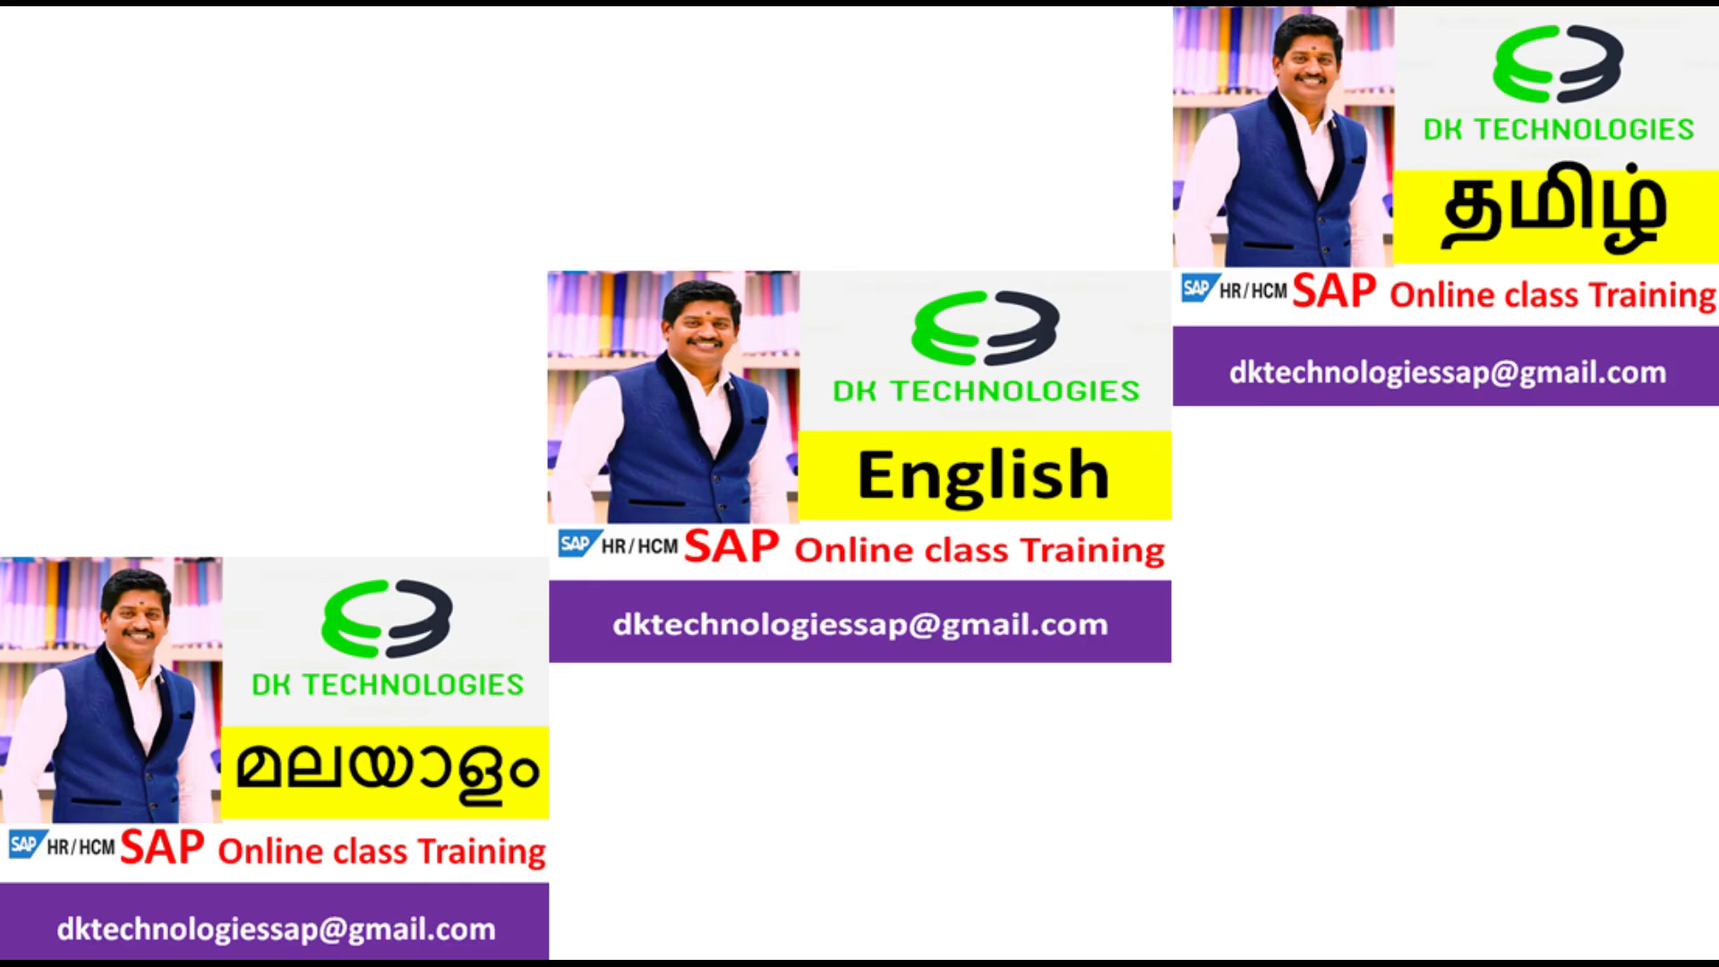